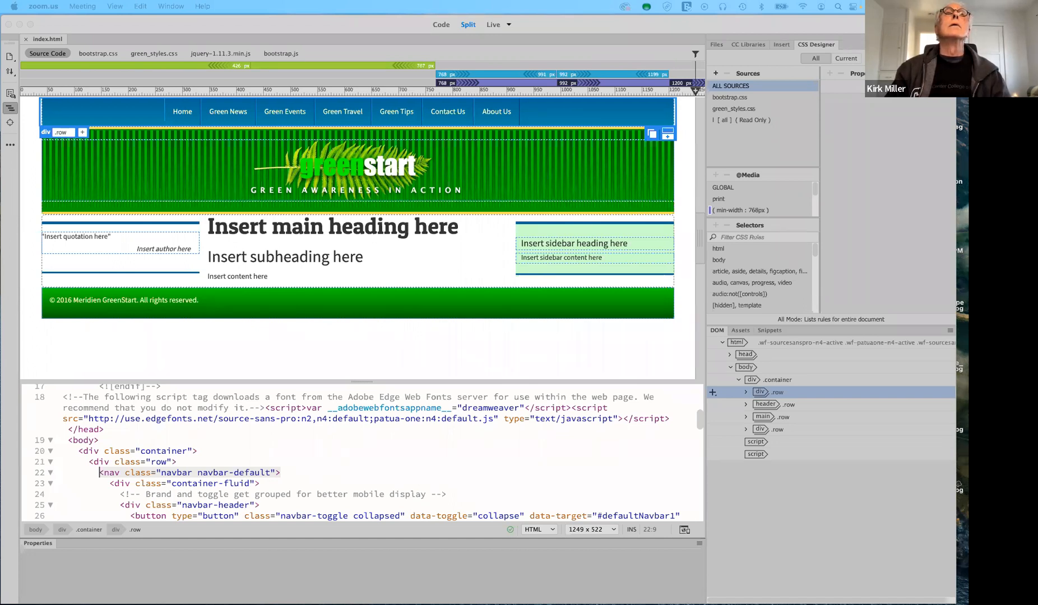
Widen Firefox to review the live GreenStart page on lesson7.epizy.com, then minimize it
drag(141, 0, 160, 61)
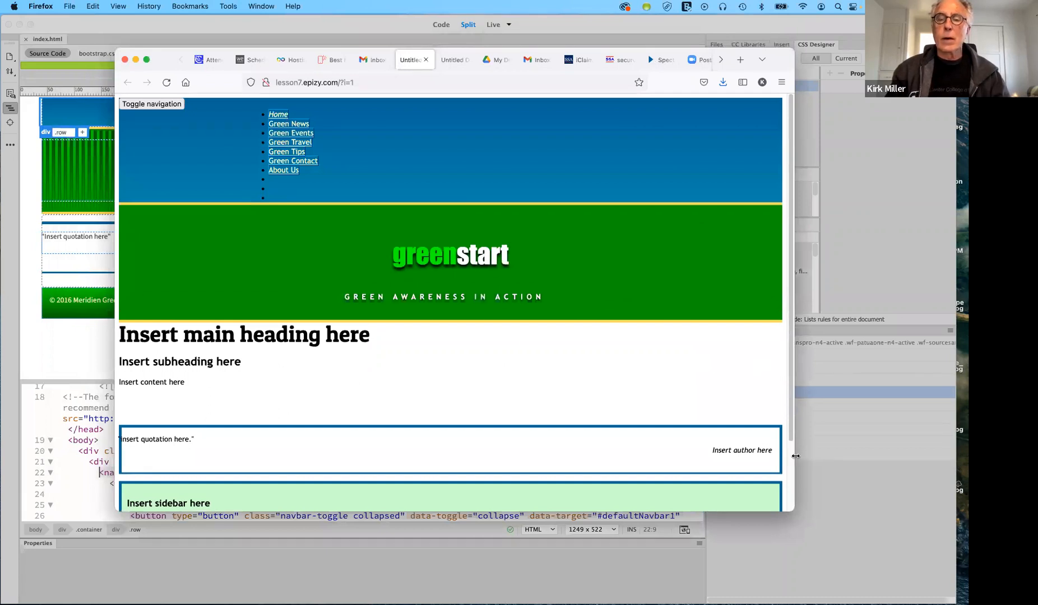
drag(794, 456, 842, 459)
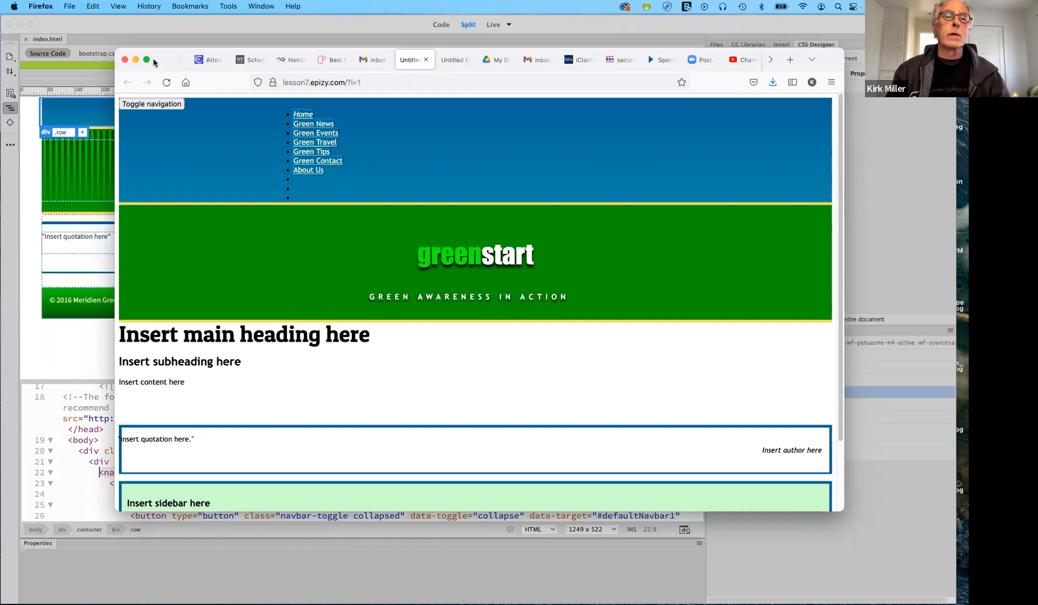
click(135, 59)
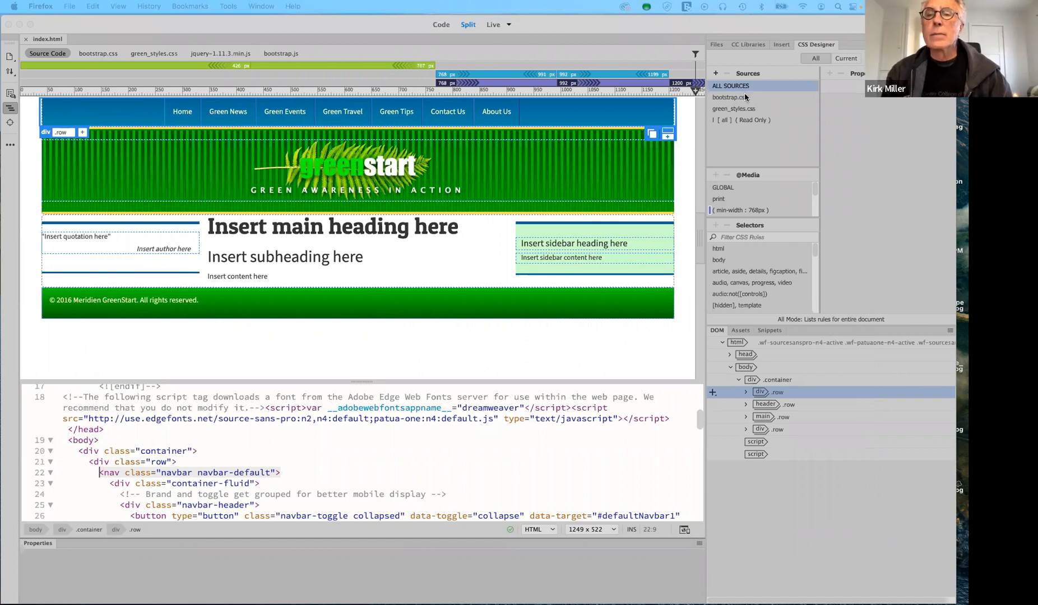
Select green_styles.css in CSS Designer's Sources to list its rules
click(724, 99)
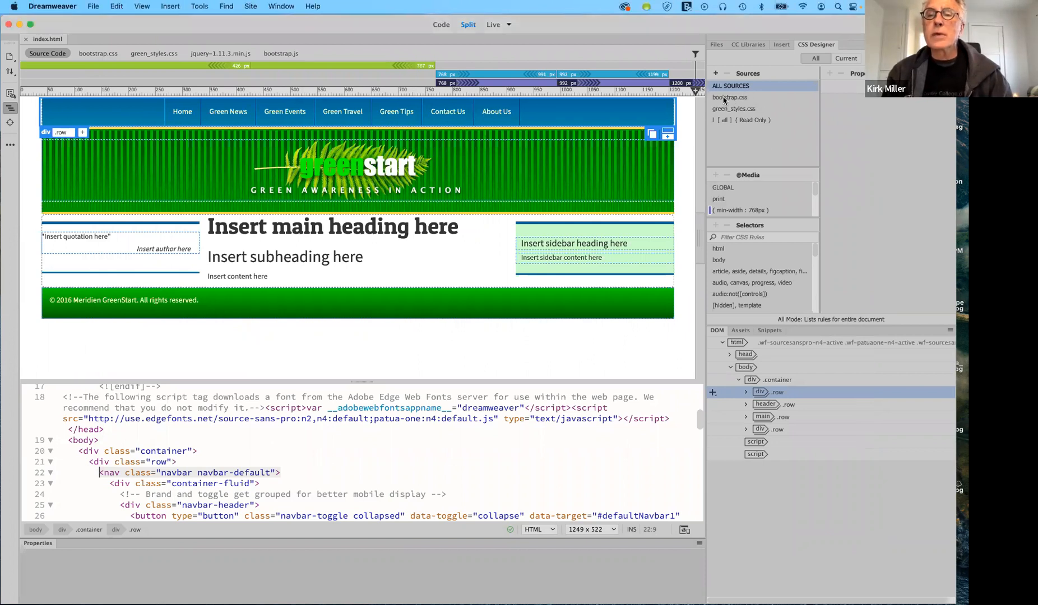
click(724, 98)
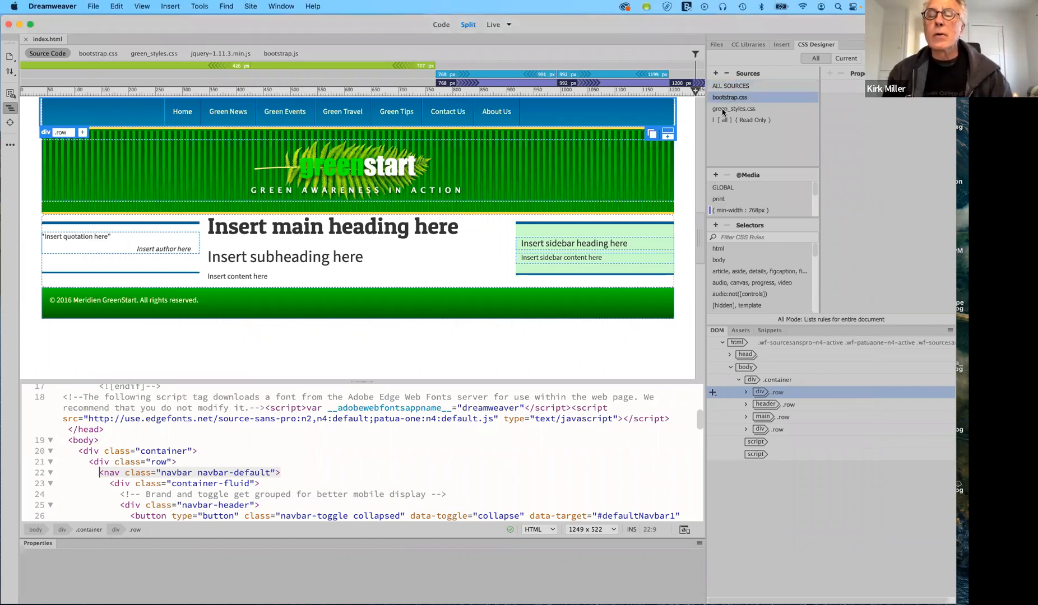
key(Down)
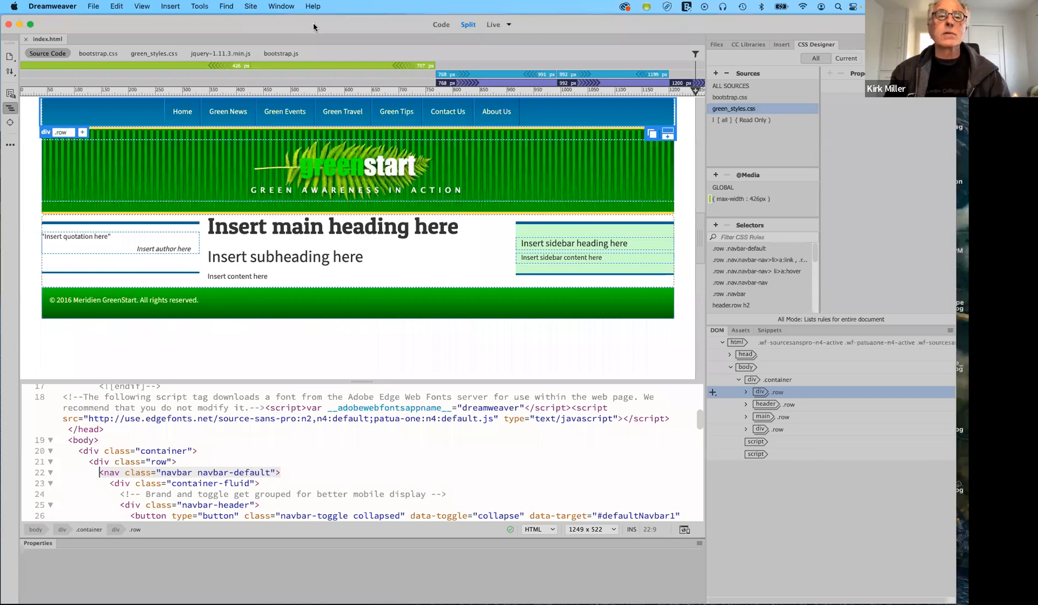
Set art196Spring2021's local site folder to DWCC2017_Lesson_Files_3/lesson07 via Manage Sites
click(251, 7)
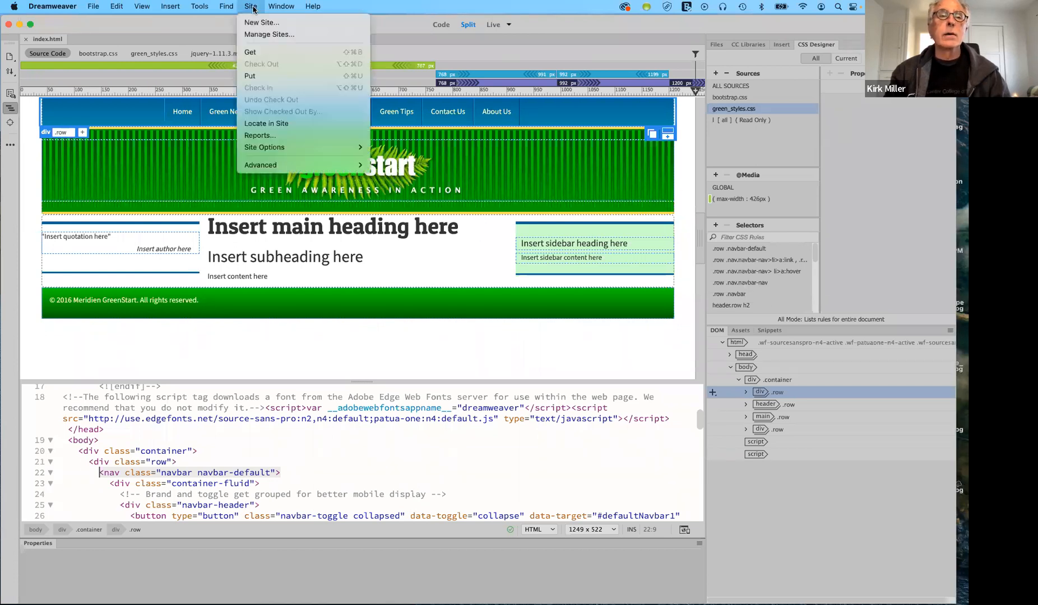
click(260, 37)
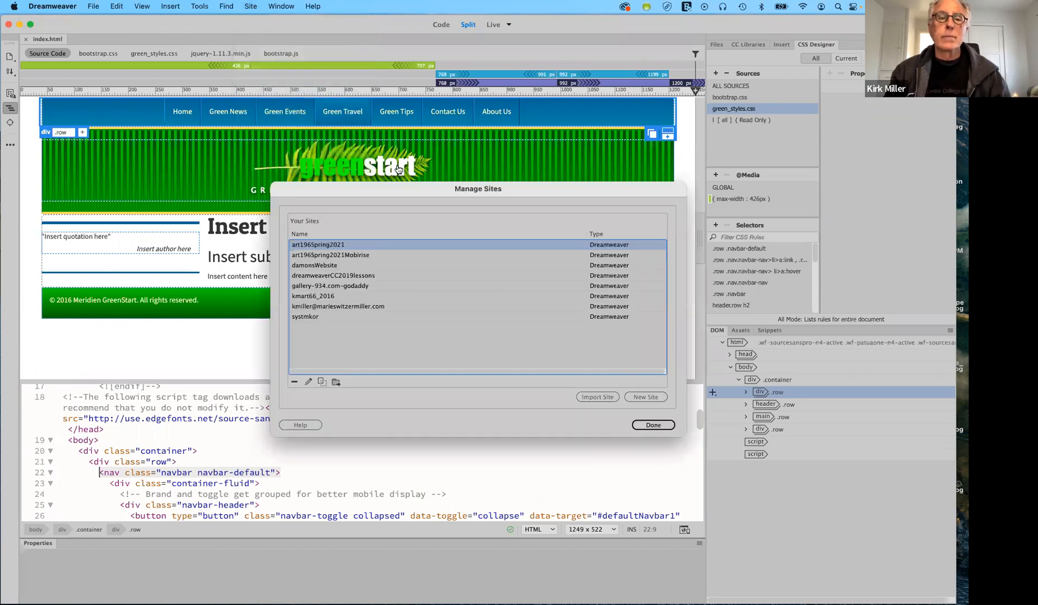
double_click(318, 246)
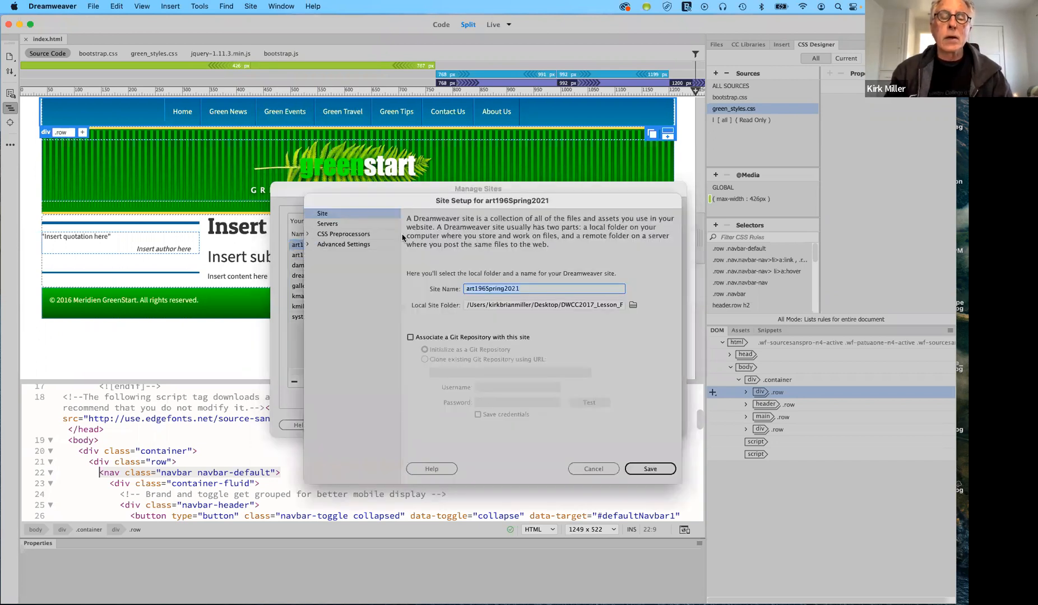
drag(584, 199, 504, 122)
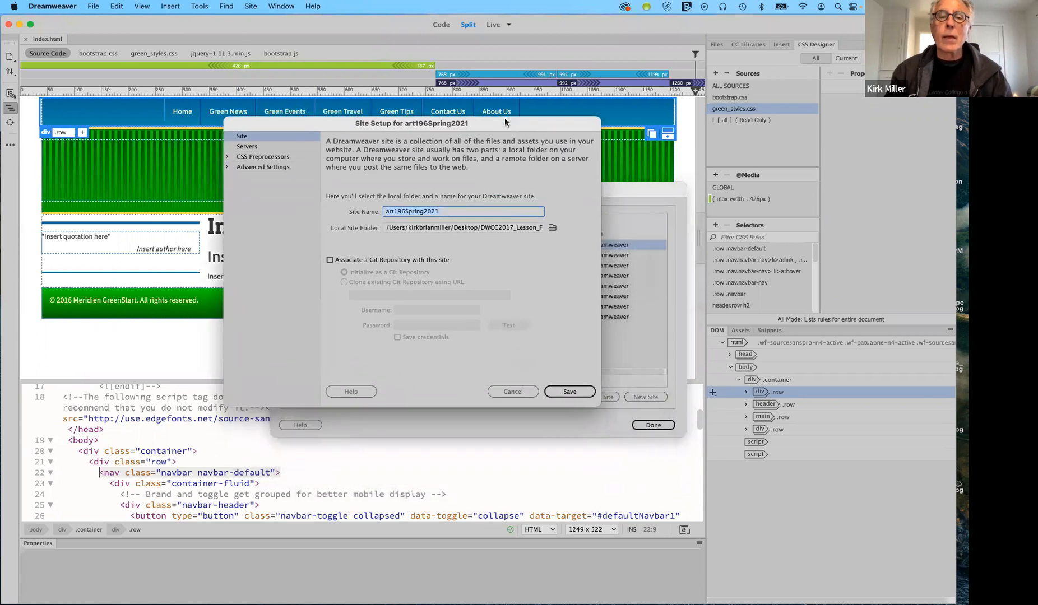
click(552, 227)
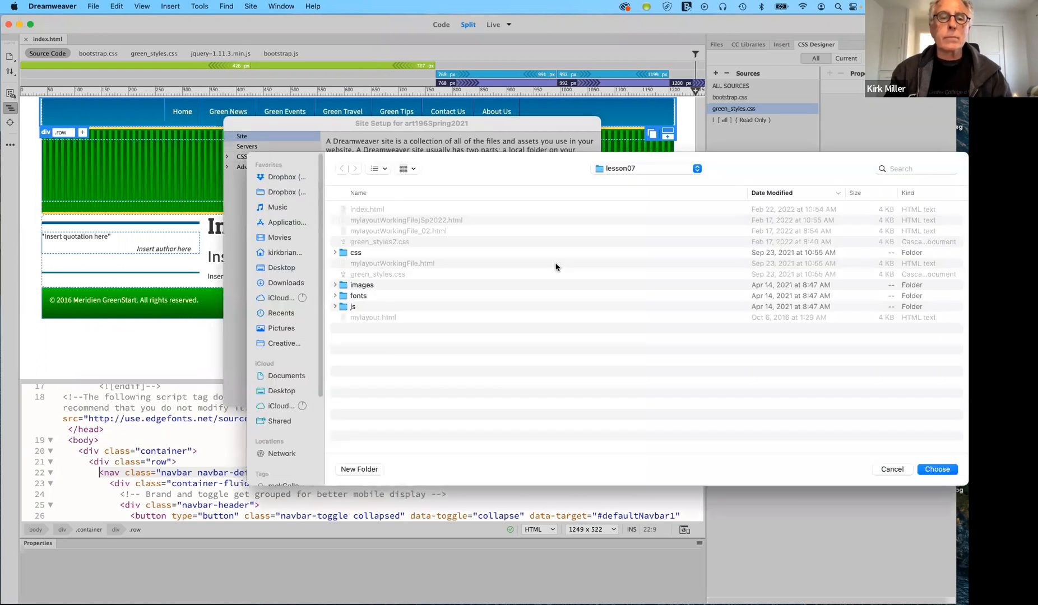
click(662, 169)
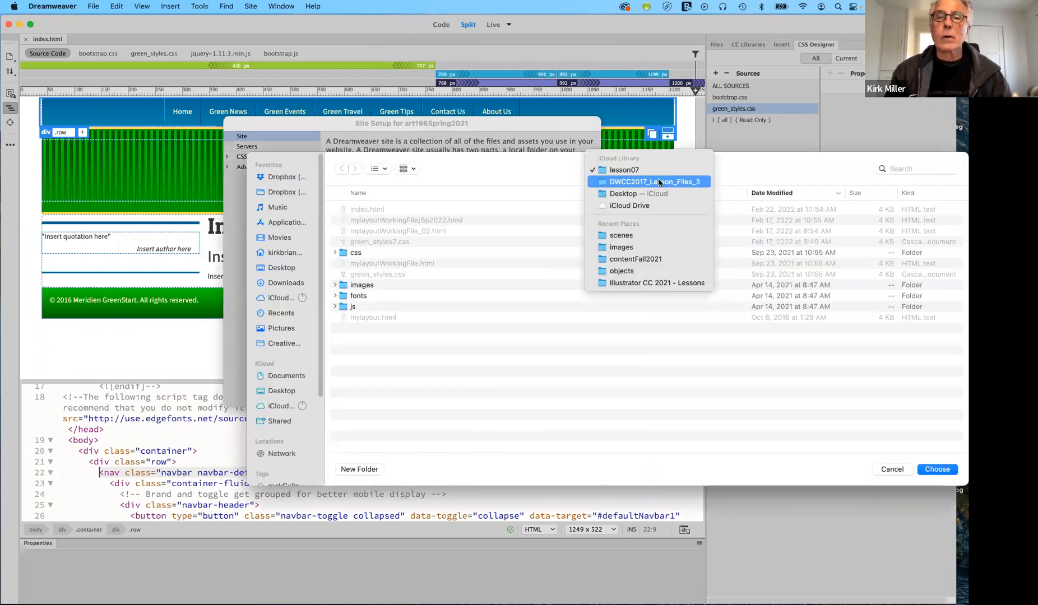
click(659, 180)
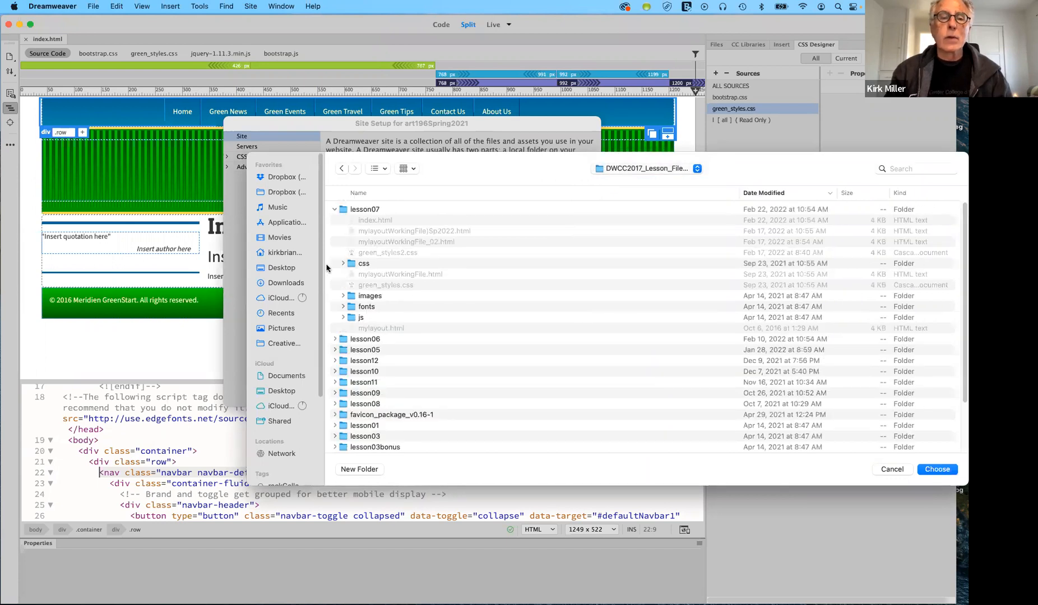
click(335, 209)
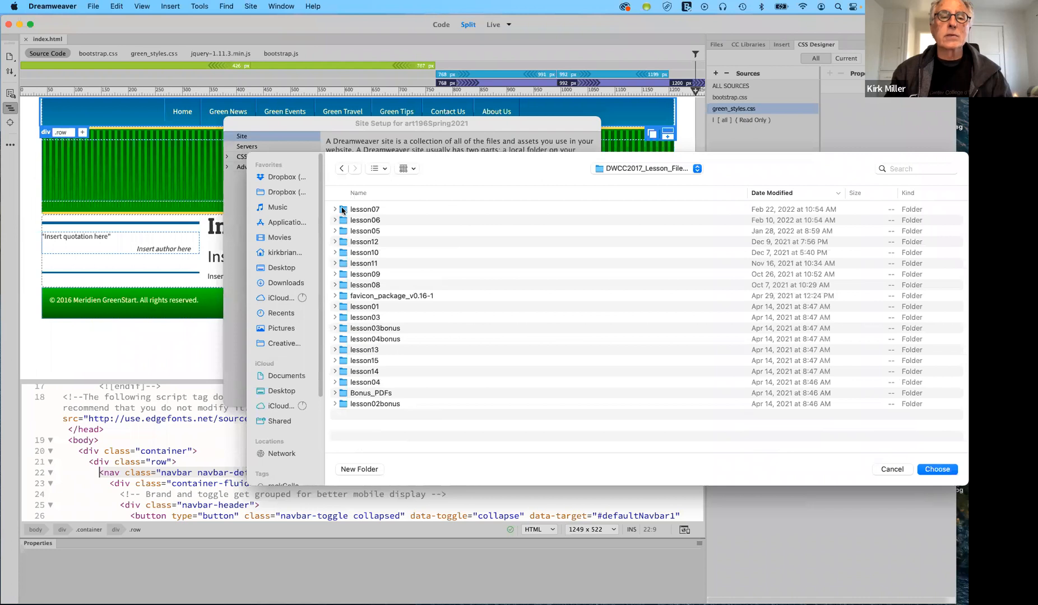
click(342, 210)
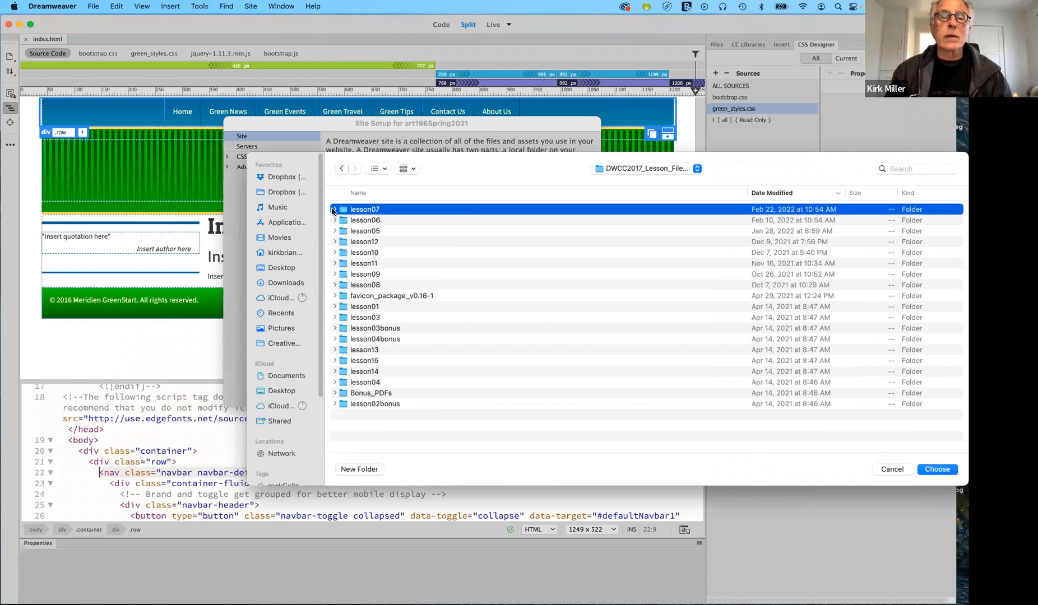
click(937, 470)
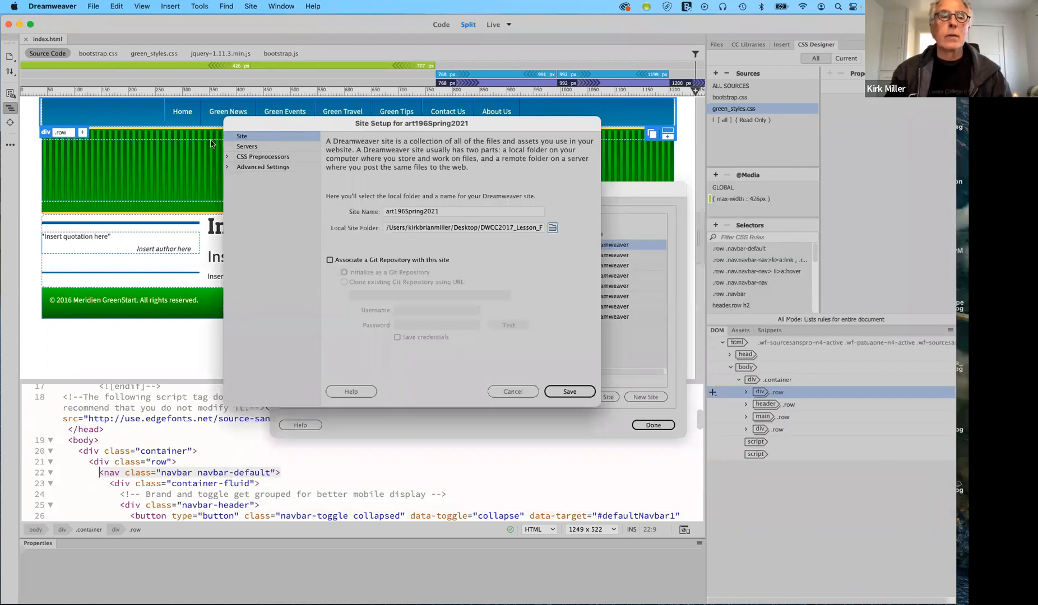
Set the Local Info default images folder to lesson07/images and save the site setup
click(227, 166)
click(262, 177)
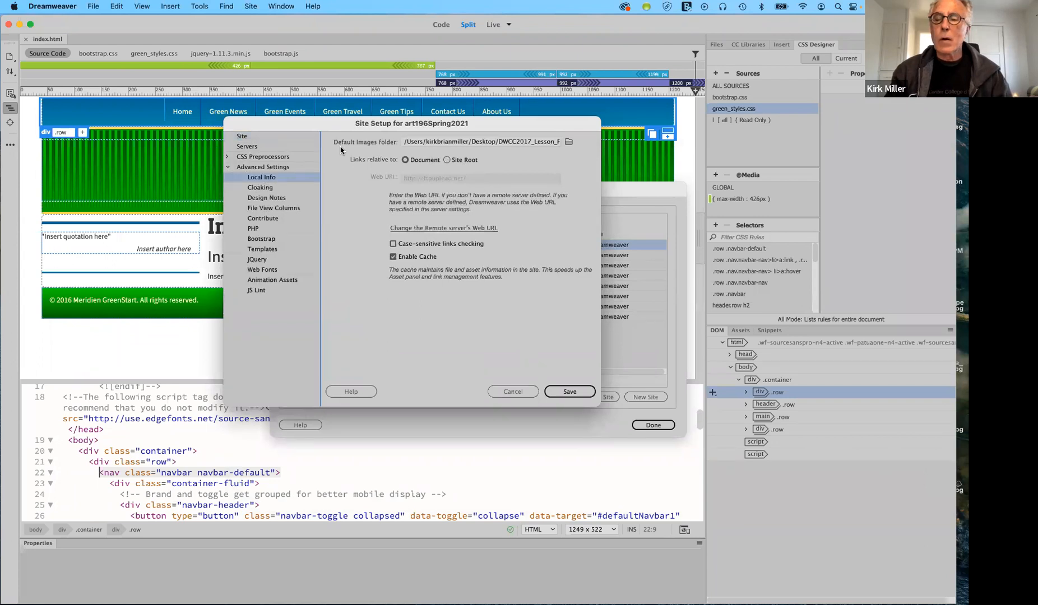
click(567, 141)
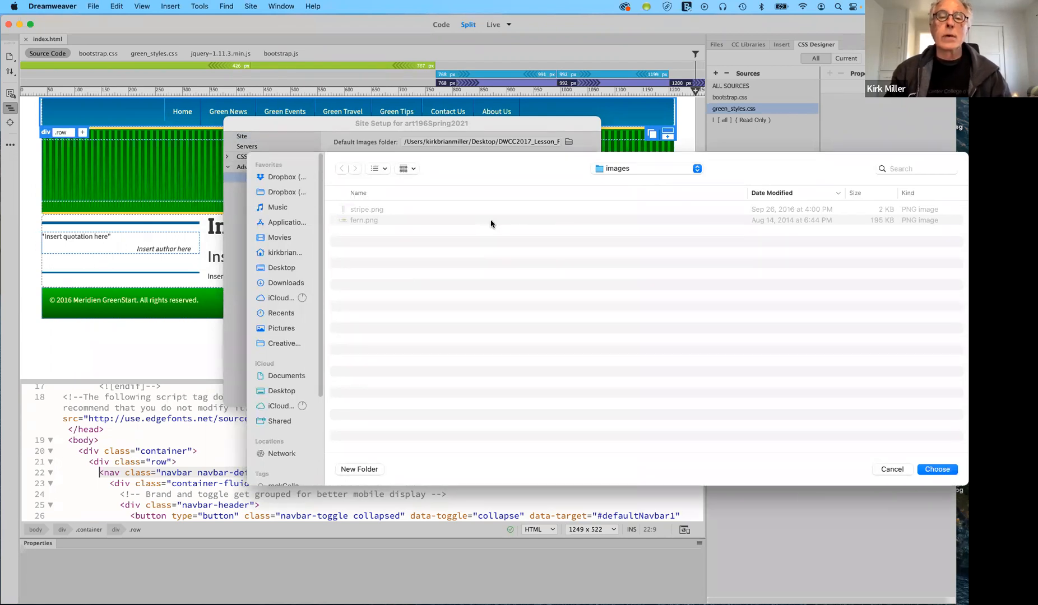
click(661, 171)
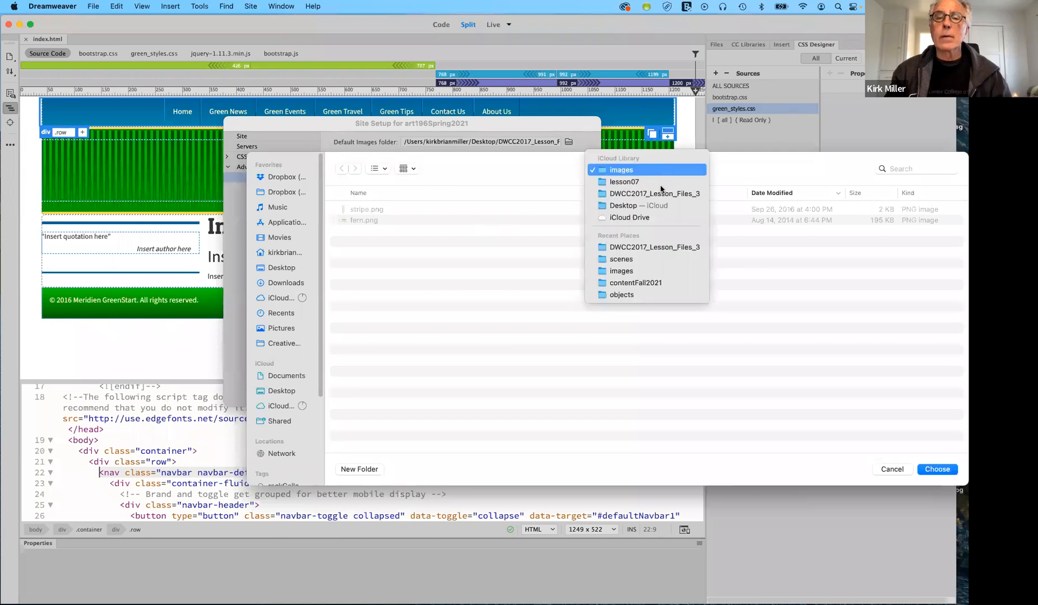
click(664, 194)
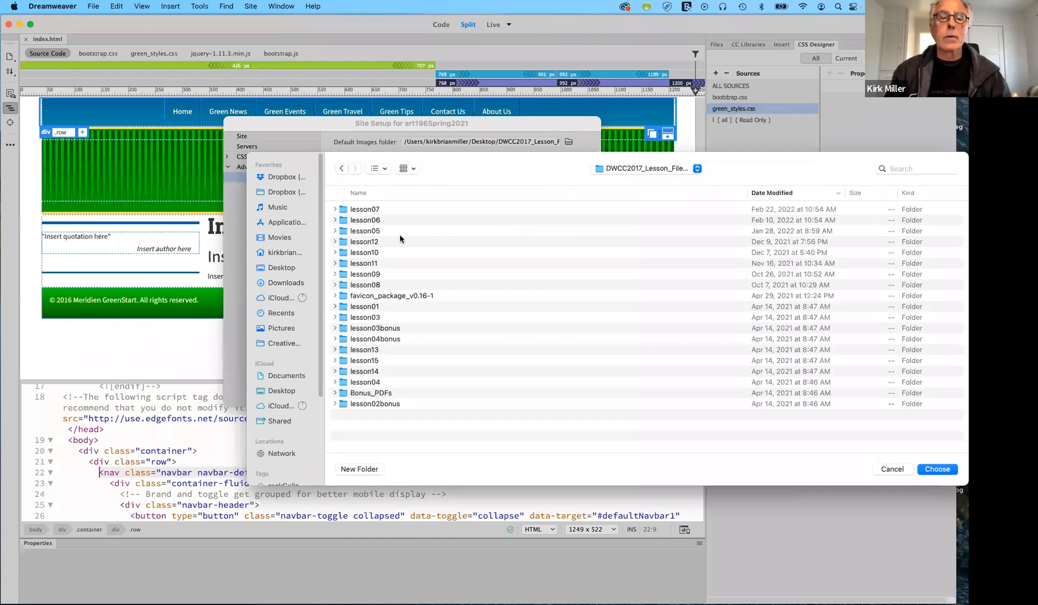
double_click(344, 210)
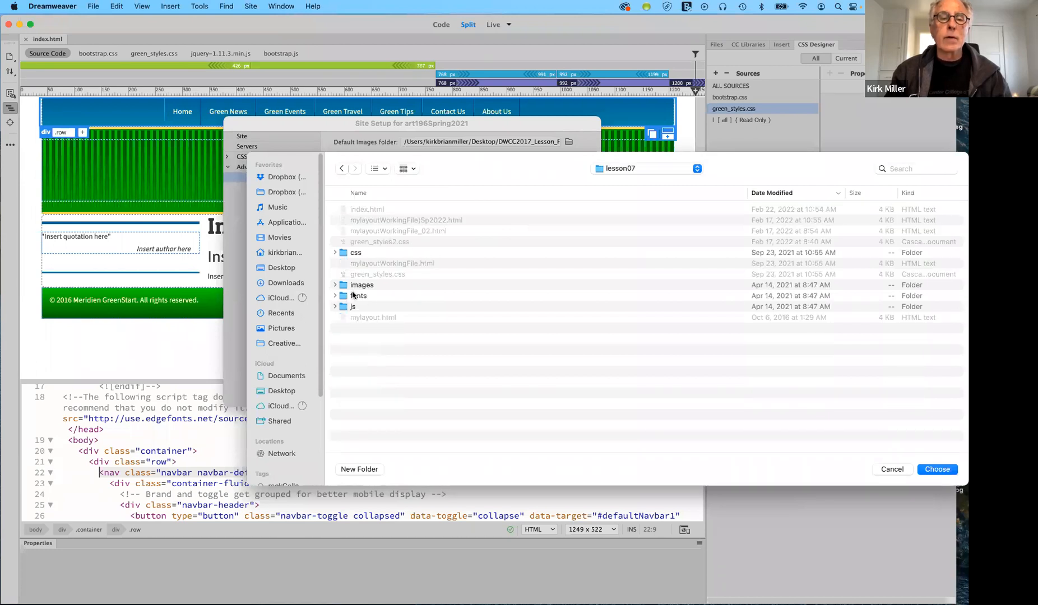
click(344, 287)
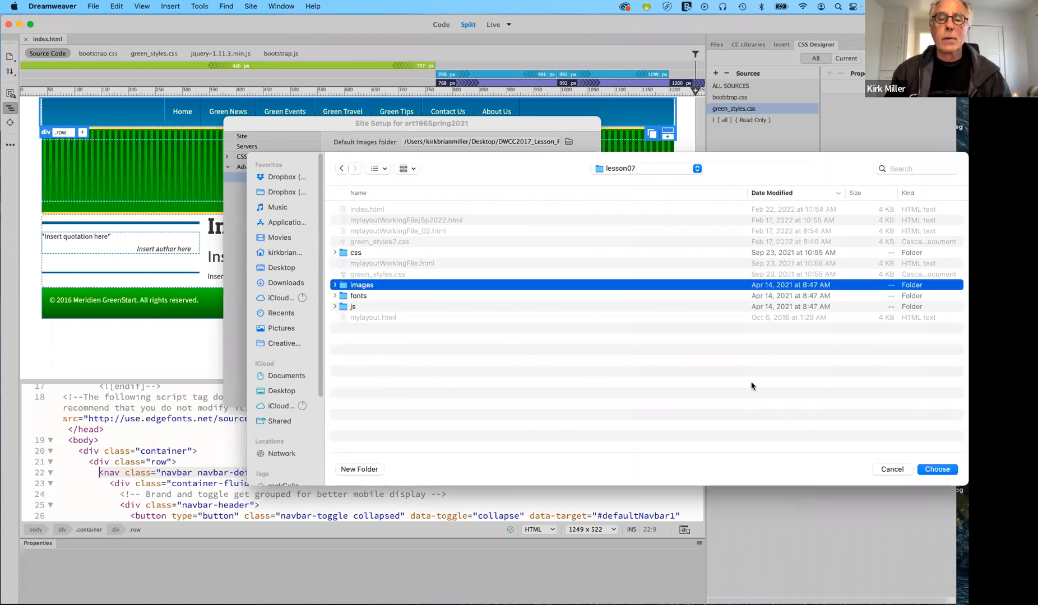
click(933, 470)
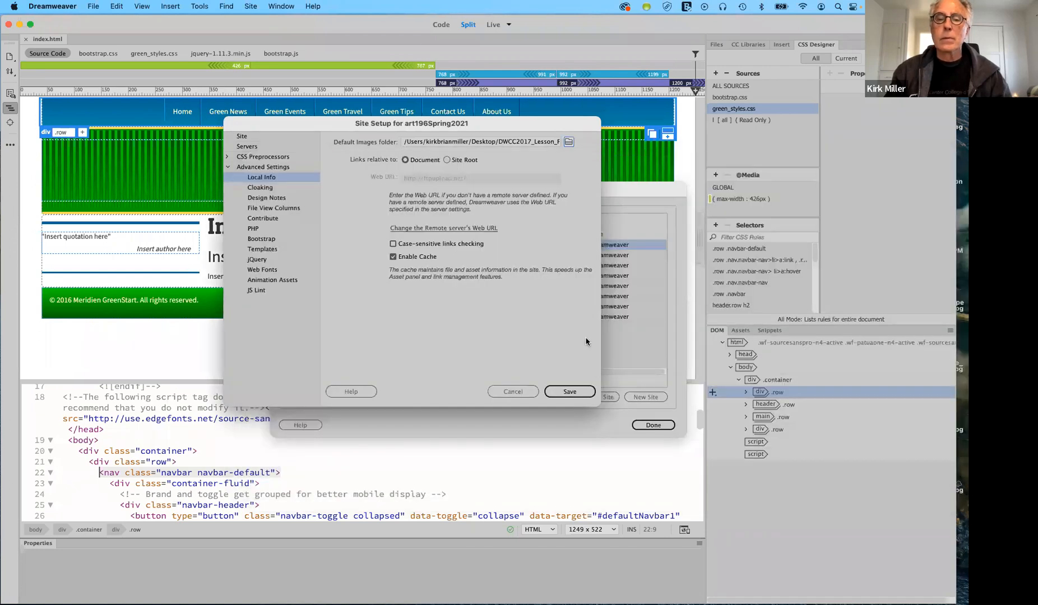
click(586, 394)
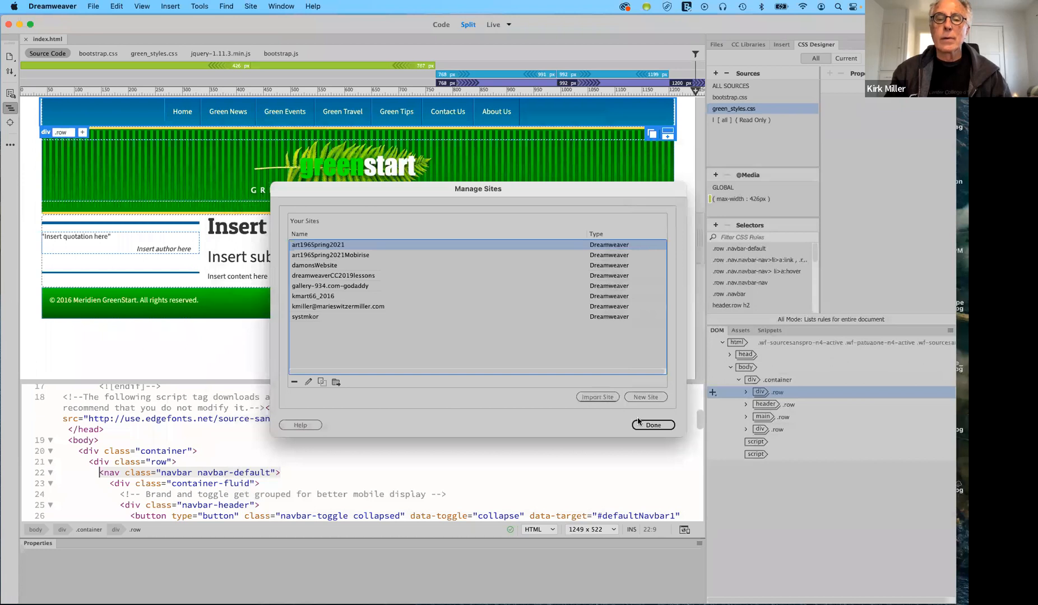
Close Manage Sites and save all open files
click(654, 426)
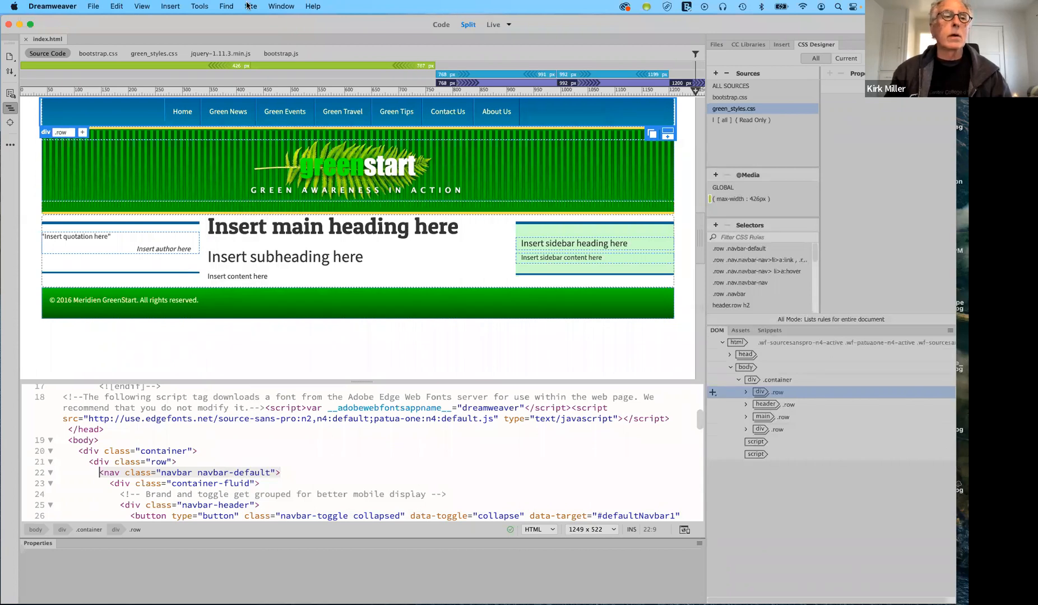
click(93, 6)
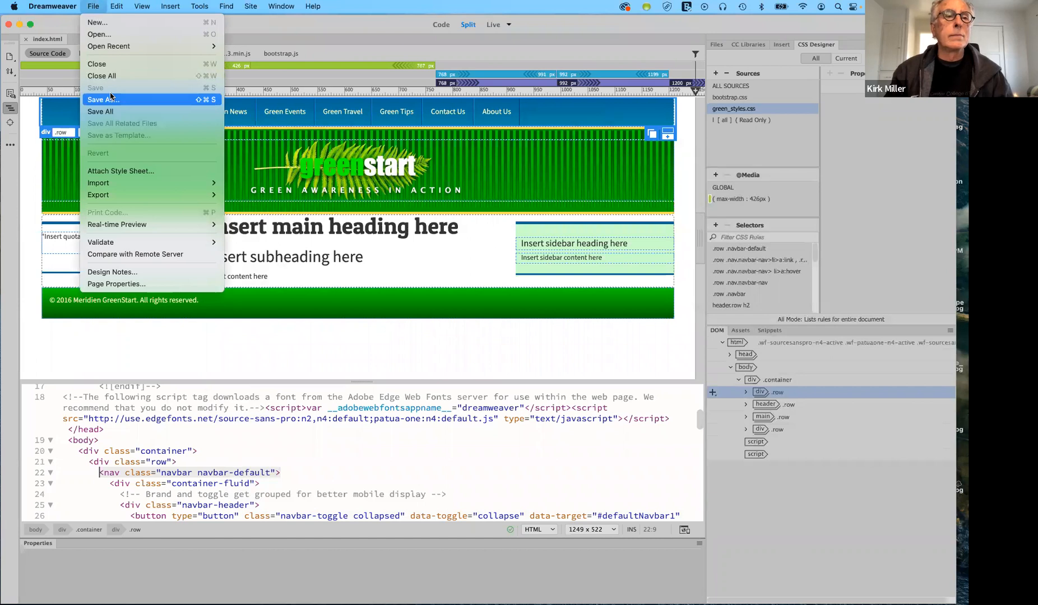
click(113, 110)
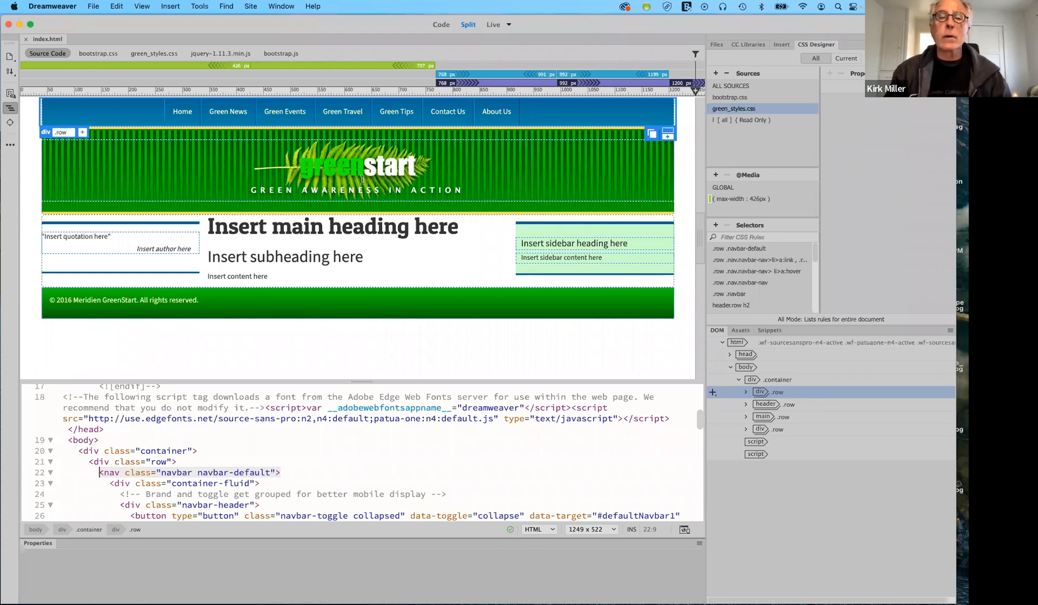
Remove bootstrap.css and green_styles.css from the page's CSS sources
click(730, 97)
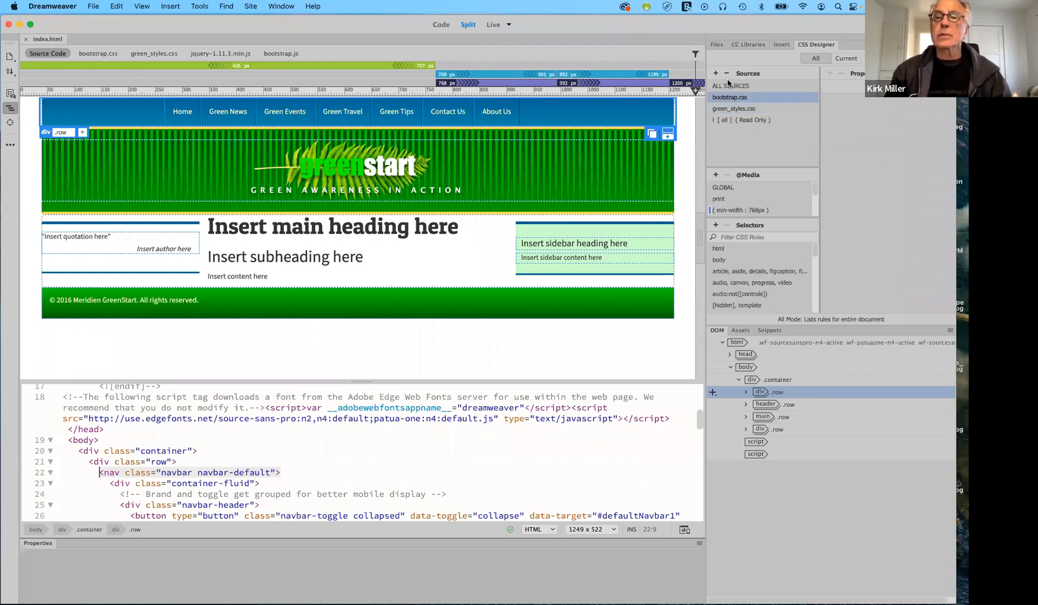
click(727, 73)
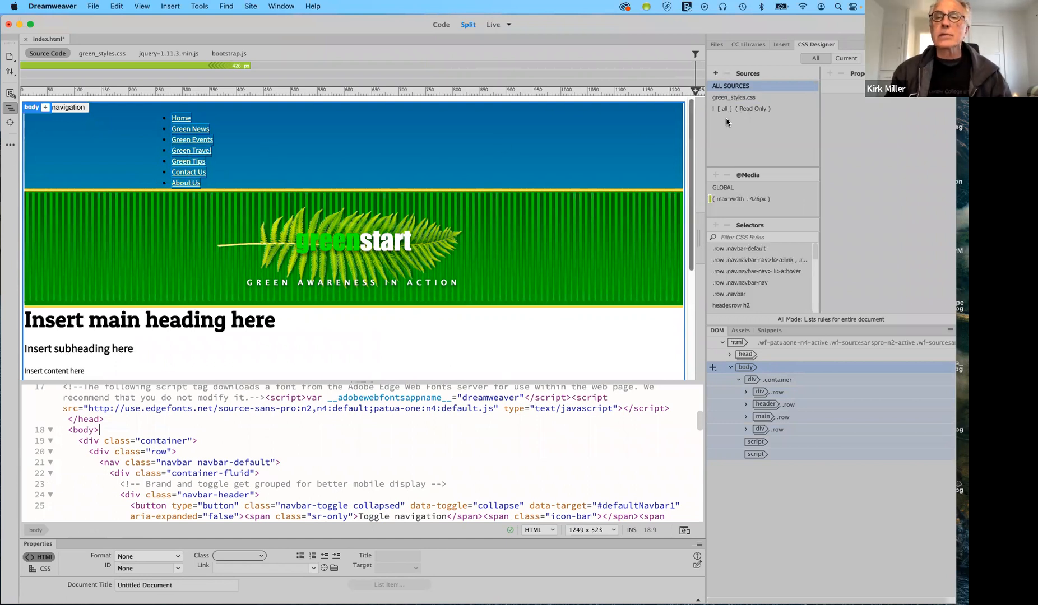
click(735, 99)
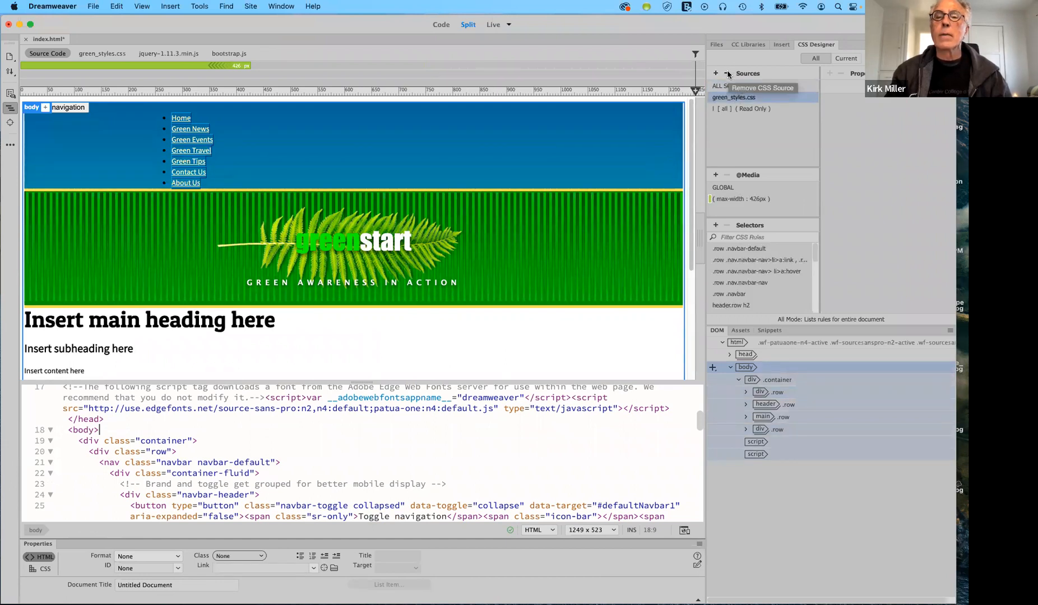
click(727, 74)
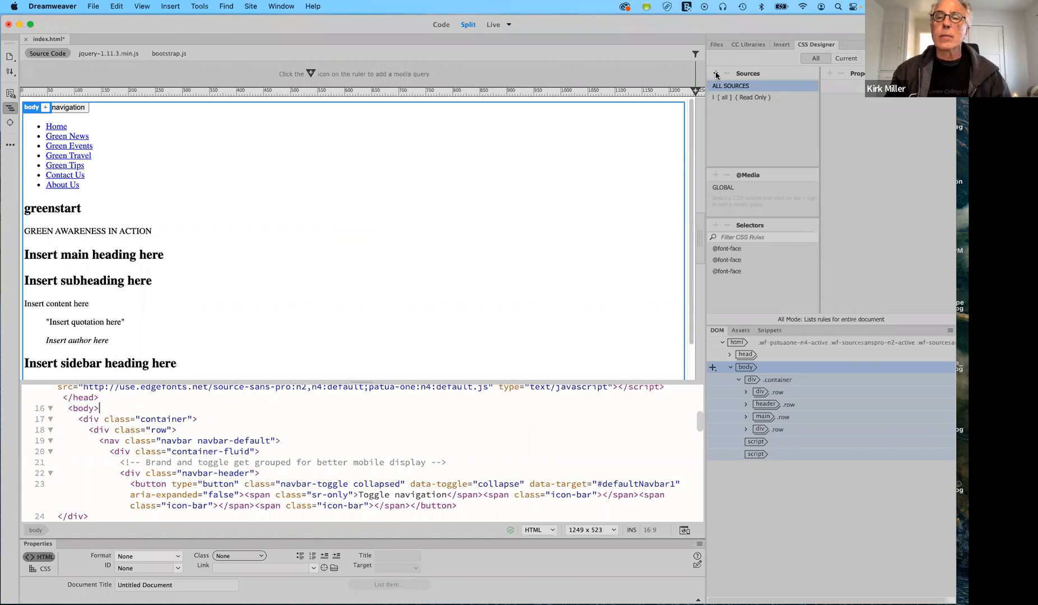
Attach lesson07/css/bootstrap.css to the page as a linked stylesheet
click(714, 75)
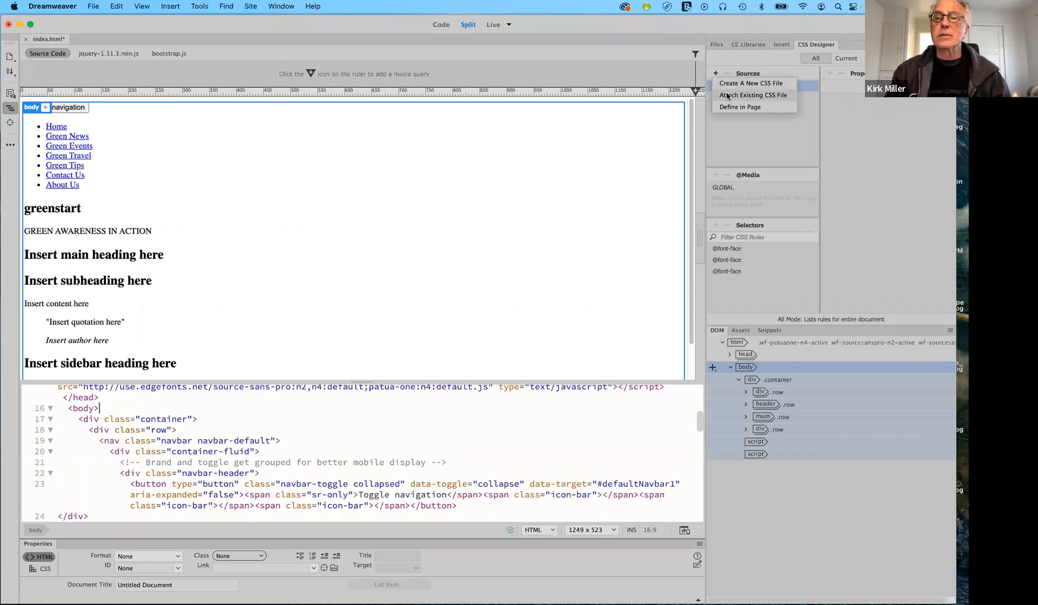
click(727, 96)
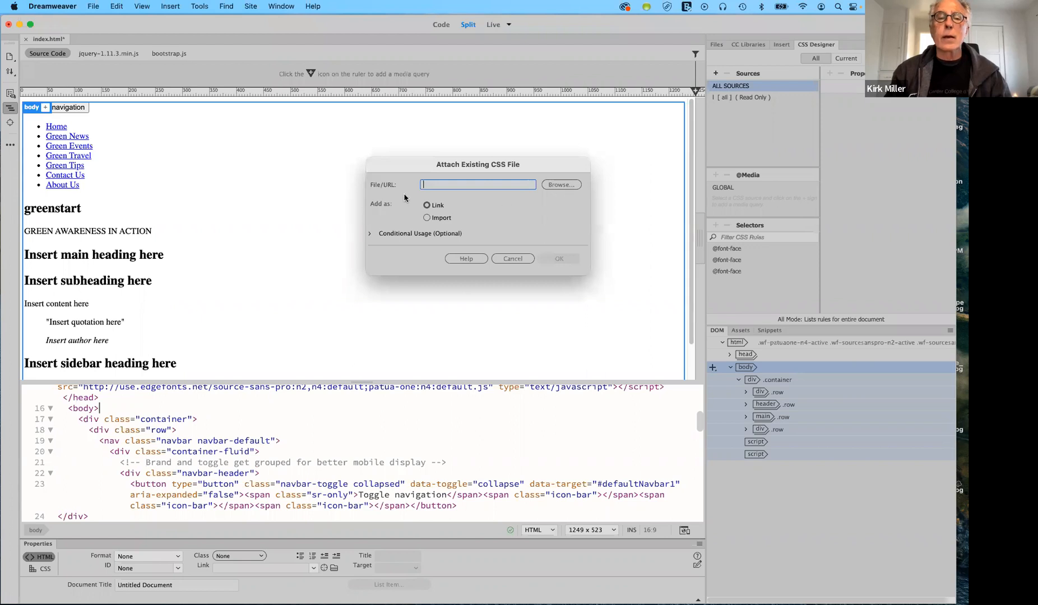
click(561, 186)
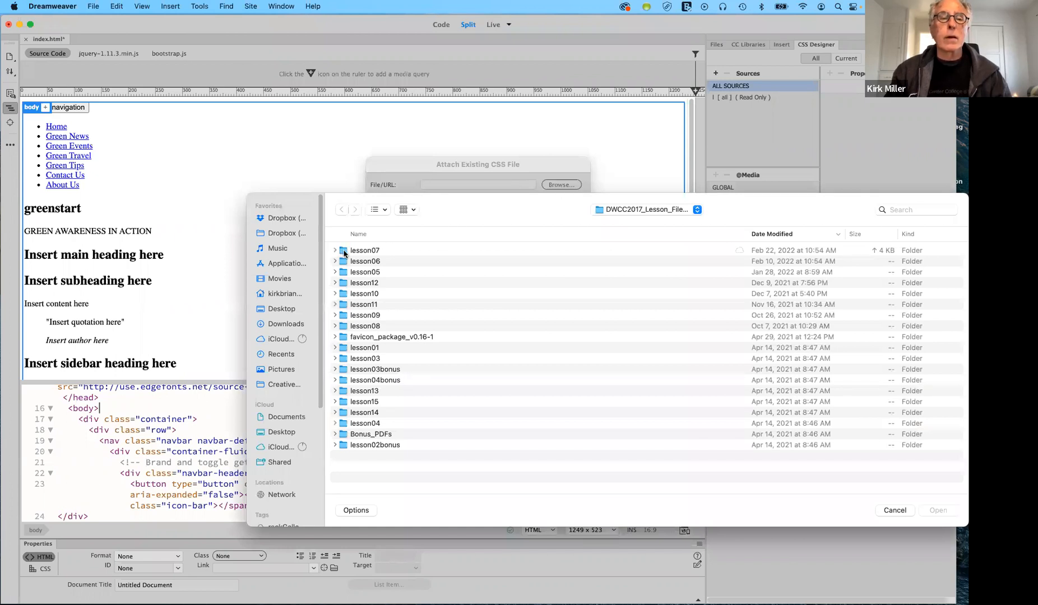
double_click(344, 252)
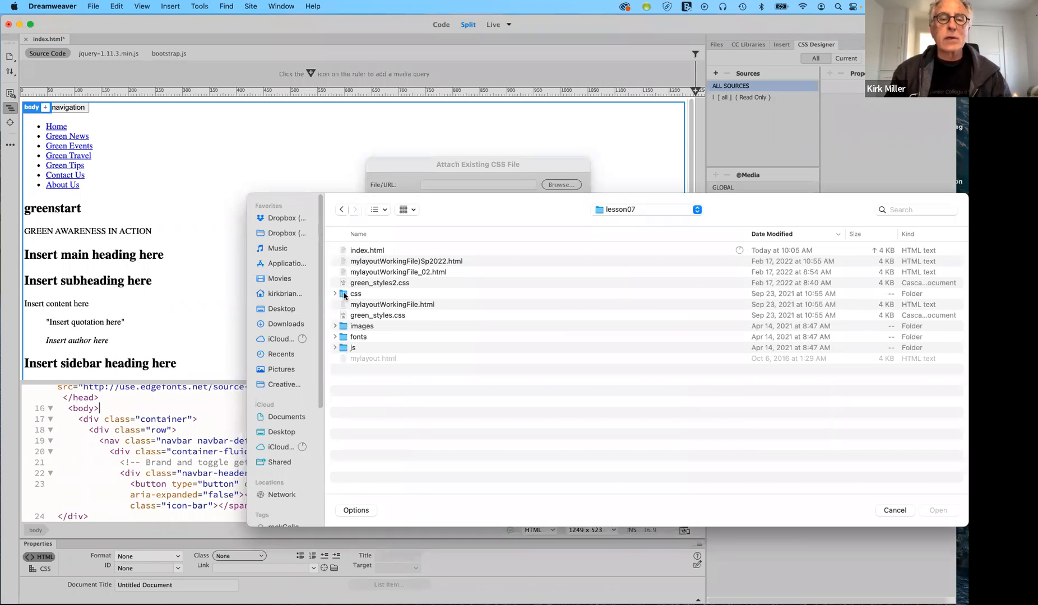
click(335, 294)
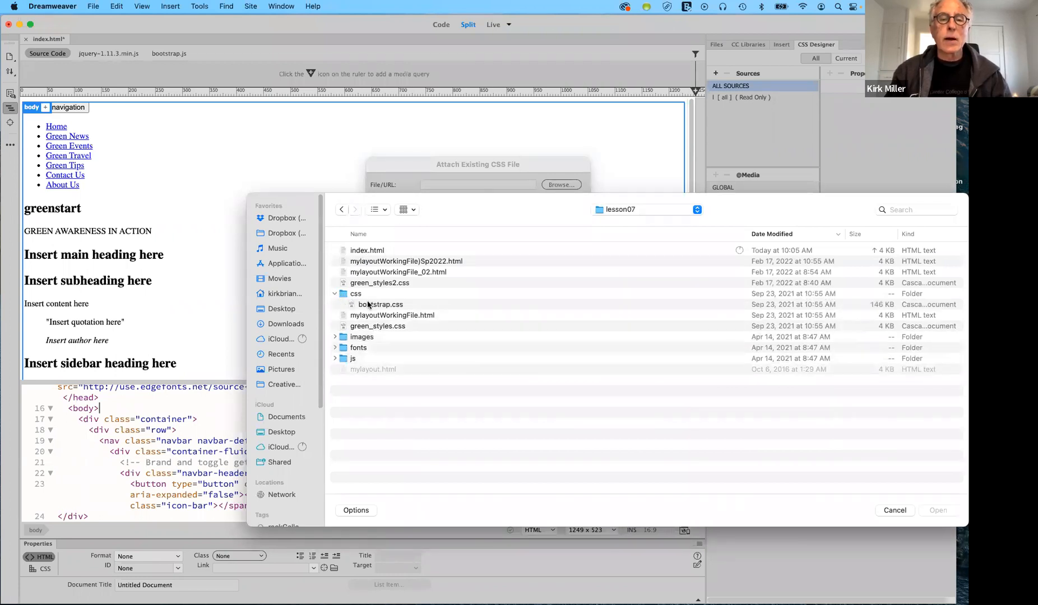
click(367, 305)
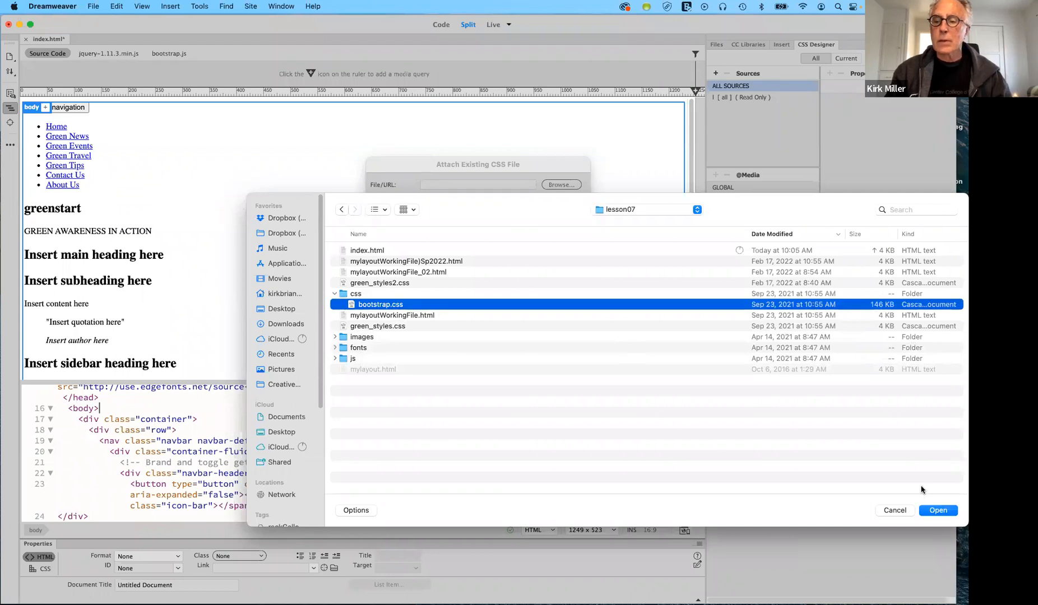
click(937, 509)
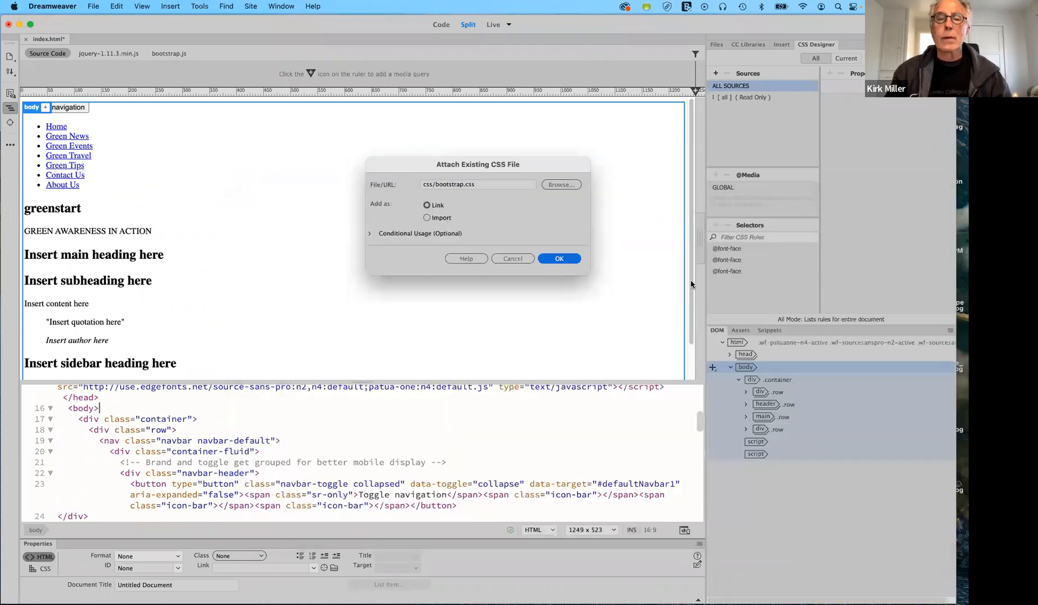
click(568, 259)
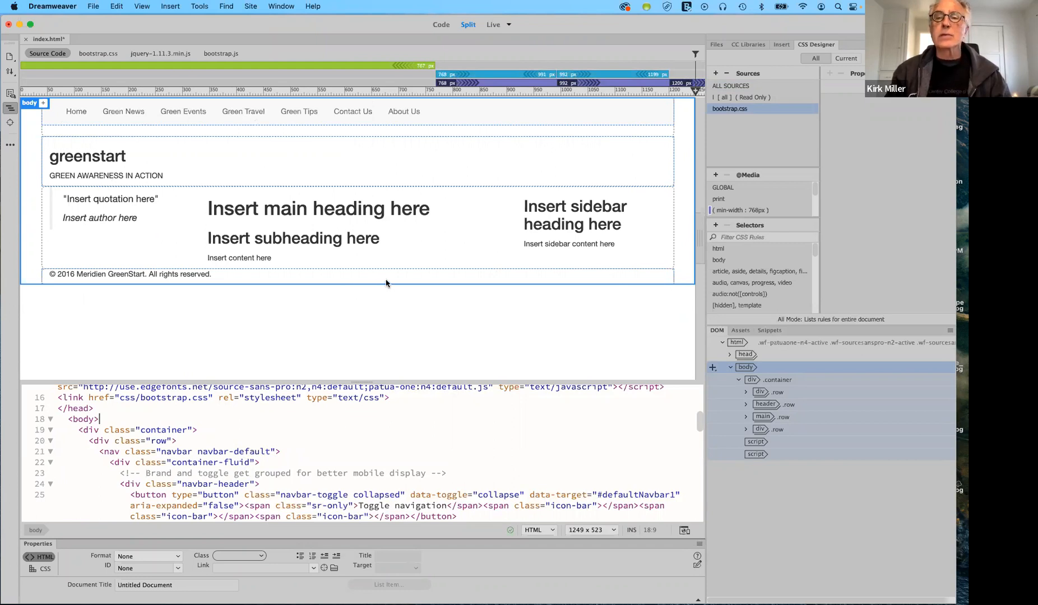
Attach lesson07/green_styles.css as a linked stylesheet after bootstrap.css
click(715, 73)
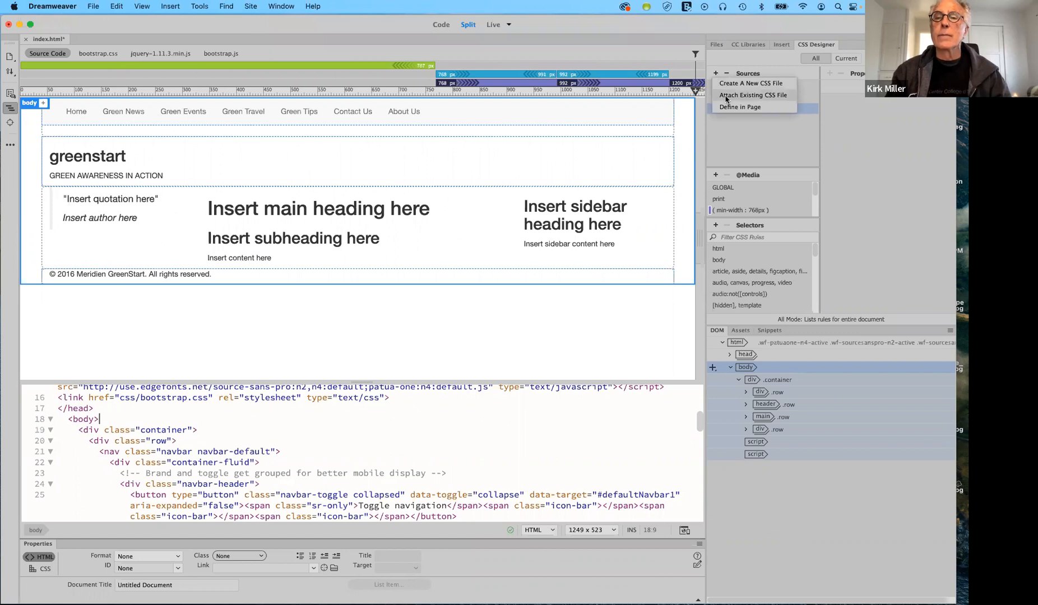
click(726, 95)
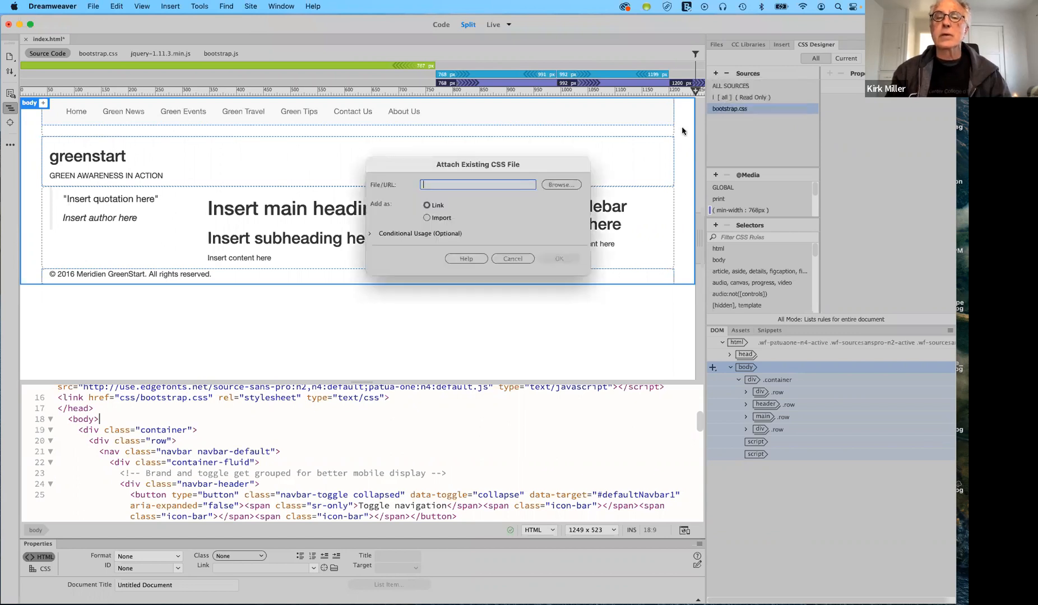
click(549, 184)
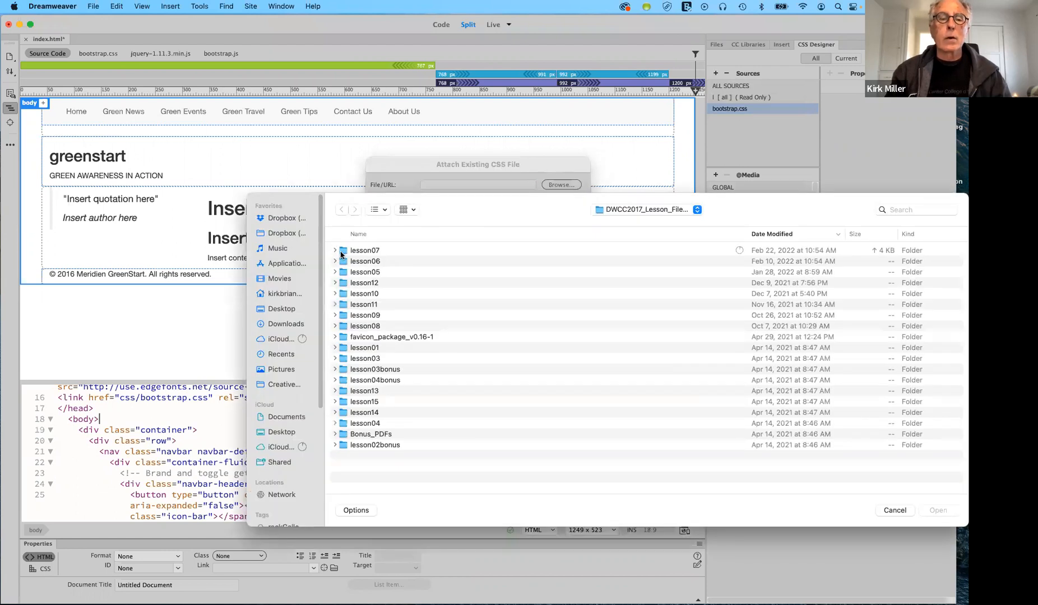
double_click(342, 251)
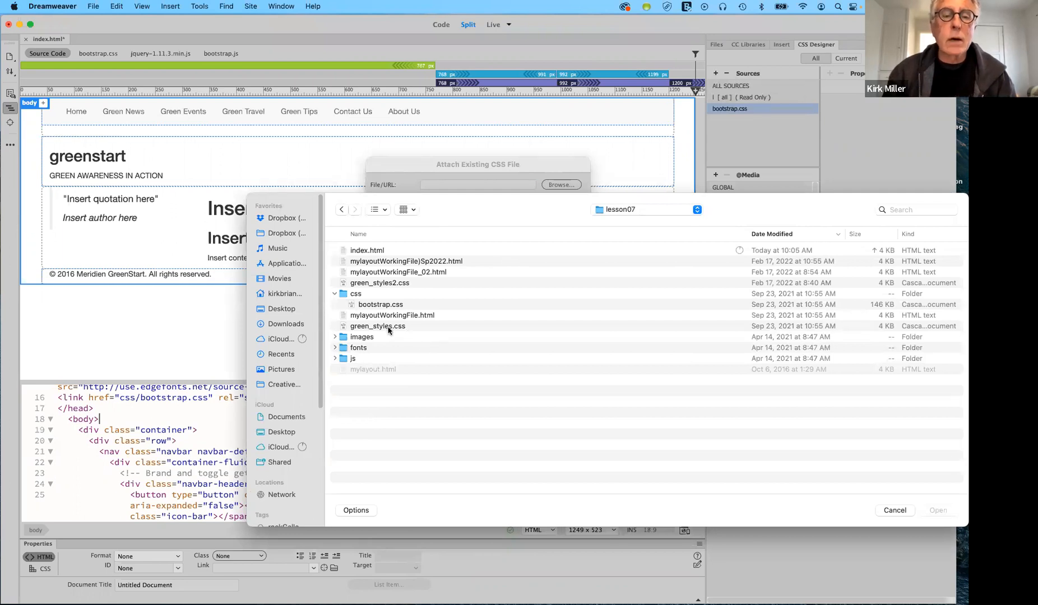
click(388, 327)
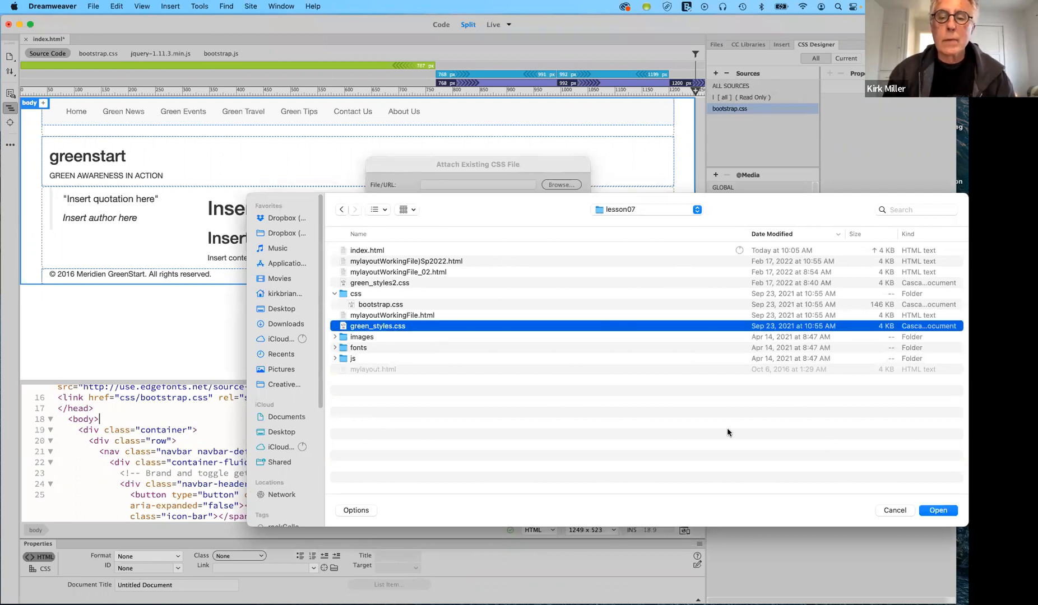
click(932, 510)
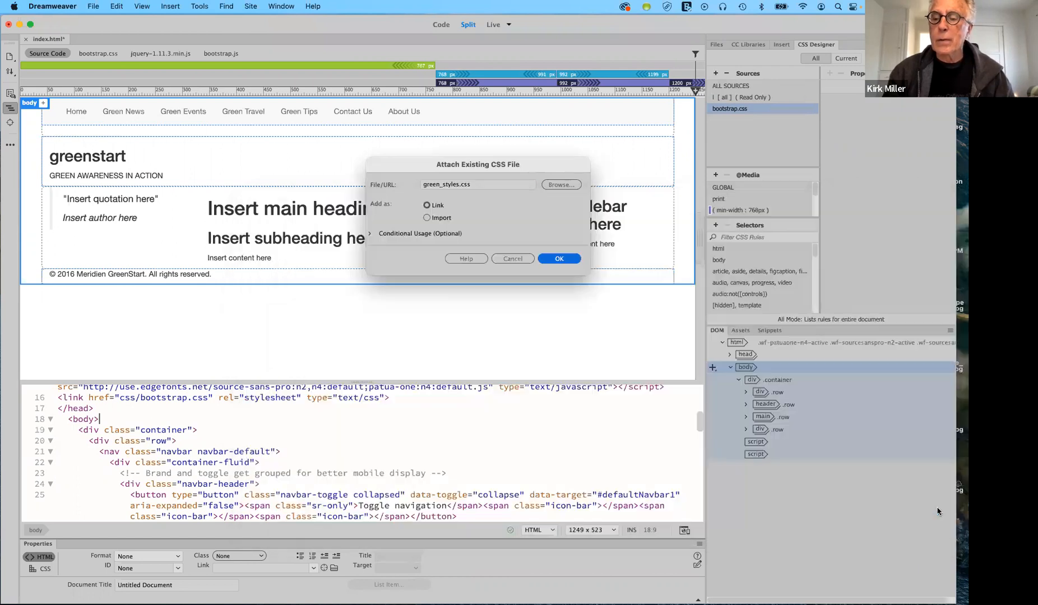
click(558, 258)
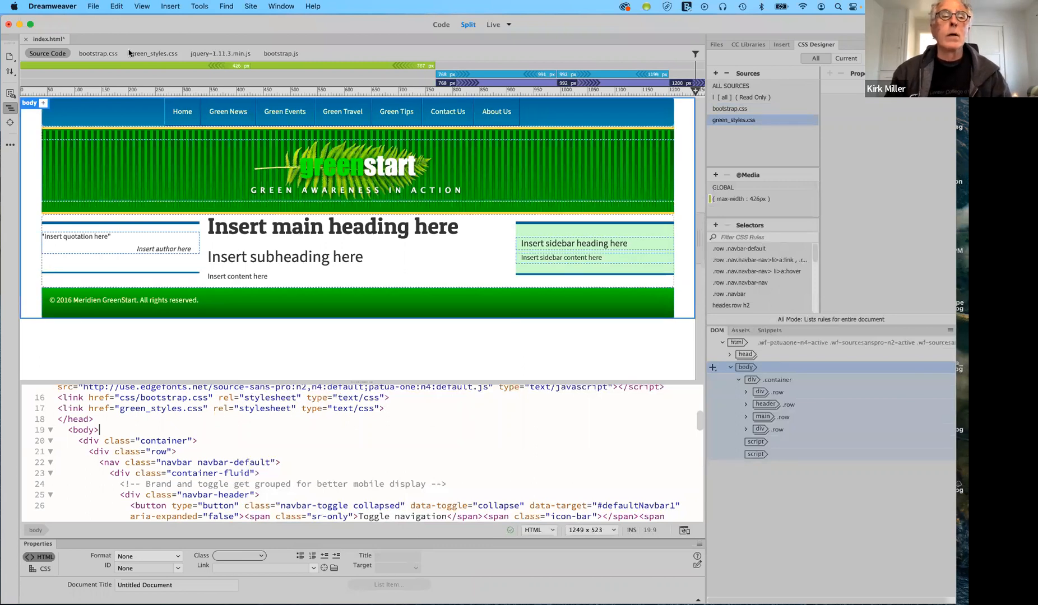
Save all open files and bring the InfinityFree accounts page forward
click(89, 6)
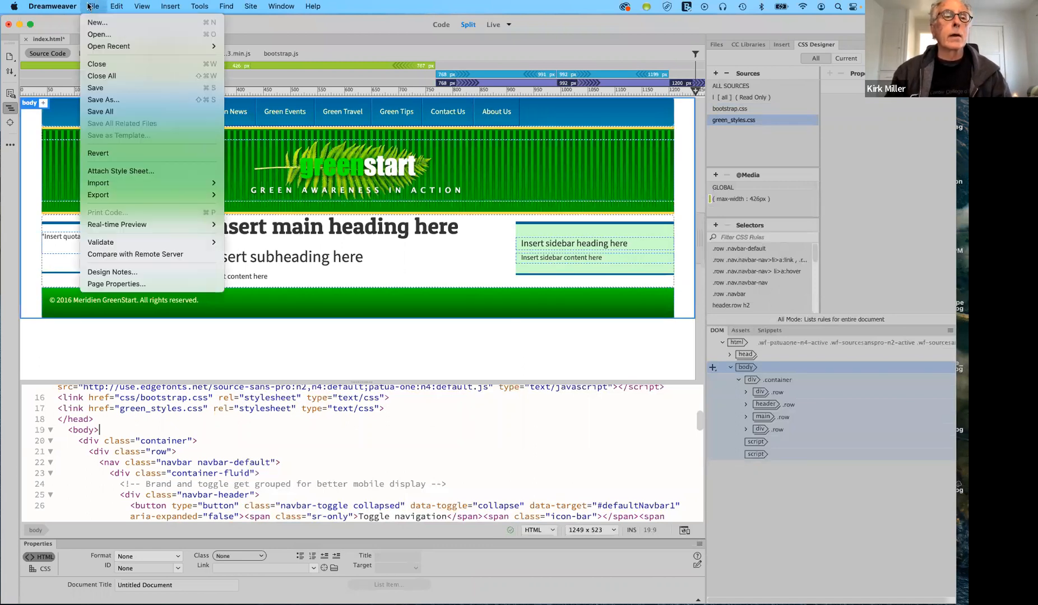
click(101, 113)
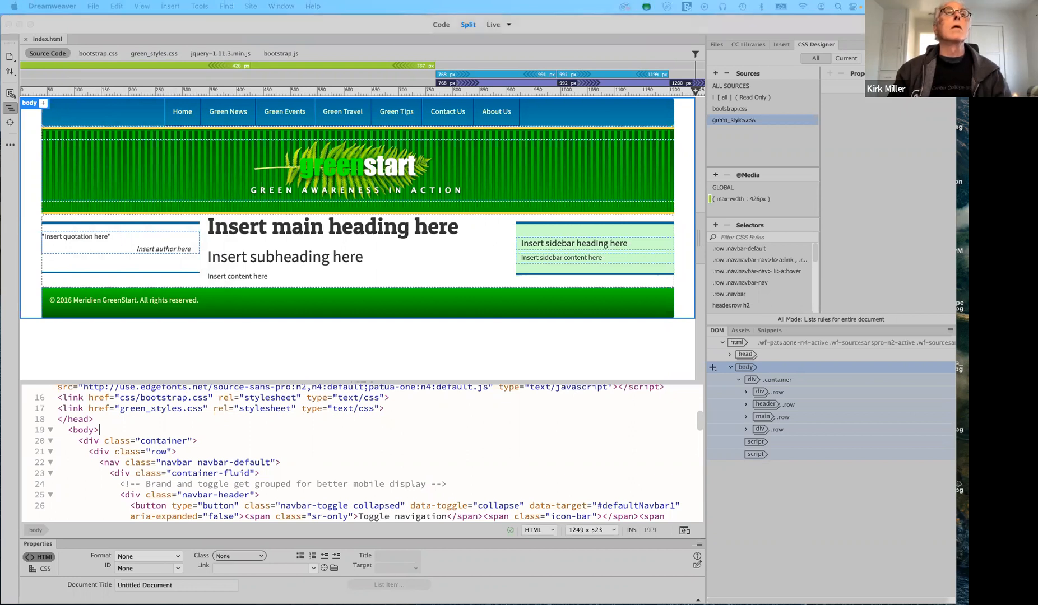
drag(154, 0, 132, 70)
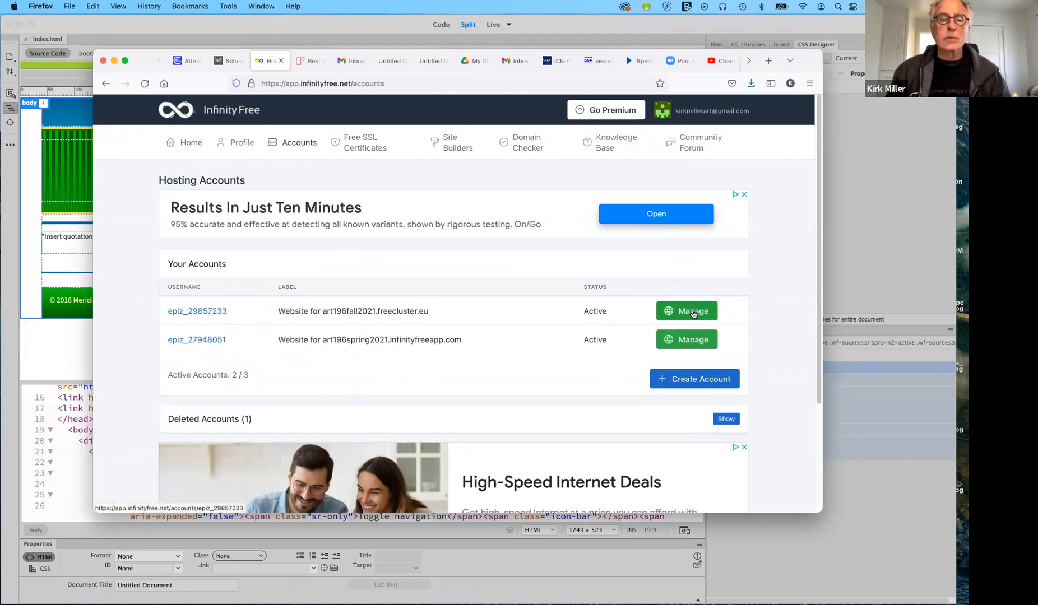
Open the fall 2021 hosting account's management page in InfinityFree
click(693, 311)
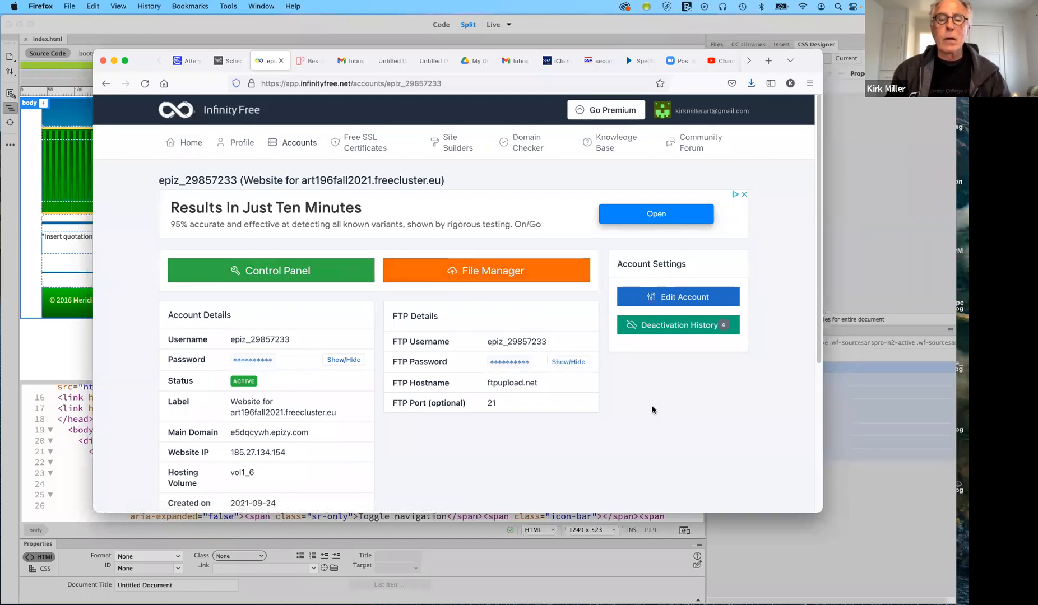
scroll(652, 409, down, 2)
scroll(652, 404, down, 3)
scroll(651, 403, down, 1)
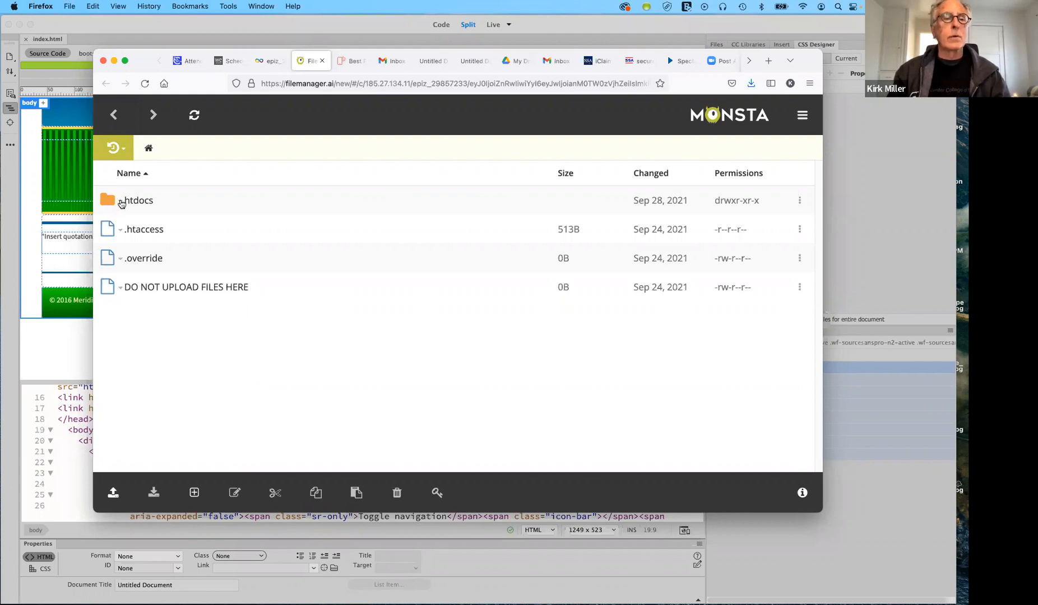
click(121, 203)
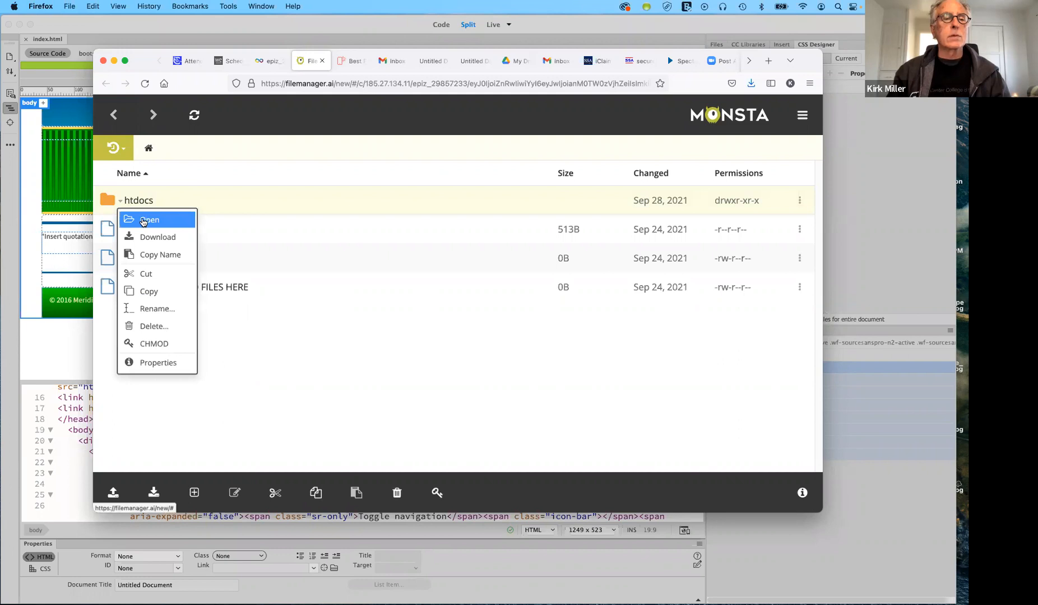
click(143, 221)
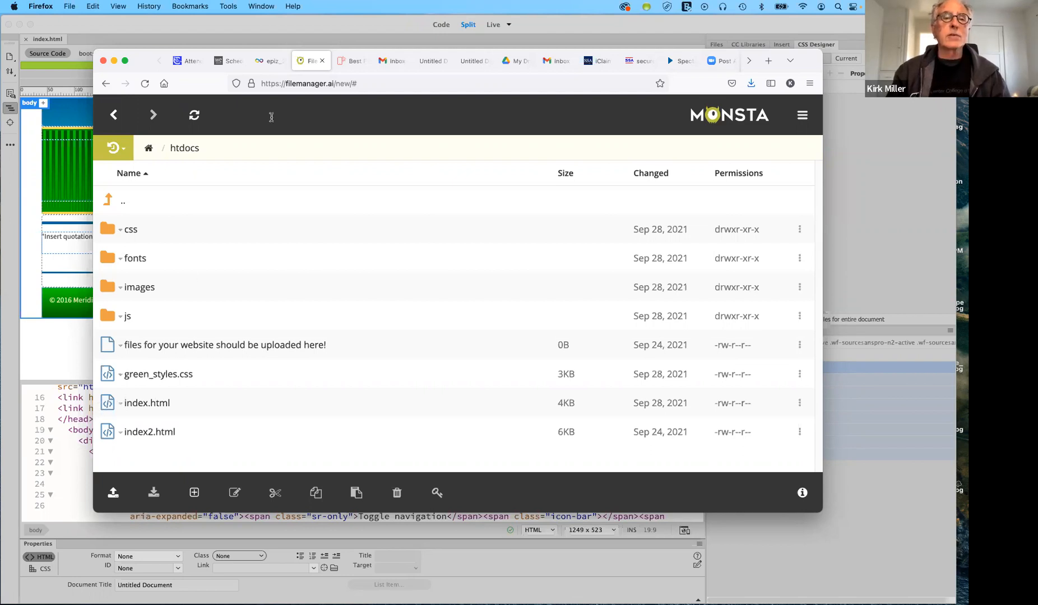
drag(151, 58, 182, 208)
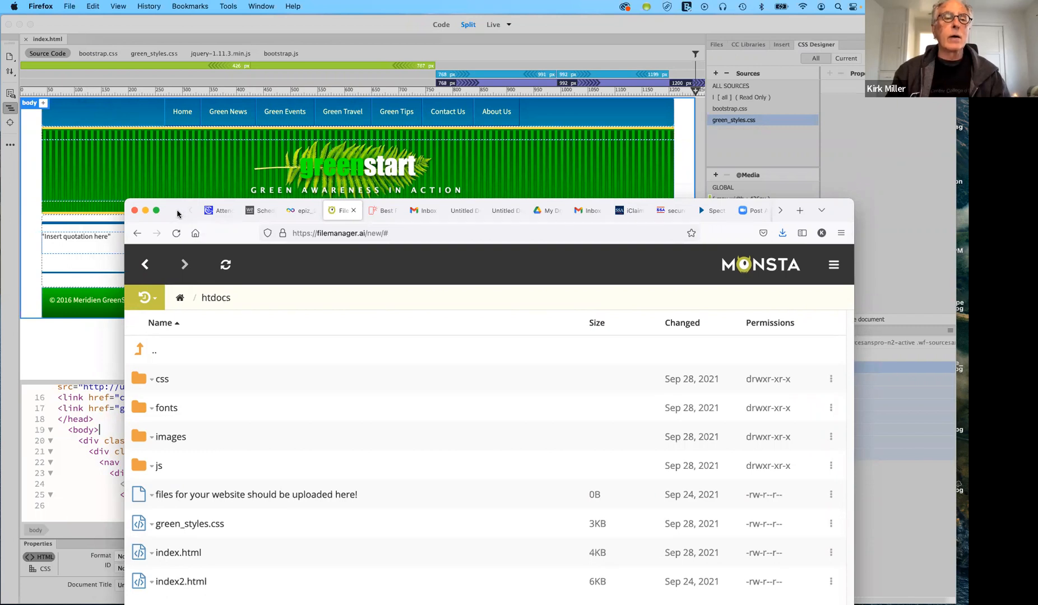
drag(180, 214, 176, 117)
drag(180, 194, 155, 68)
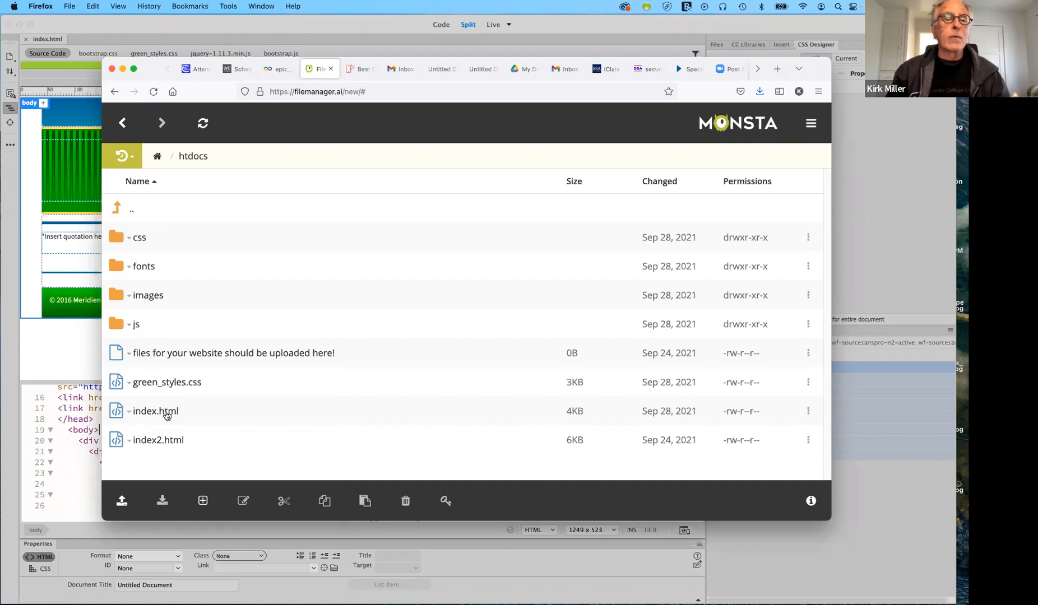
right_click(115, 239)
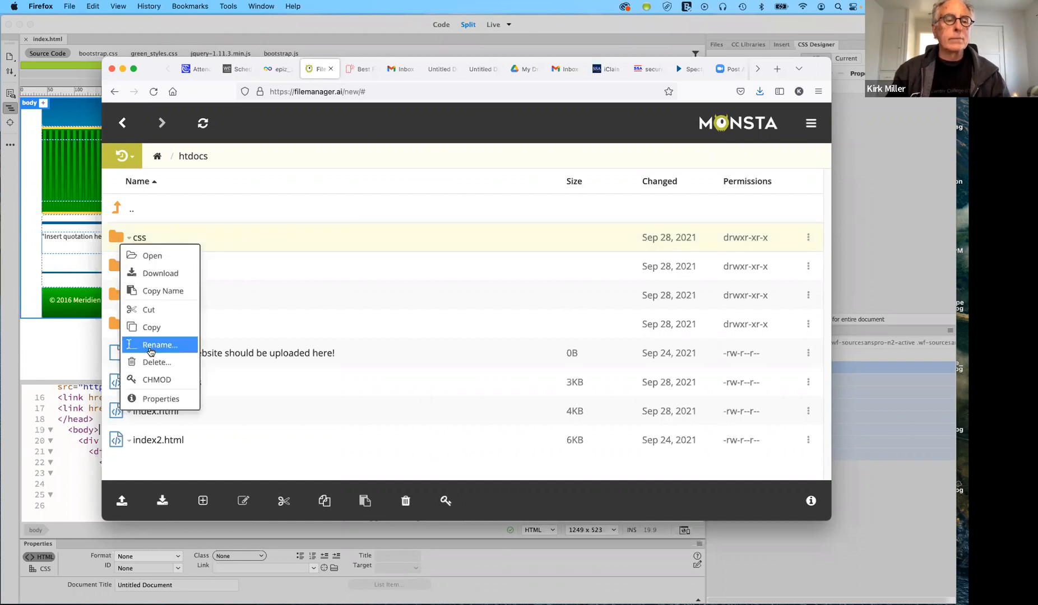
click(220, 240)
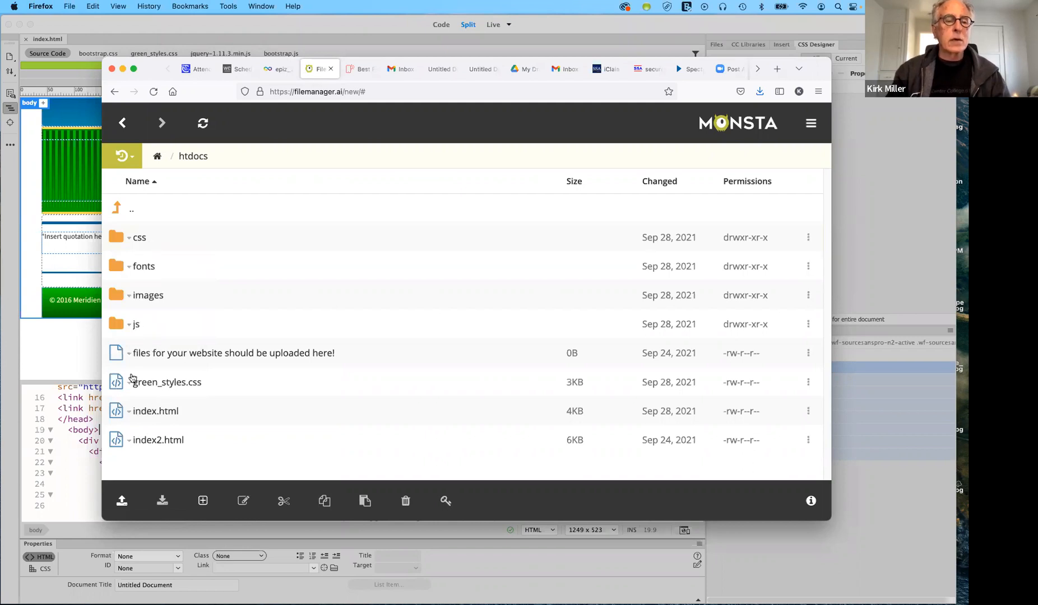
right_click(117, 414)
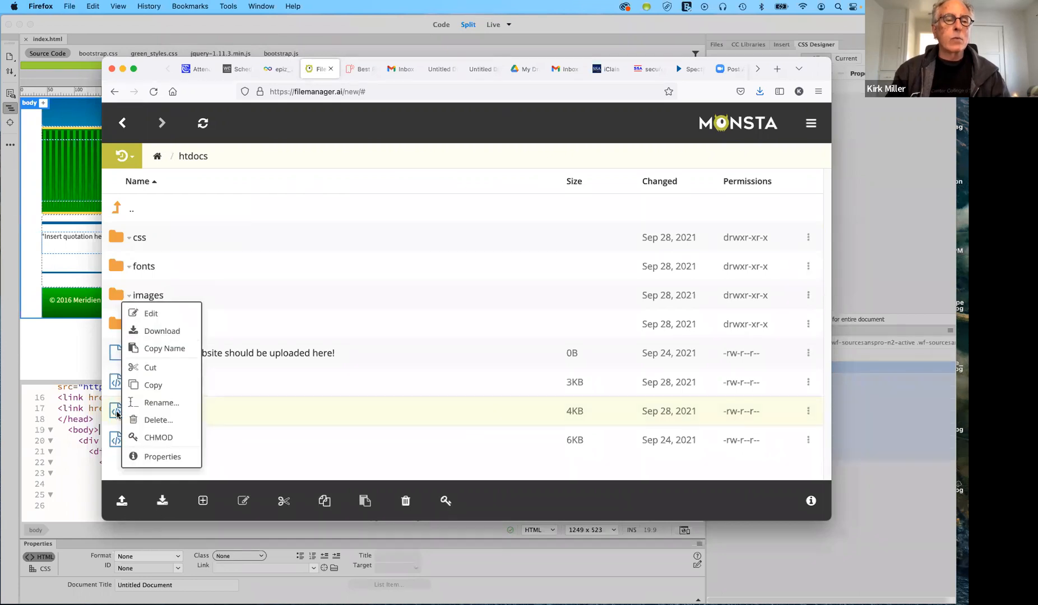
click(284, 305)
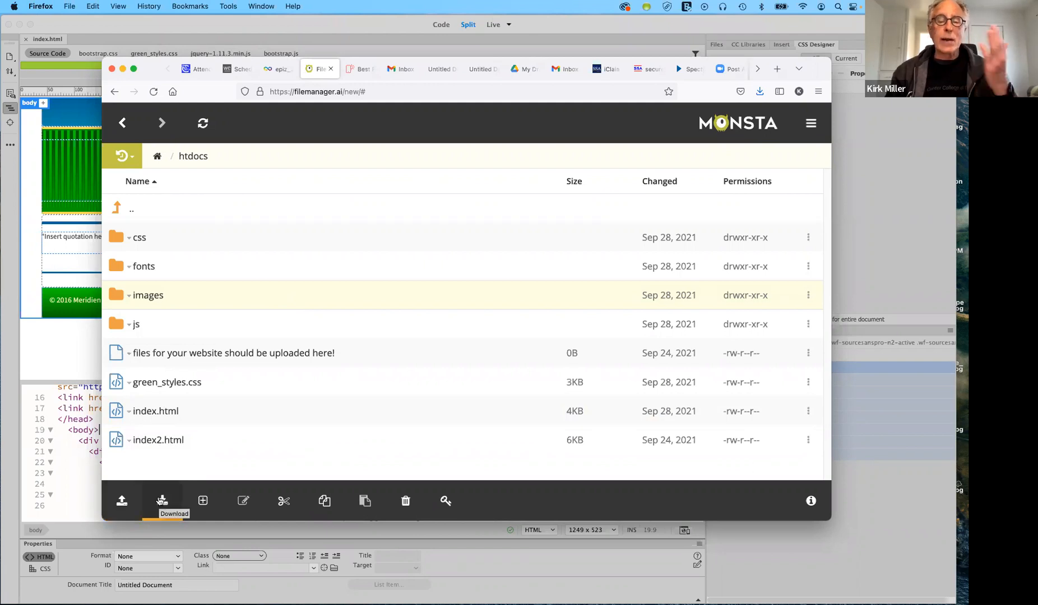
click(121, 501)
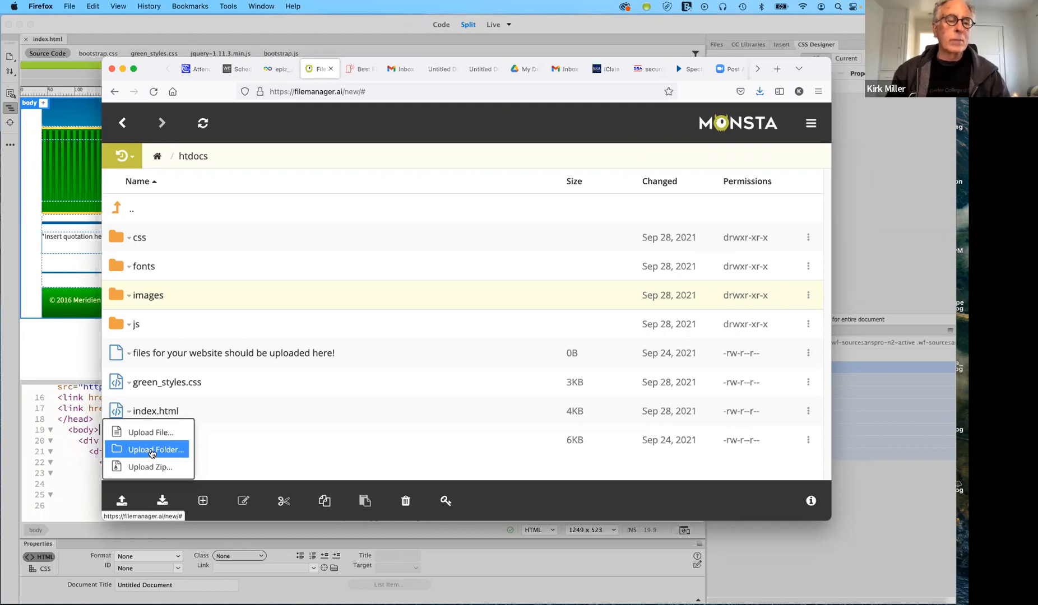
click(151, 450)
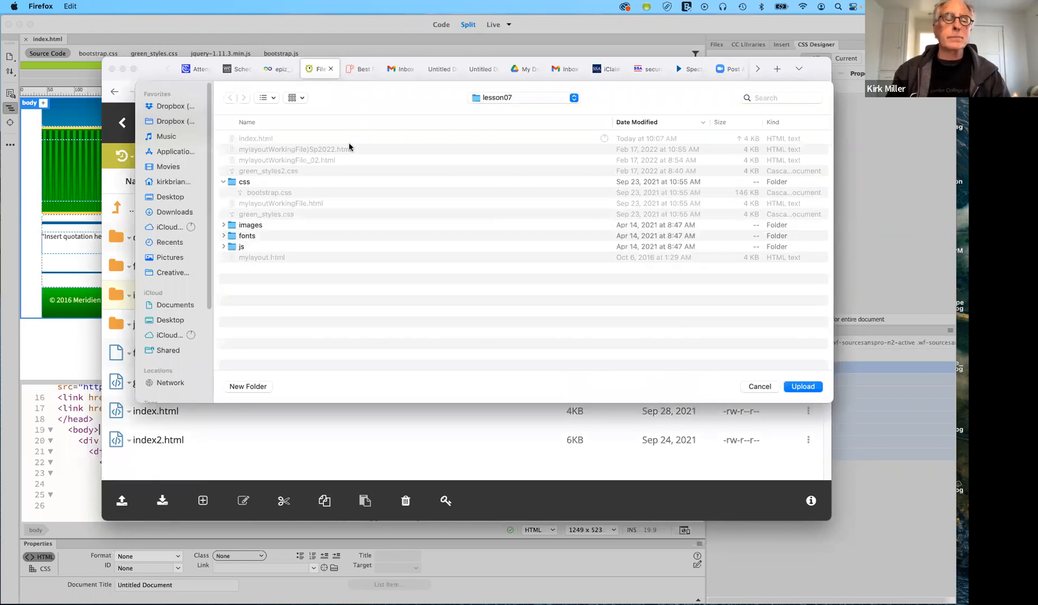
click(224, 182)
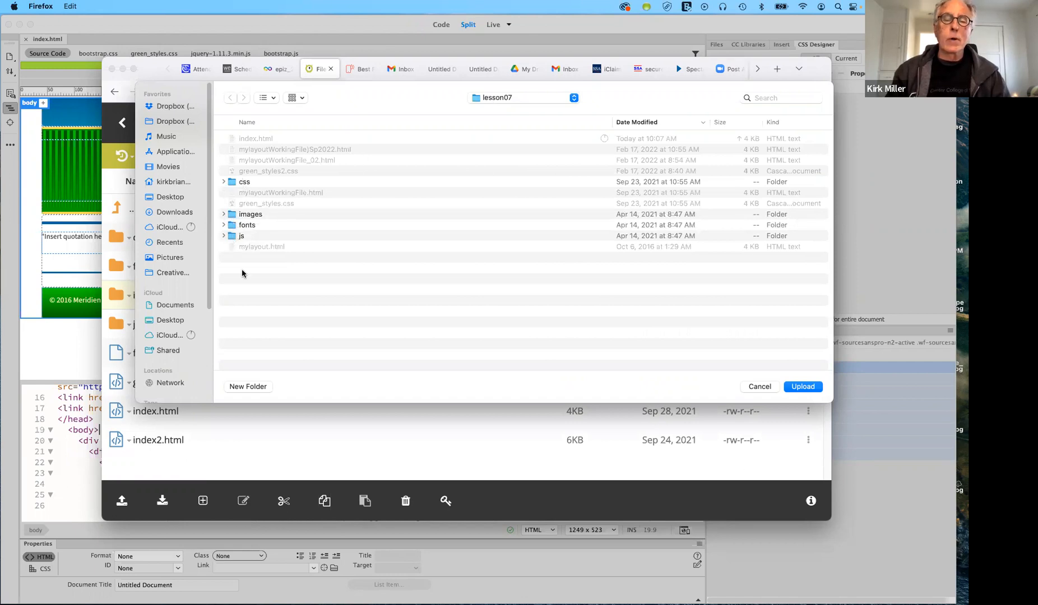
click(767, 388)
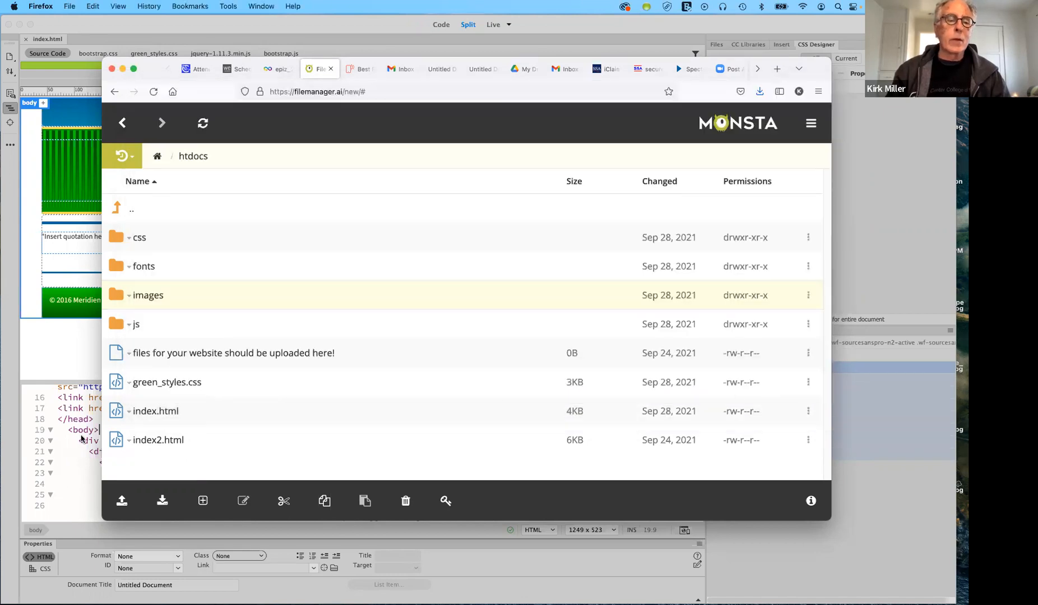
click(120, 502)
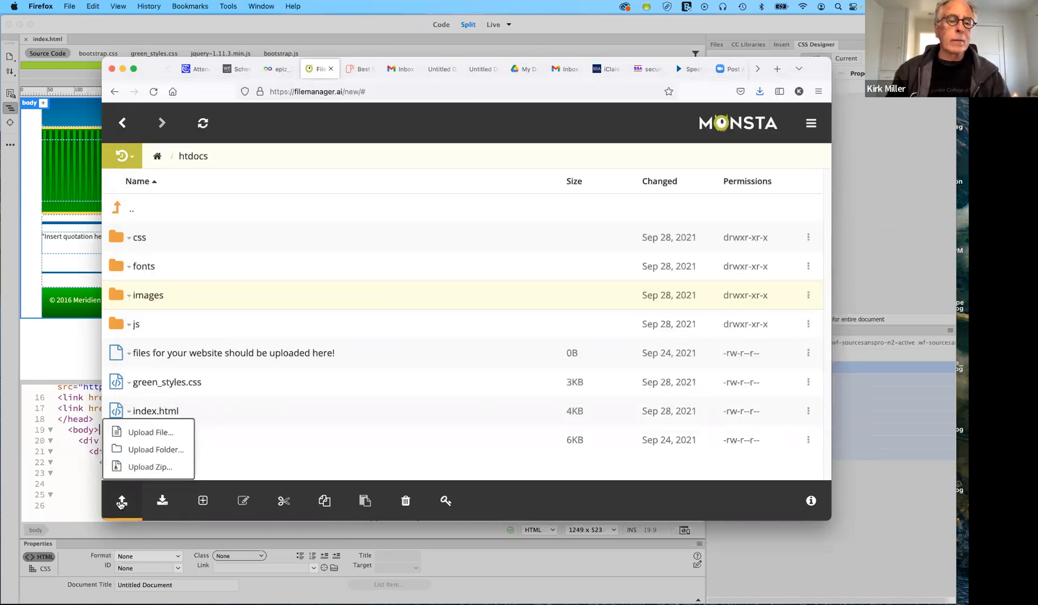
click(137, 436)
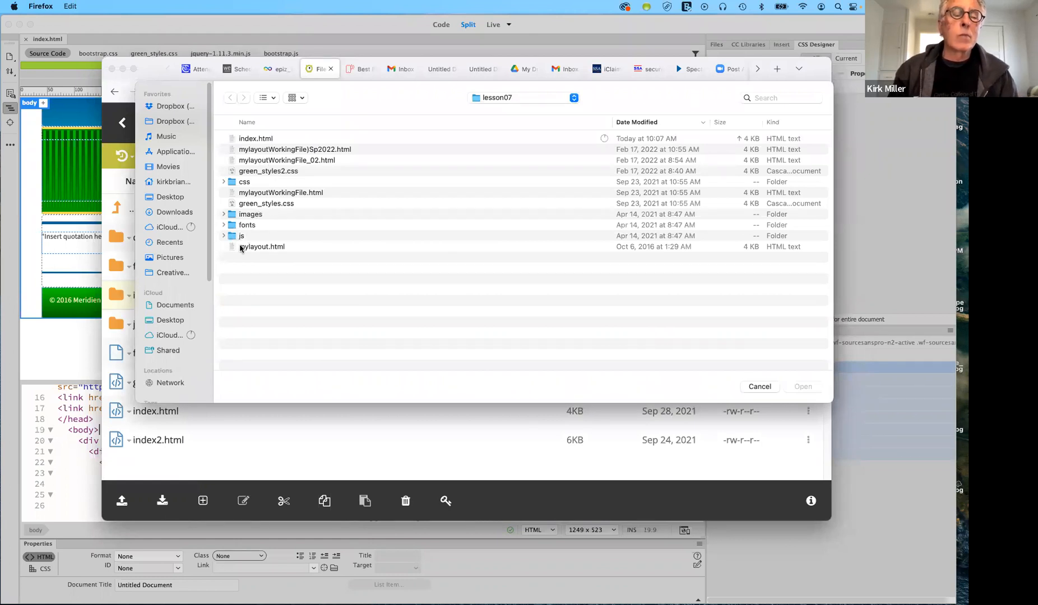
click(262, 205)
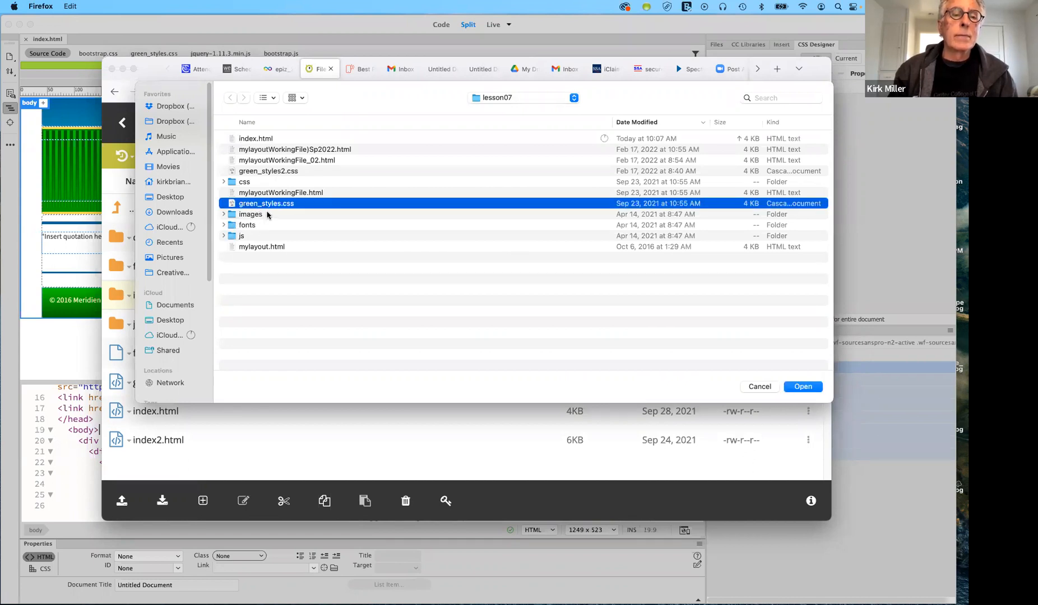
click(268, 140)
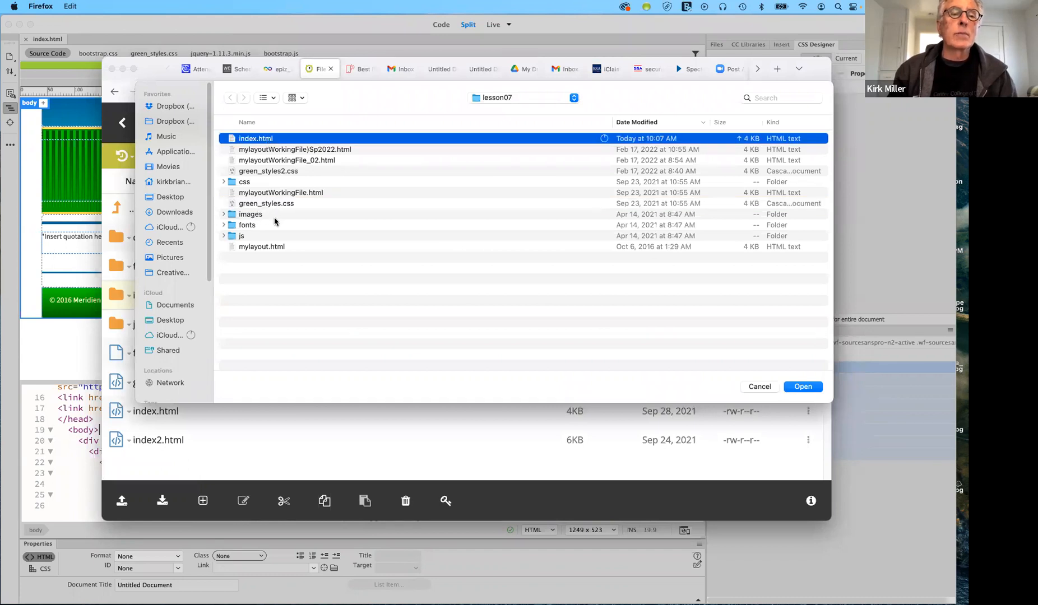
click(758, 387)
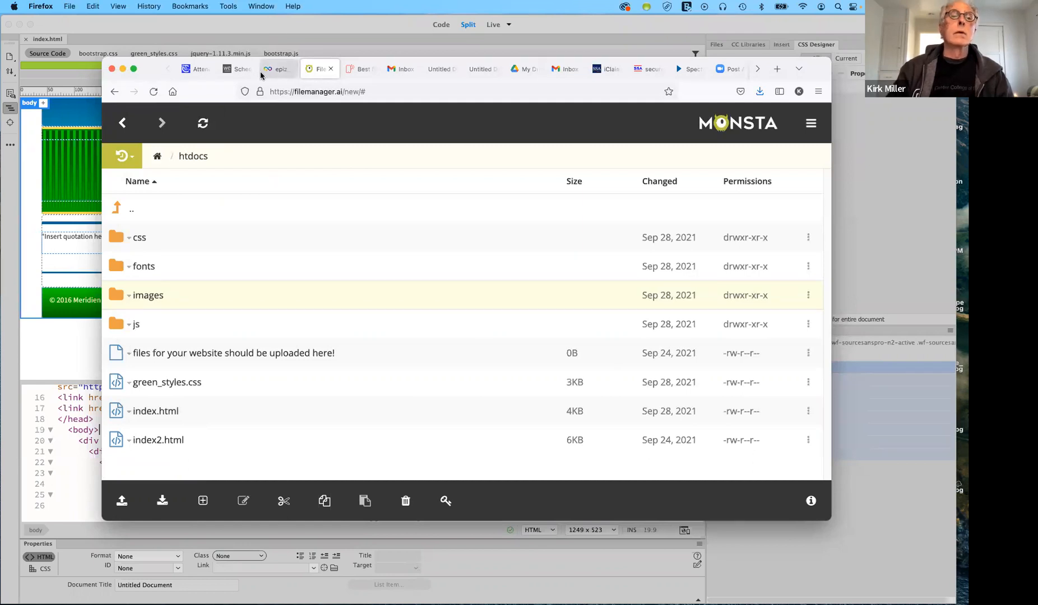
Navigate Monsta FTP back from htdocs to the account's root folder
drag(157, 68, 156, 0)
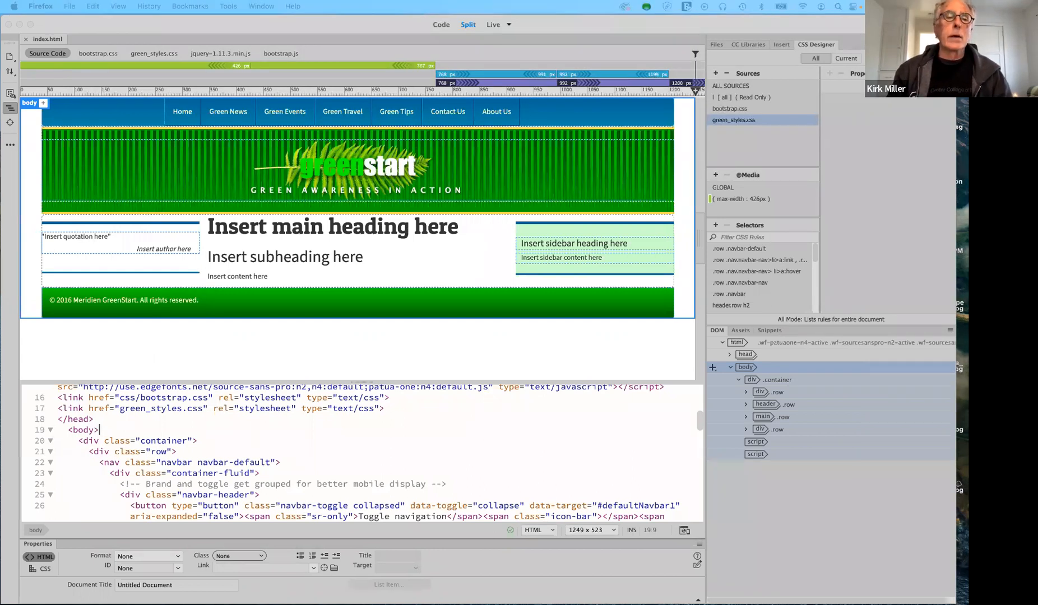
drag(140, 0, 134, 74)
drag(132, 104, 132, 109)
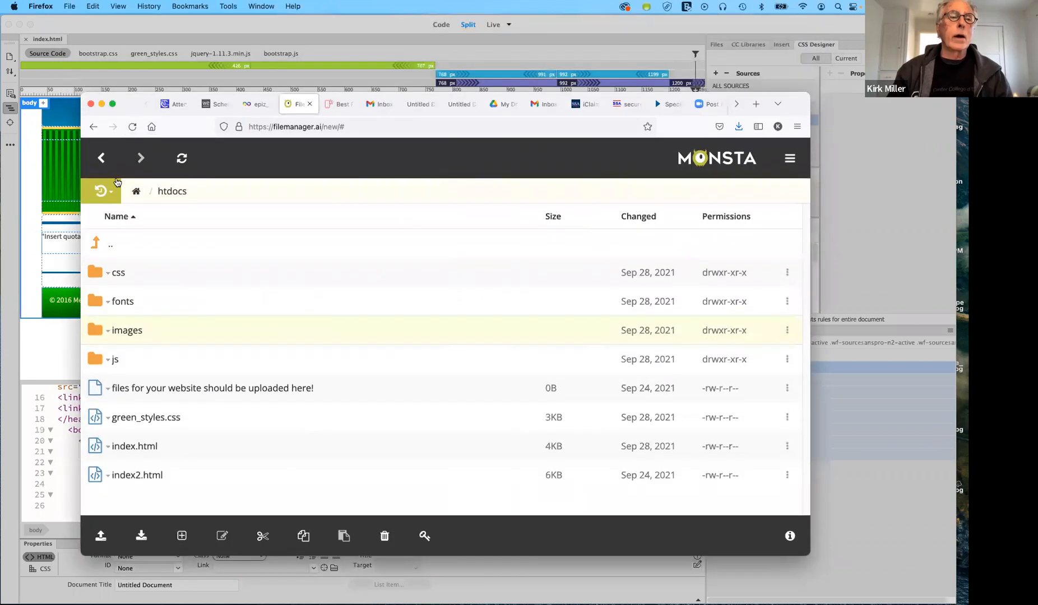
click(101, 160)
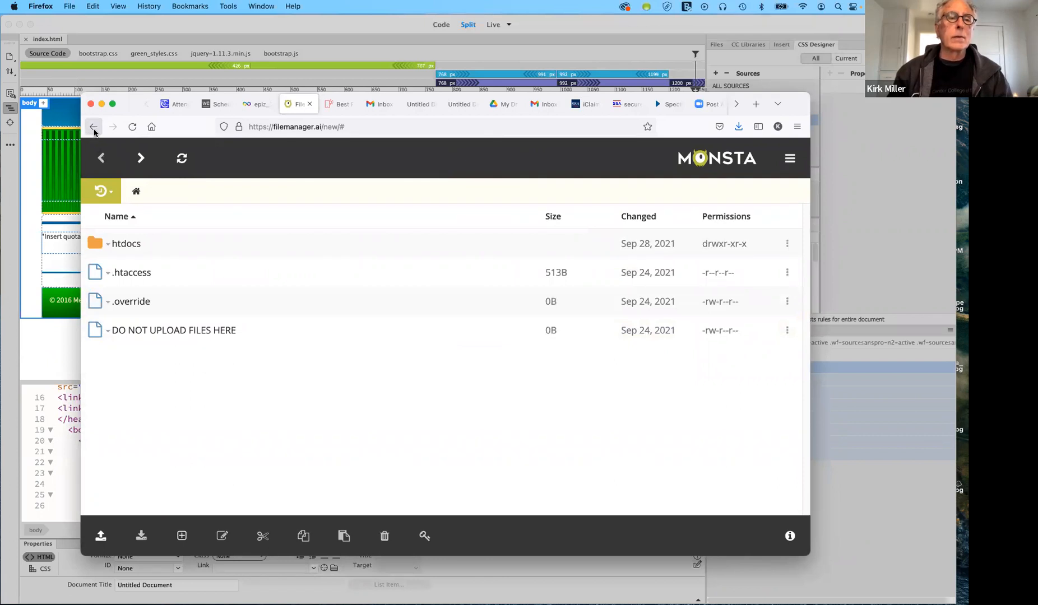
click(93, 127)
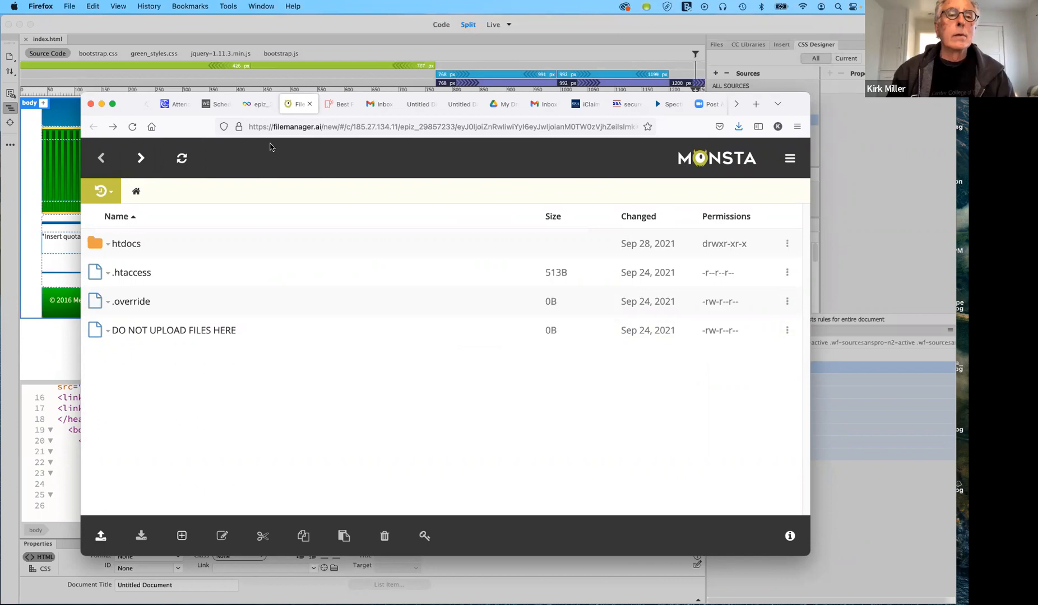
Open art196fall2021.freecluster.eu from the account's Domains list in a new tab
click(259, 104)
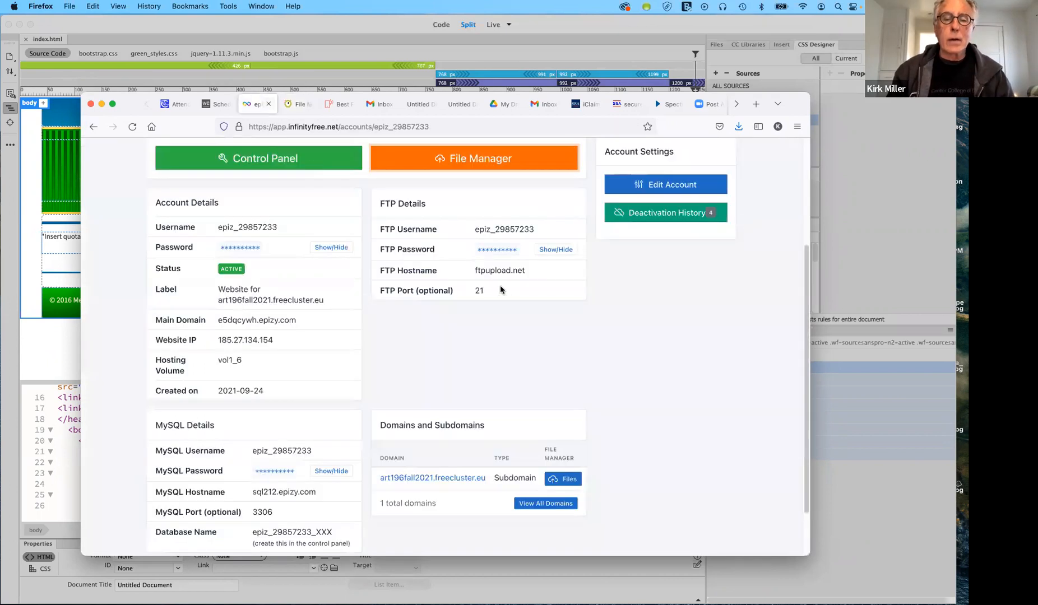
scroll(485, 367, down, 2)
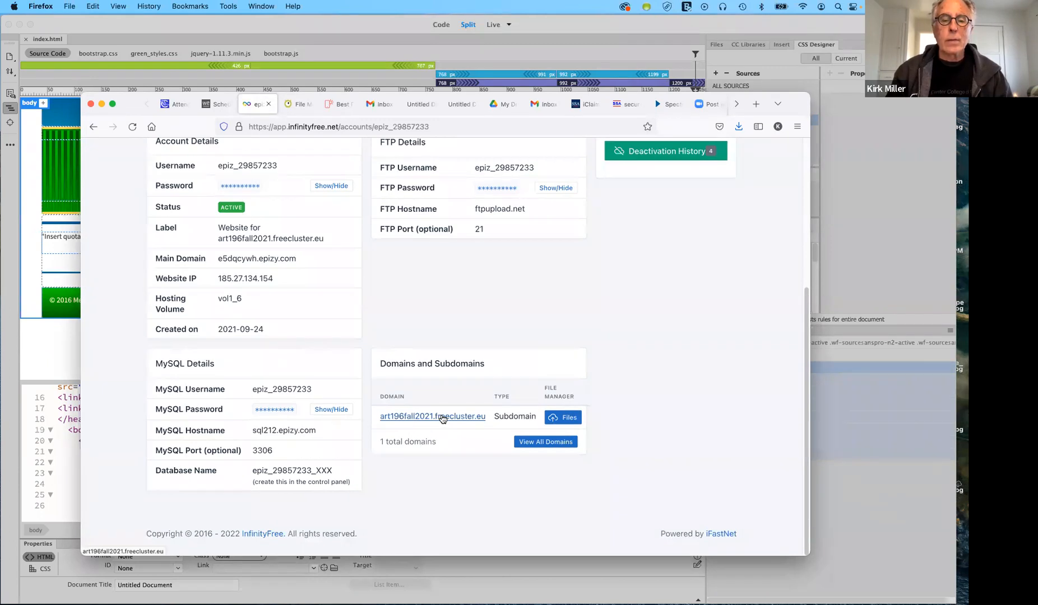
click(443, 418)
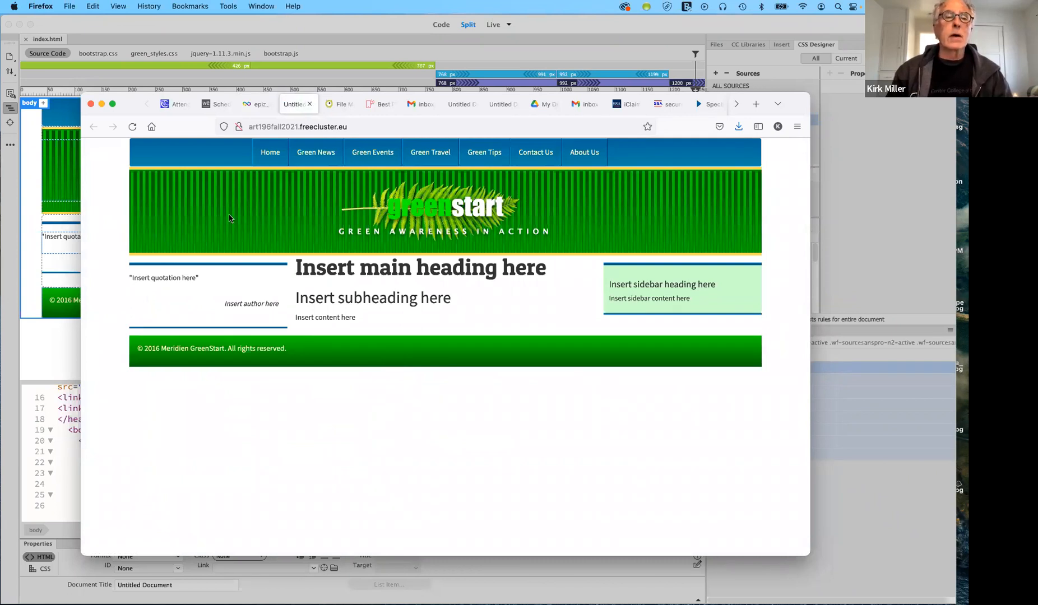
Reload the live GreenStart page twice in Firefox, then move Firefox aside to reveal Dreamweaver
click(127, 131)
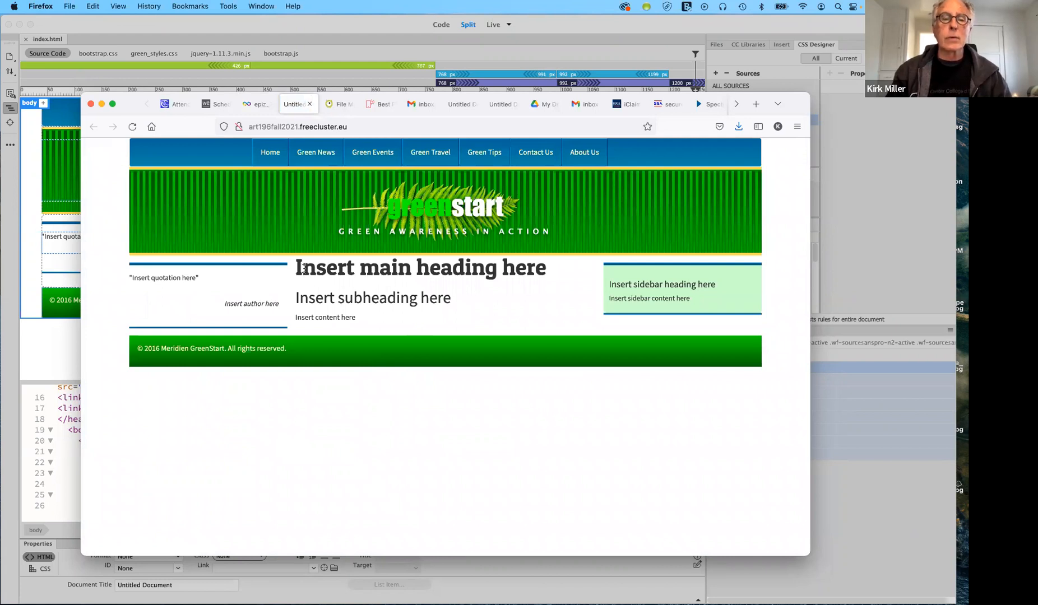
click(133, 128)
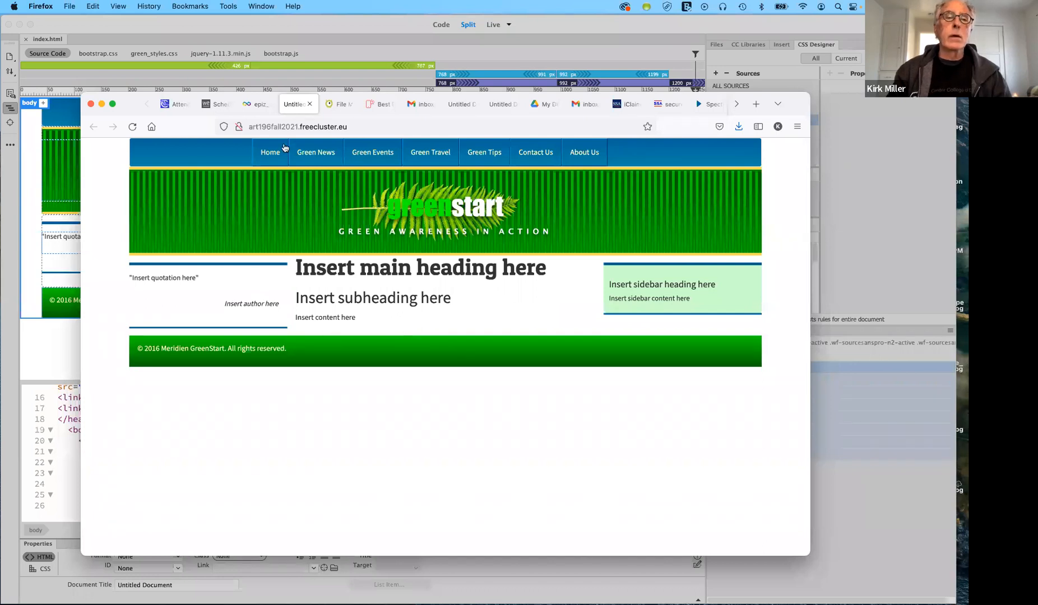
click(113, 104)
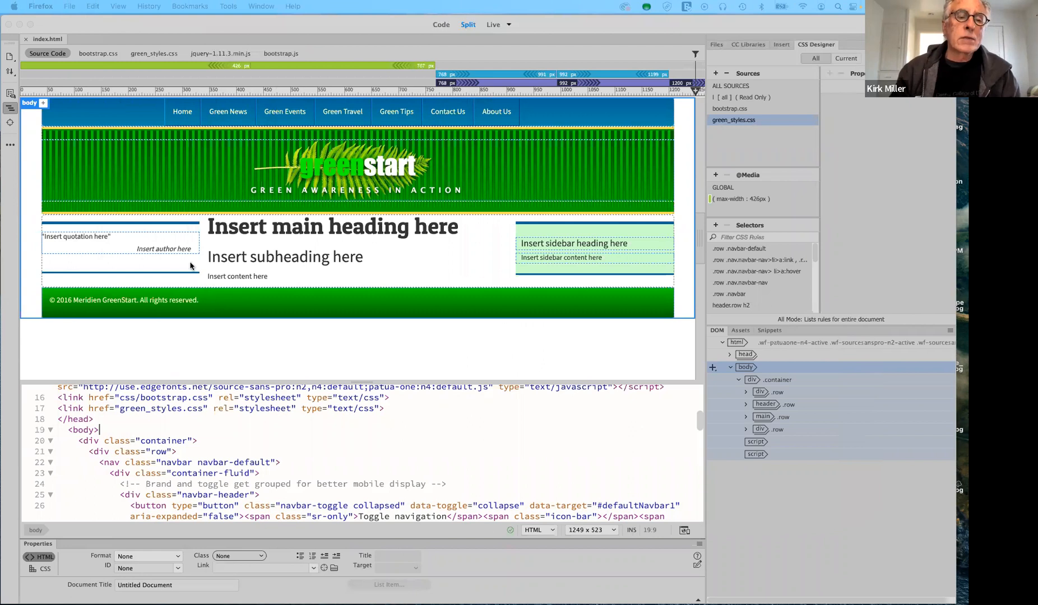
Switch Dreamweaver to Code view of index.html, scrolled to line 1
scroll(299, 438, up, 5)
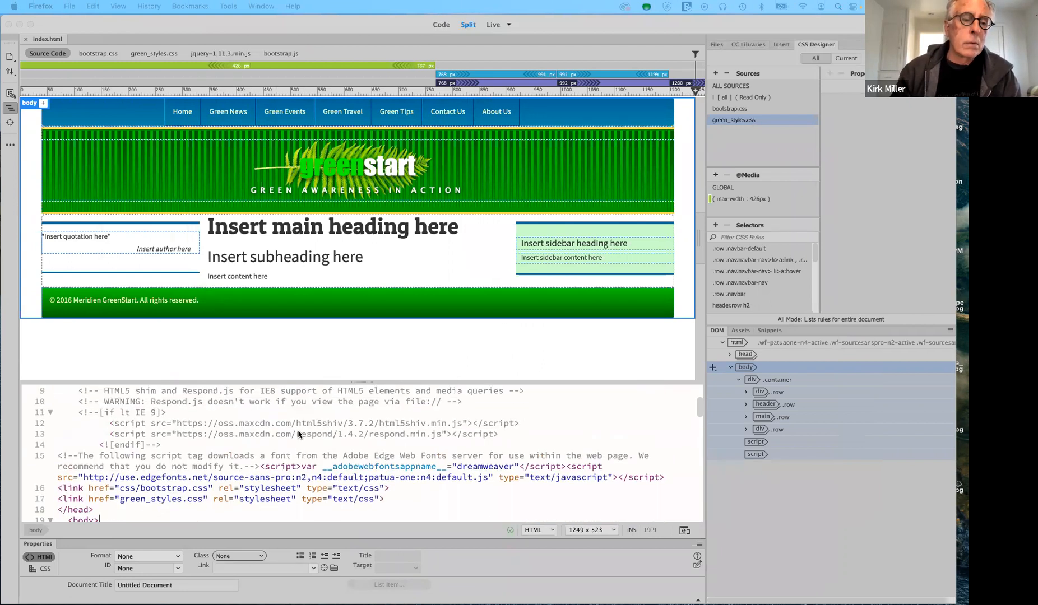
scroll(295, 427, up, 1)
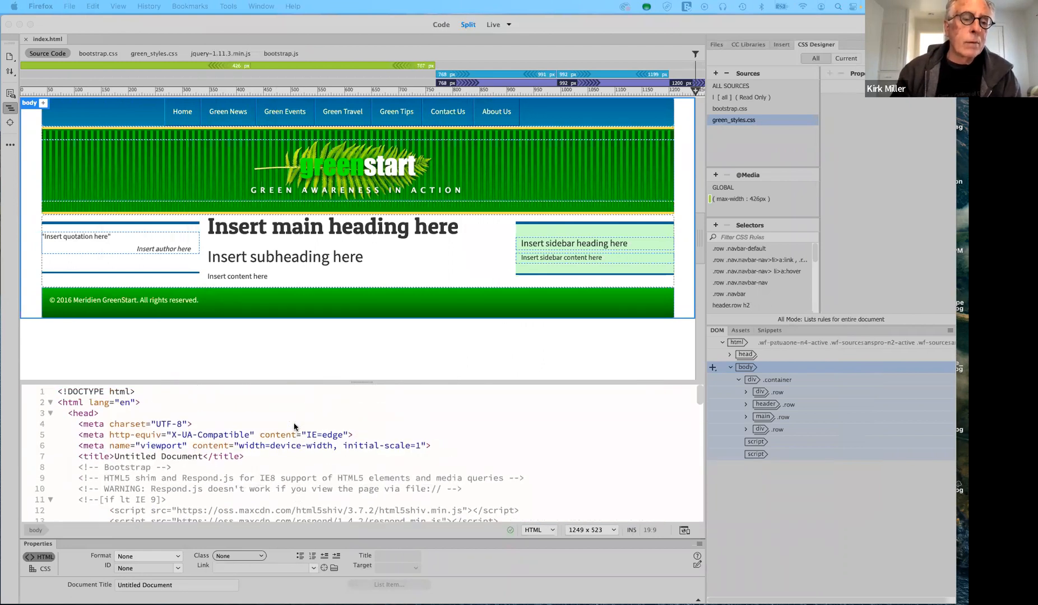
click(441, 29)
click(441, 25)
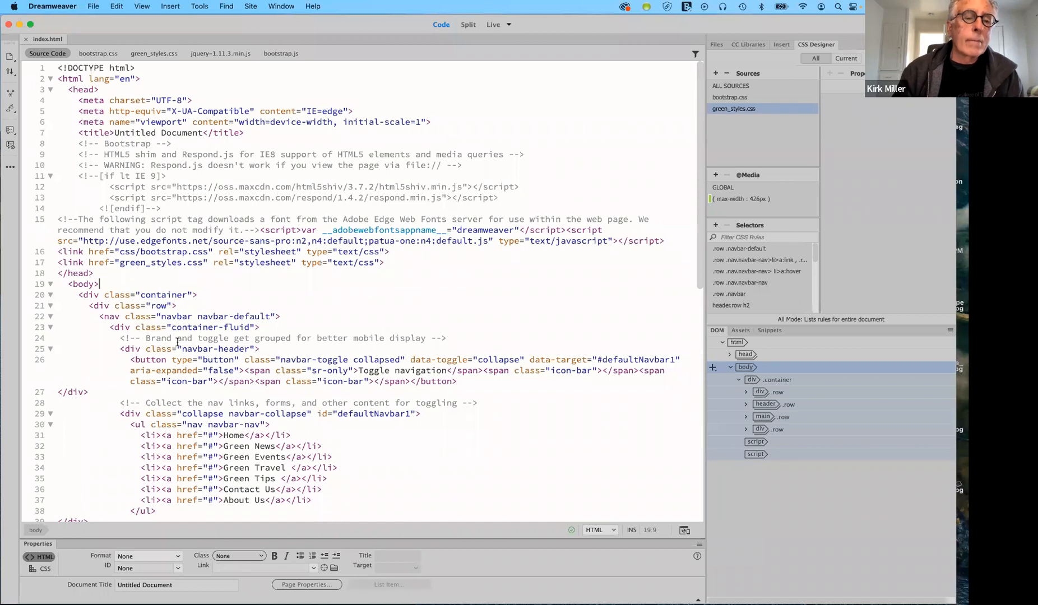
Select the navbar row code from <div class="row"> on line 21 through line 44
click(91, 307)
drag(92, 307, 93, 307)
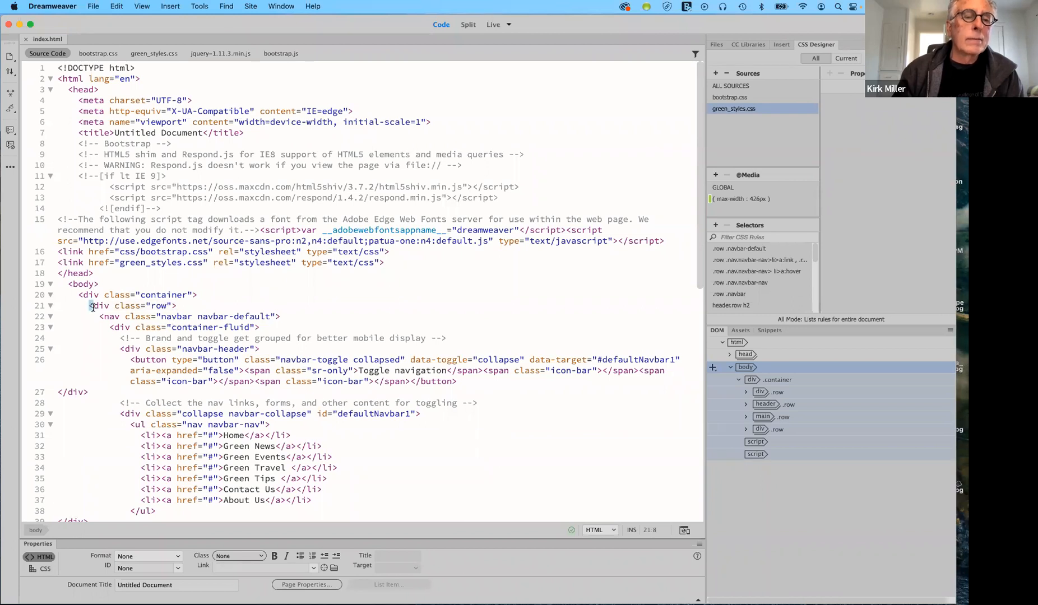
drag(93, 307, 124, 450)
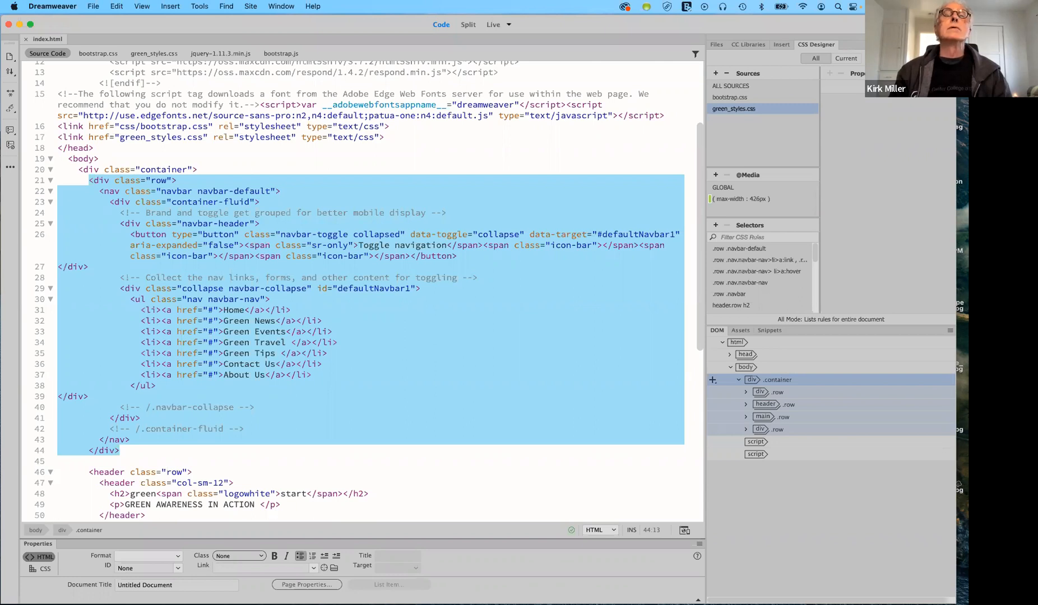
Switch index.html to Live view to see the styled GreenStart page
click(492, 26)
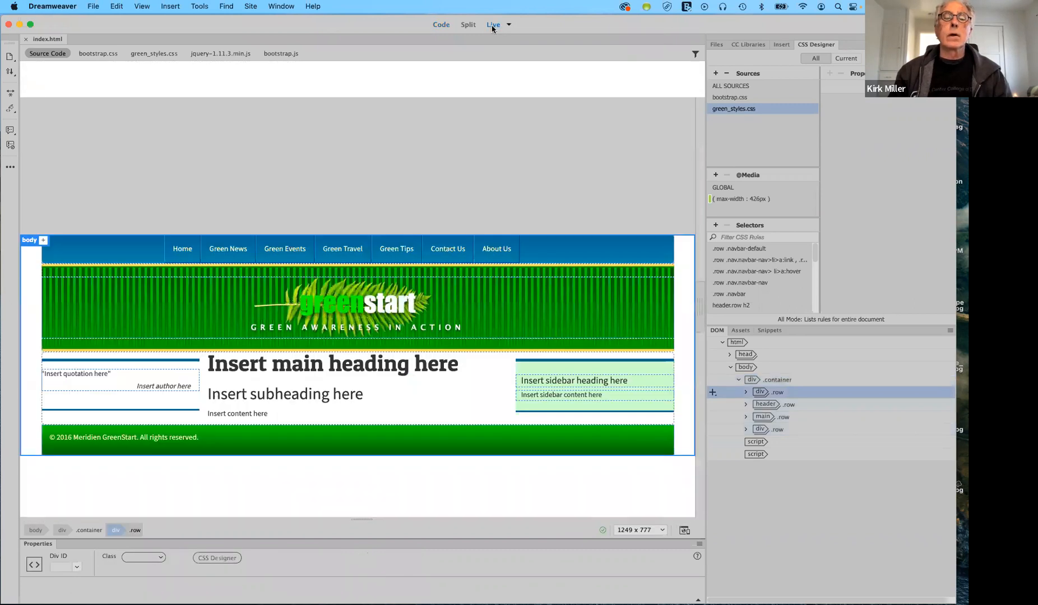
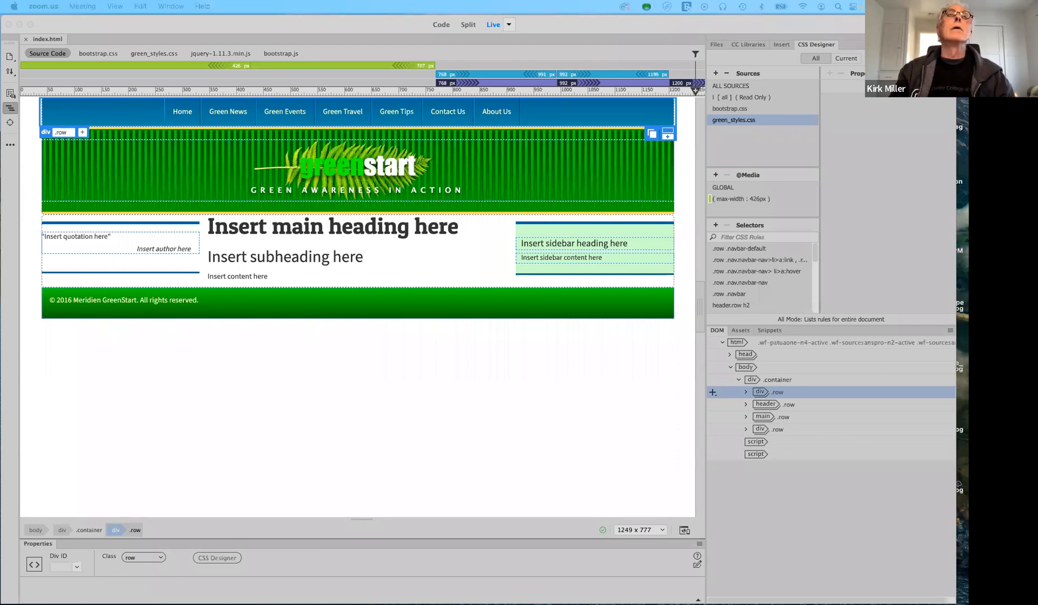
Drag the Firefox window with mobirise.com from the other display over Dreamweaver
drag(168, 1, 163, 89)
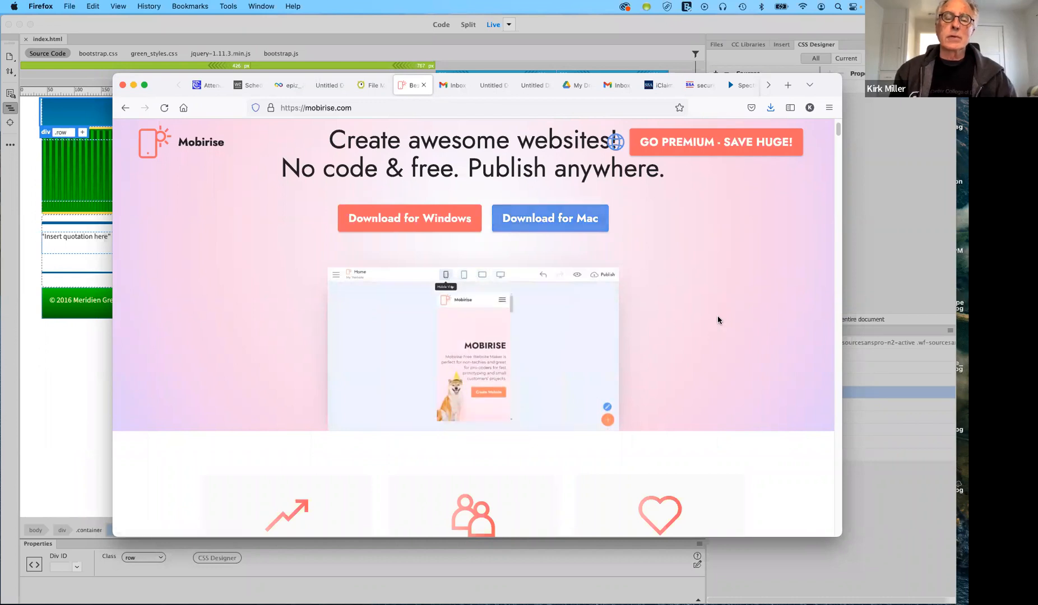
scroll(686, 341, down, 3)
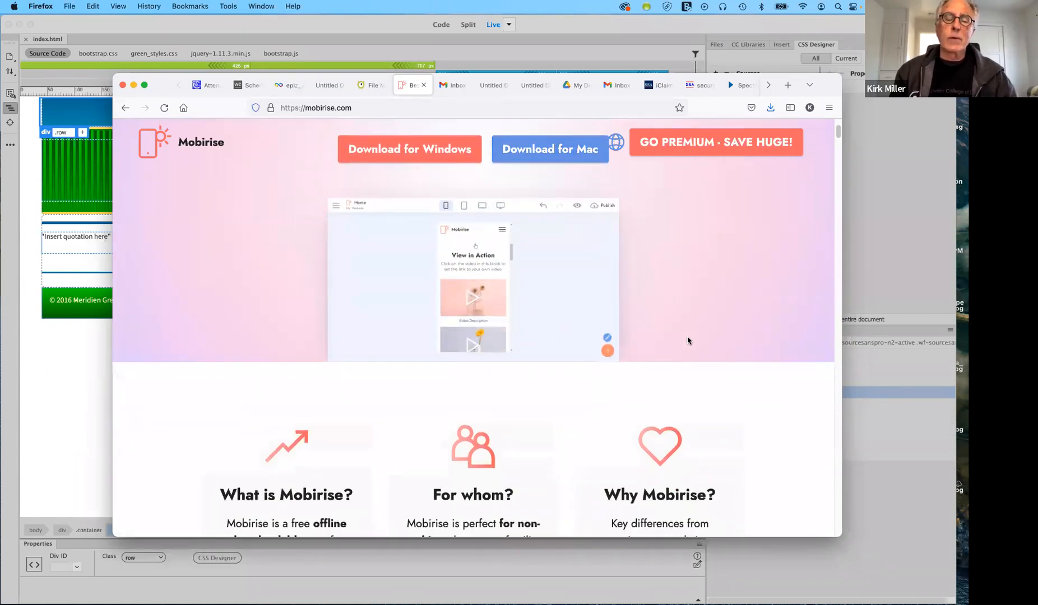
scroll(687, 340, down, 6)
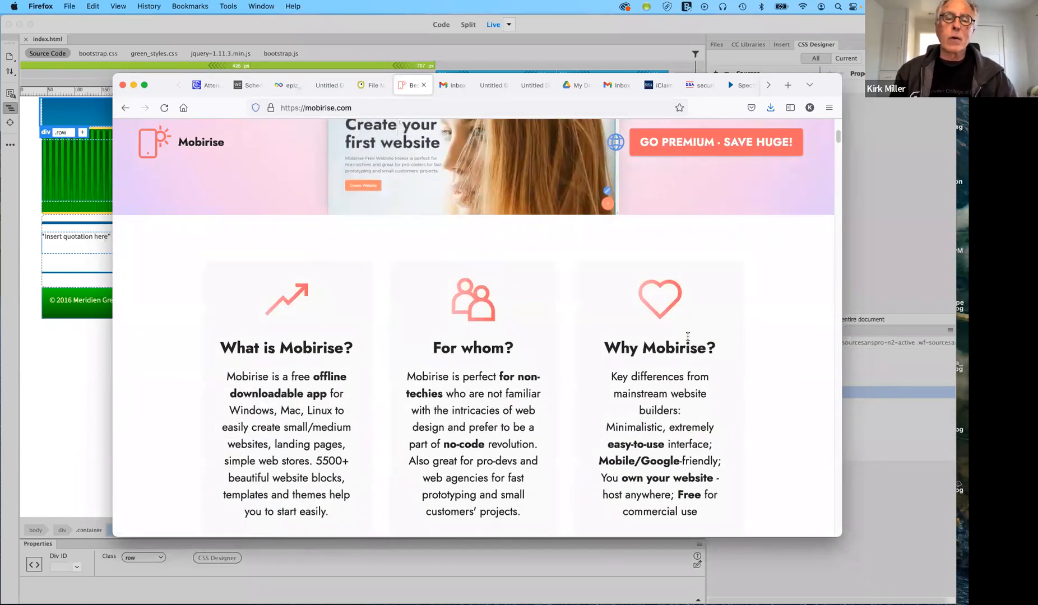
scroll(688, 337, down, 3)
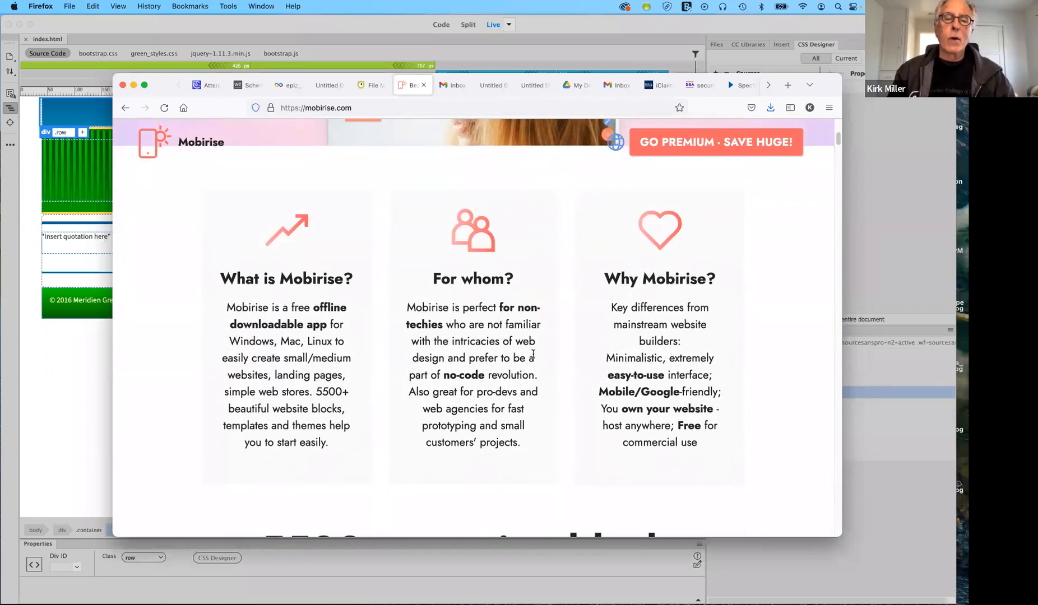
scroll(535, 353, up, 2)
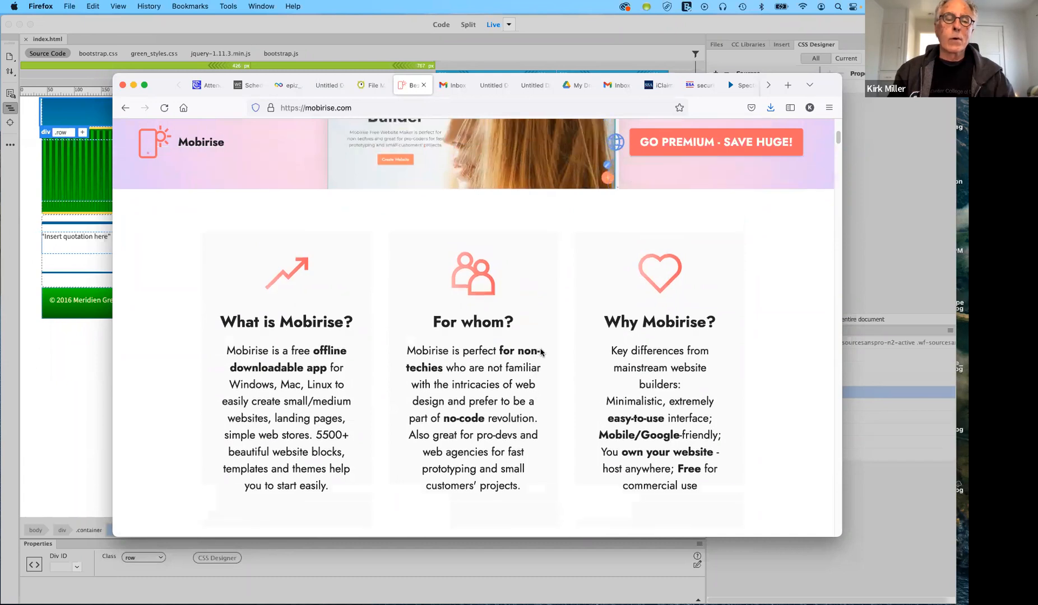
scroll(541, 351, down, 10)
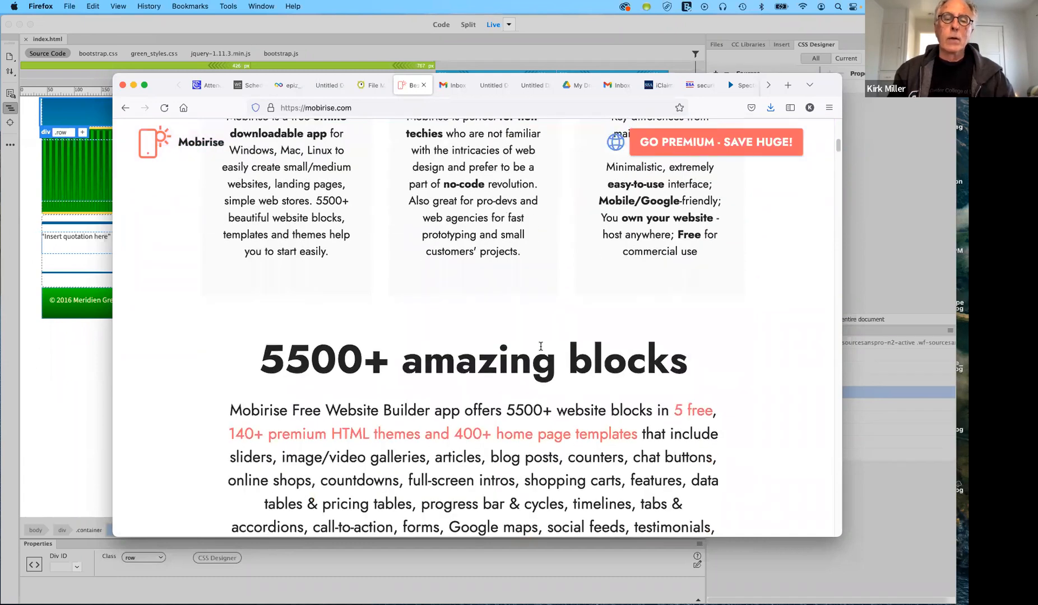
scroll(541, 347, down, 10)
scroll(542, 347, up, 15)
scroll(542, 348, up, 11)
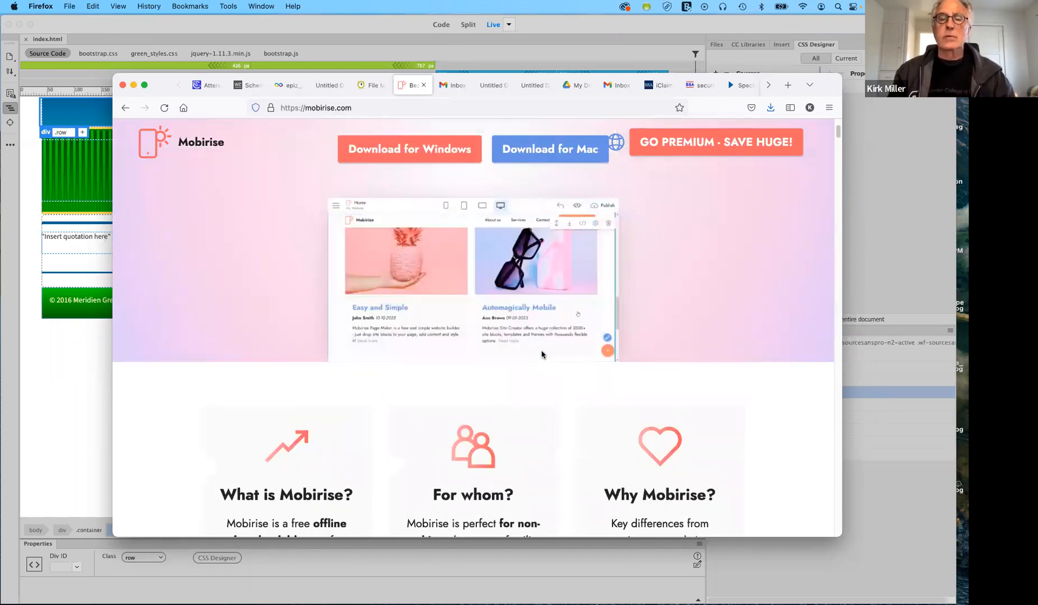
scroll(554, 378, up, 2)
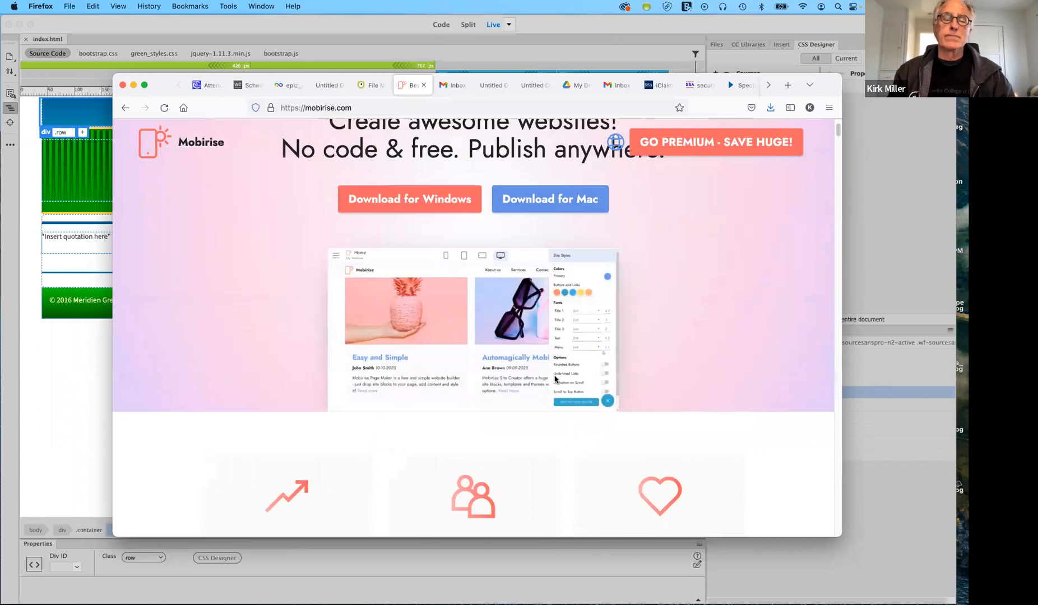
scroll(554, 378, up, 3)
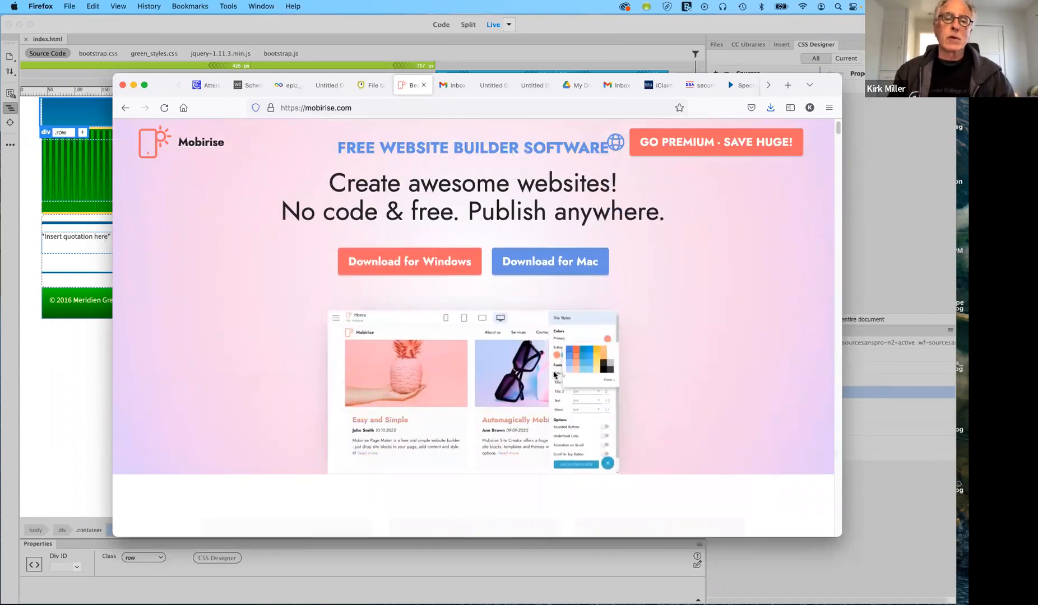
scroll(554, 374, up, 2)
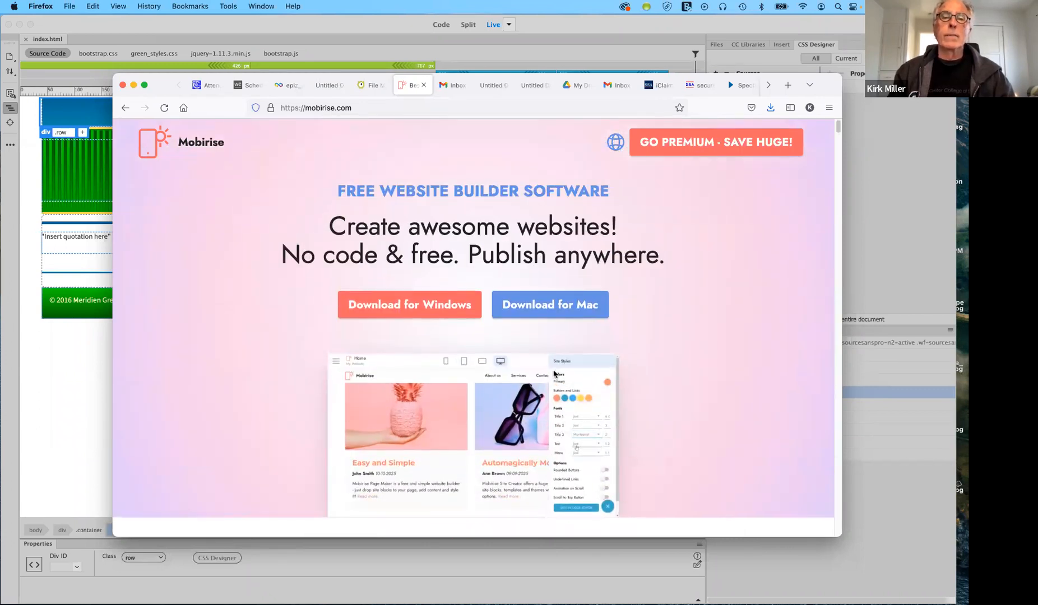
scroll(555, 374, up, 1)
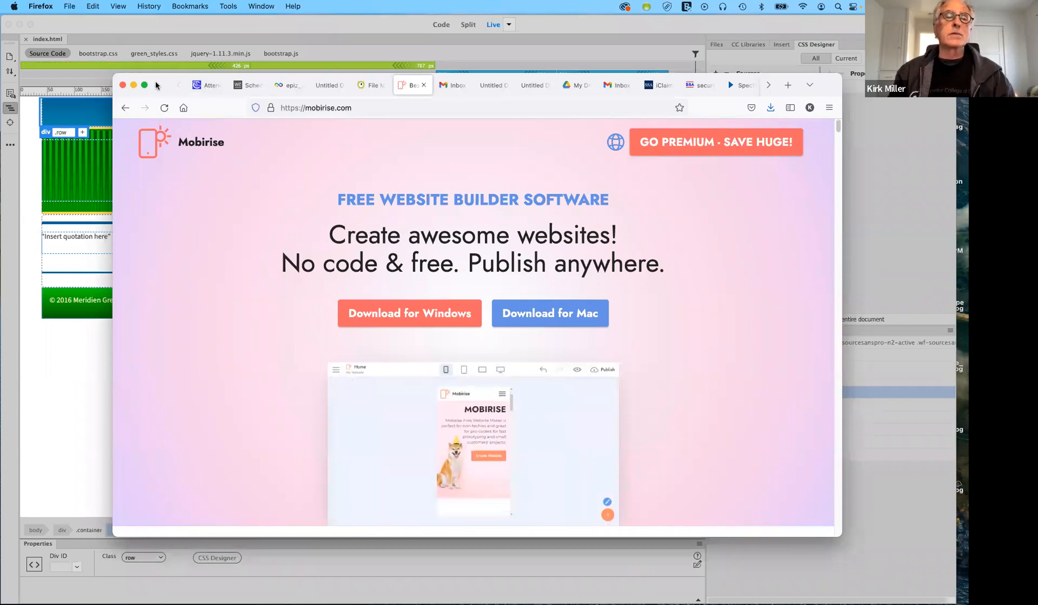
drag(156, 85, 183, 80)
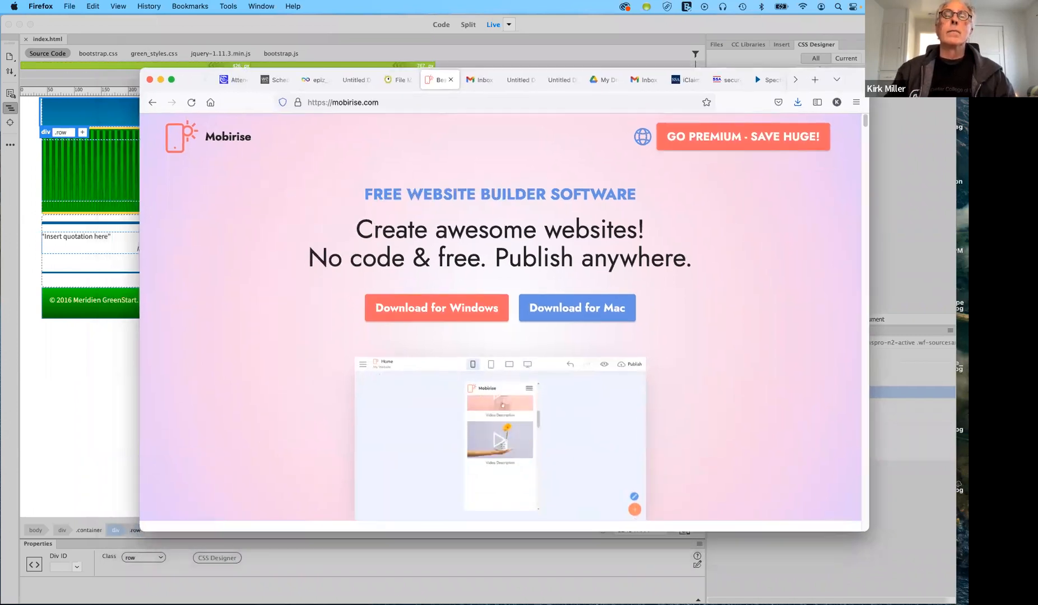
Minimize Firefox and move to the desktop space running Mobirise 5.4.1
click(160, 80)
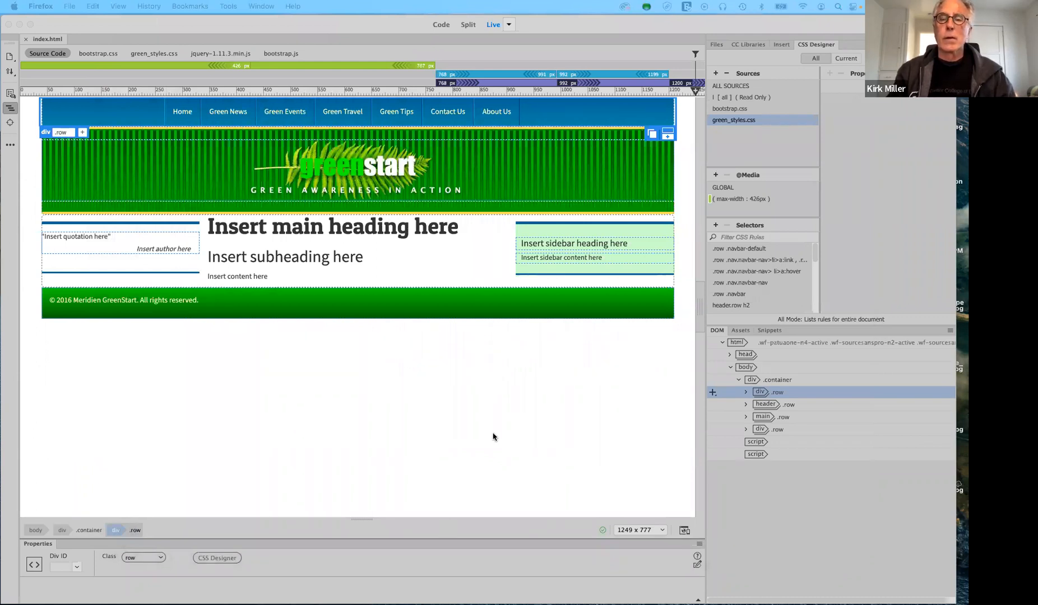
key(ctrl+Right)
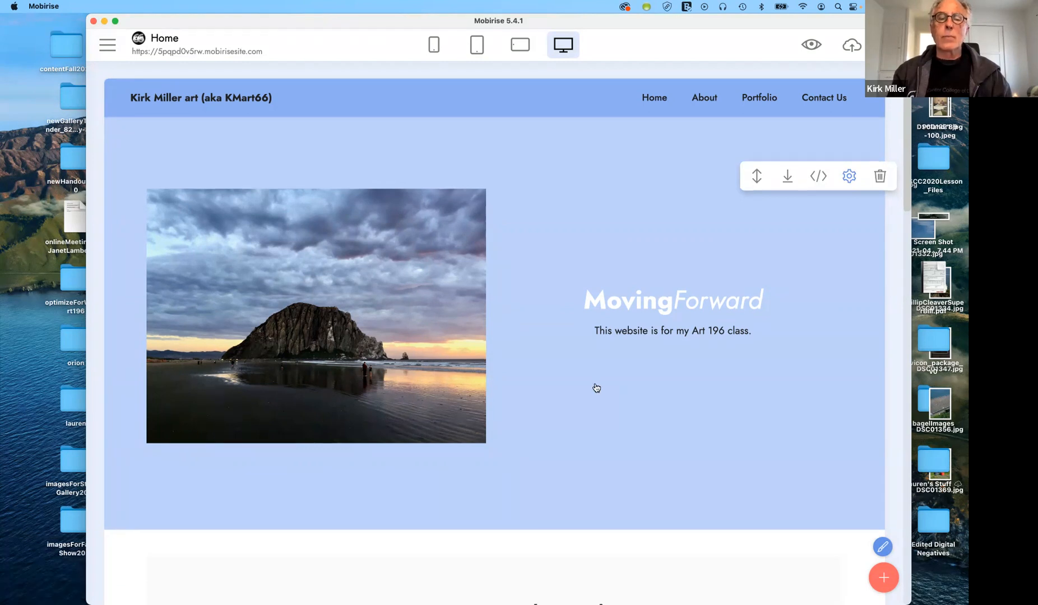
Open the Mobirise main menu and expand Account to show app settings, password reset and logout
scroll(596, 387, down, 10)
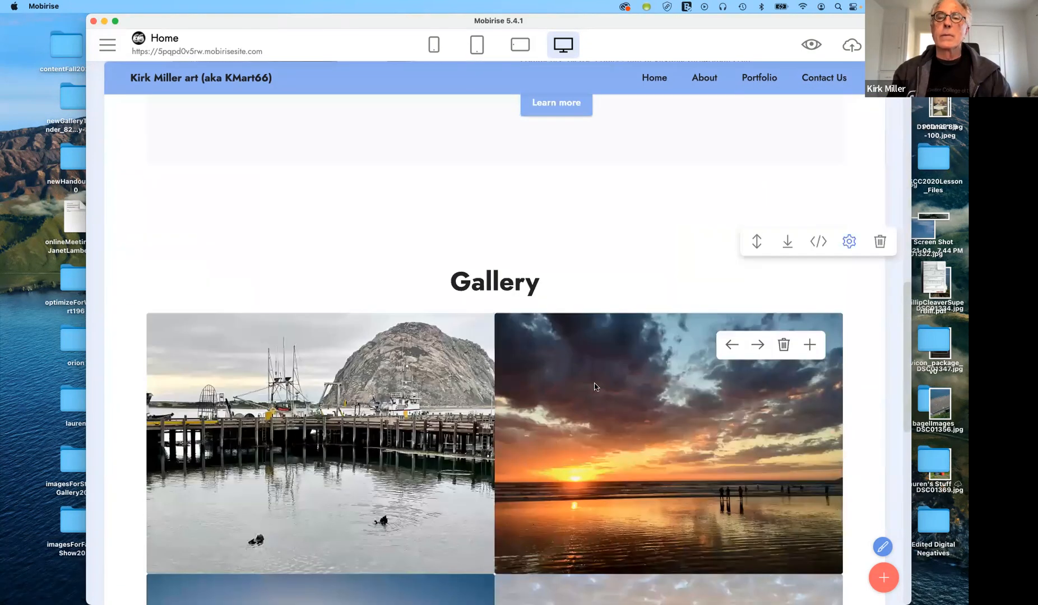
scroll(609, 373, up, 10)
scroll(642, 312, up, 2)
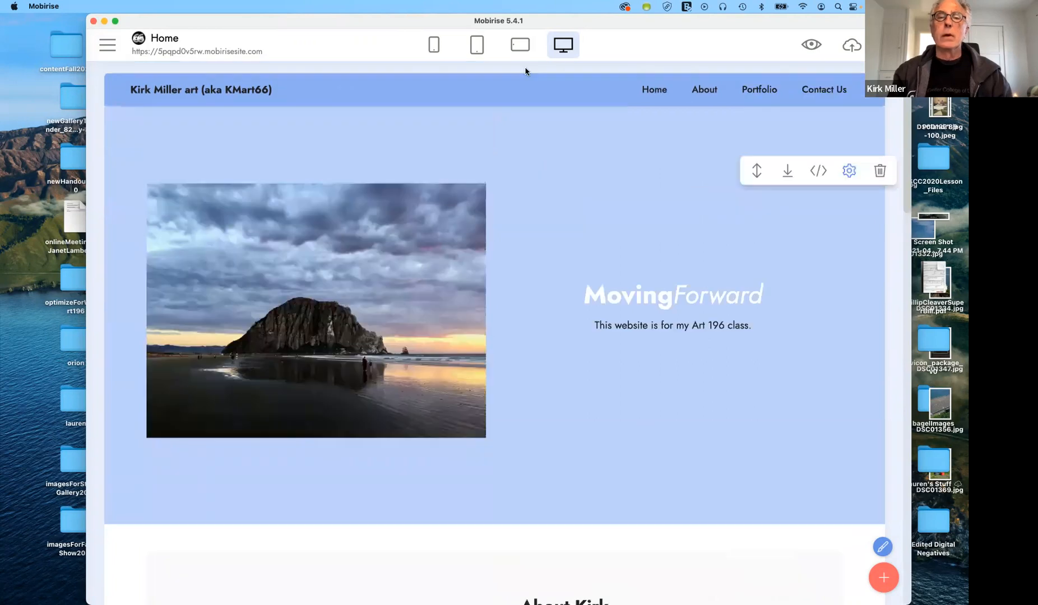
click(118, 51)
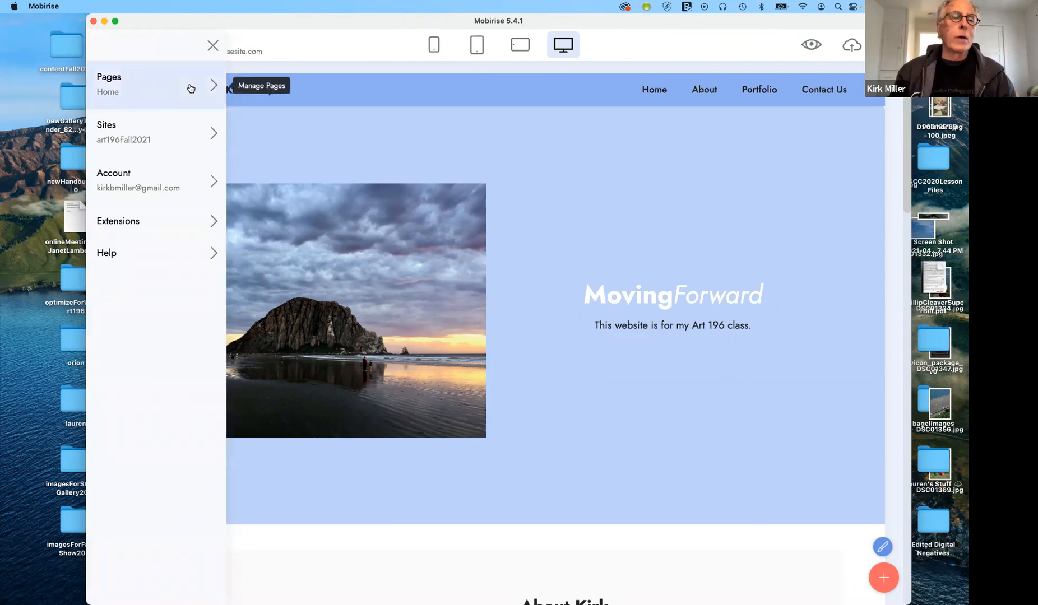
click(209, 182)
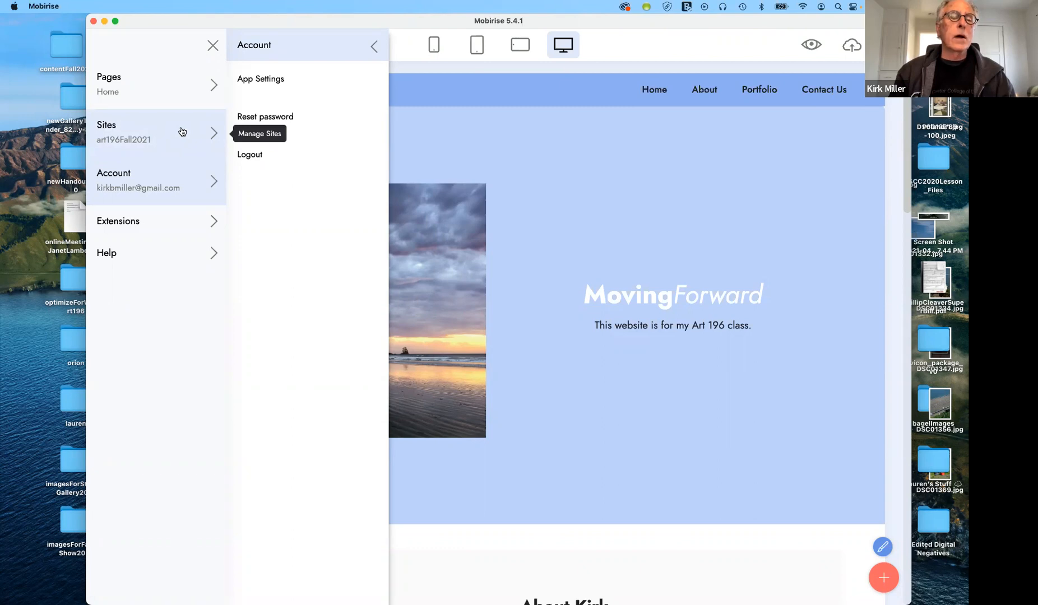
Browse the Extensions store, come back to the editor, and dismiss the Help dialog
click(196, 222)
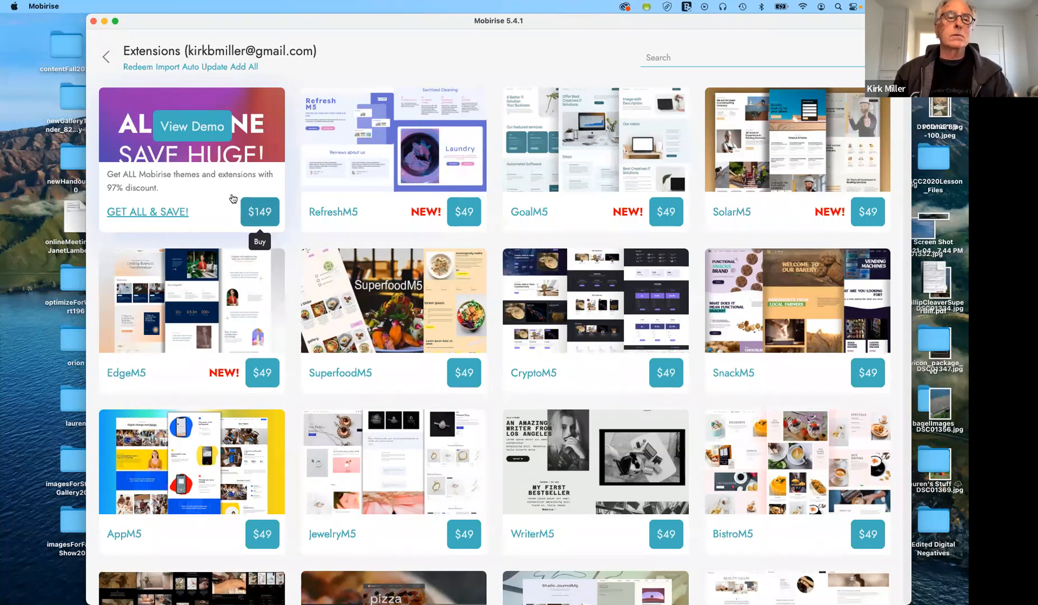
click(108, 56)
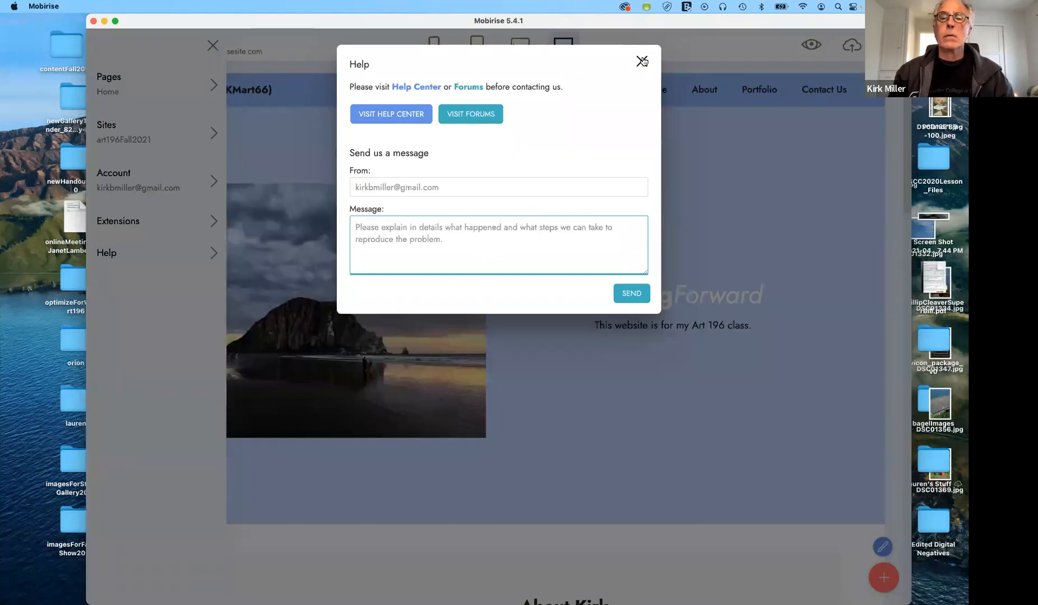
click(642, 60)
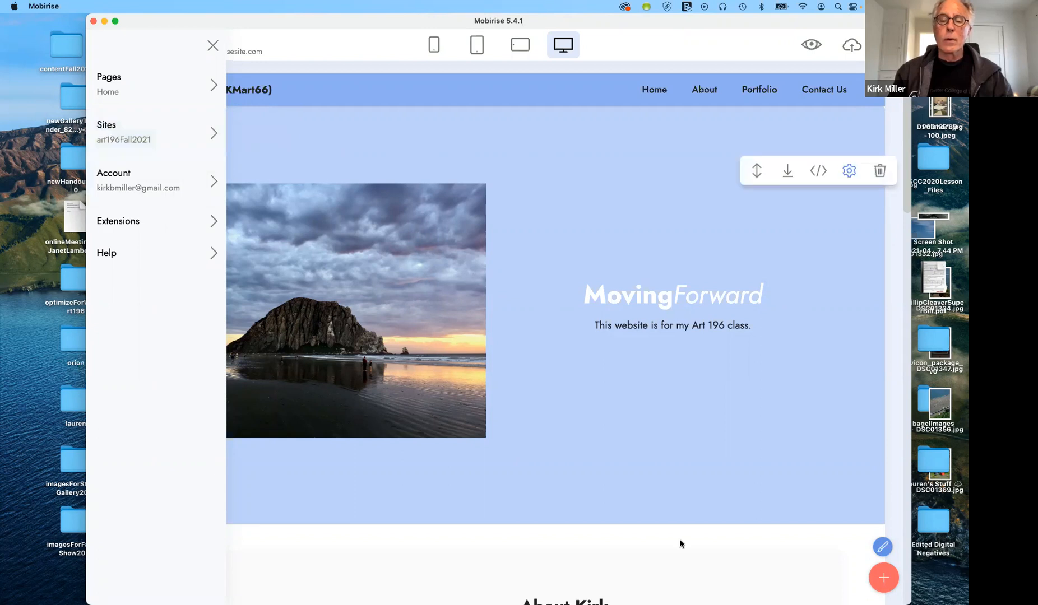
Close the side menu and preview the page at landscape tablet, tablet and phone widths, then desktop again
scroll(667, 523, down, 5)
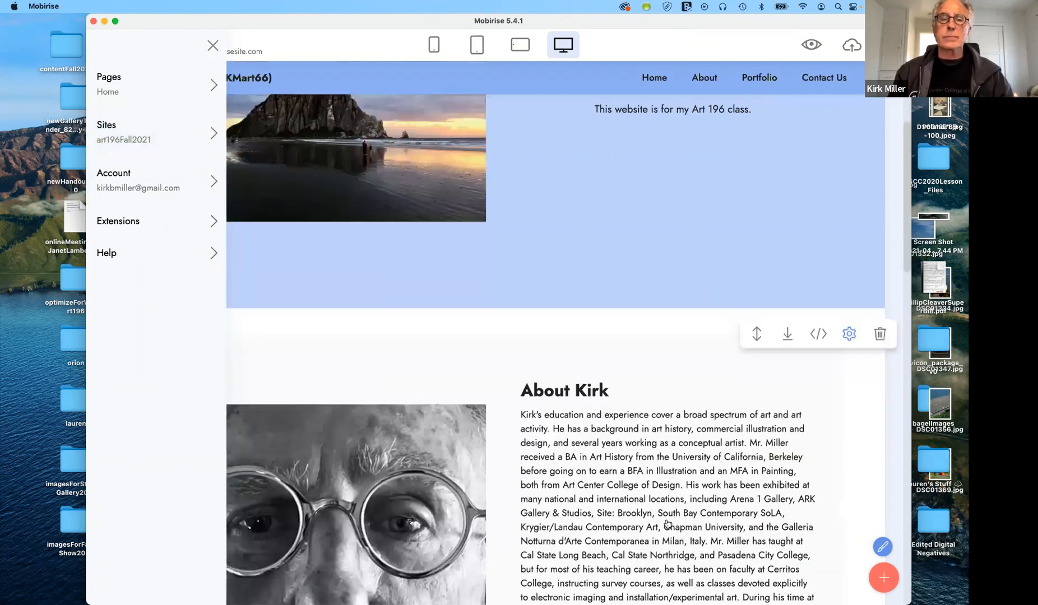
scroll(667, 524, up, 5)
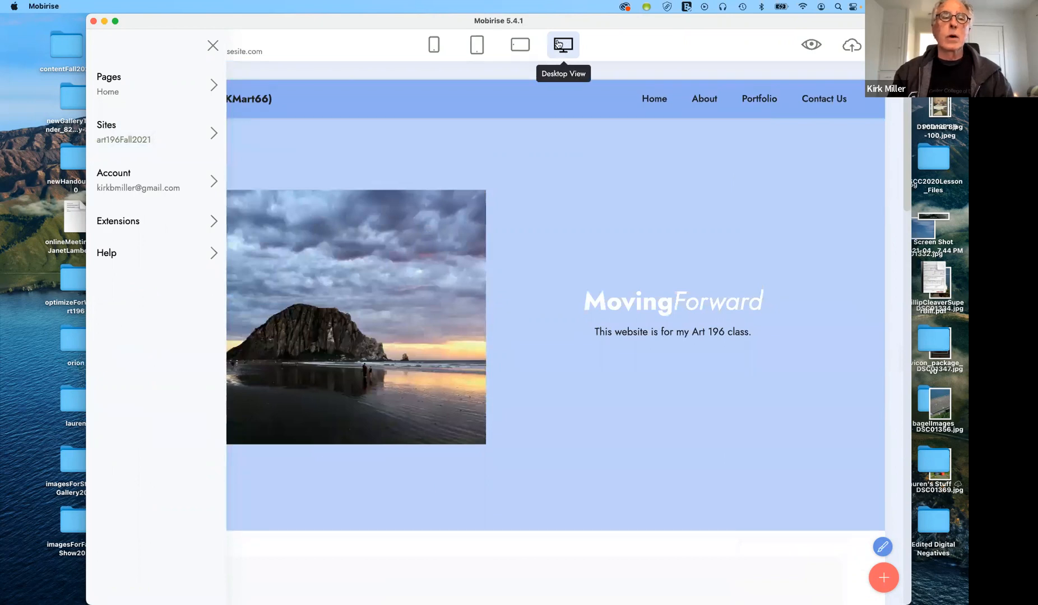
click(211, 47)
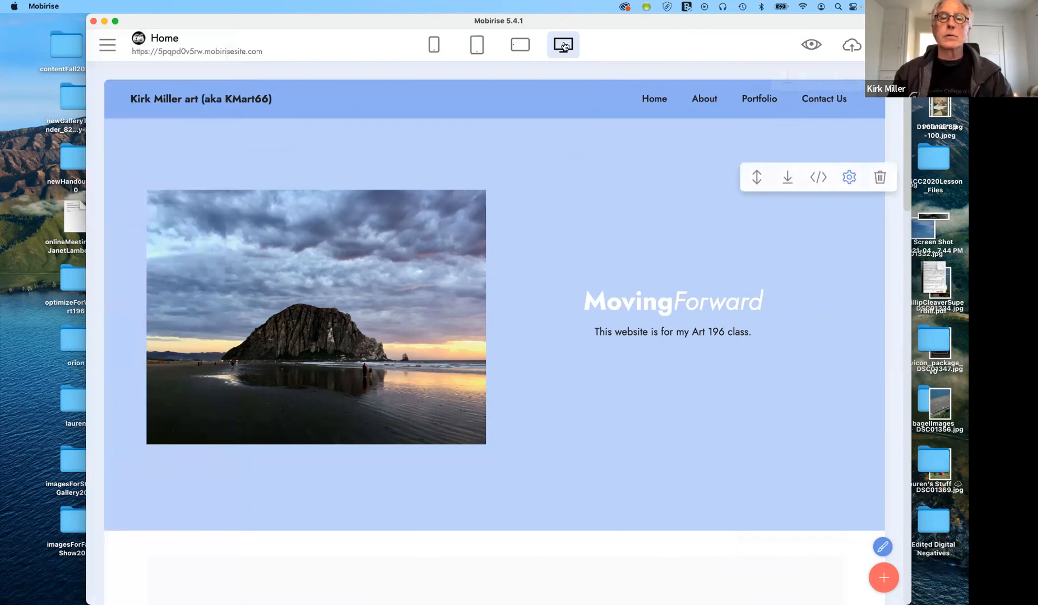
click(516, 46)
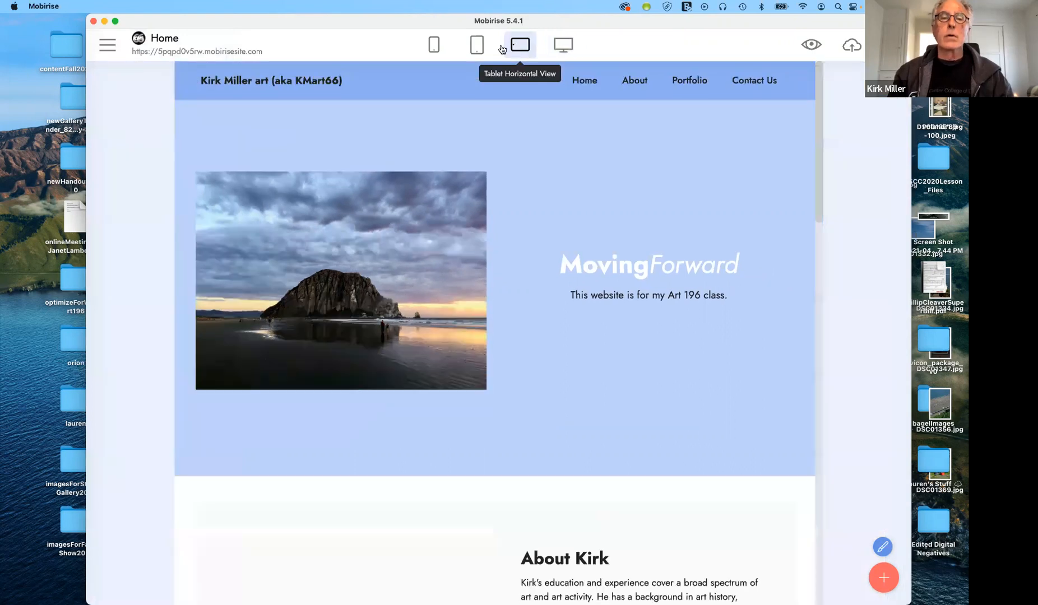
click(478, 47)
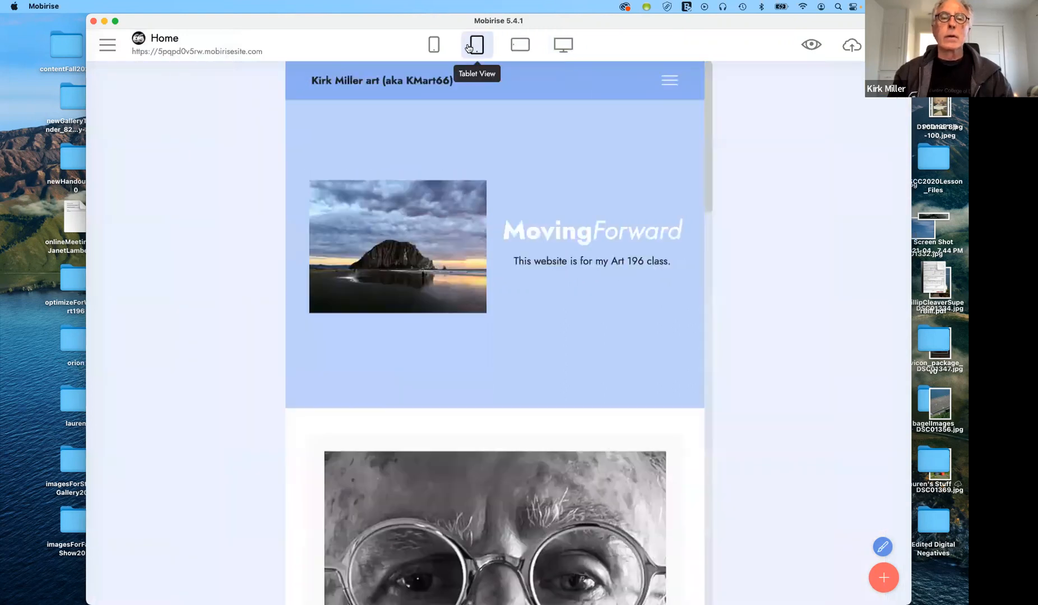
click(432, 43)
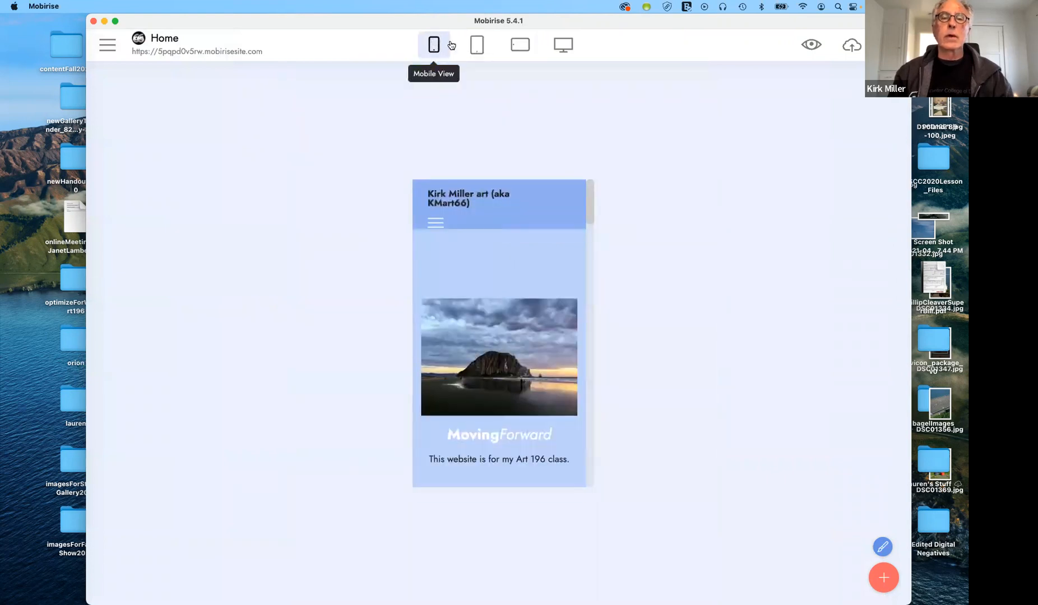
click(478, 47)
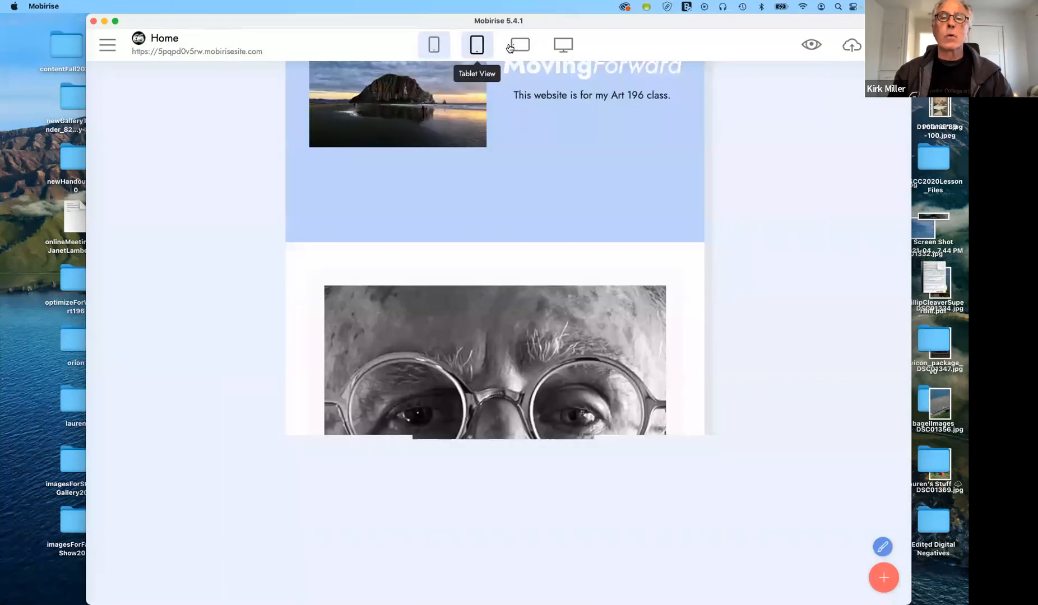
click(519, 46)
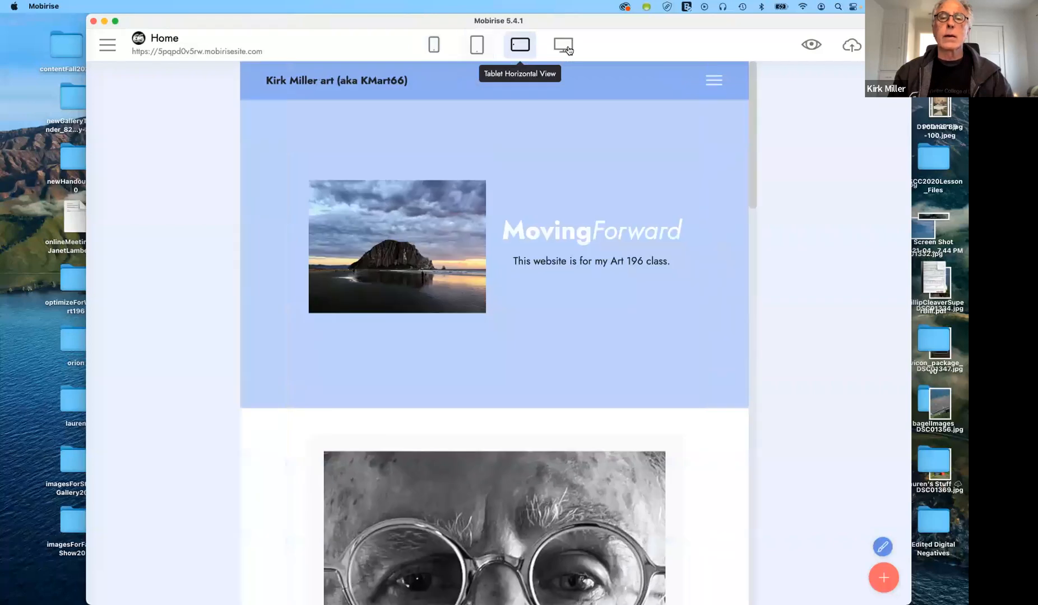
click(566, 48)
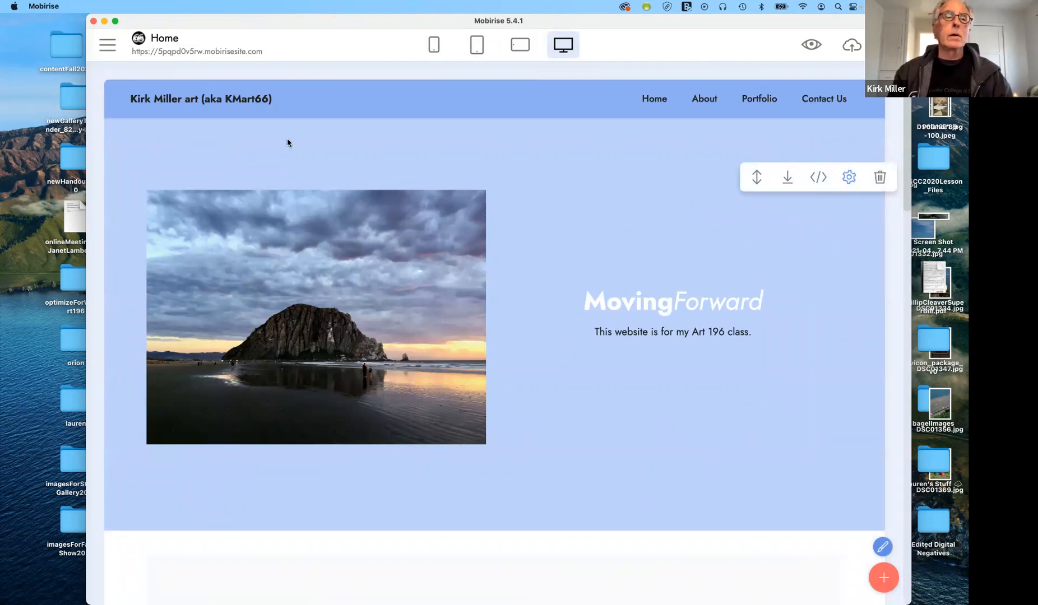
Open Sites from the side menu and start a new site named Site-02-24_1021
click(107, 48)
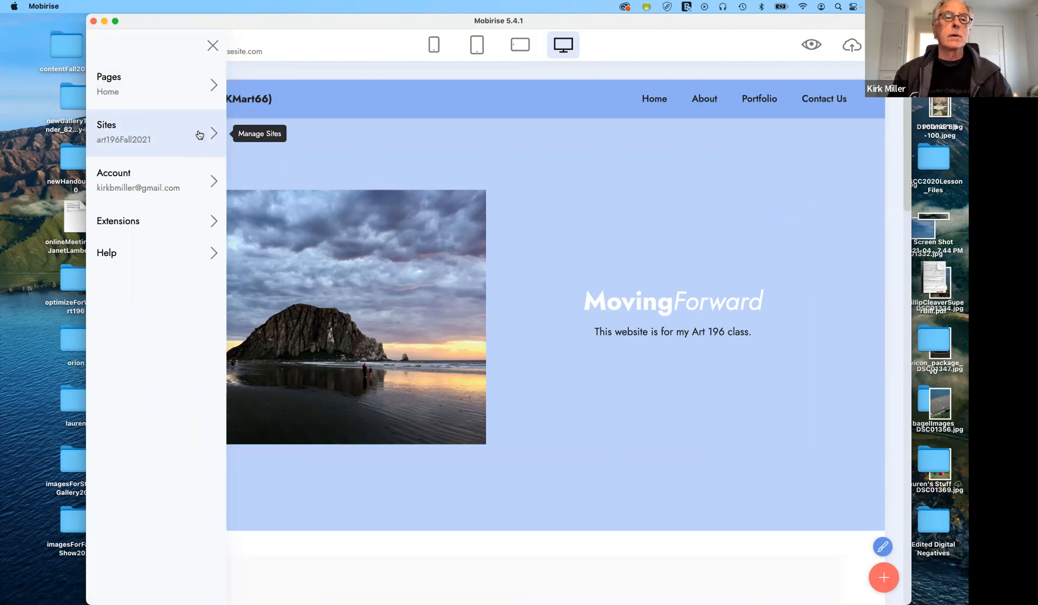
click(198, 134)
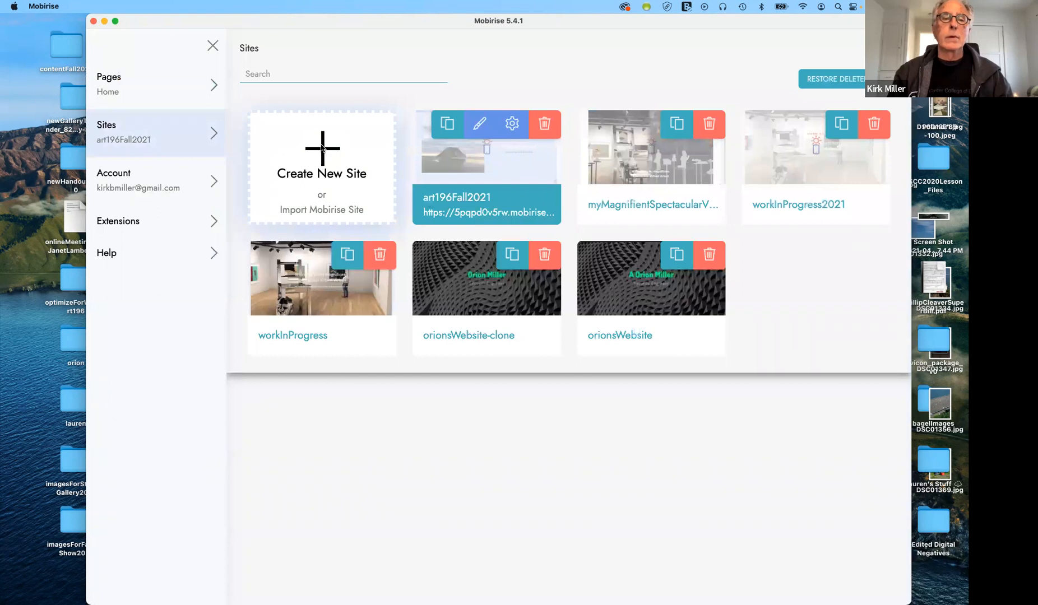
click(322, 148)
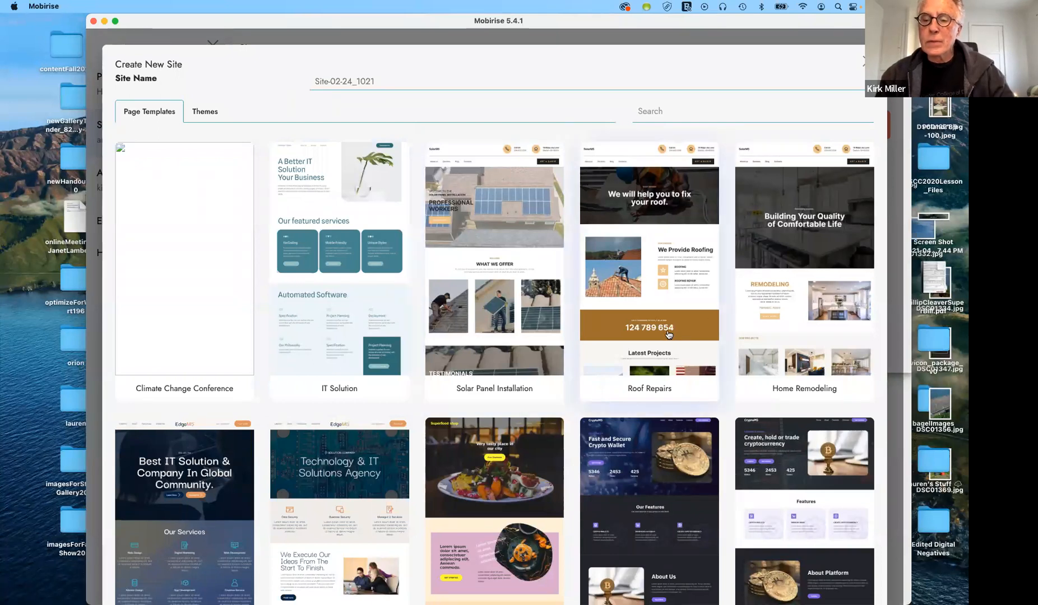
scroll(668, 334, down, 1)
scroll(668, 335, down, 8)
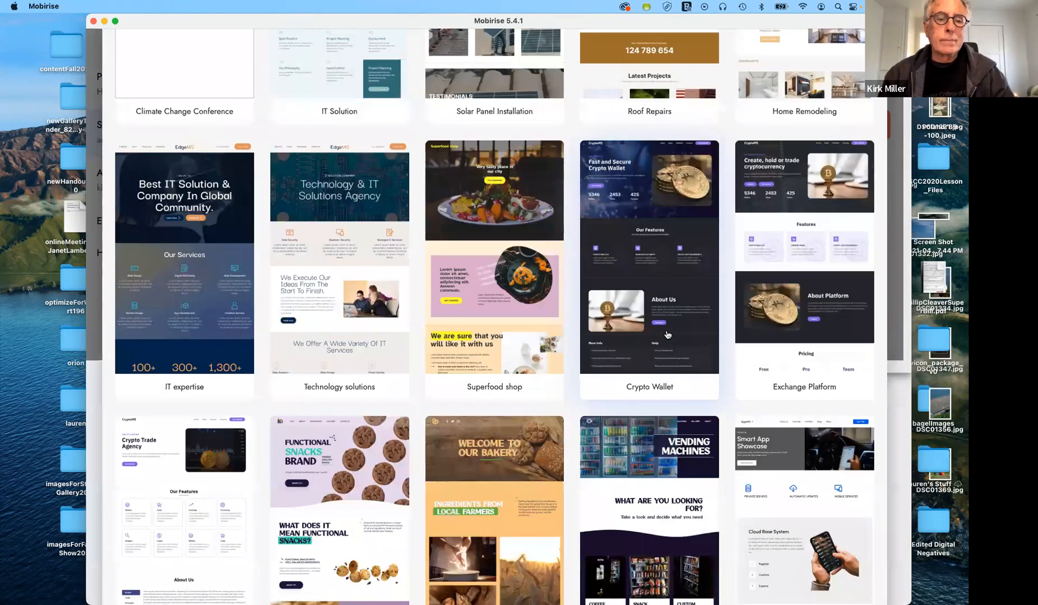
scroll(666, 334, down, 3)
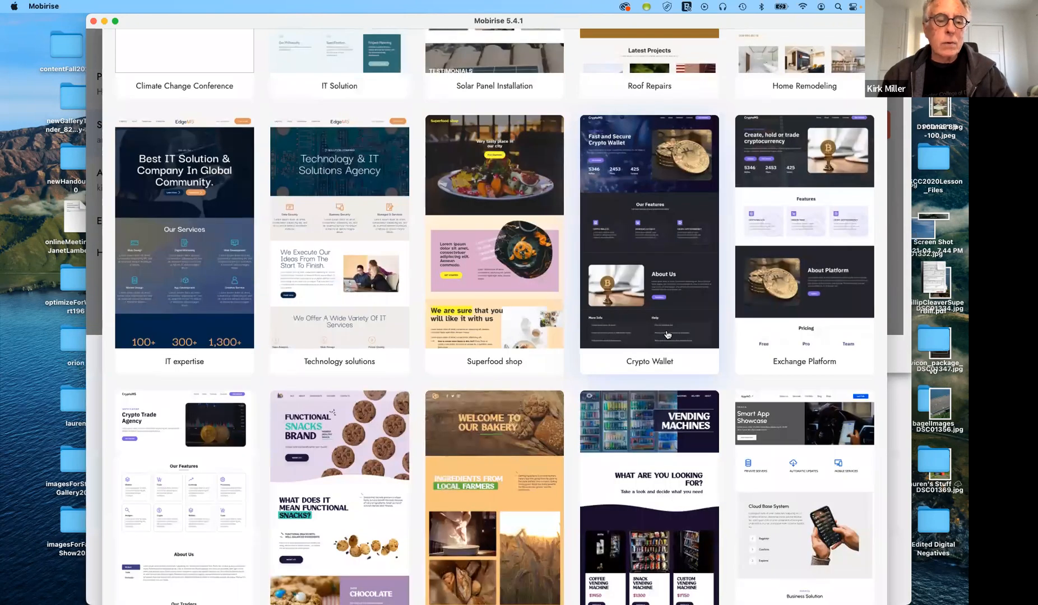
scroll(667, 334, down, 7)
scroll(667, 334, down, 12)
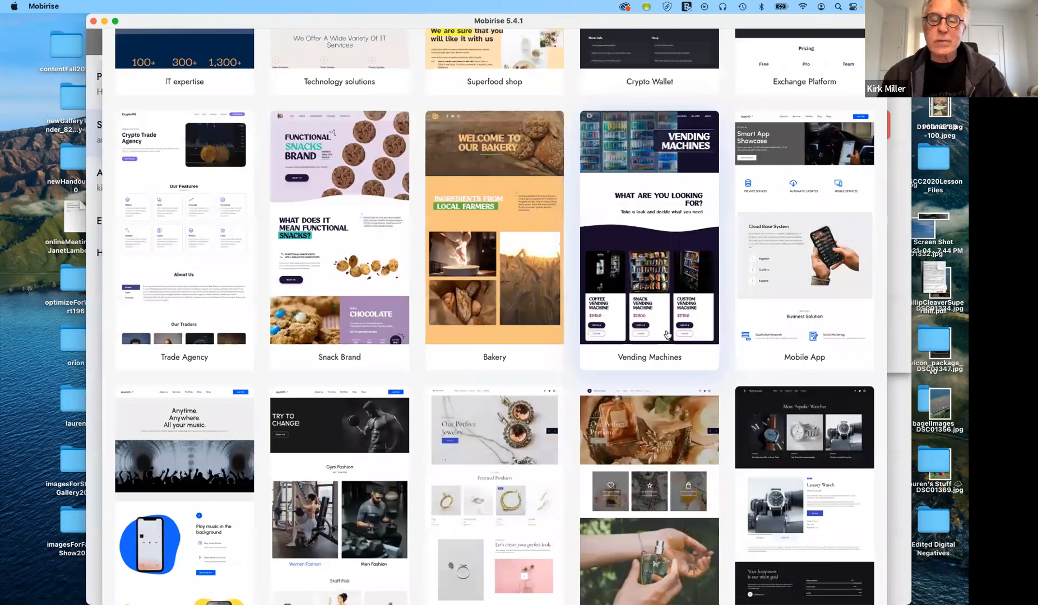
scroll(667, 335, down, 1)
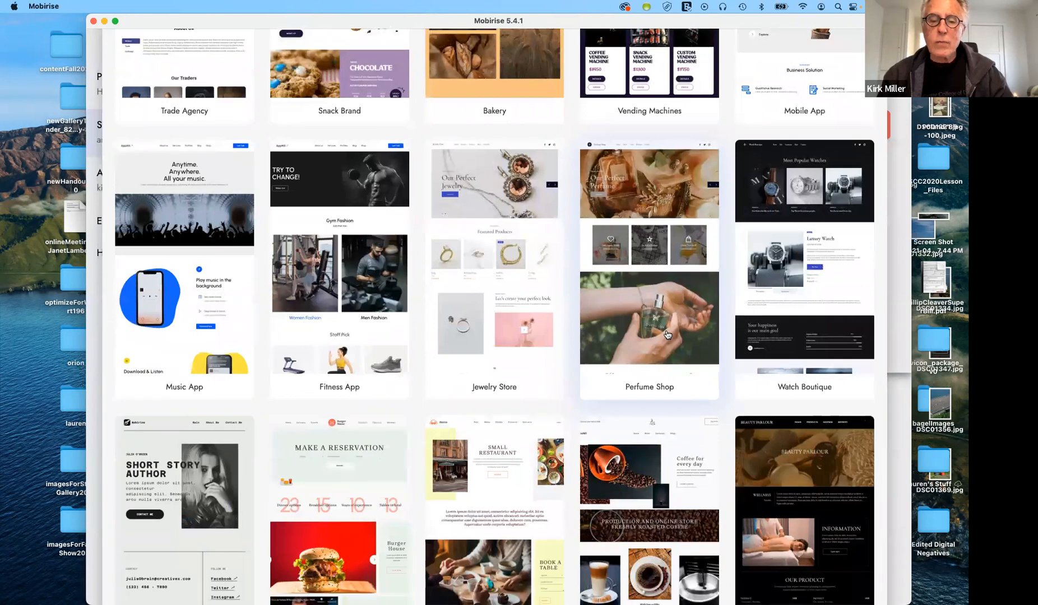
scroll(667, 335, down, 9)
scroll(667, 335, down, 4)
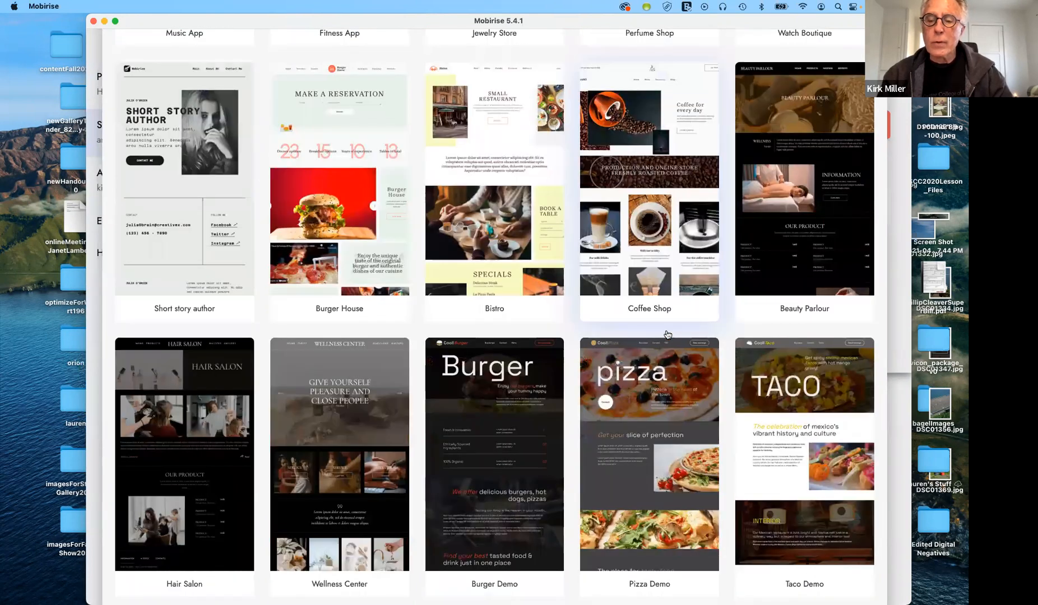
scroll(667, 335, down, 3)
scroll(667, 334, down, 15)
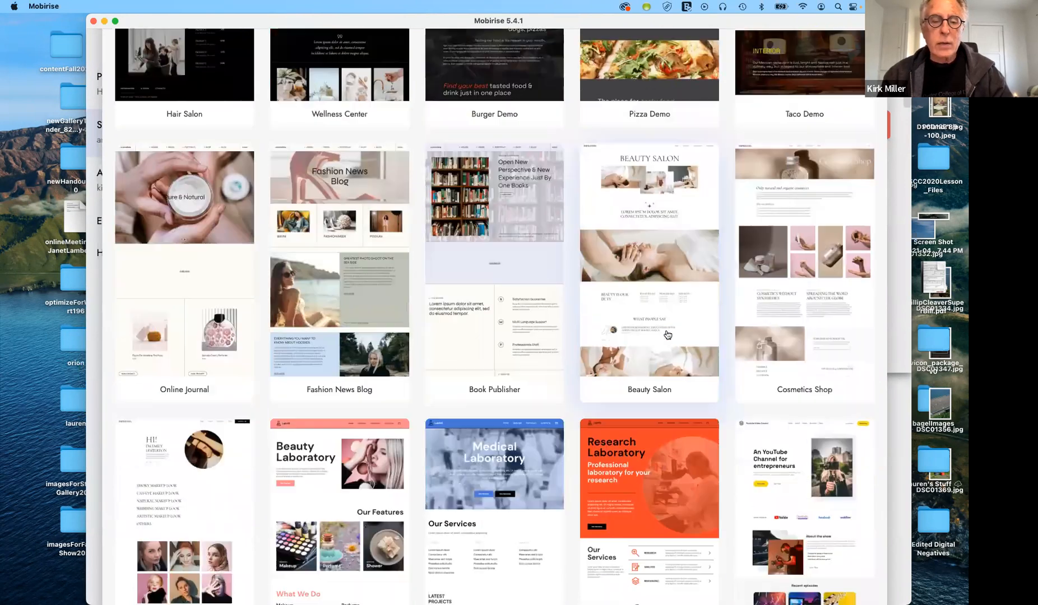
scroll(667, 335, down, 8)
scroll(666, 334, down, 12)
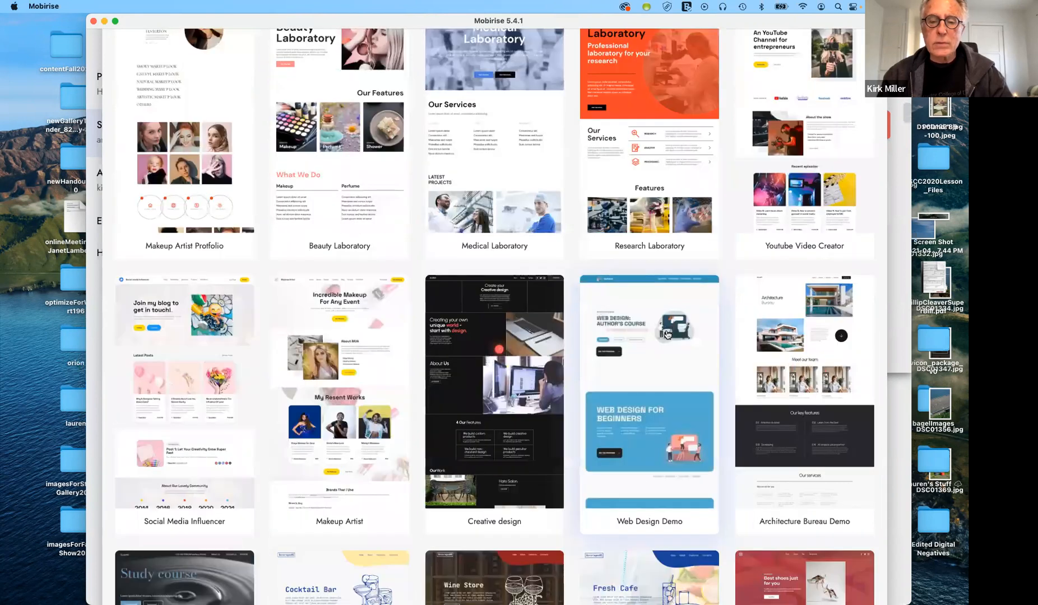
scroll(667, 334, down, 4)
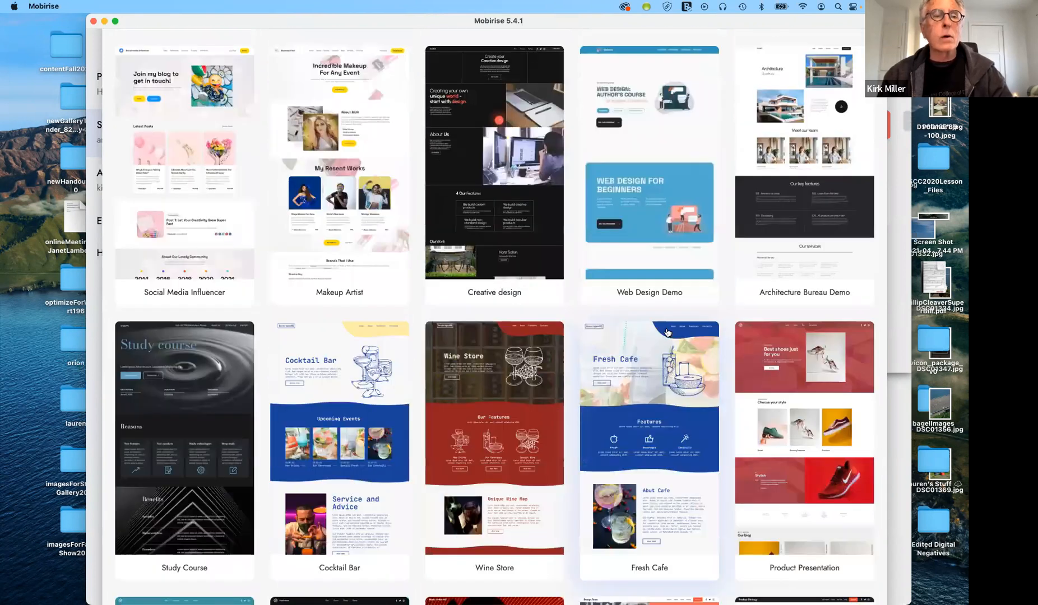
scroll(667, 334, up, 1)
scroll(666, 331, up, 9)
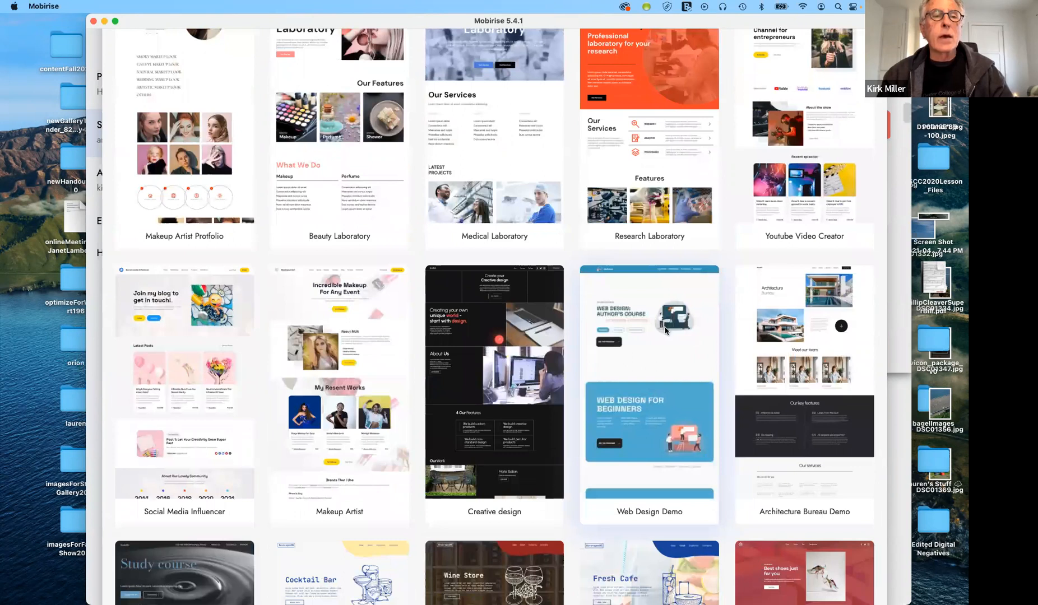
scroll(665, 332, up, 10)
scroll(555, 293, up, 9)
scroll(555, 293, up, 8)
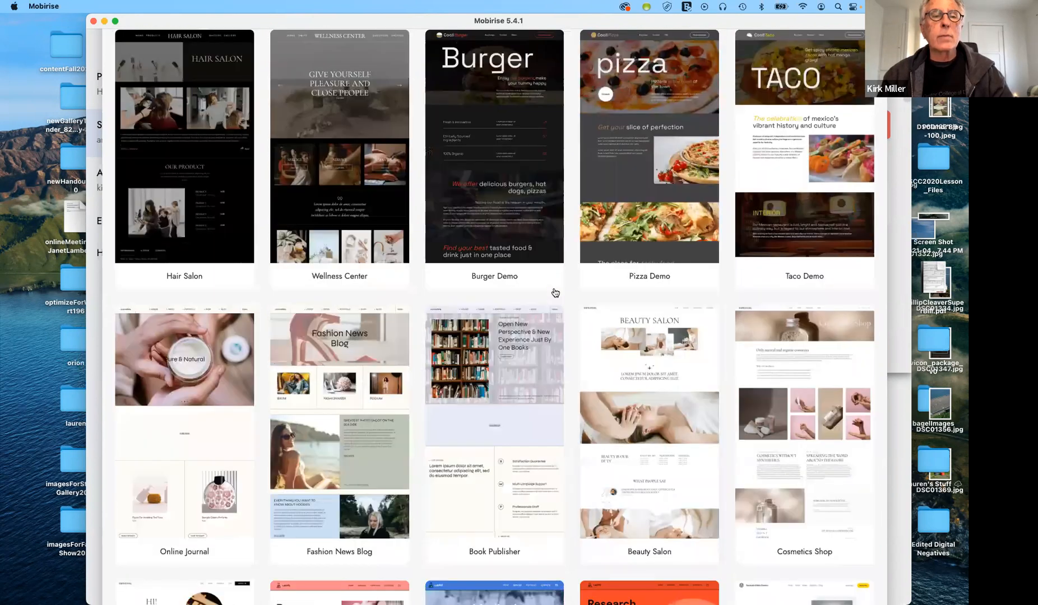
scroll(555, 293, up, 3)
scroll(554, 292, up, 6)
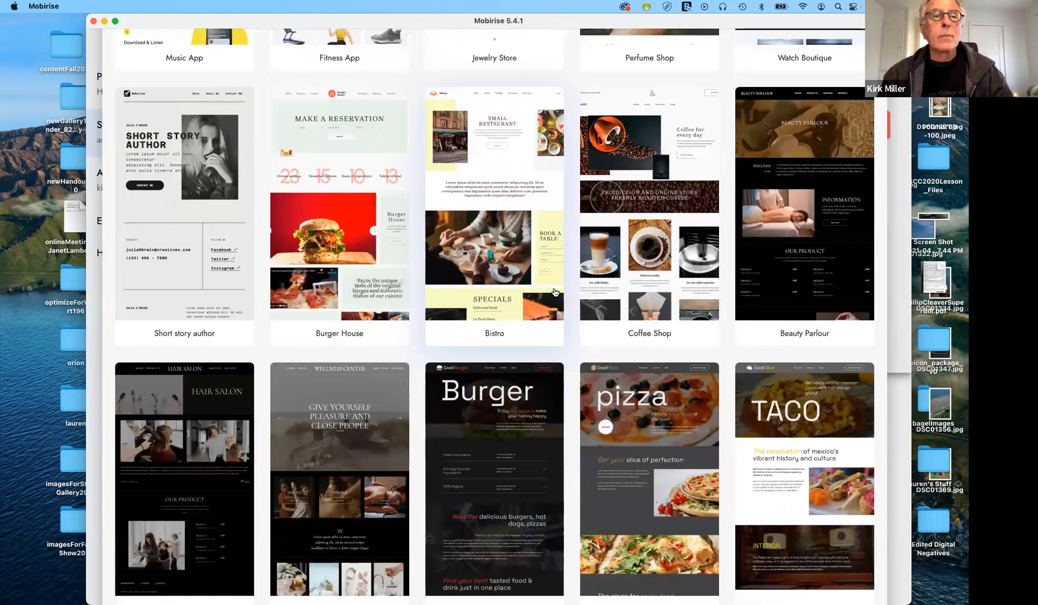
scroll(554, 292, up, 3)
scroll(555, 292, up, 3)
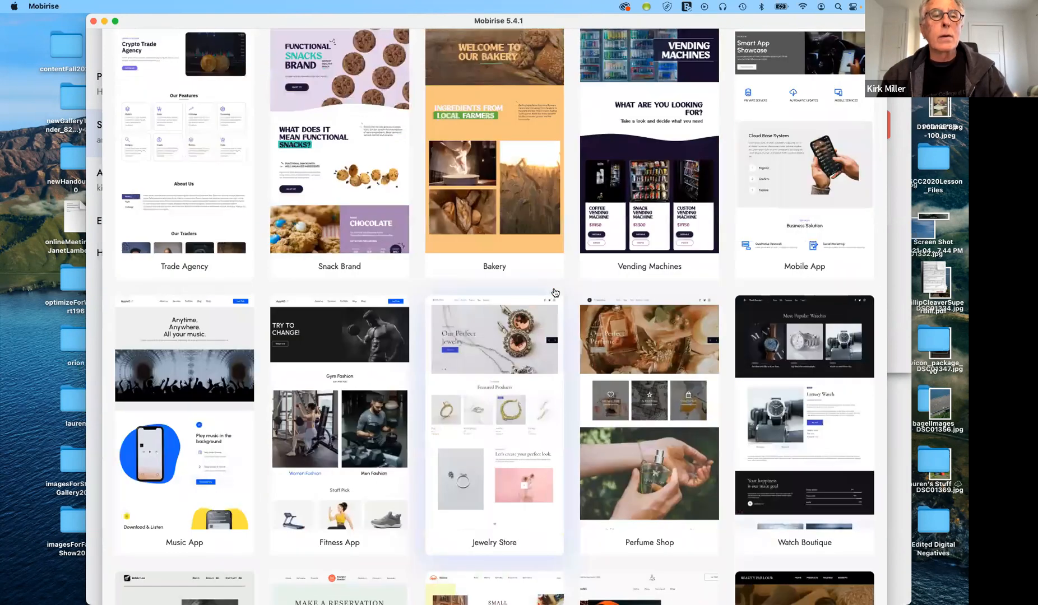
scroll(555, 292, up, 9)
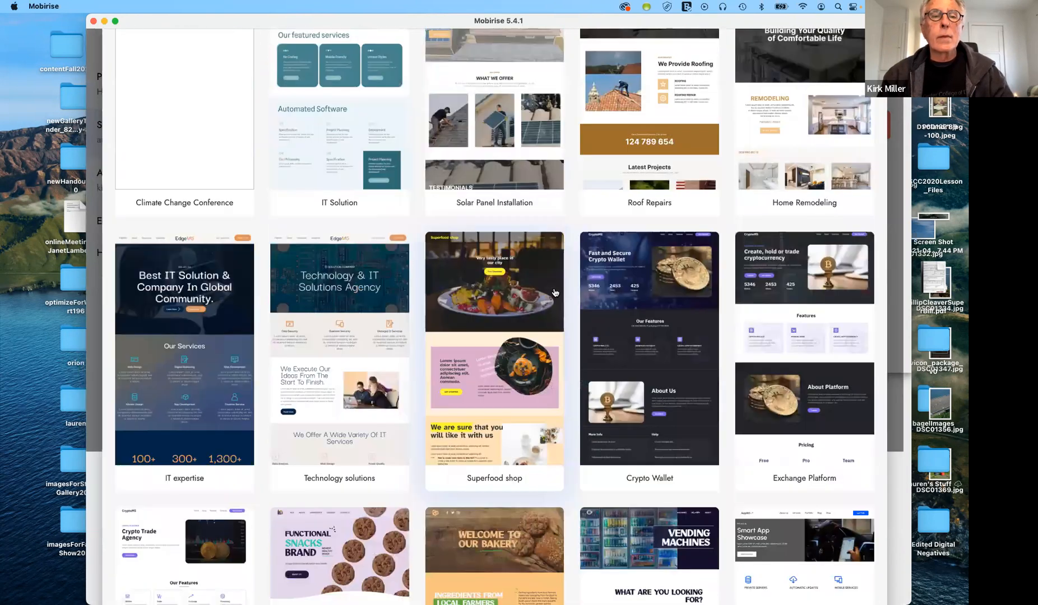
scroll(555, 293, up, 4)
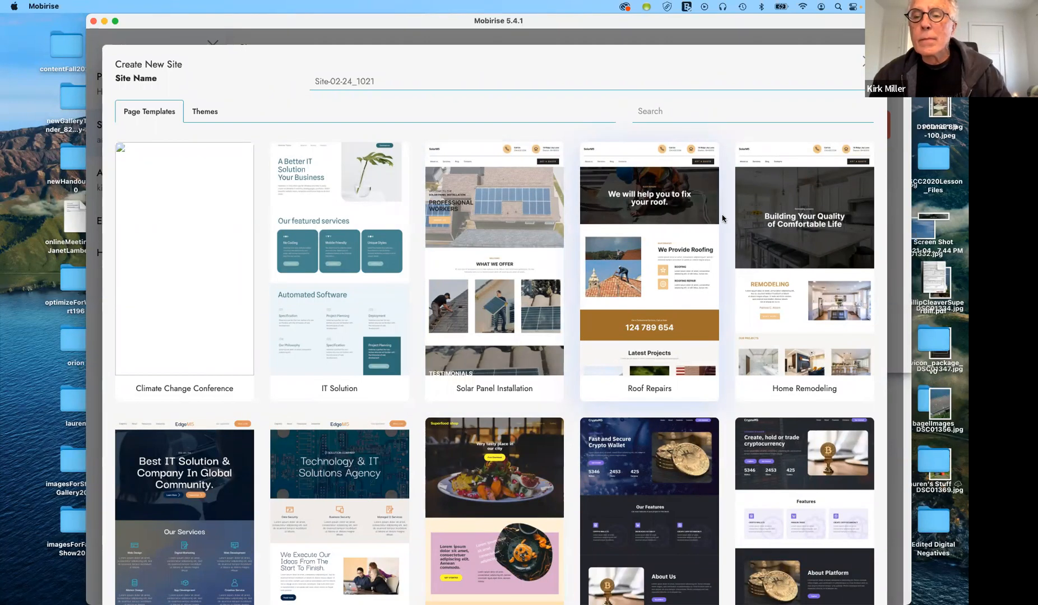
Base the new site on the Mobirise 5 theme with a blank page and confirm
click(206, 113)
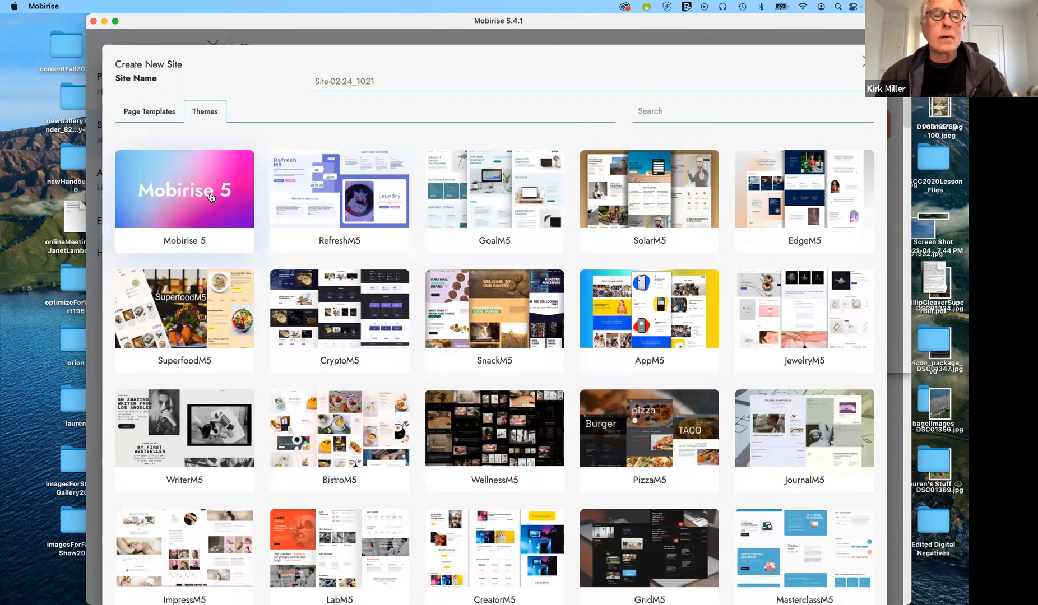
click(206, 194)
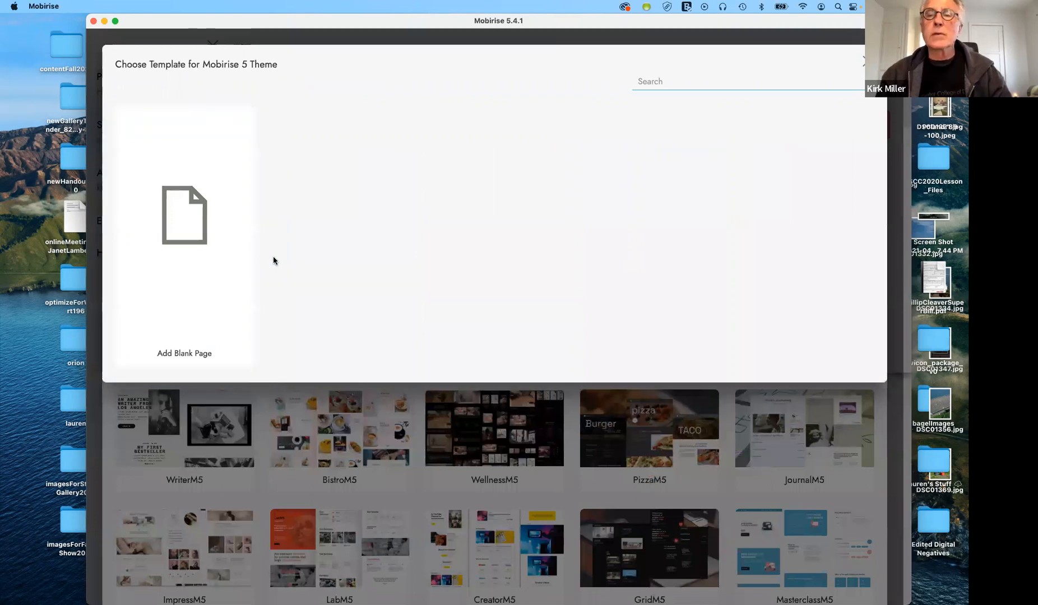
click(188, 355)
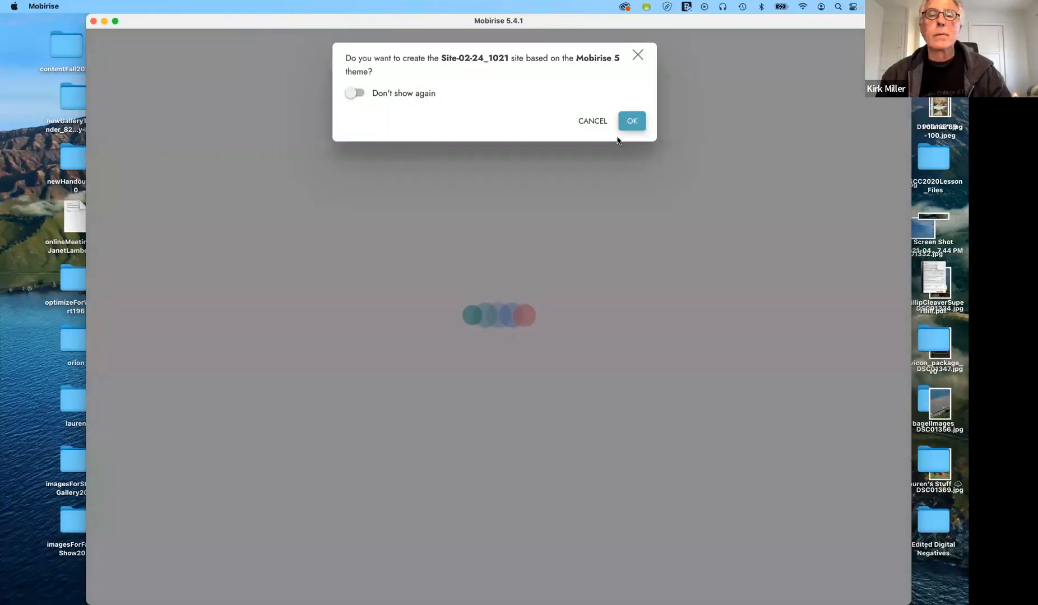
click(621, 134)
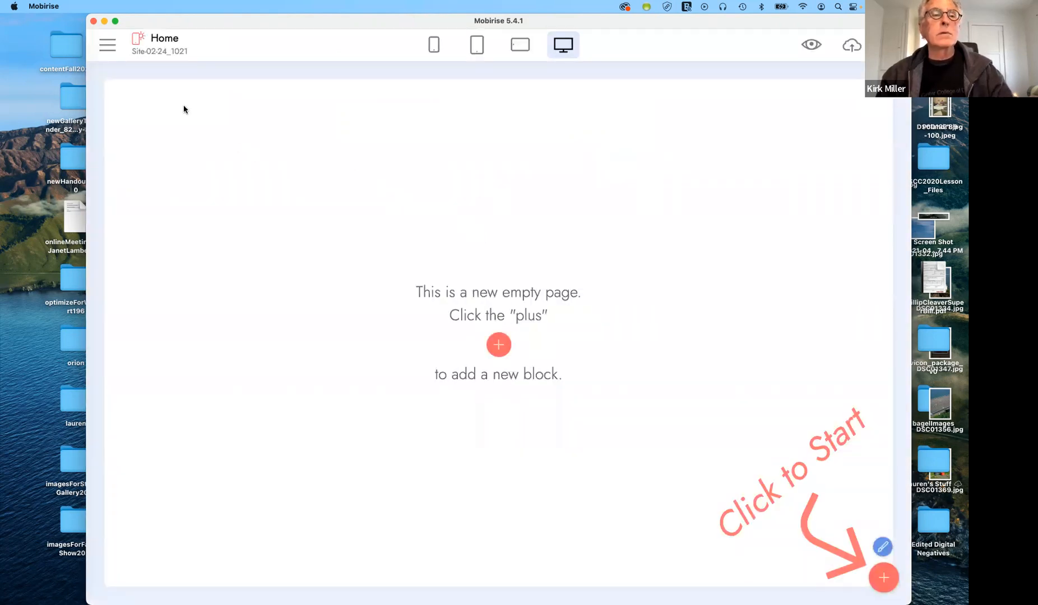
Rename the new site to 'Art 196 Spring 2022' in its site settings
click(107, 52)
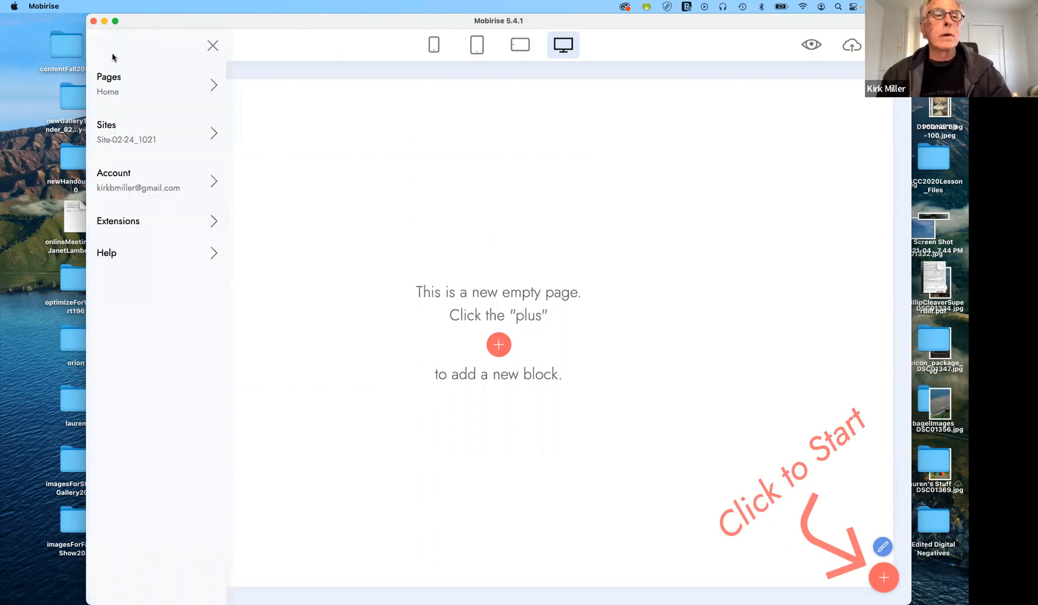
click(214, 133)
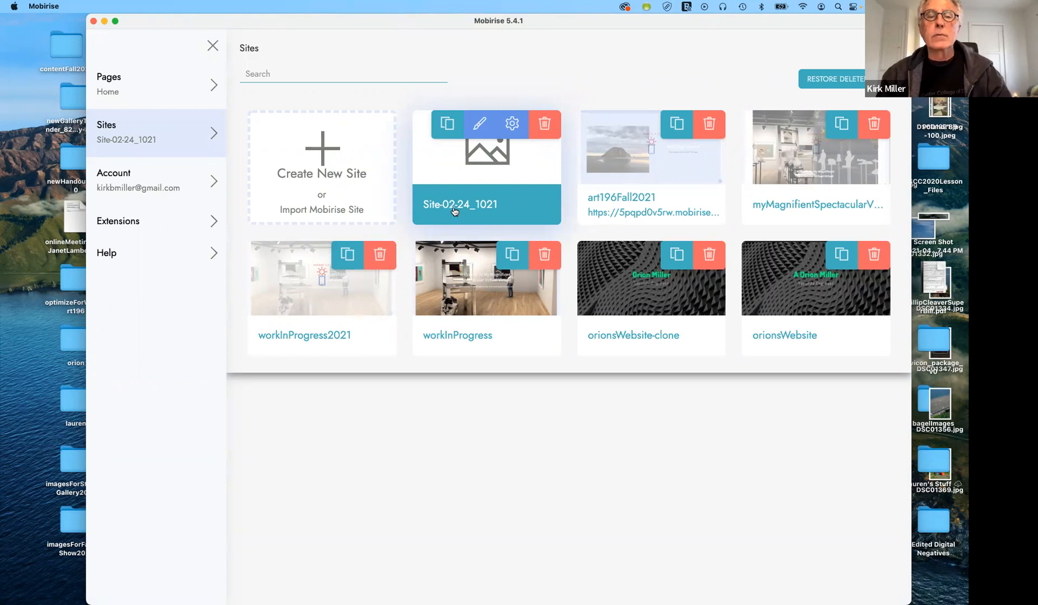
click(514, 124)
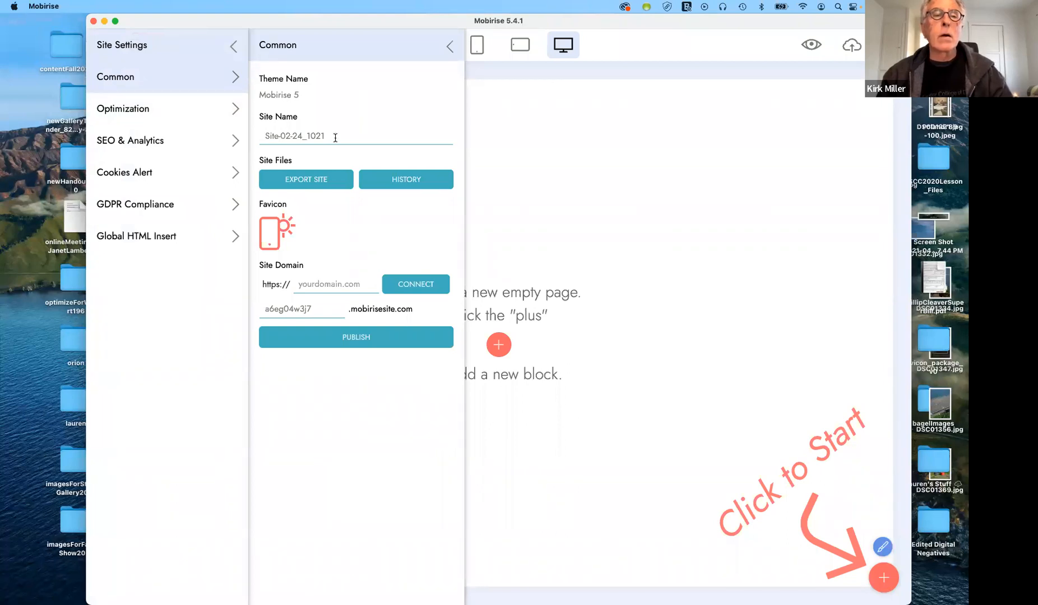
drag(264, 135, 320, 139)
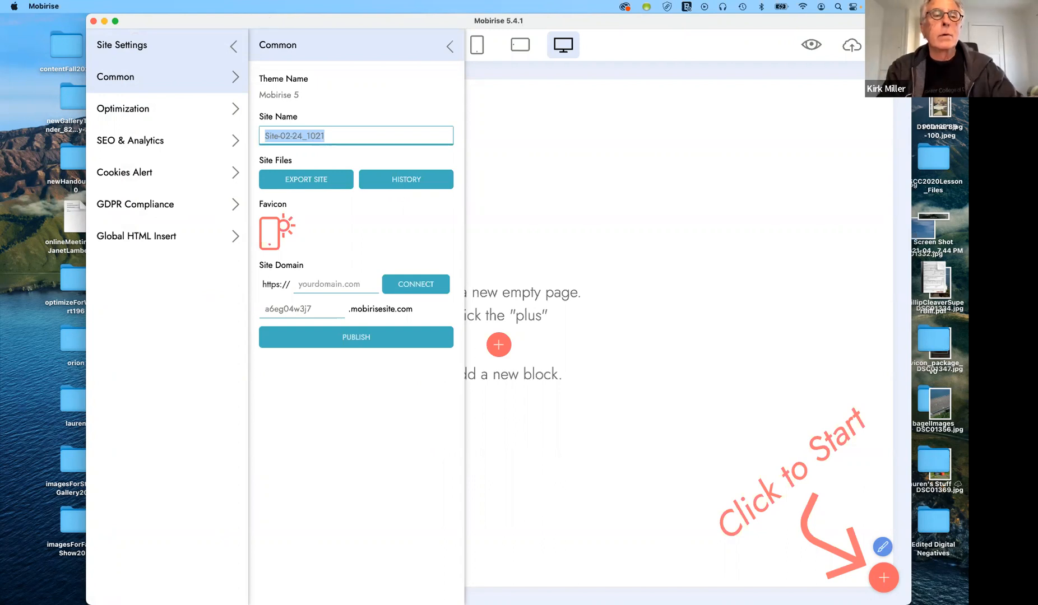
text(Art)
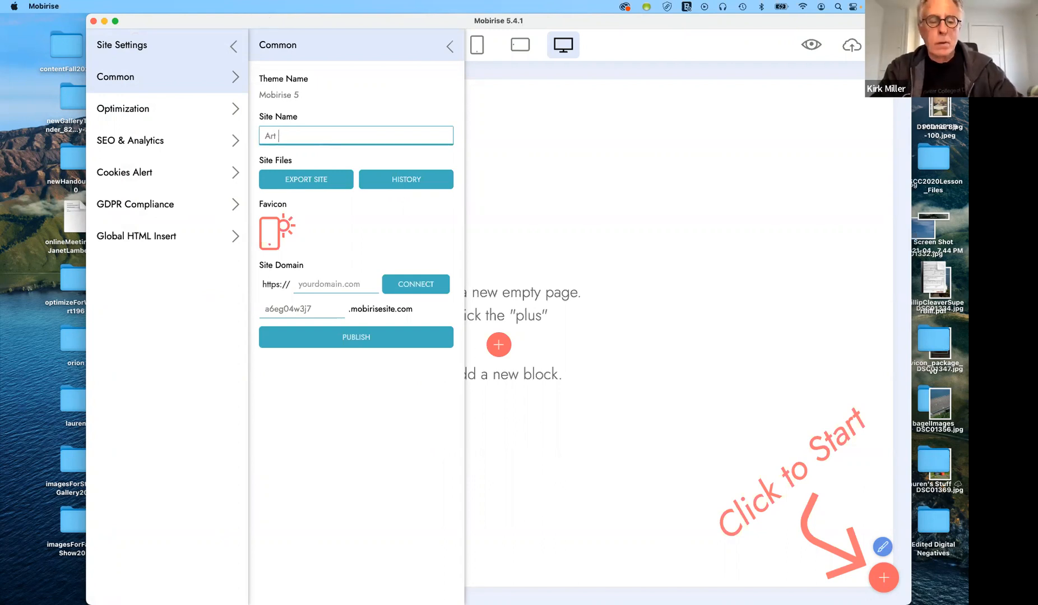
text( 19)
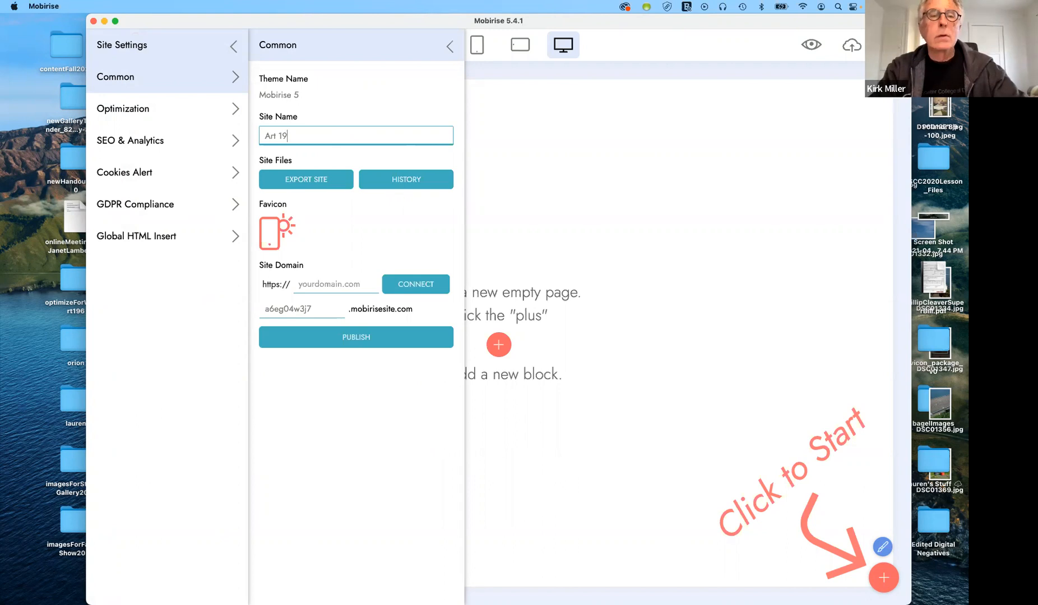
text(6 S)
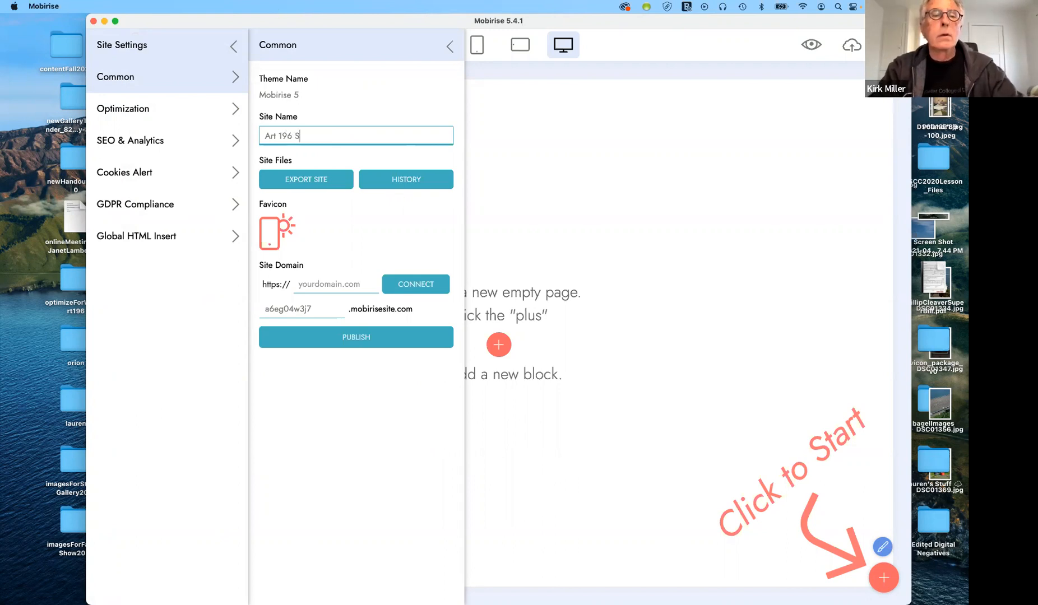
text(pring )
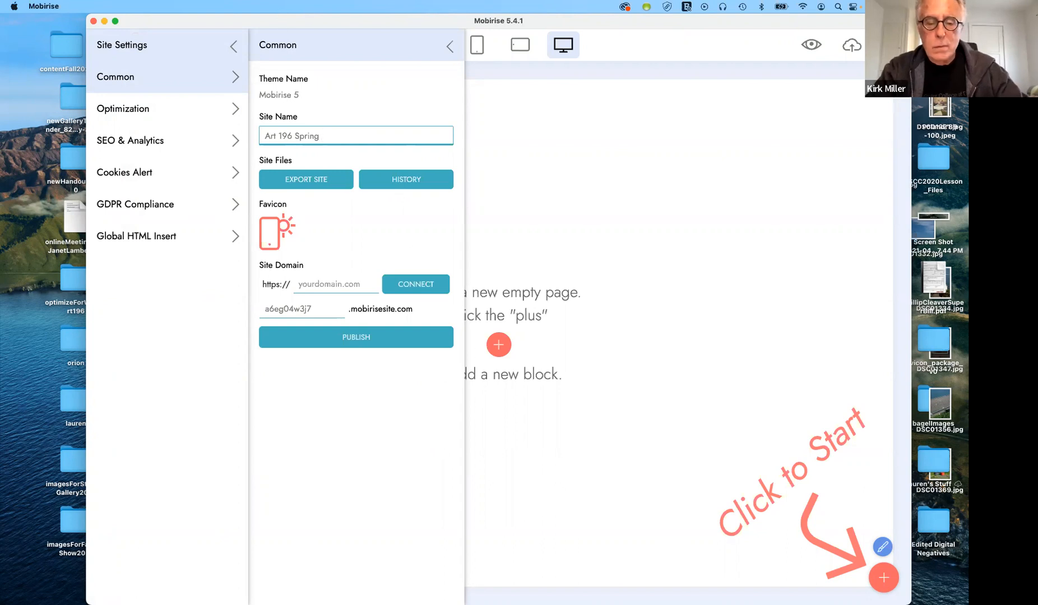
text(2022)
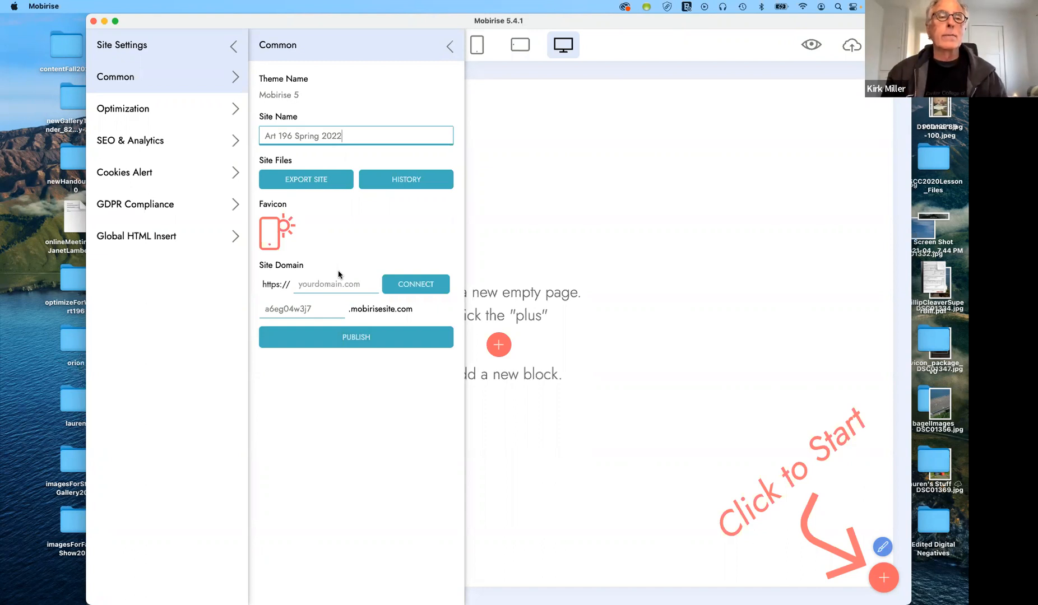
Close the site settings, sites list and sidebar to return to the empty Home page
click(451, 45)
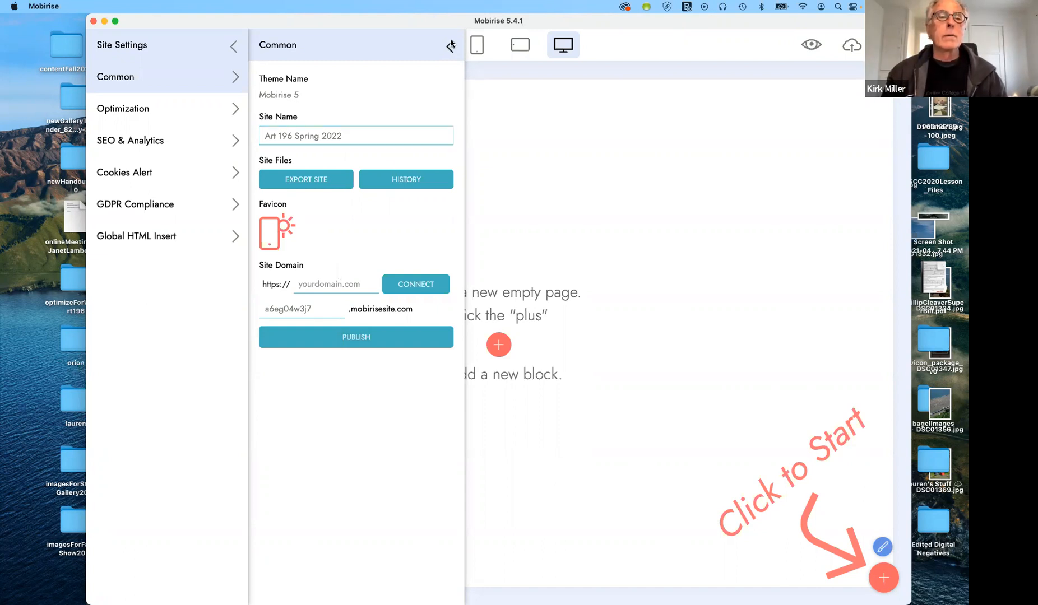
click(232, 46)
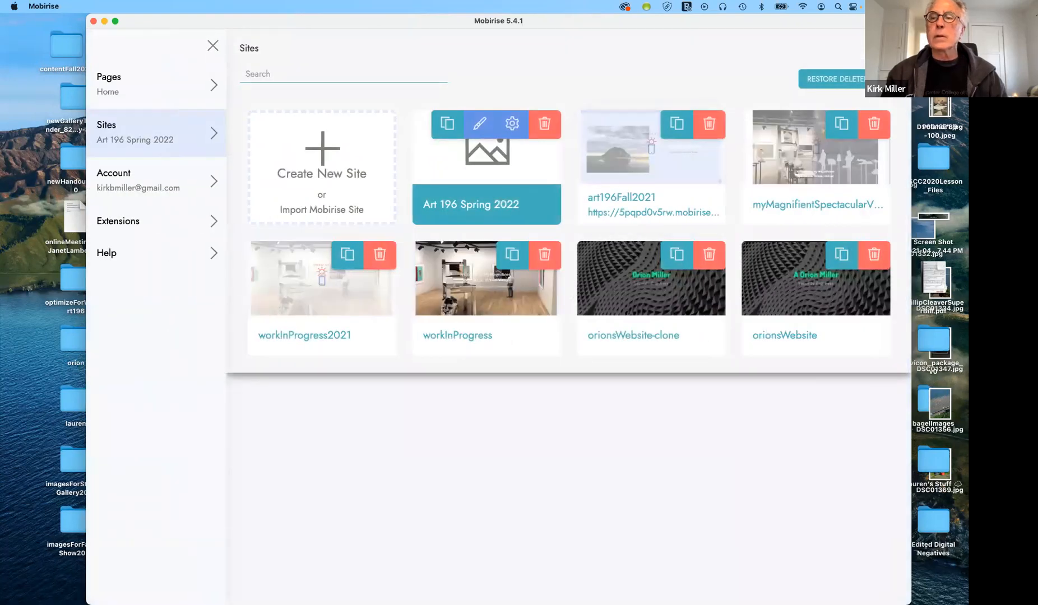
click(893, 45)
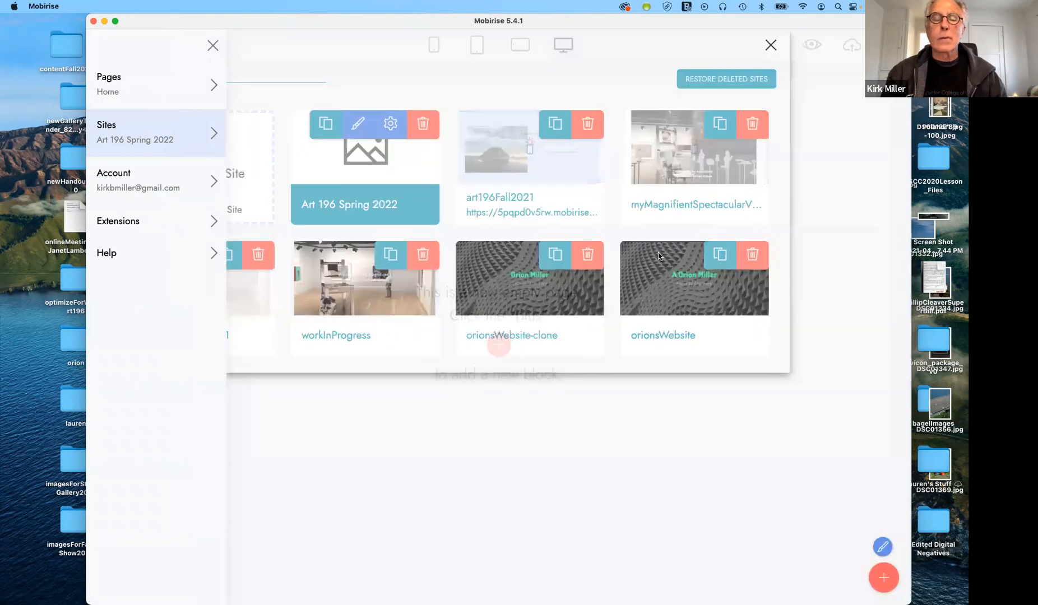
click(215, 45)
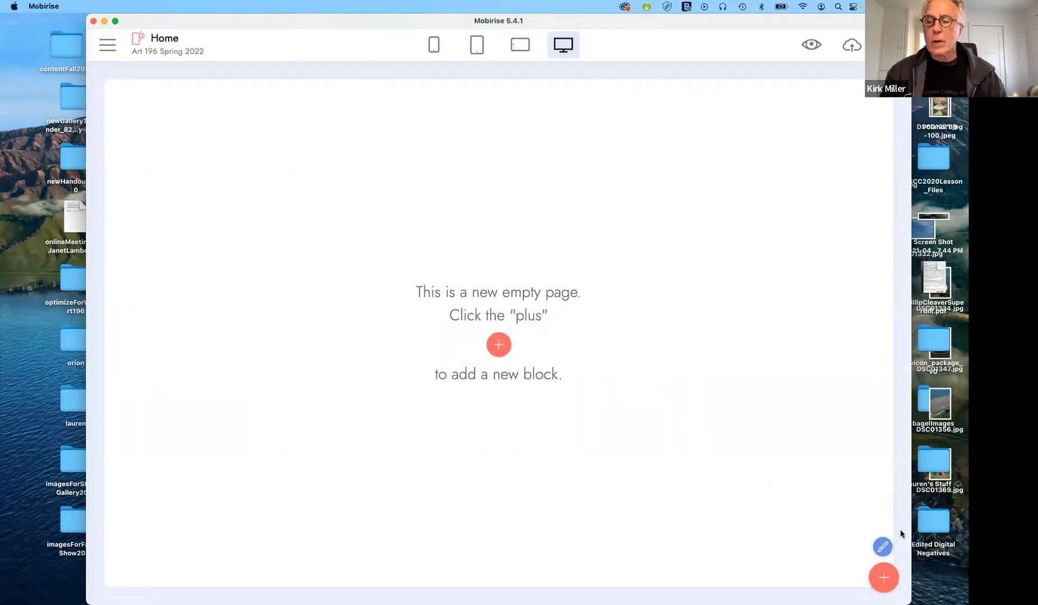
Add the second menu bar block from the block library to the empty Home page
click(883, 579)
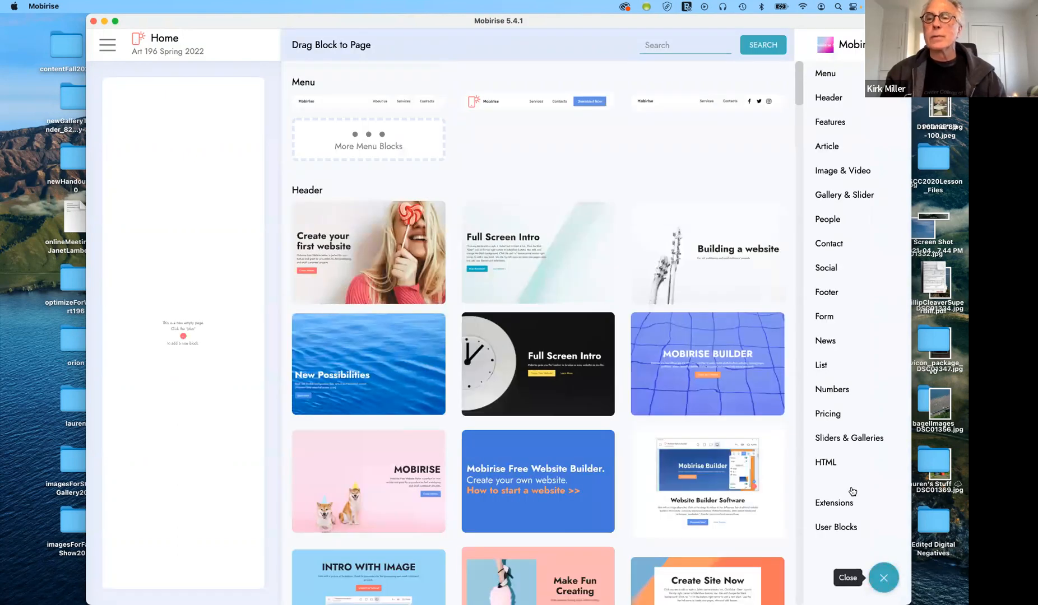
click(849, 168)
click(829, 71)
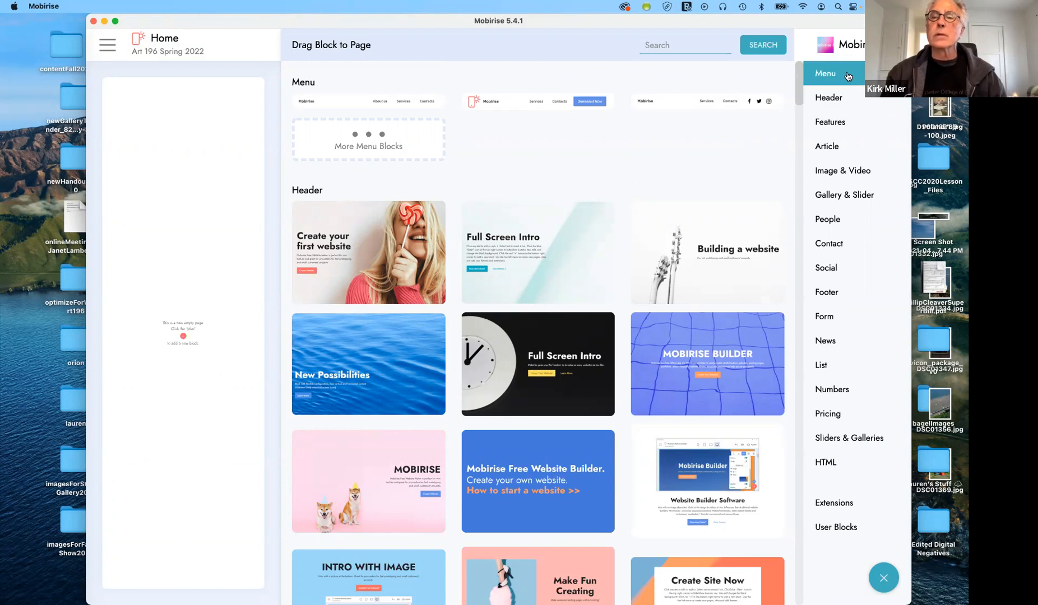
click(848, 77)
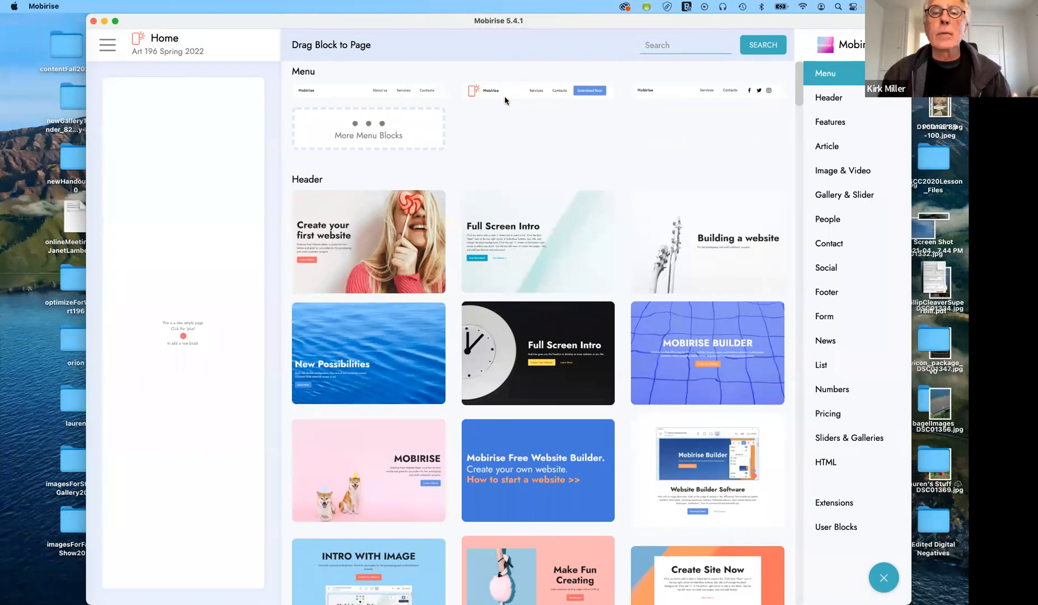
drag(508, 92, 207, 139)
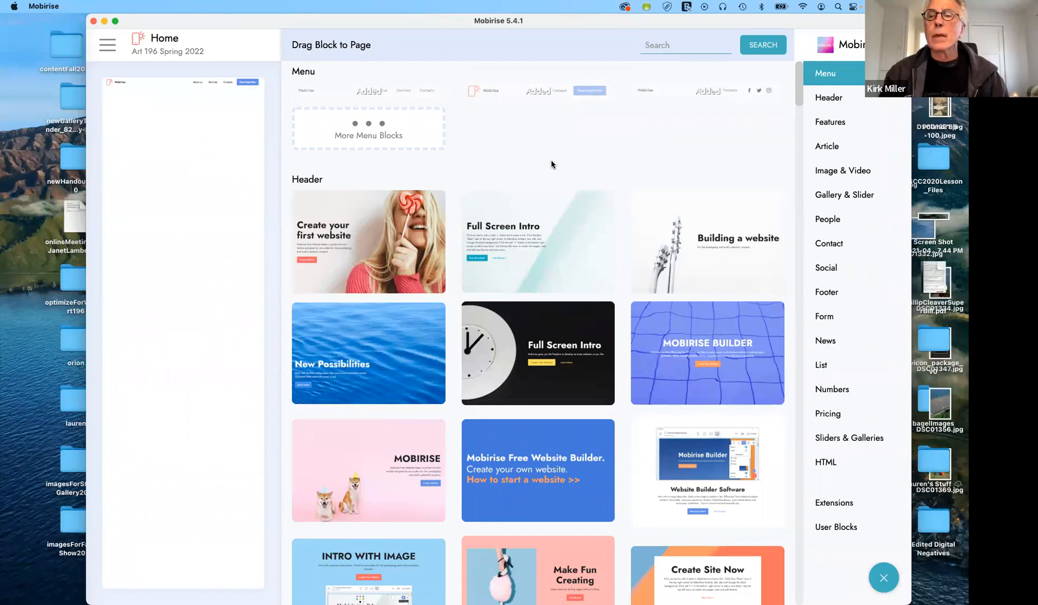
Place the Mobirise Builder hero and the three-card Features block below the menu
click(823, 99)
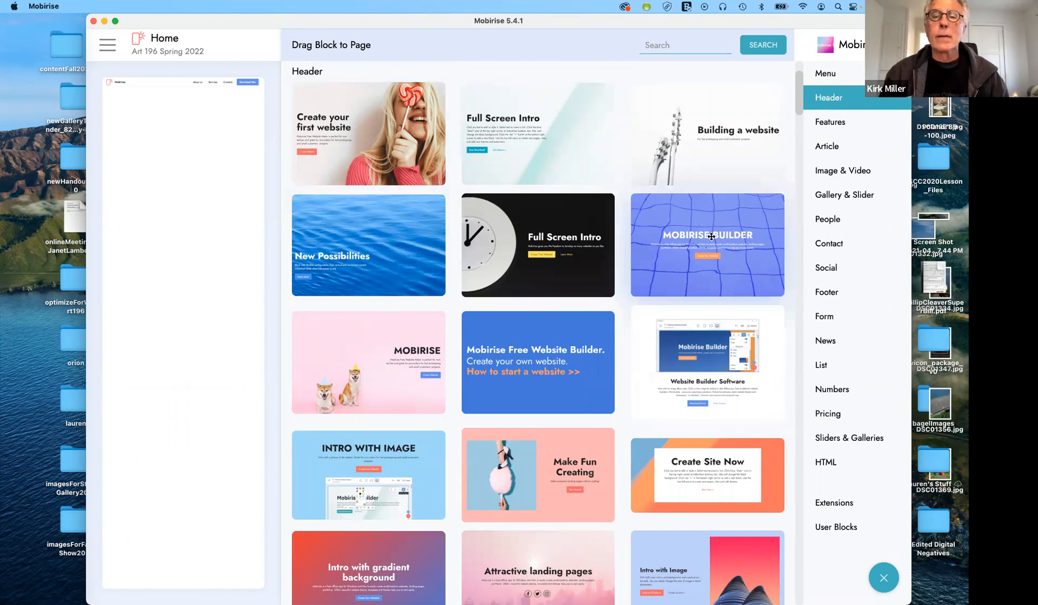
drag(711, 236, 199, 133)
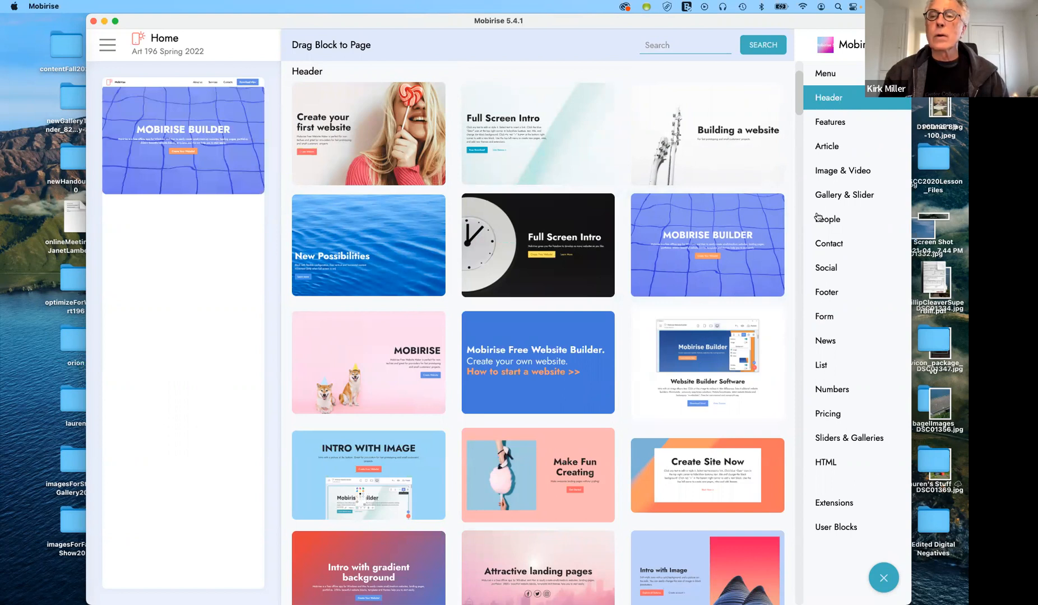
click(854, 124)
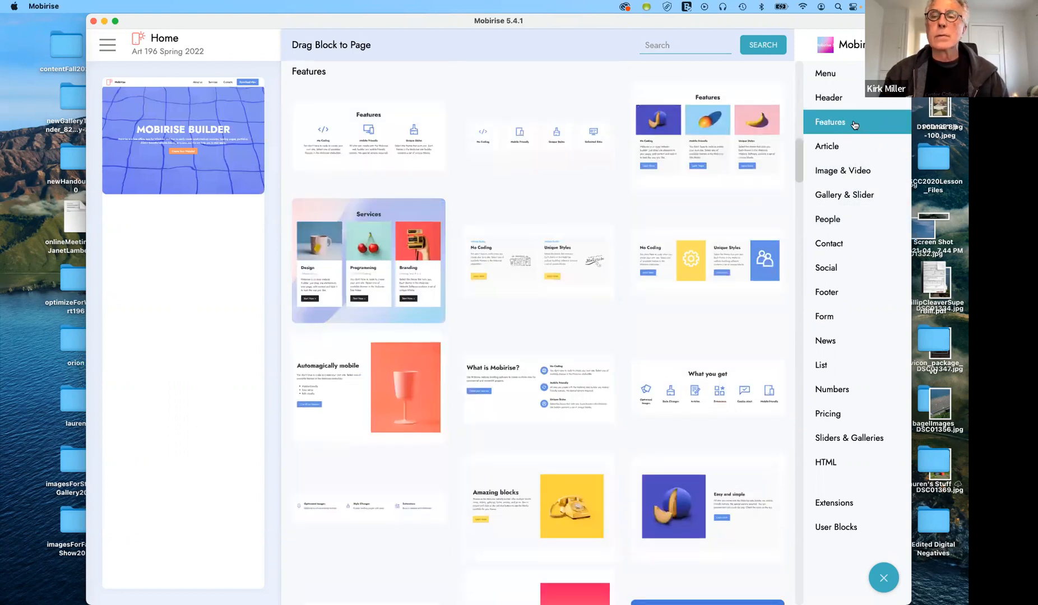
click(844, 148)
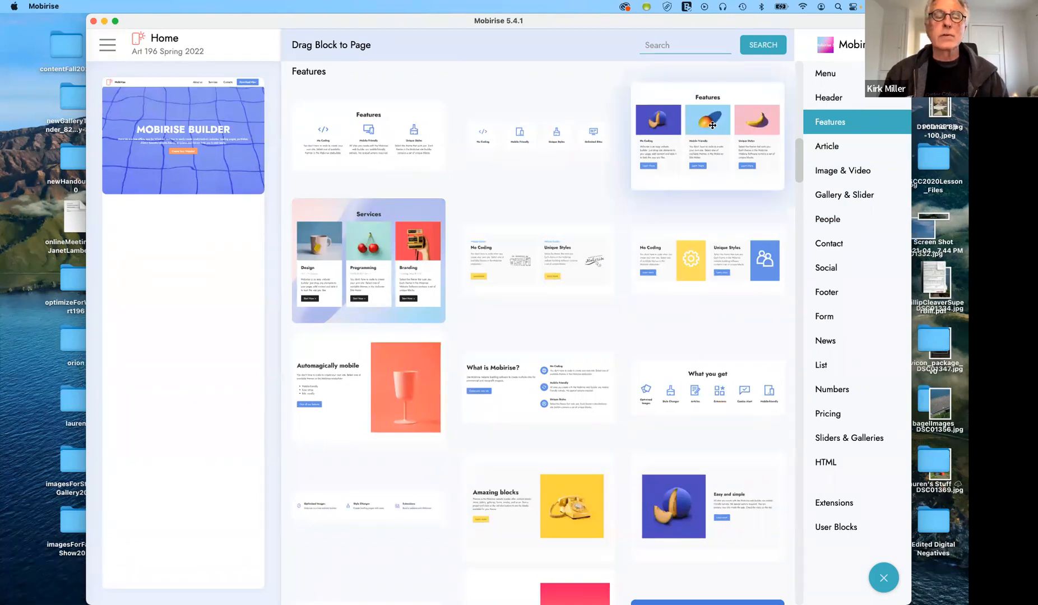
drag(712, 125, 181, 249)
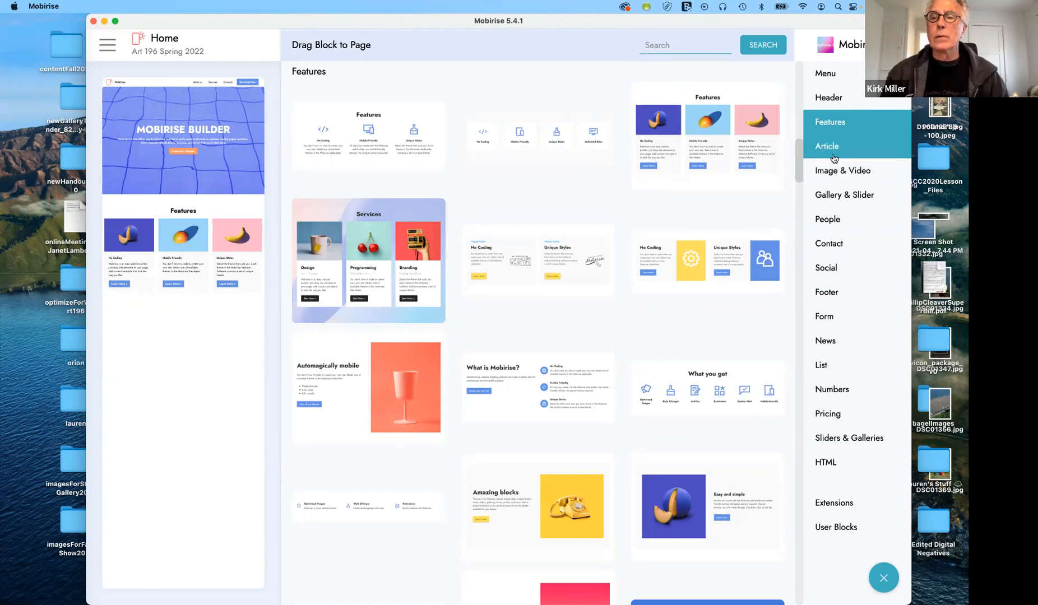
click(204, 236)
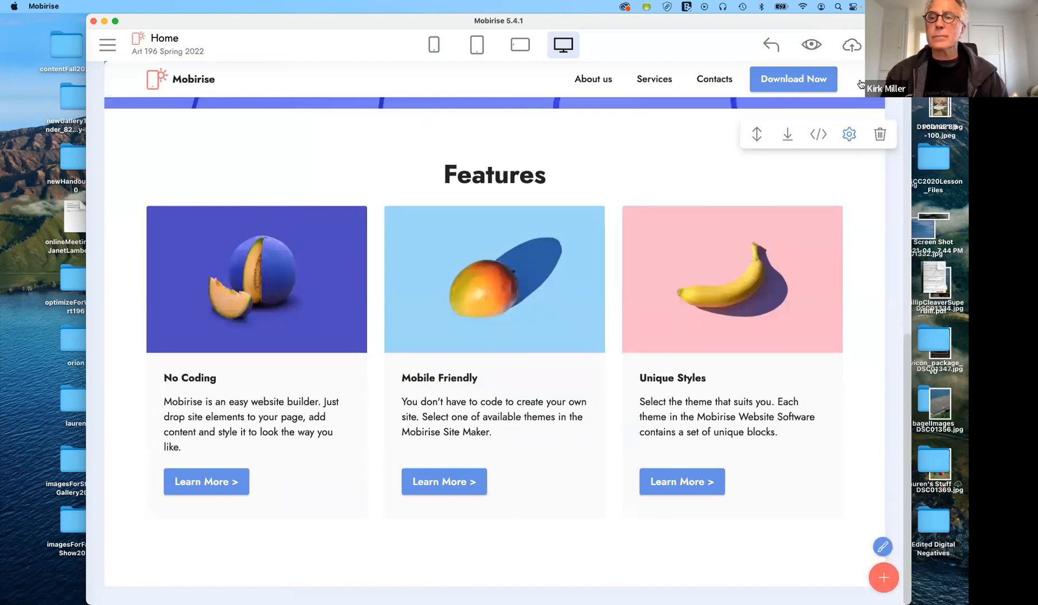
Undo the last change and delete the Features block (features3-3) from the page
click(766, 43)
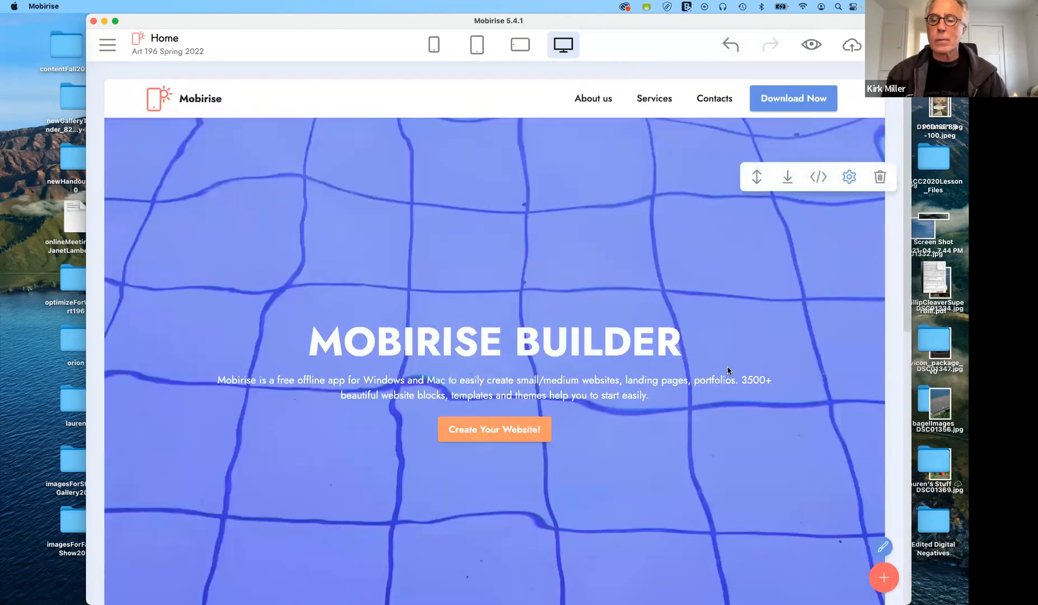
scroll(723, 368, down, 1)
scroll(722, 368, down, 10)
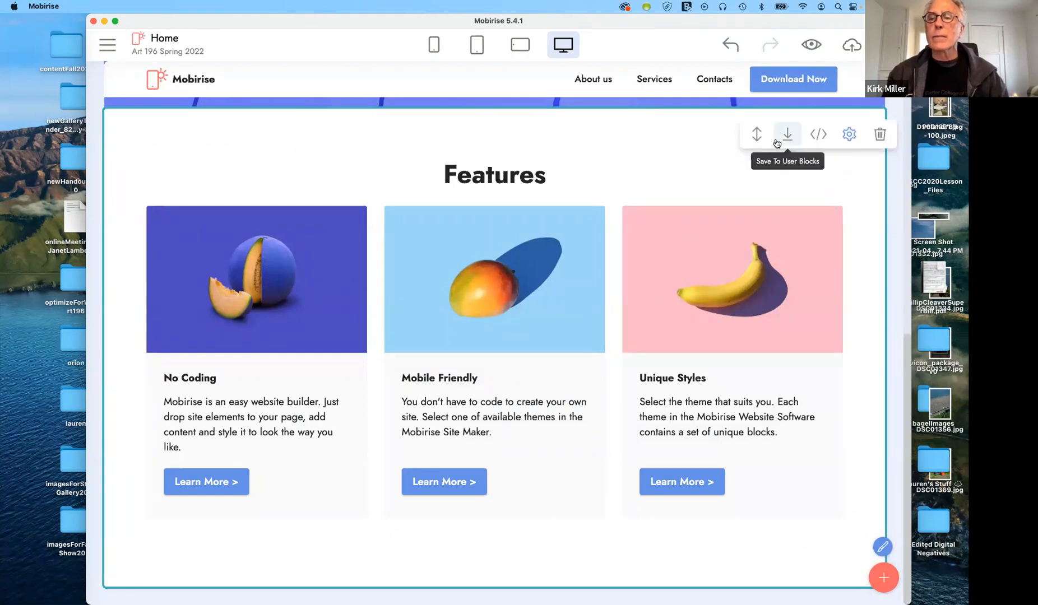
click(879, 135)
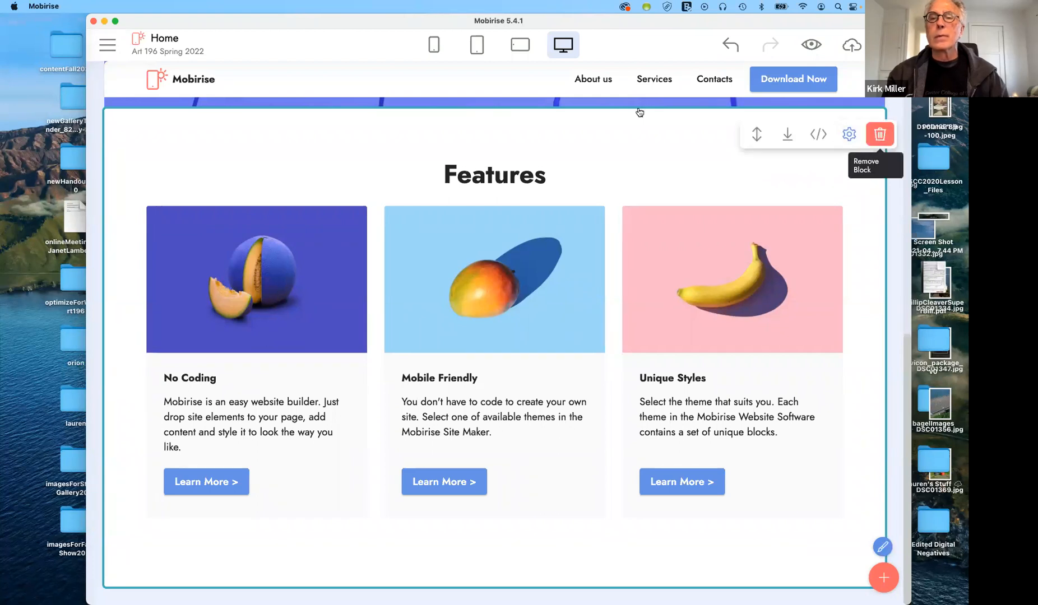
click(636, 110)
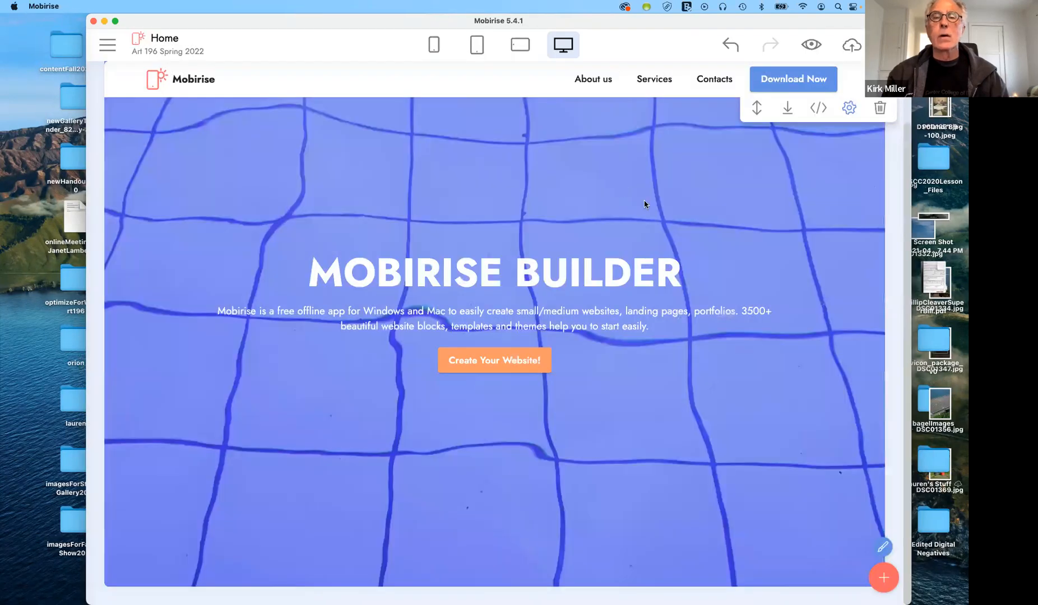
mouse_move(530, 264)
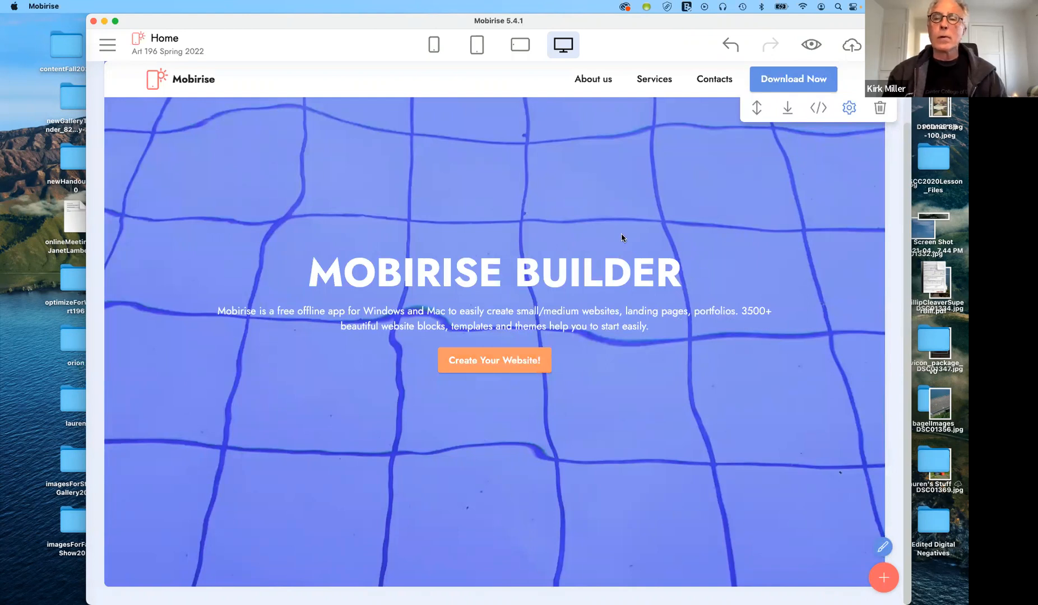
Add a Contacts form block from the Form blocks below the hero
click(883, 576)
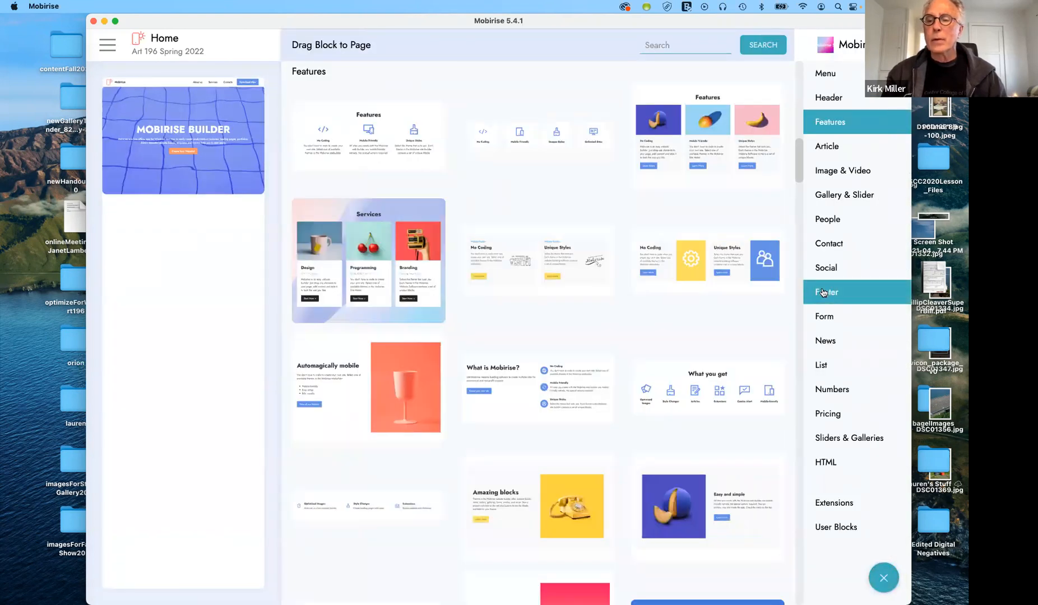
click(828, 318)
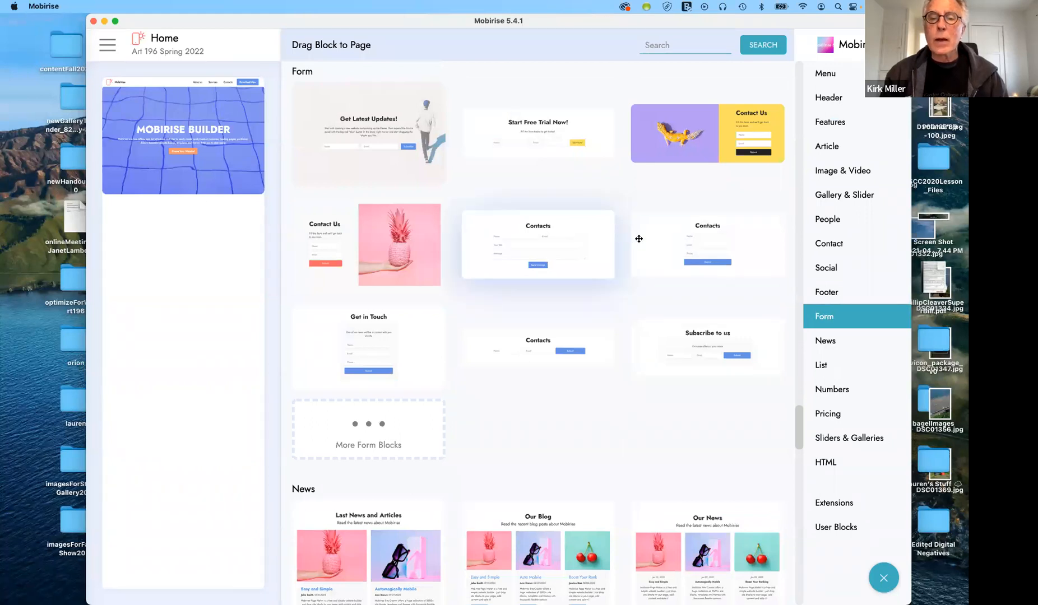
drag(726, 238, 193, 223)
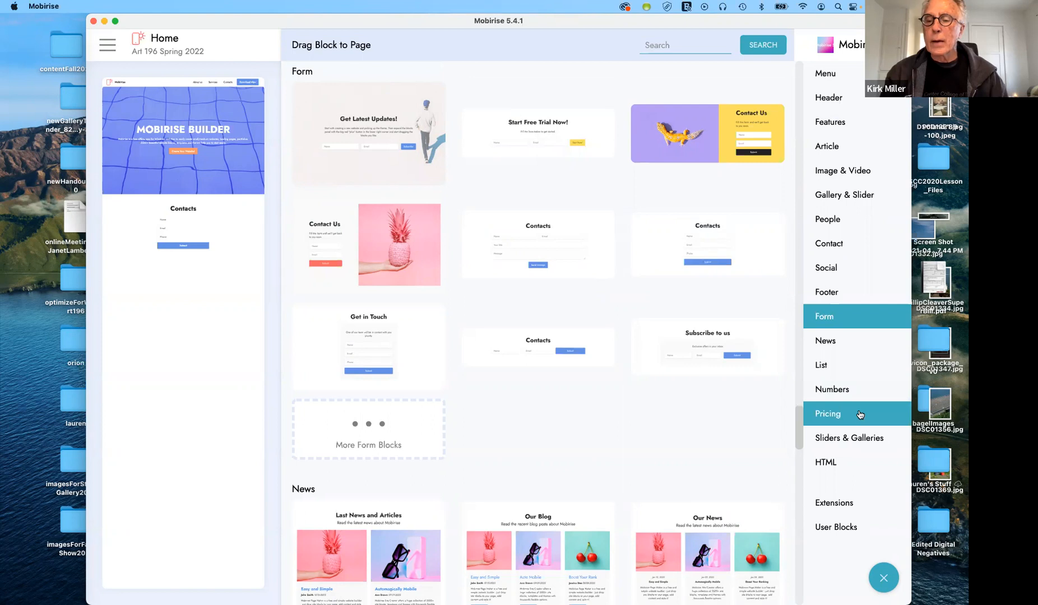
Add the saved gallery1_1 user block below Contacts after the Our Gallery block is refused (theme missing)
click(839, 437)
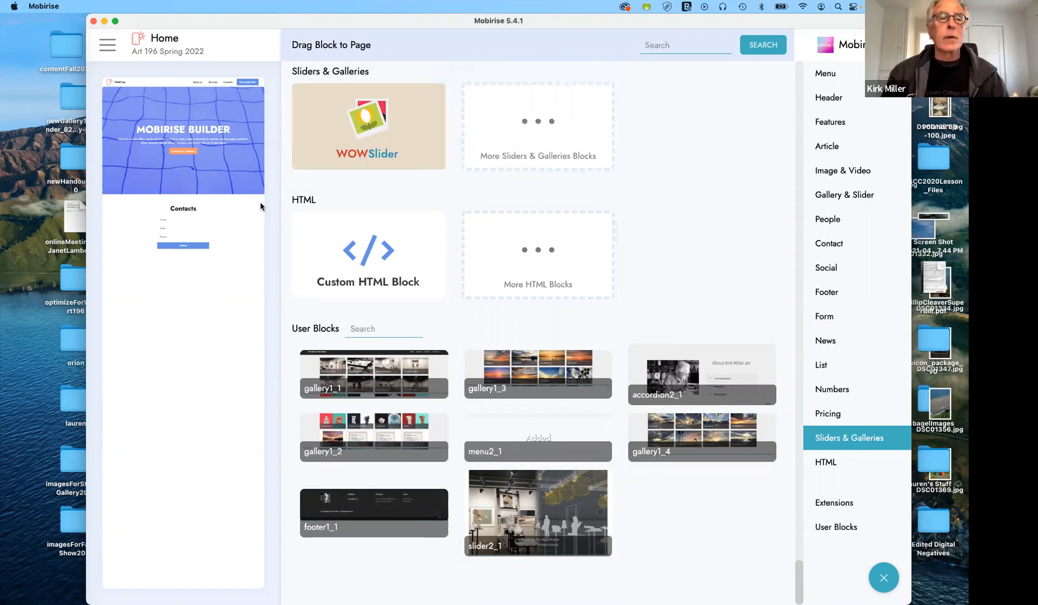
click(530, 140)
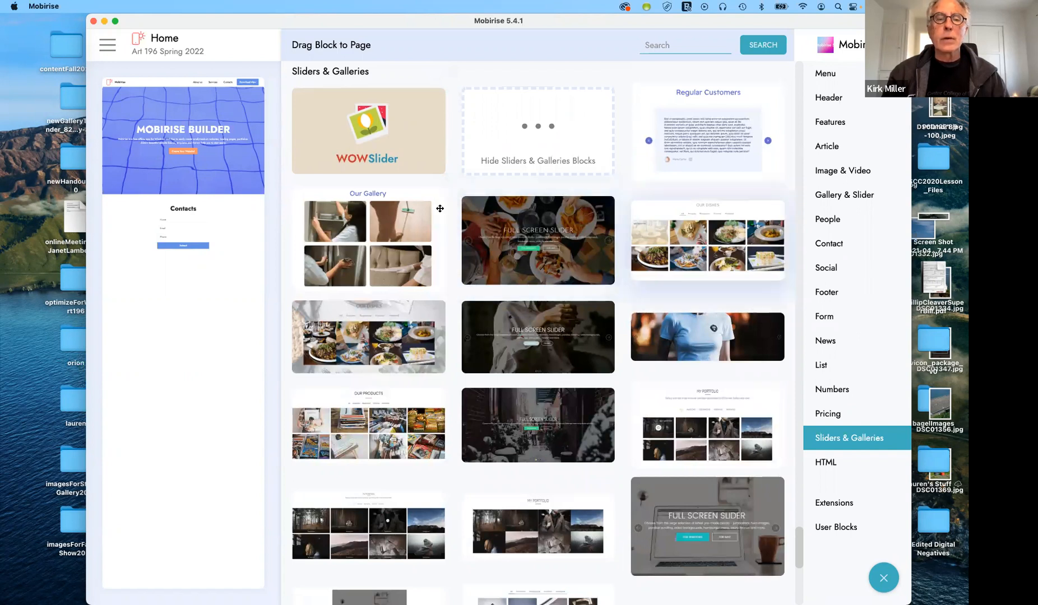
click(326, 242)
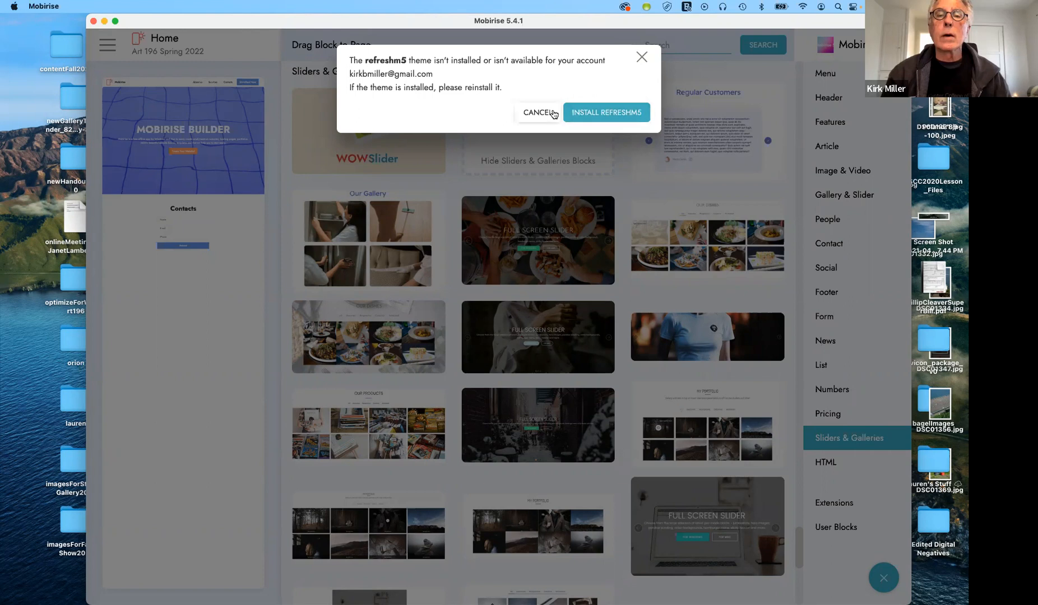
click(641, 57)
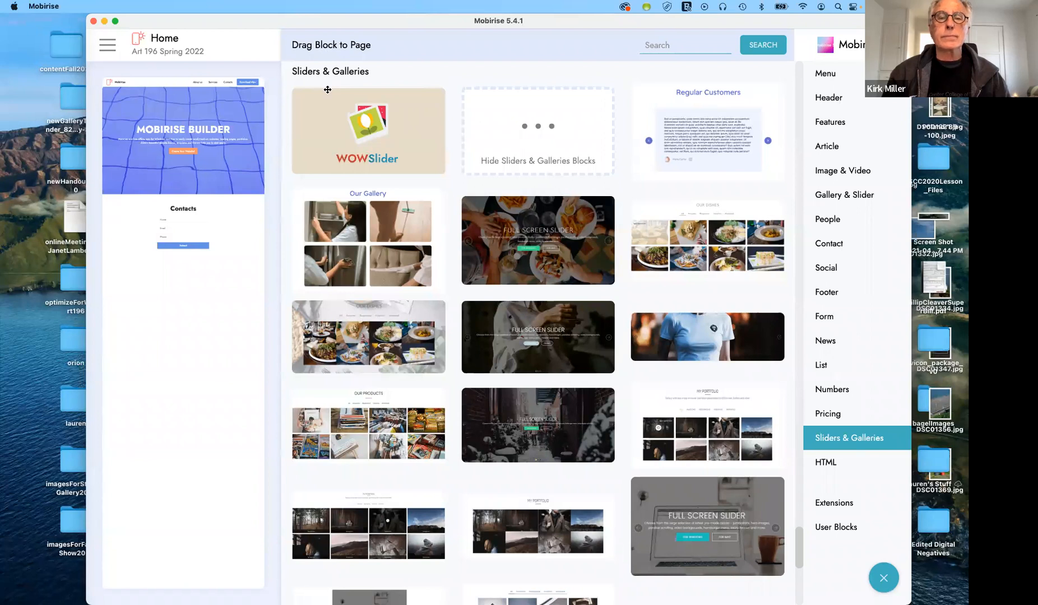
click(524, 135)
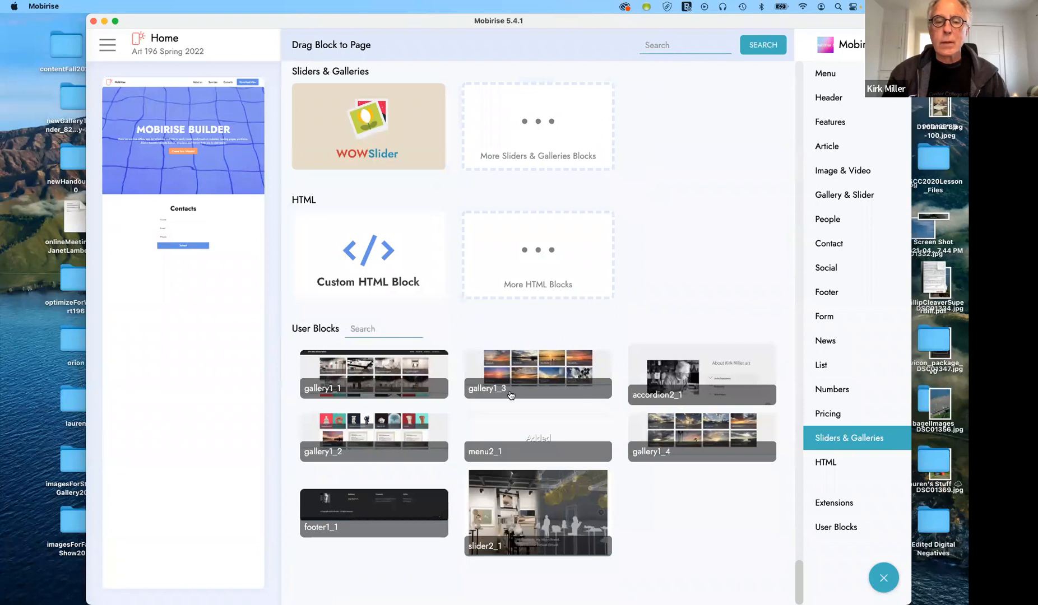
mouse_move(377, 385)
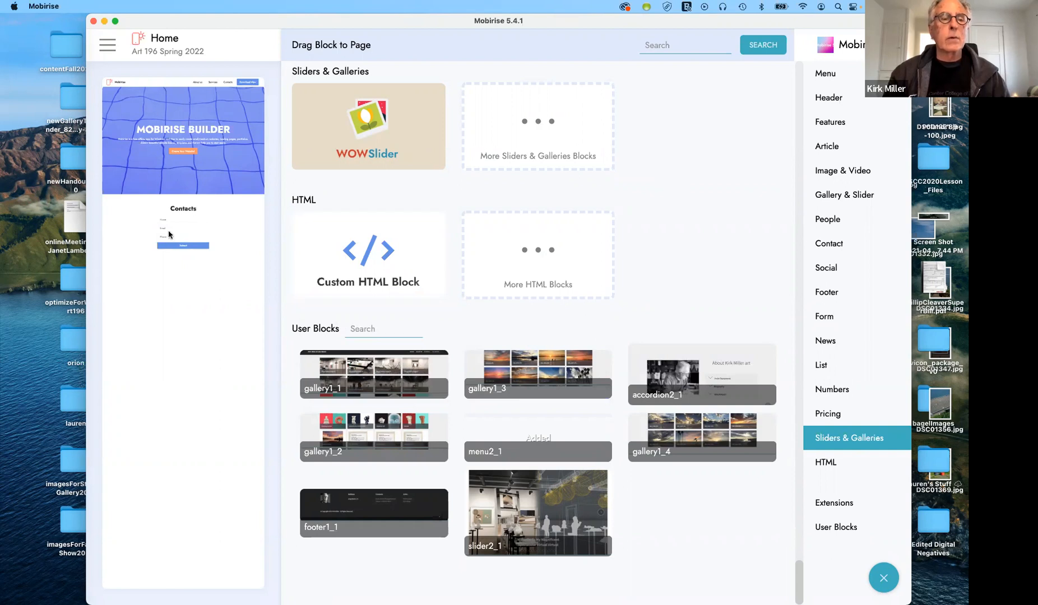
mouse_move(302, 375)
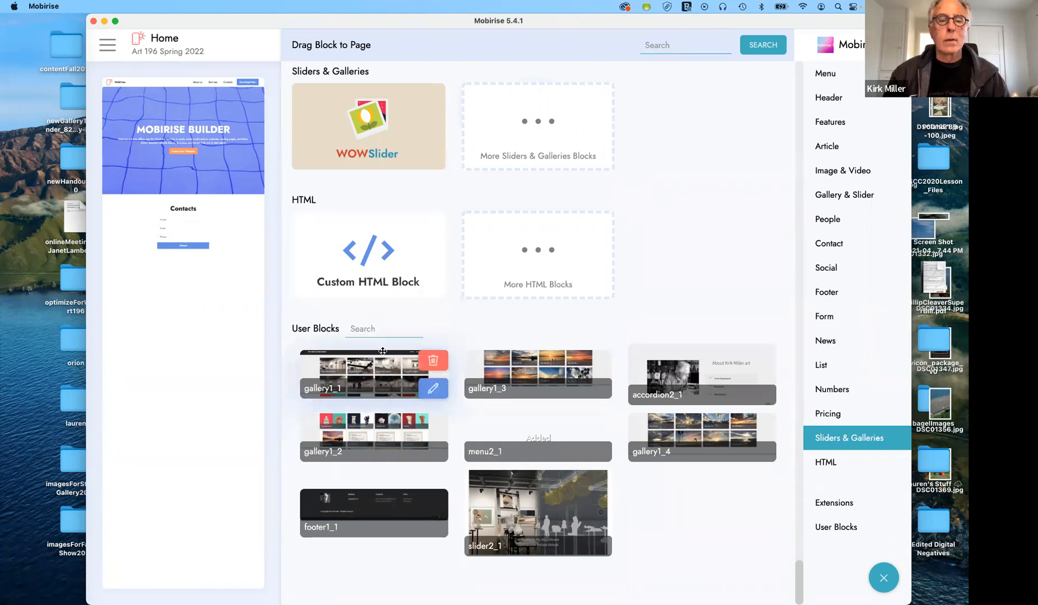
drag(382, 351, 184, 210)
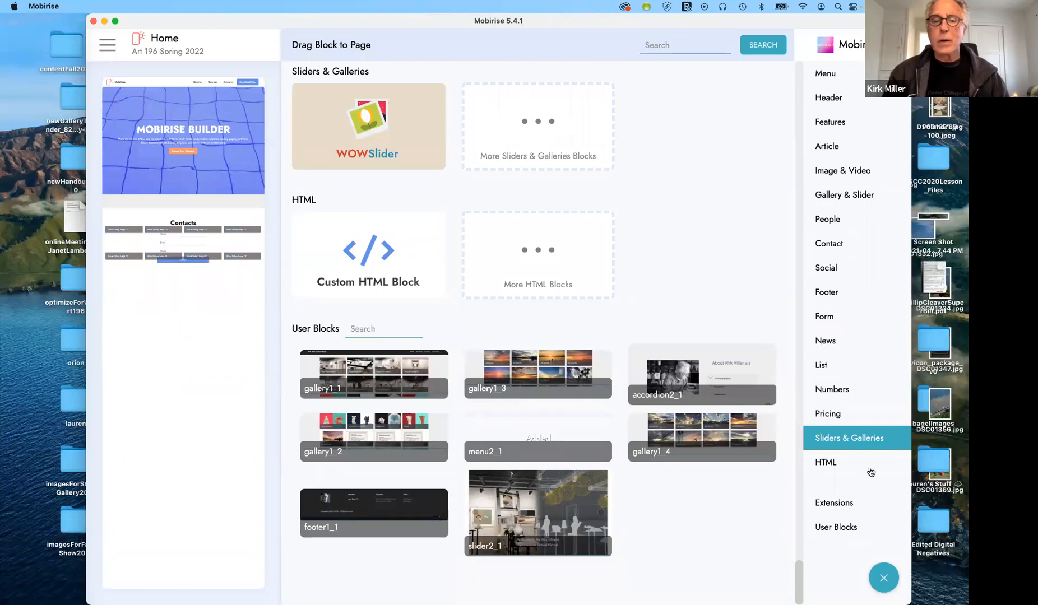
Delete the Contacts form block (#form6-4) so gallery1_1 sits right under the hero
click(177, 228)
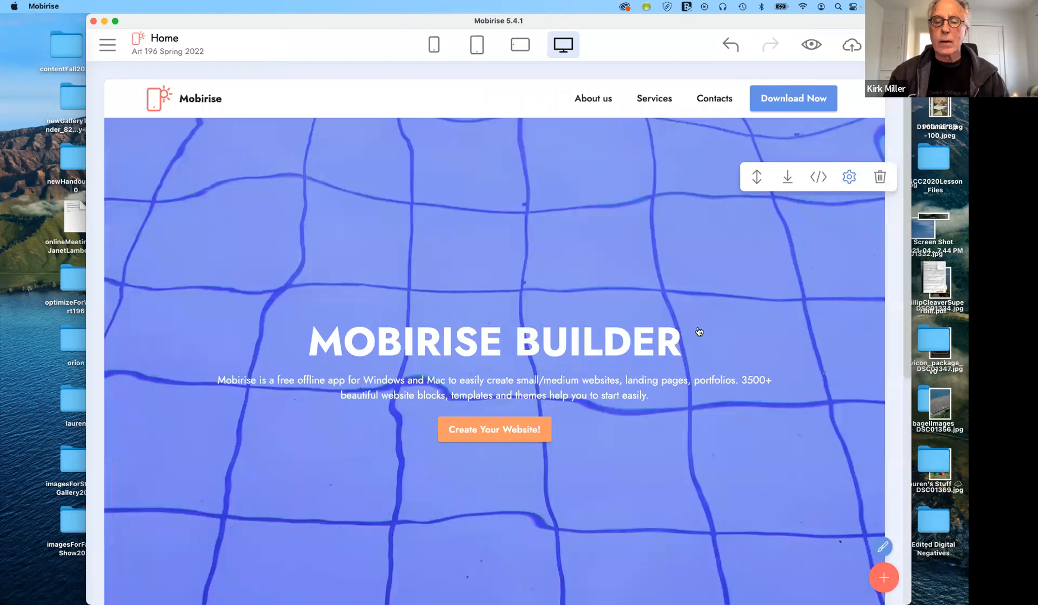
scroll(698, 330, down, 10)
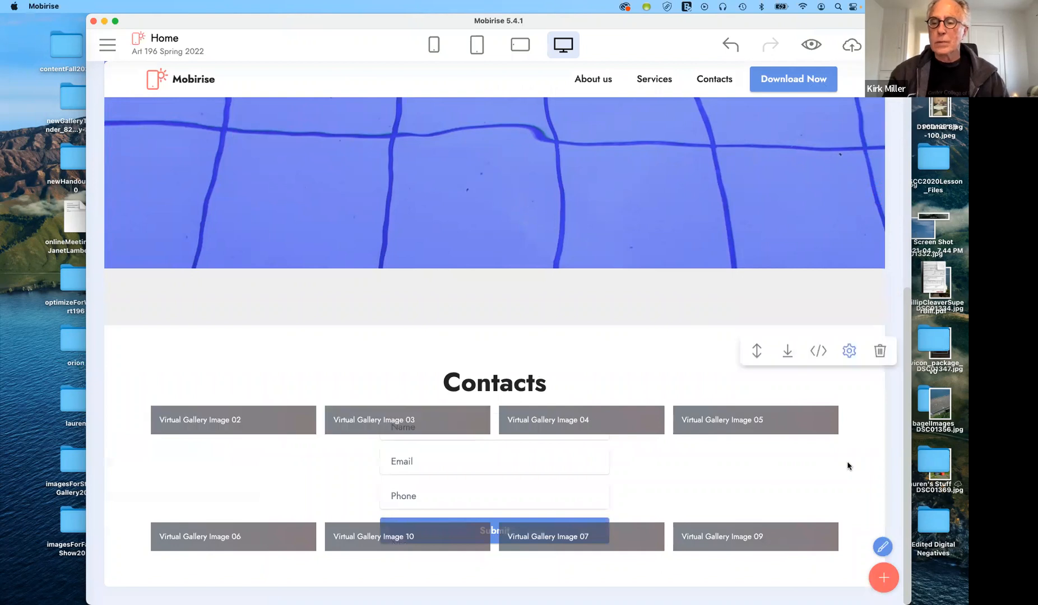
click(564, 373)
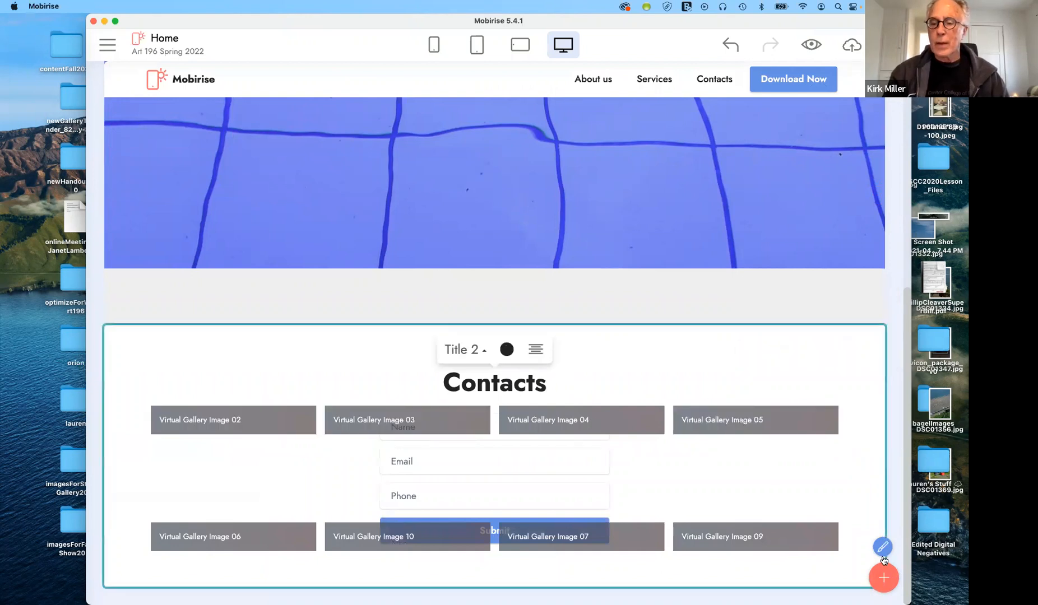
mouse_move(860, 498)
click(878, 350)
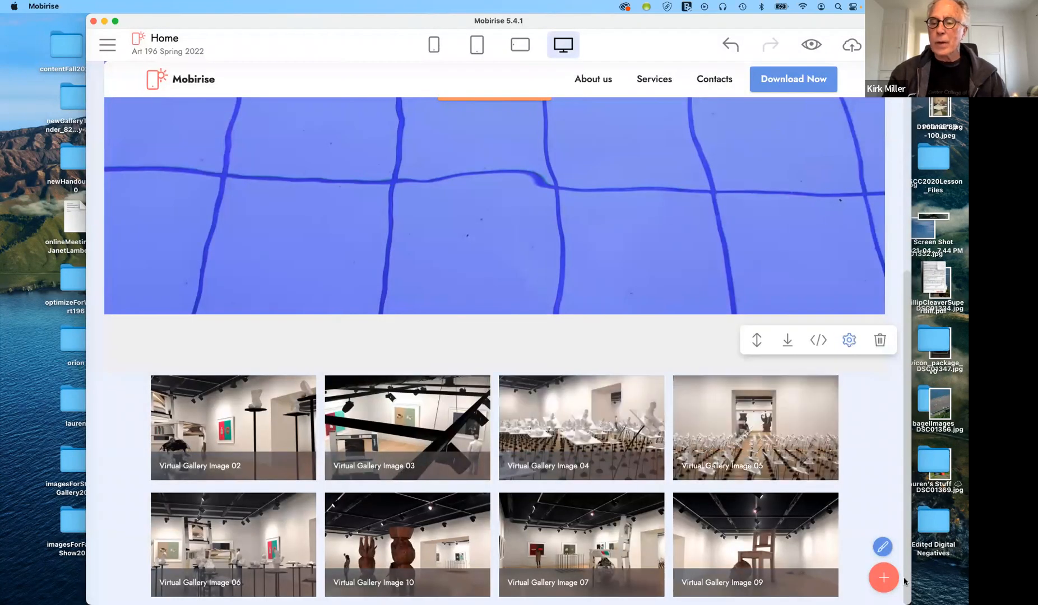
Drag a Contacts form block from the Form blocks onto the page beneath the hero
click(882, 578)
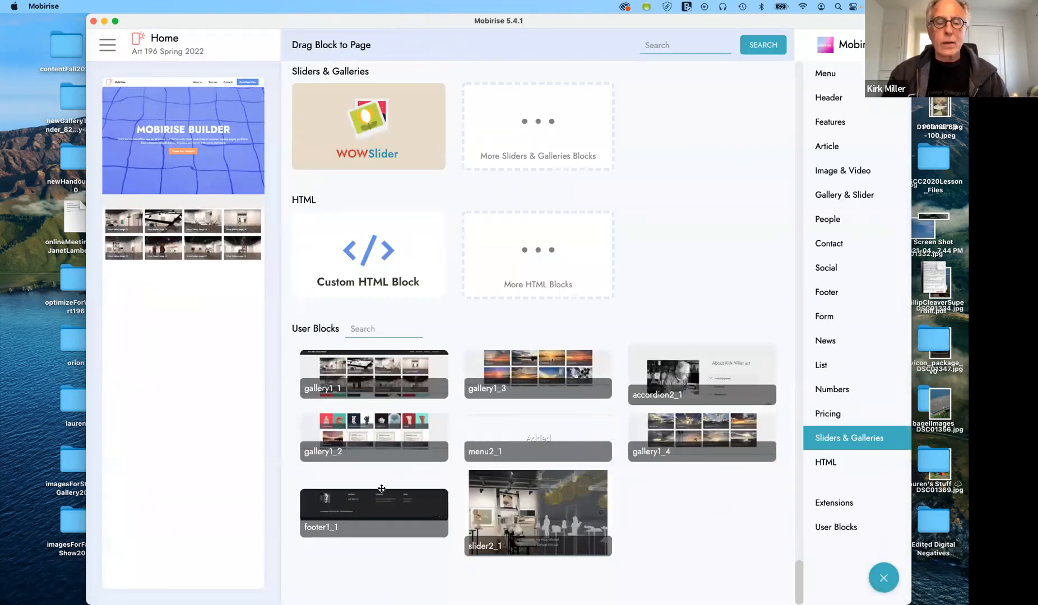
mouse_move(382, 491)
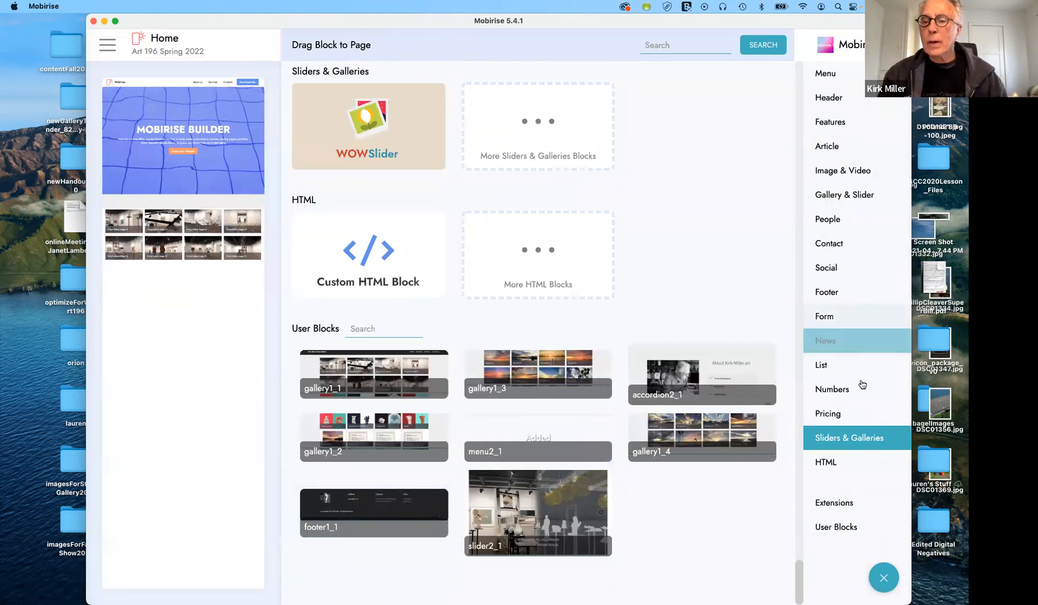
click(815, 321)
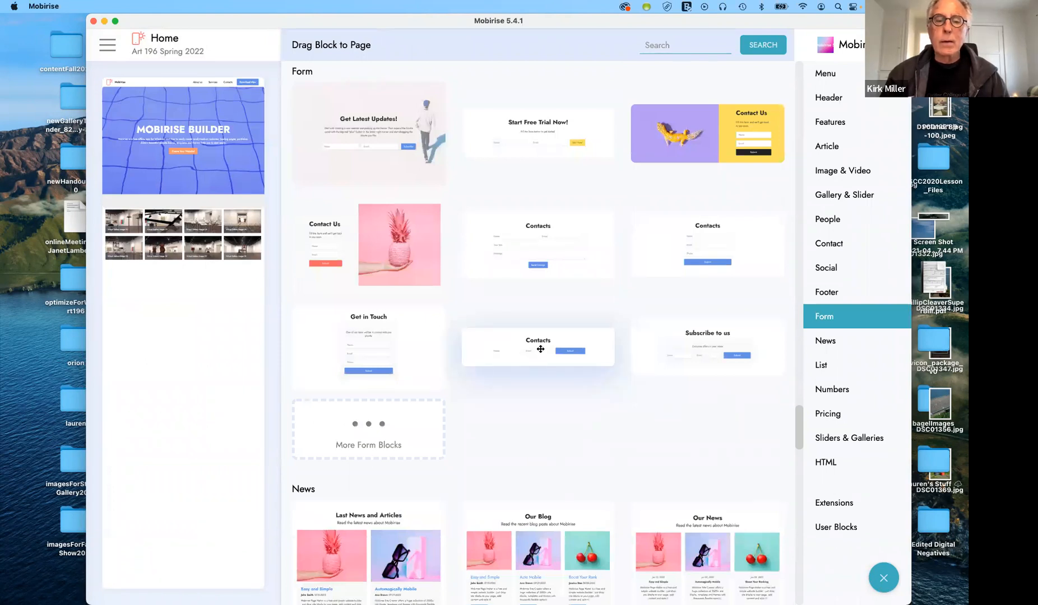
drag(538, 349, 176, 292)
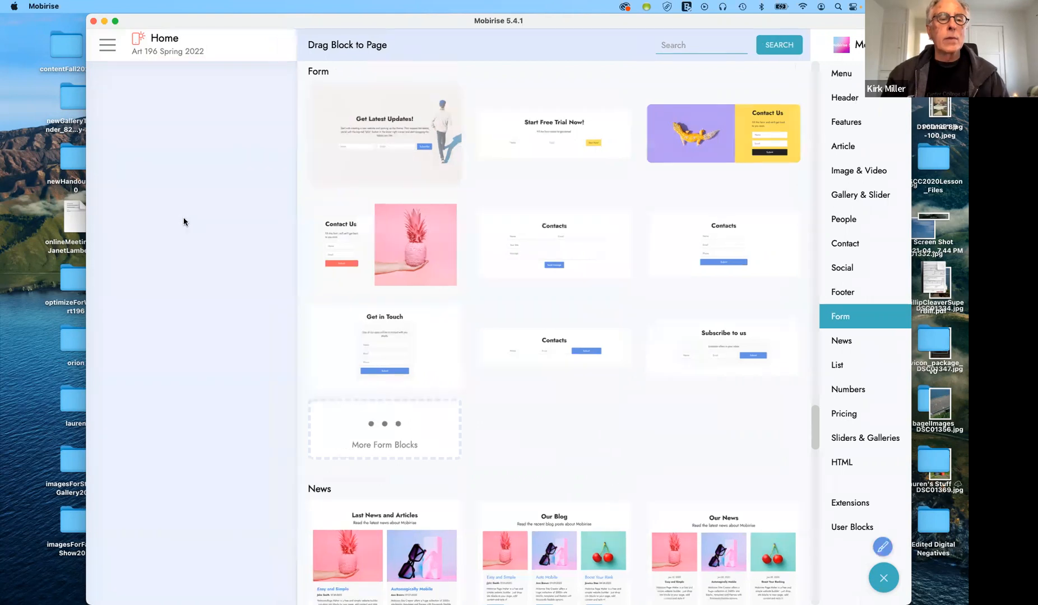
click(883, 577)
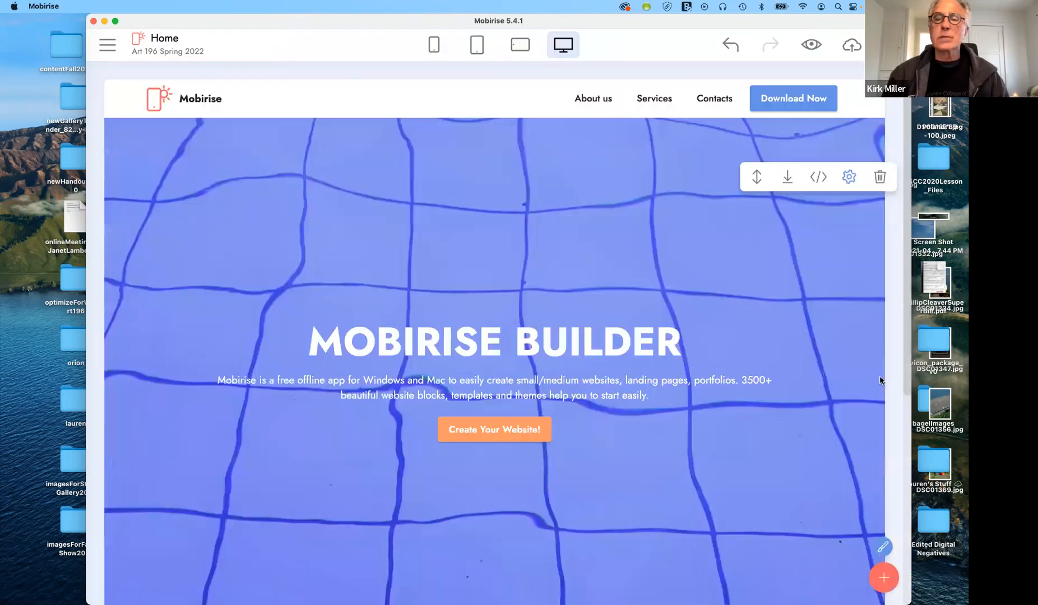
click(884, 577)
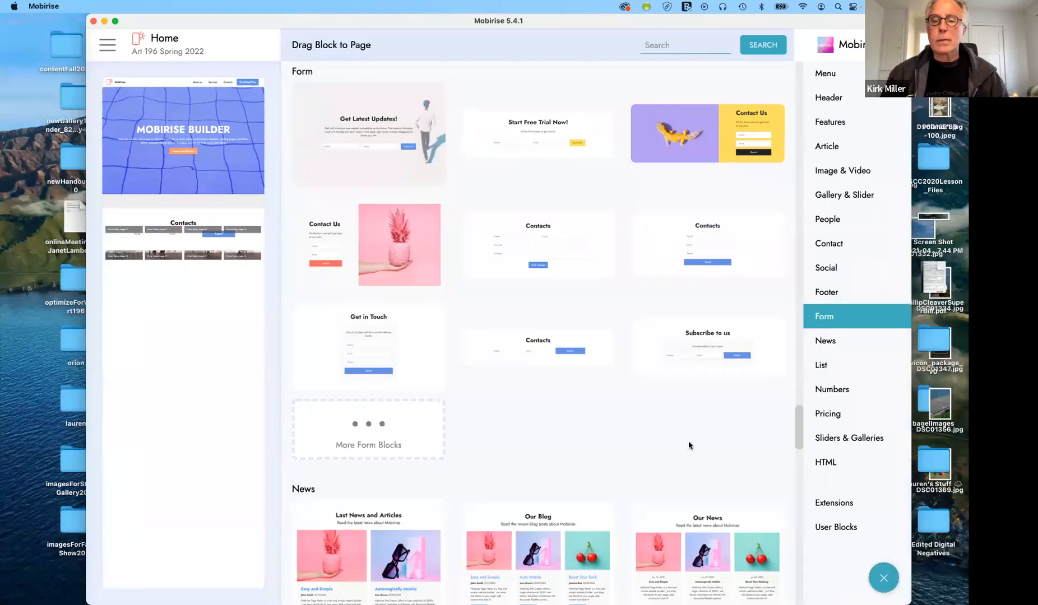
click(889, 579)
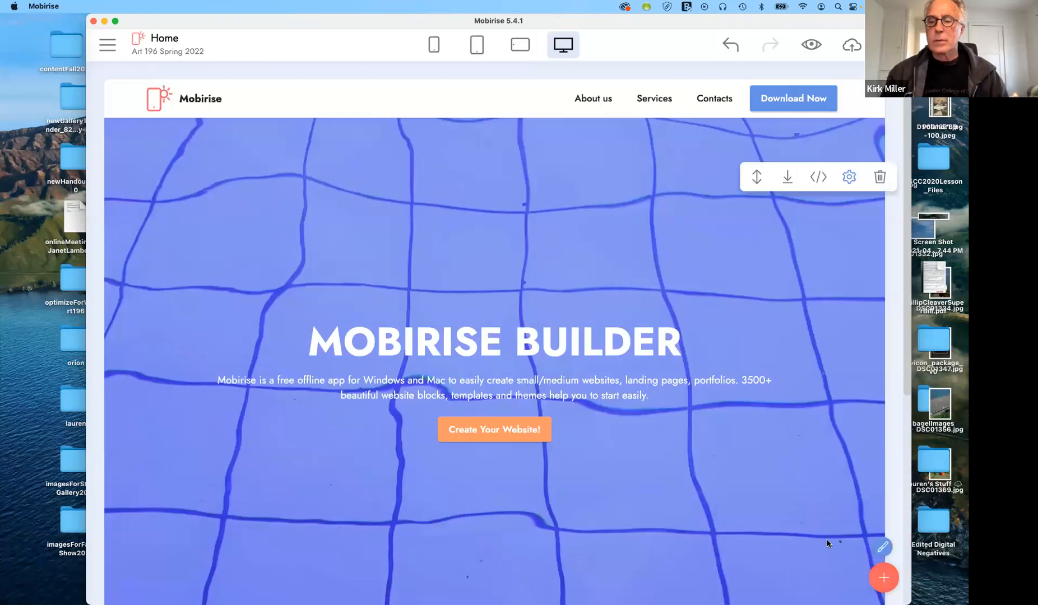
scroll(830, 541, down, 6)
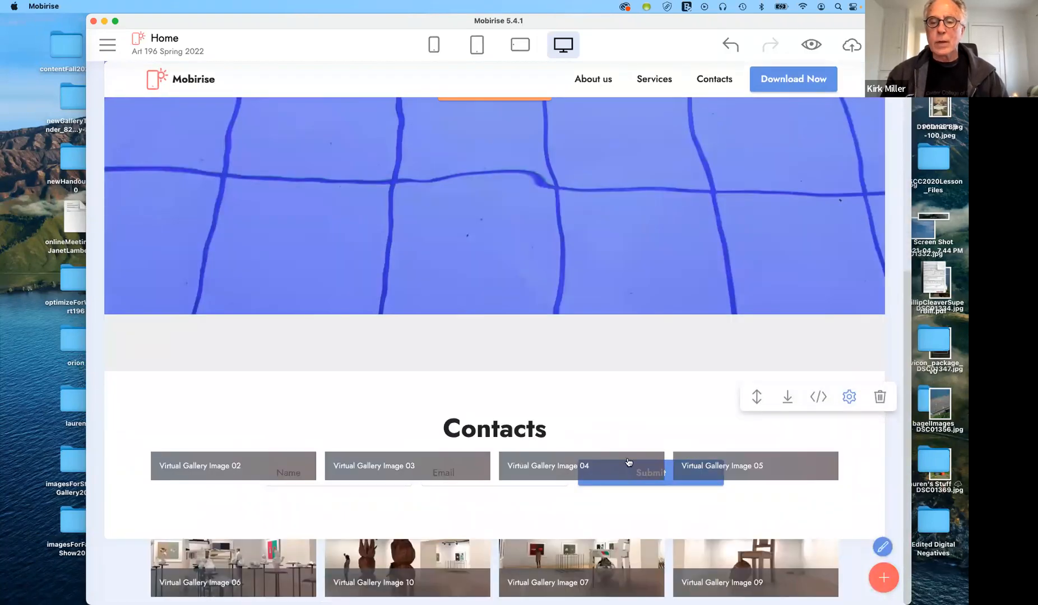
click(604, 463)
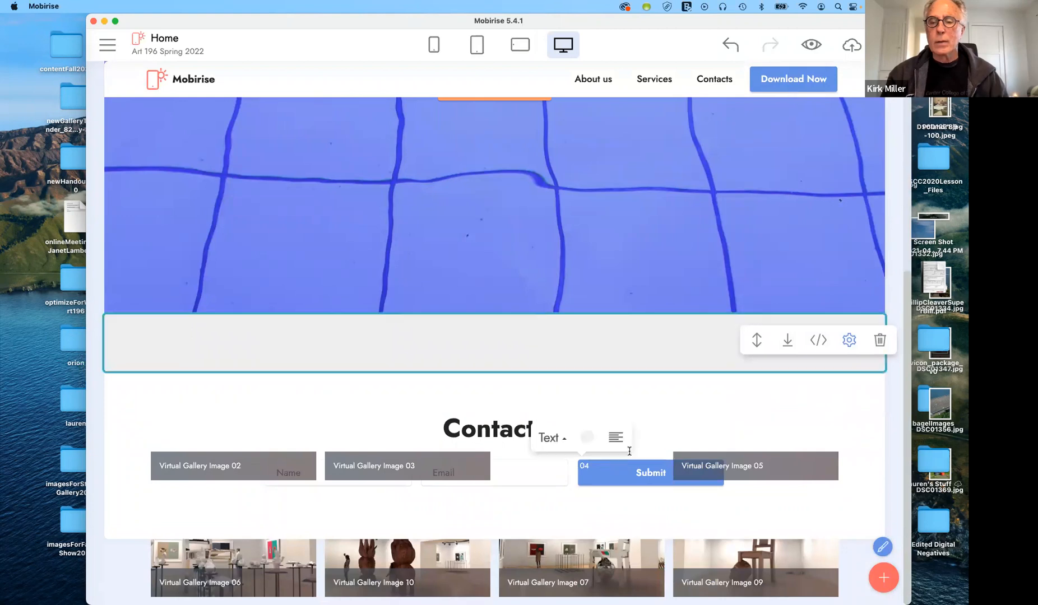
click(788, 344)
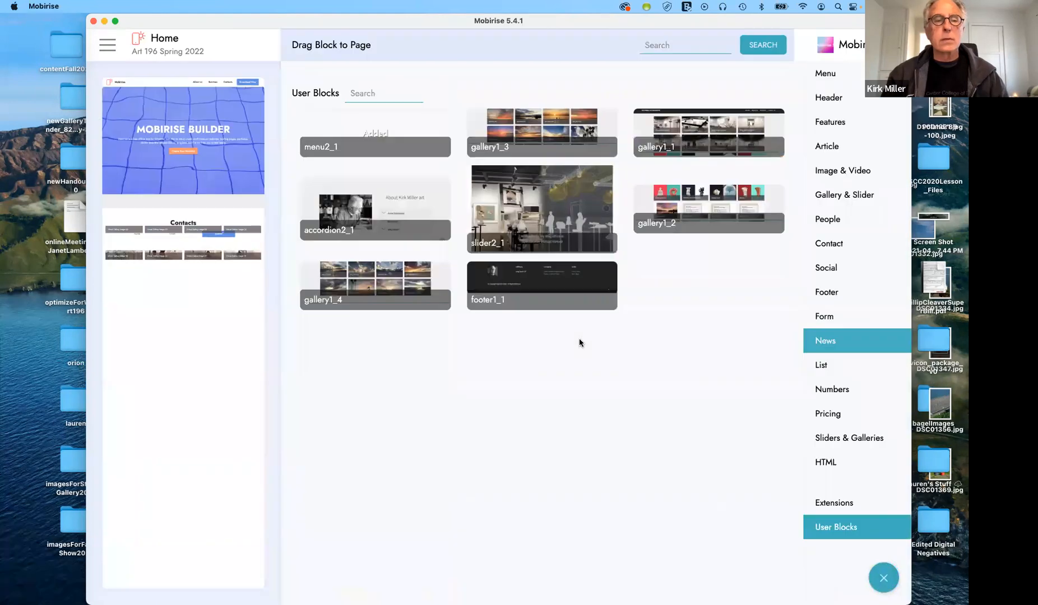
click(883, 578)
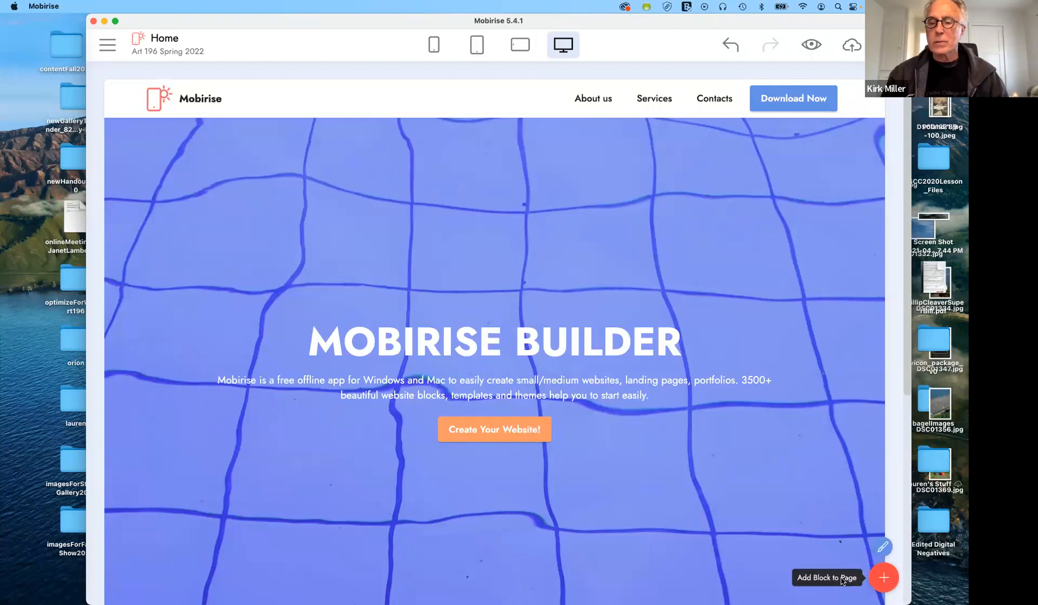
scroll(829, 563, down, 6)
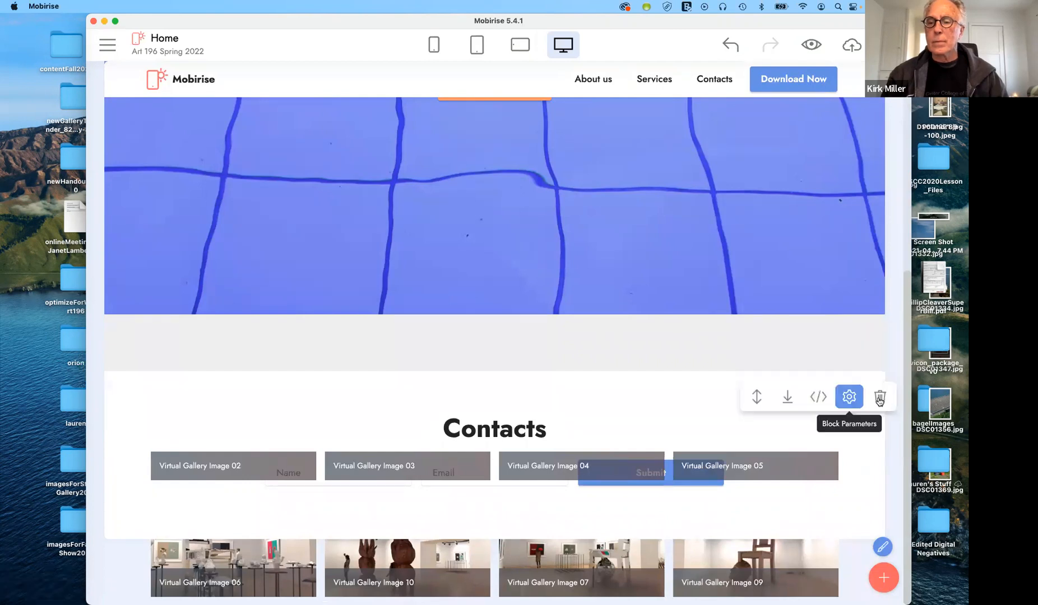
Remove the Contacts form block, then drag a new Contacts form in below the gallery
click(879, 397)
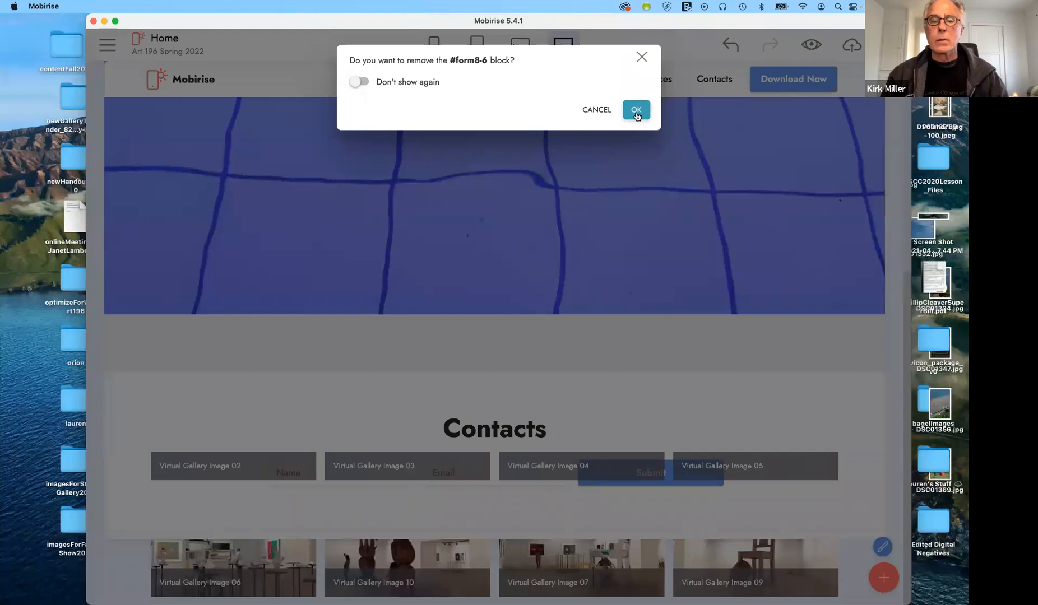
click(636, 111)
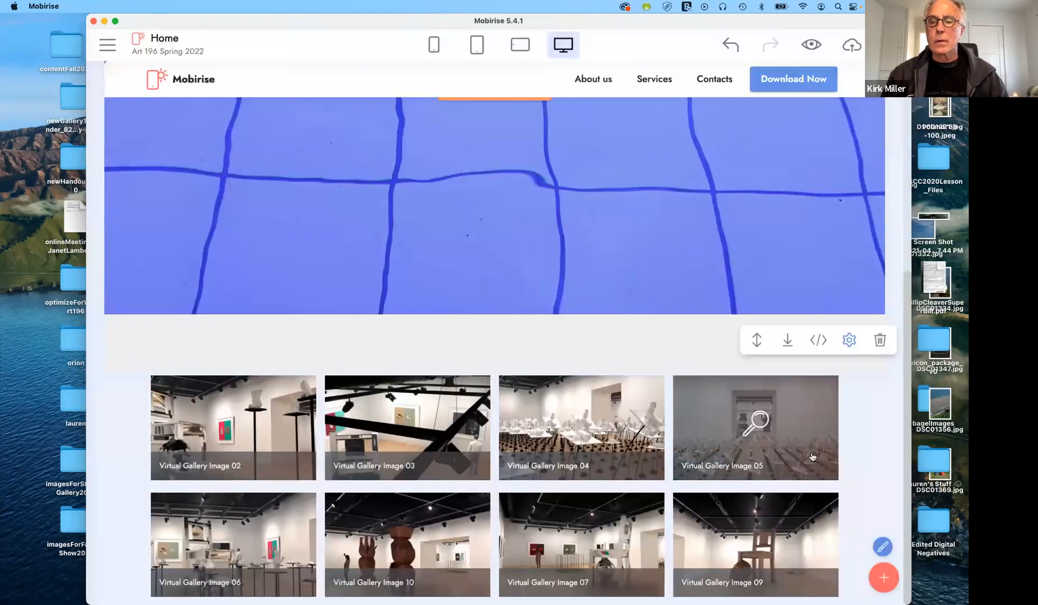
click(883, 581)
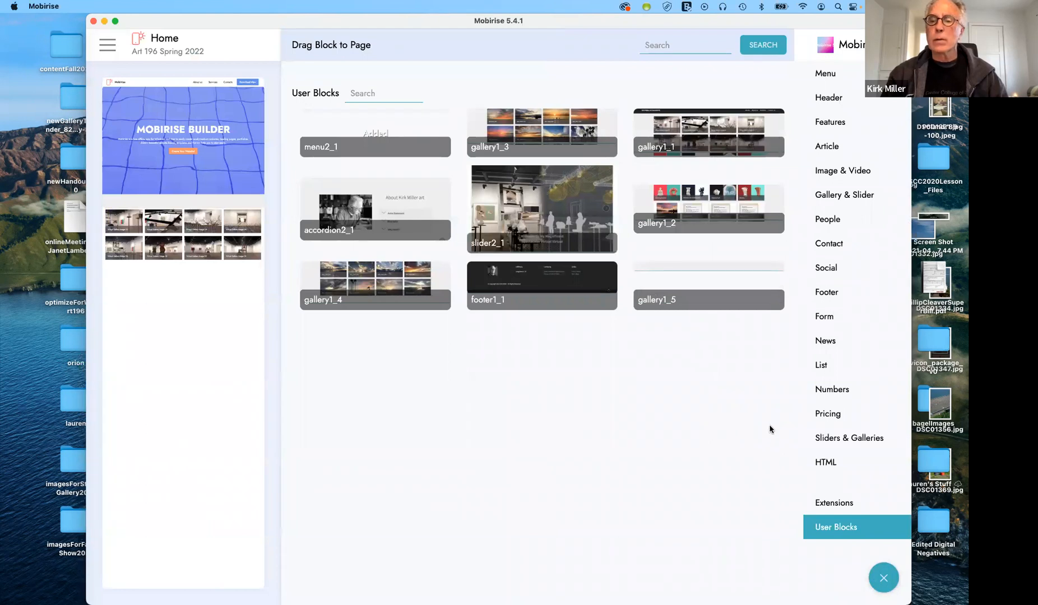
click(827, 317)
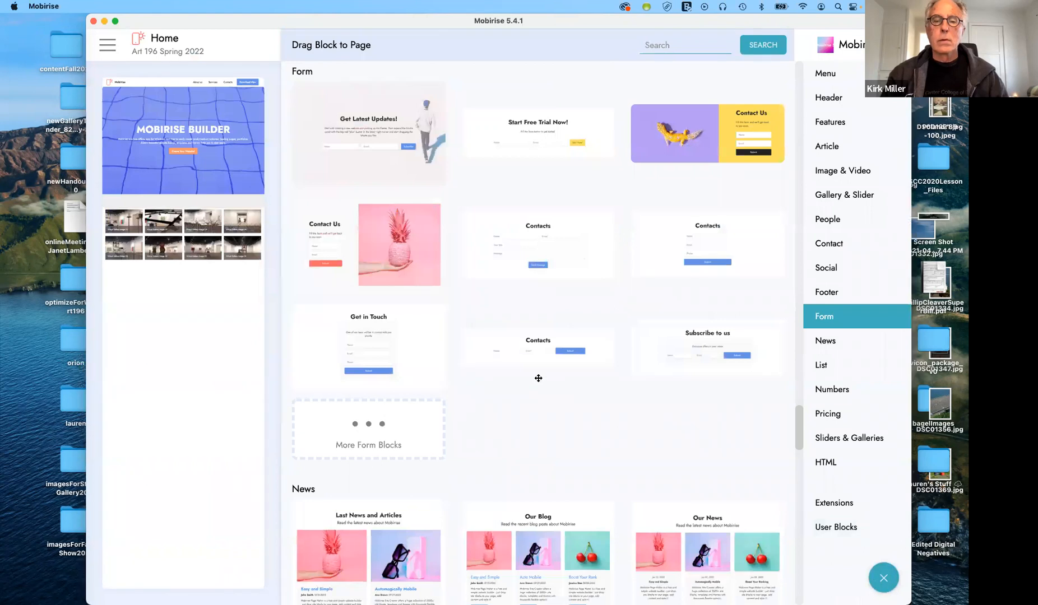
drag(550, 349, 507, 348)
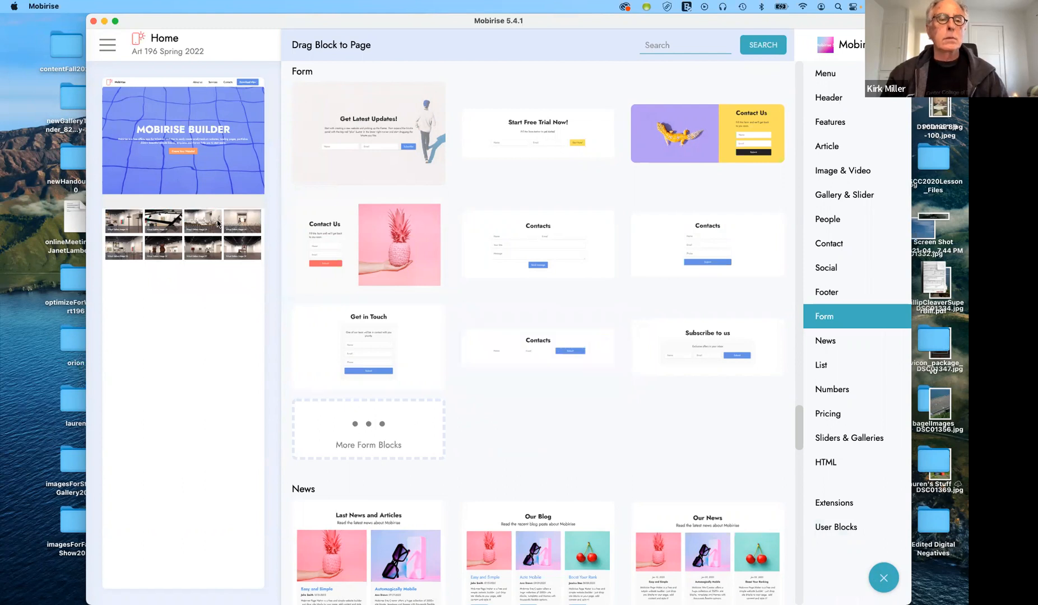
click(187, 220)
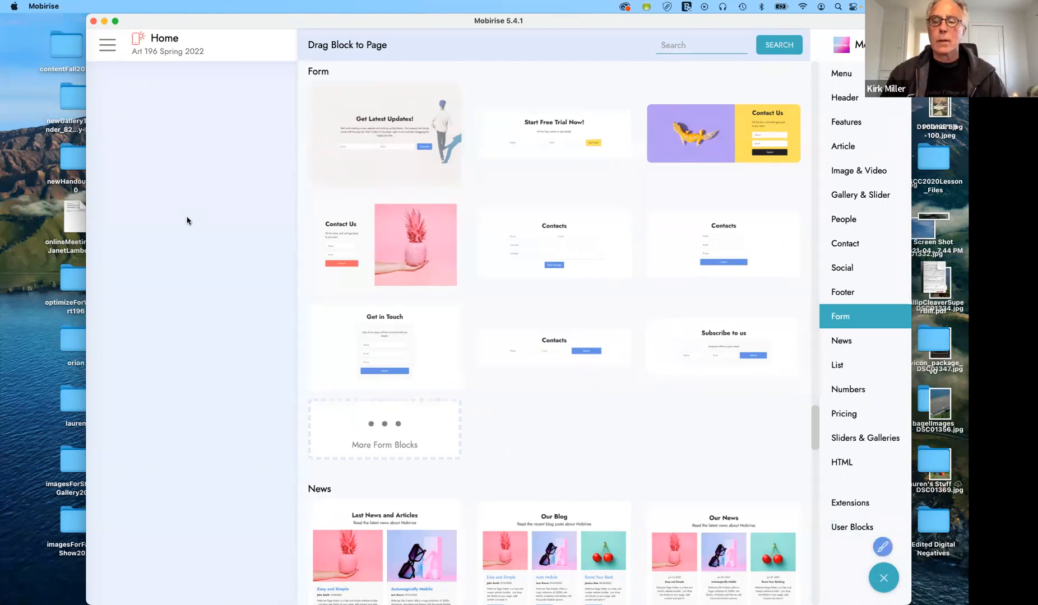
Delete the Virtual Gallery image block and bring the block library back up
scroll(857, 480, down, 6)
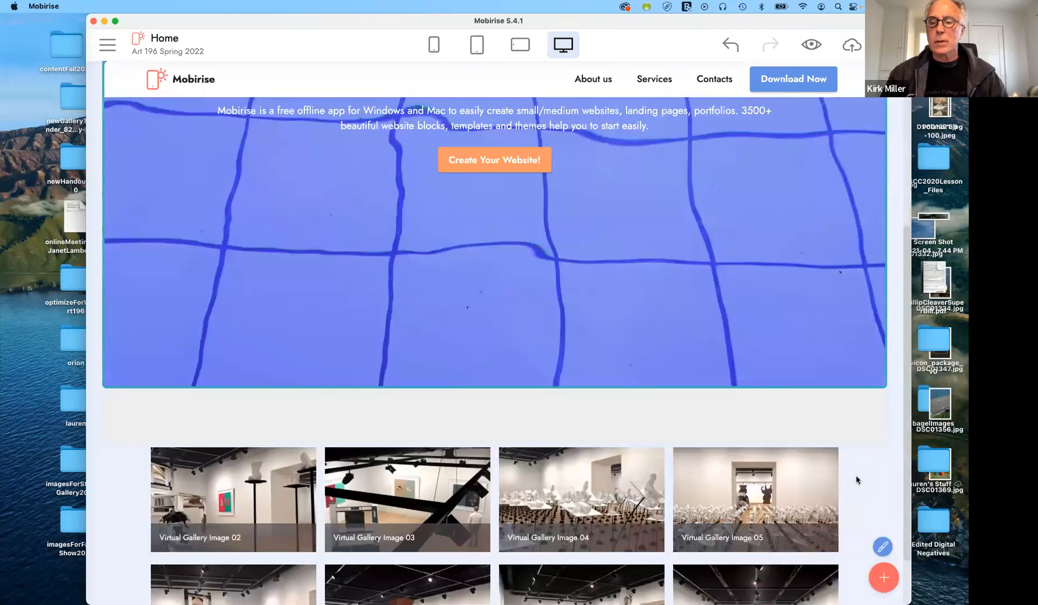
mouse_move(848, 530)
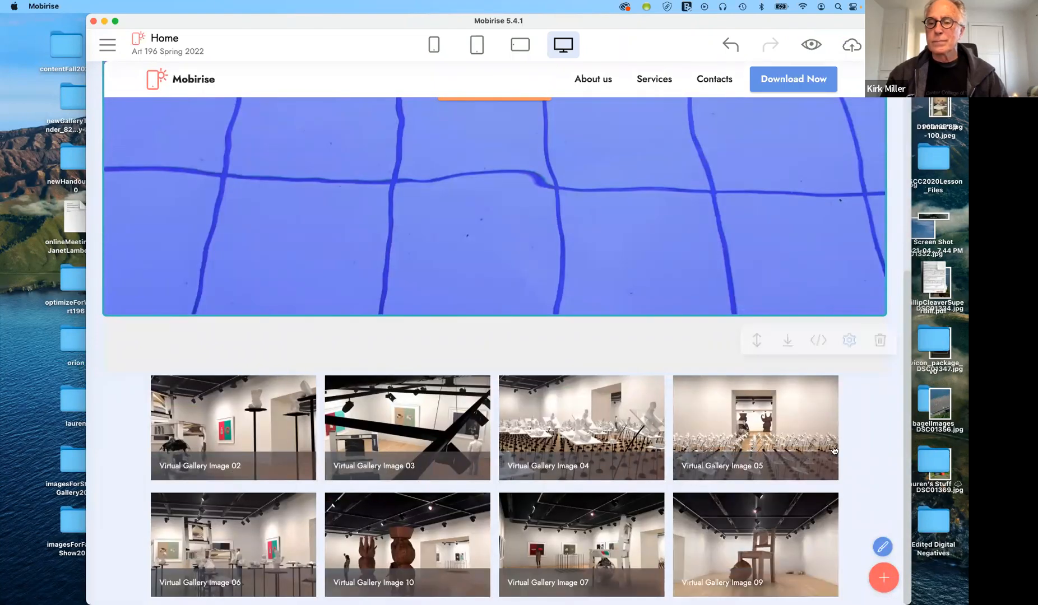
click(877, 347)
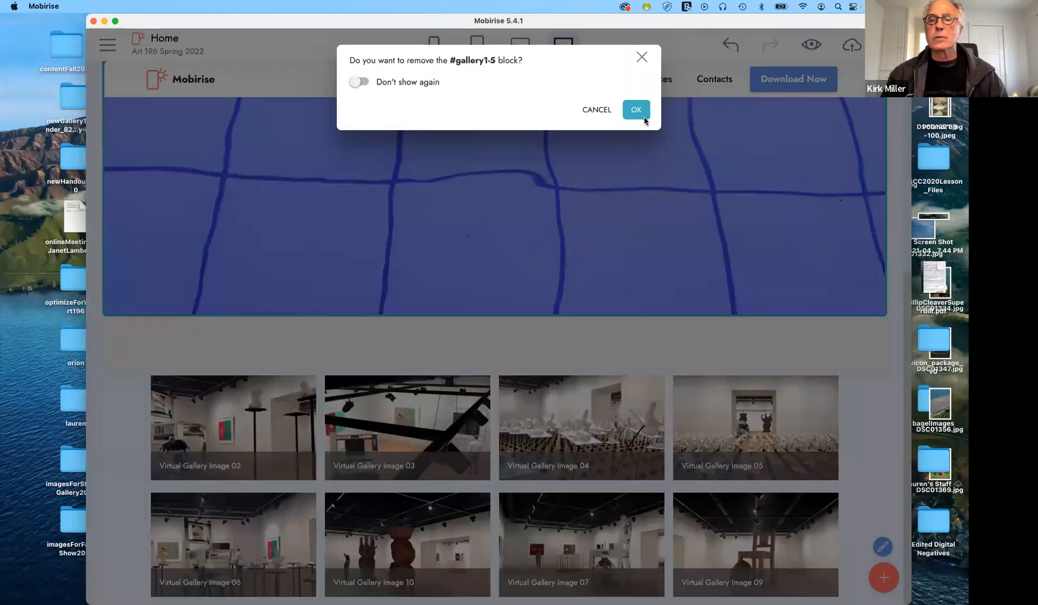
key(Return)
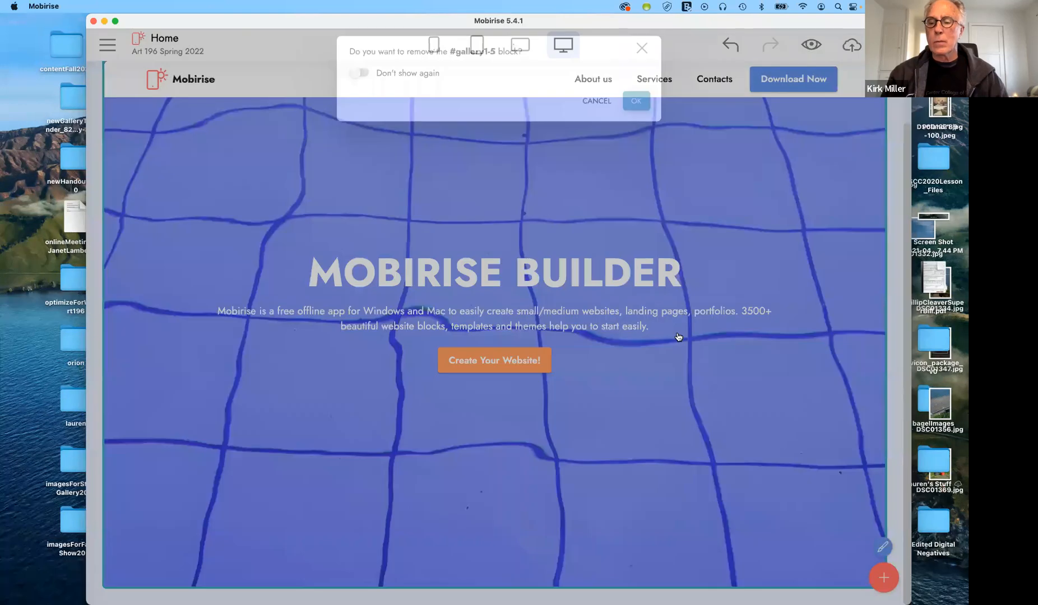
click(882, 576)
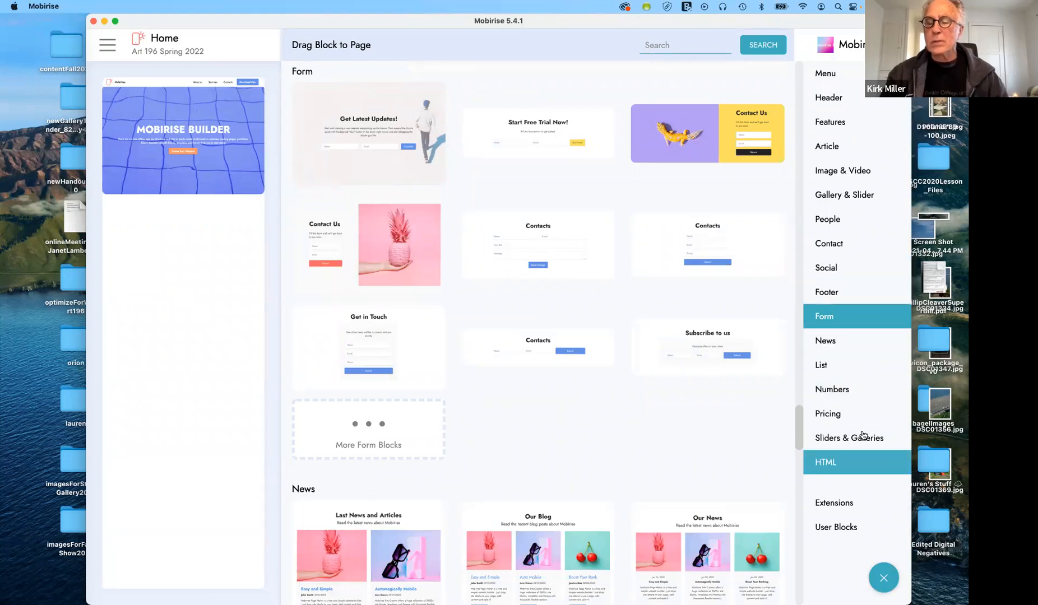
Place the Gallery with Popup Slider block from Gallery & Slider directly below the hero
scroll(713, 379, down, 4)
scroll(713, 379, down, 10)
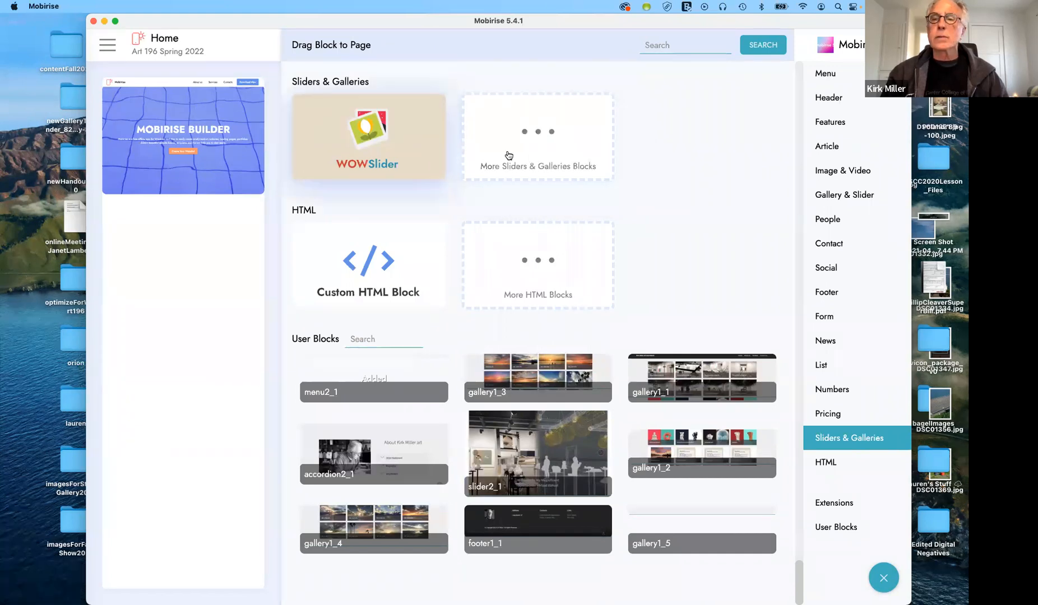
click(827, 196)
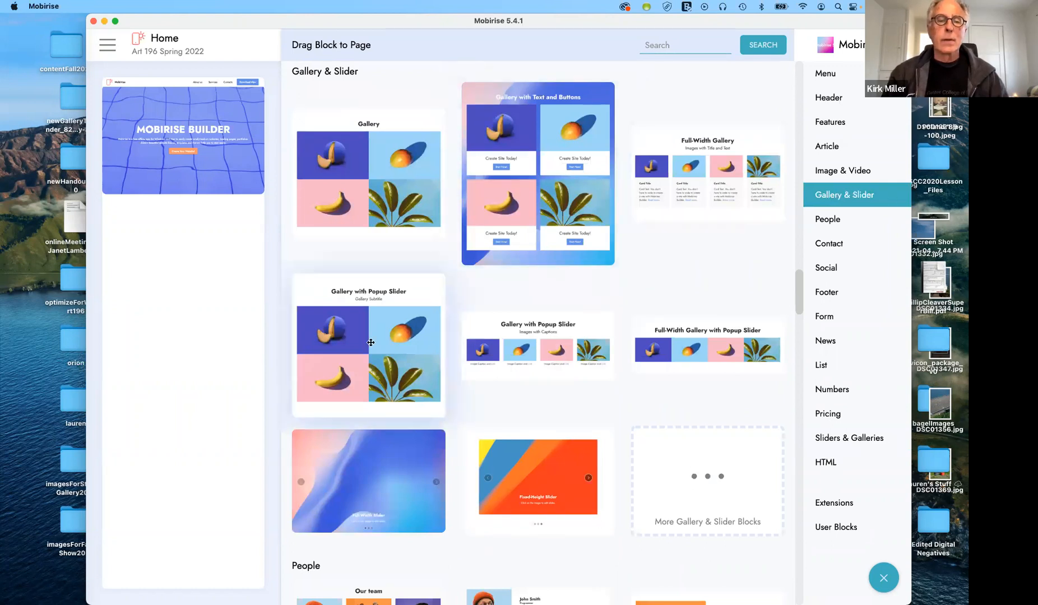
drag(370, 342, 206, 255)
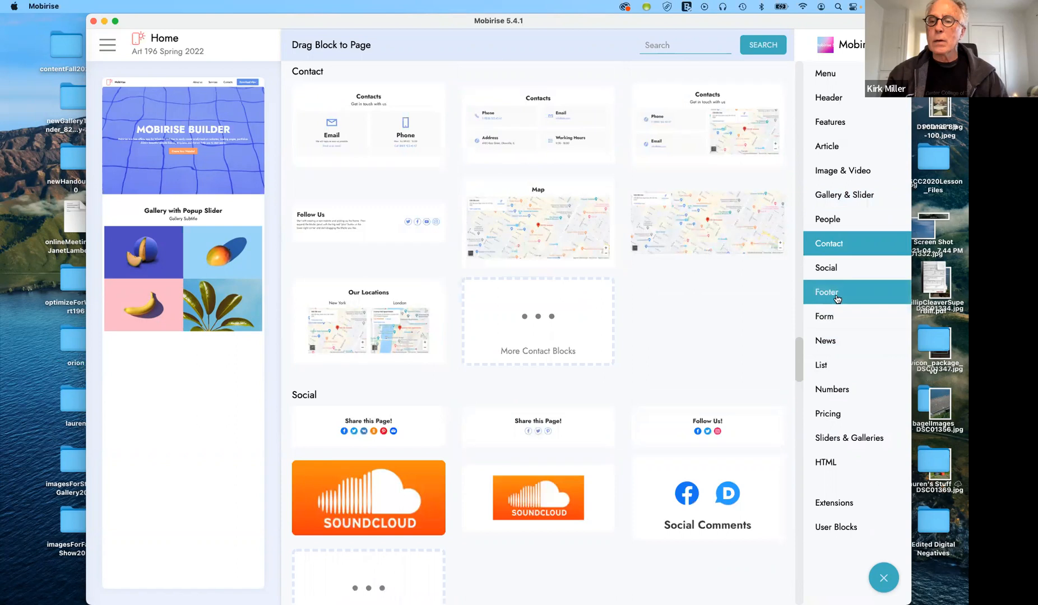
Add a Contacts form and a dark footer block below the gallery, then close the library
click(832, 315)
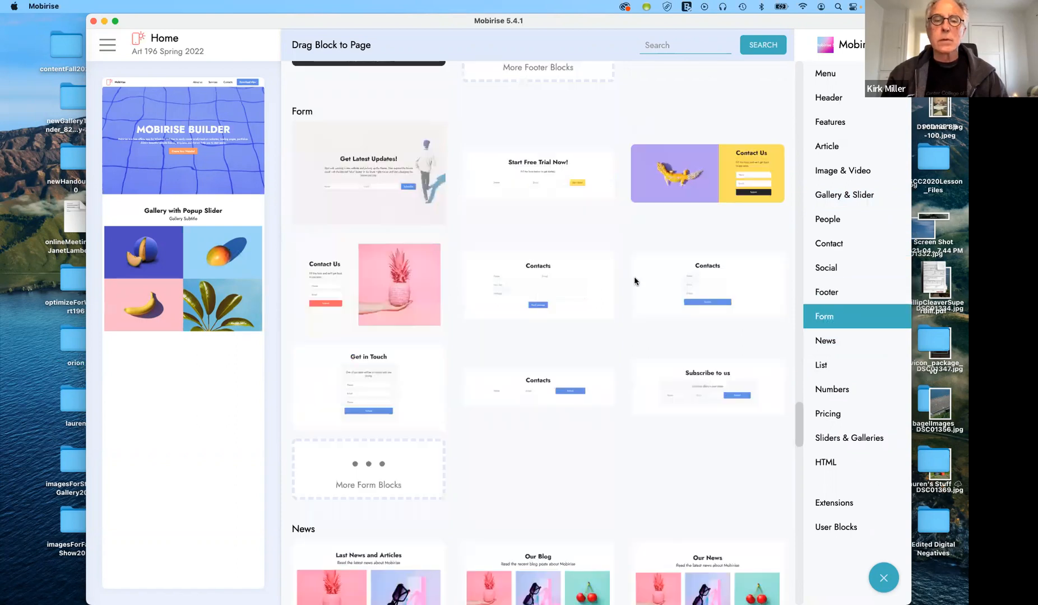
drag(553, 244, 204, 378)
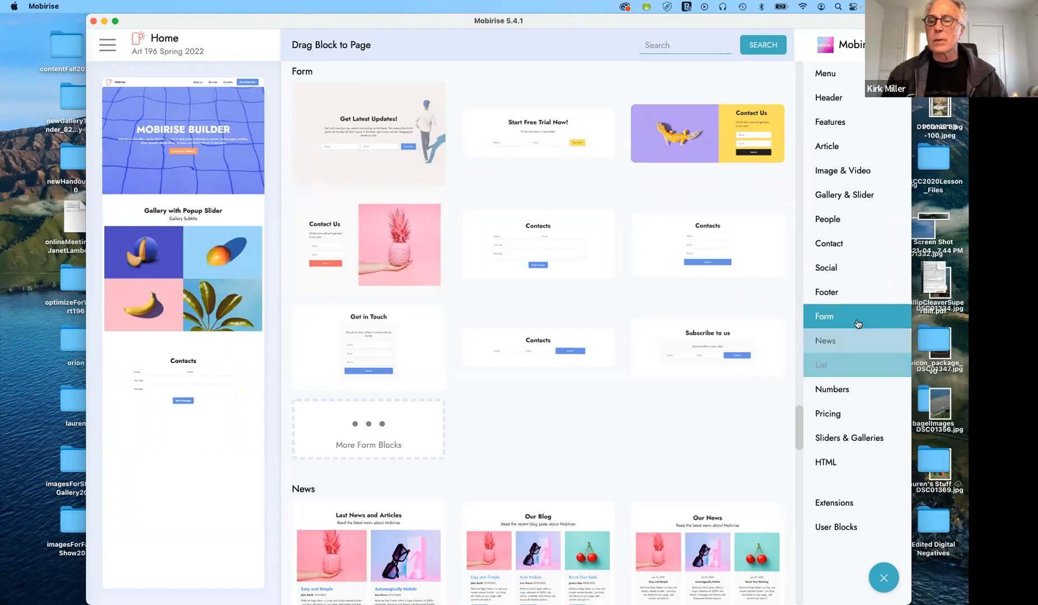
click(835, 293)
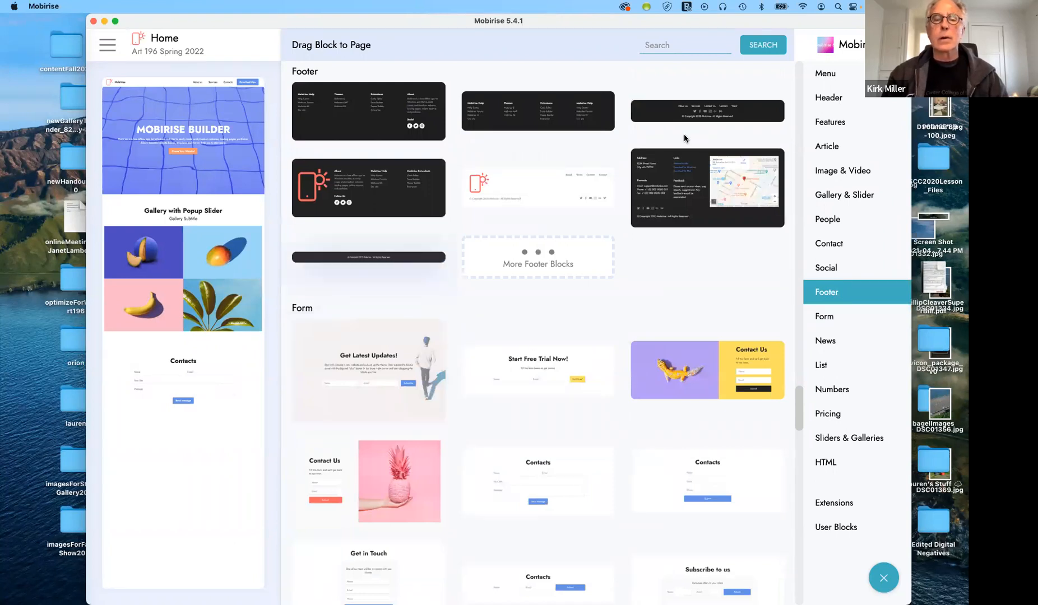
drag(392, 185, 189, 408)
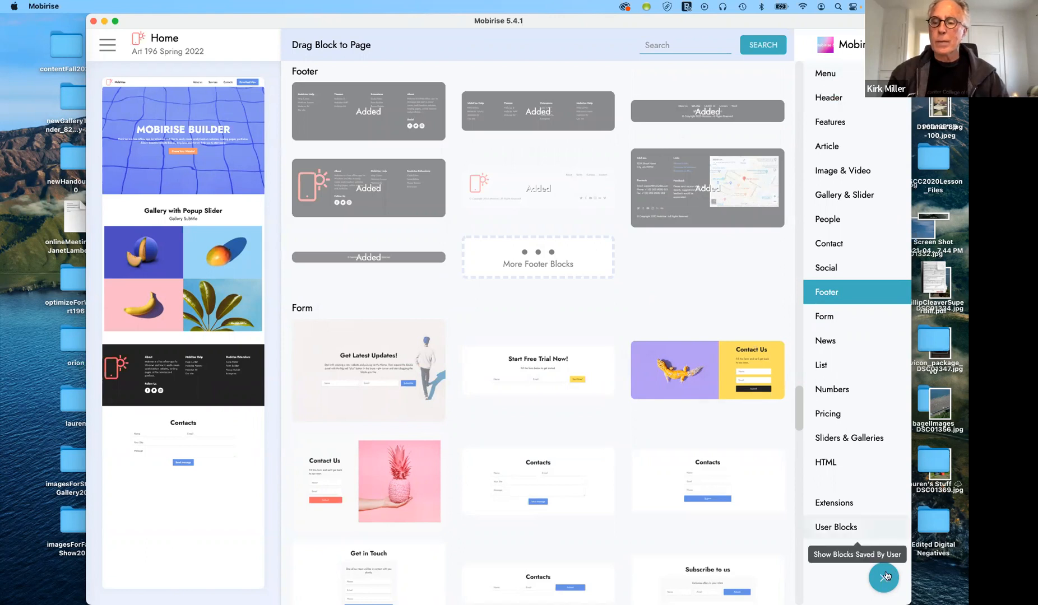
key(Escape)
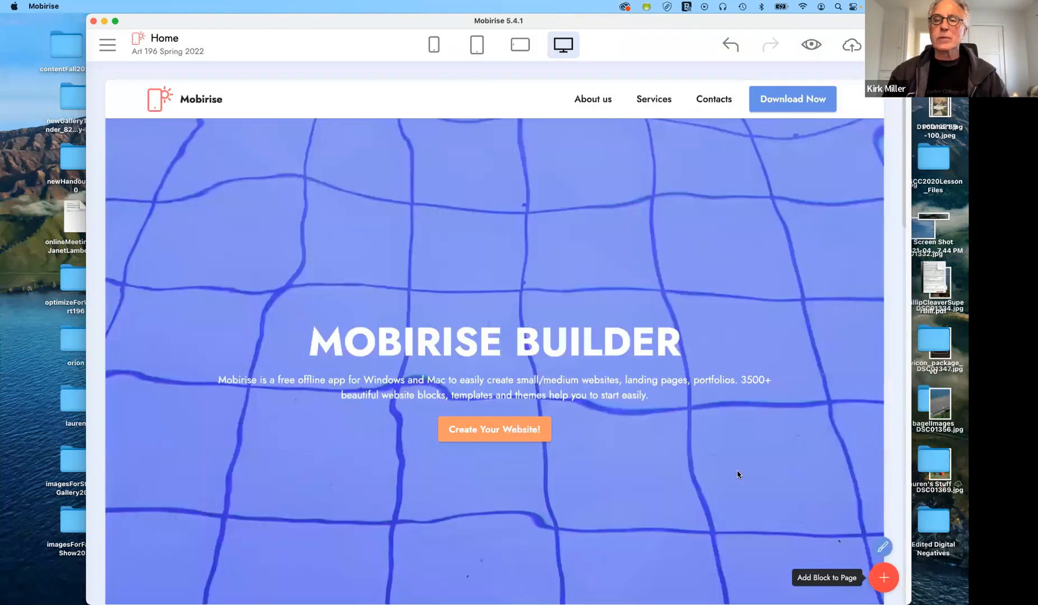
scroll(711, 431, down, 4)
scroll(713, 431, down, 15)
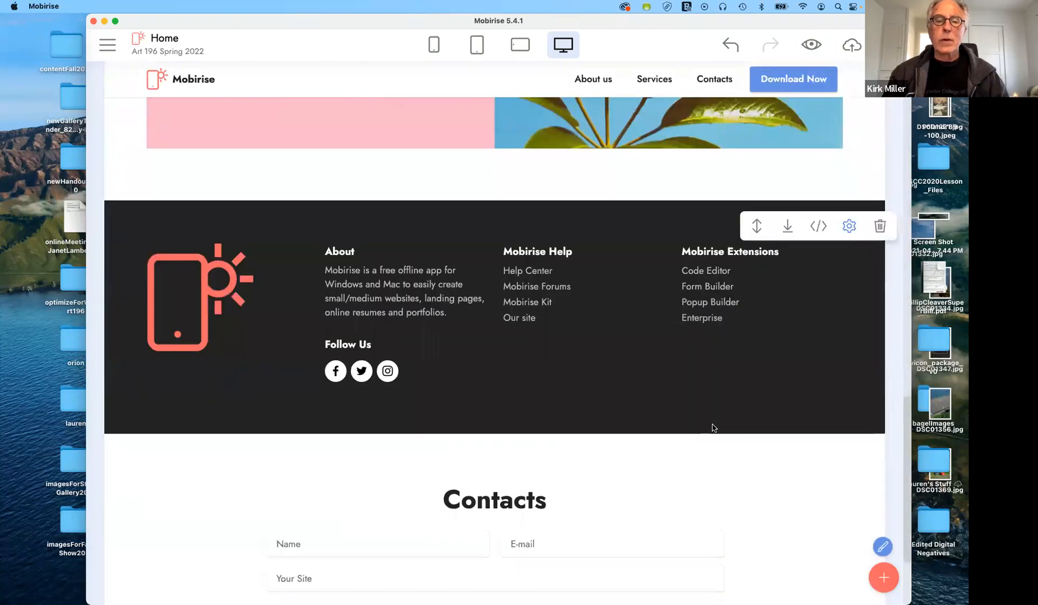
scroll(713, 428, down, 3)
scroll(713, 428, up, 8)
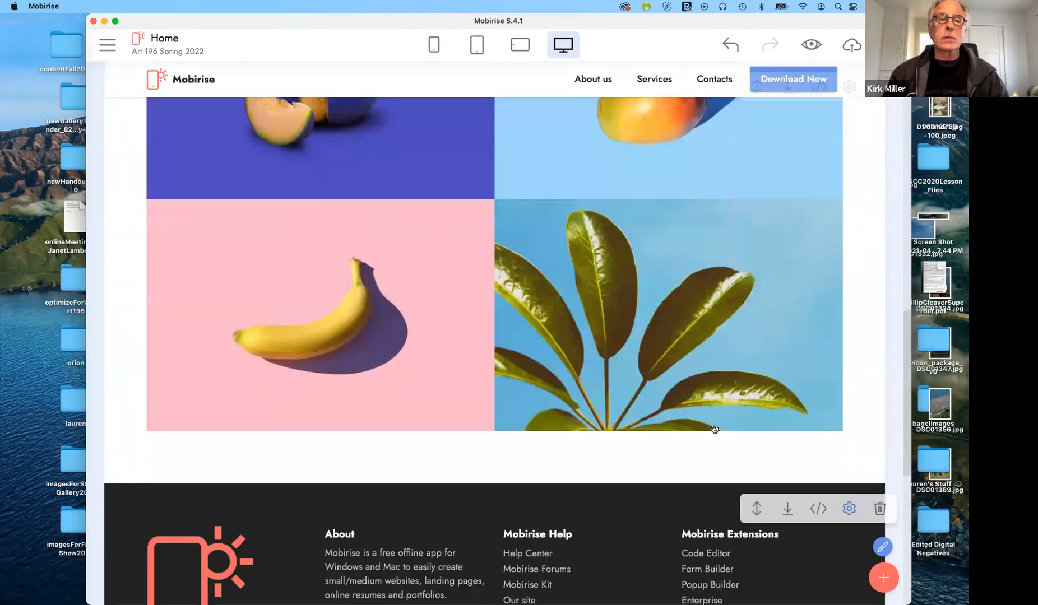
scroll(713, 429, up, 8)
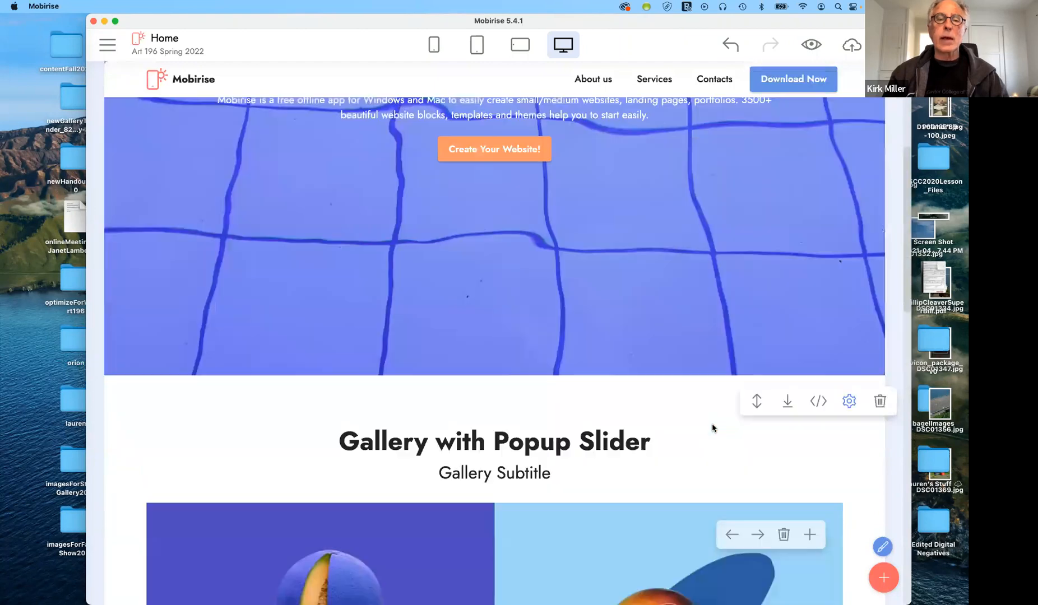
scroll(712, 424, up, 4)
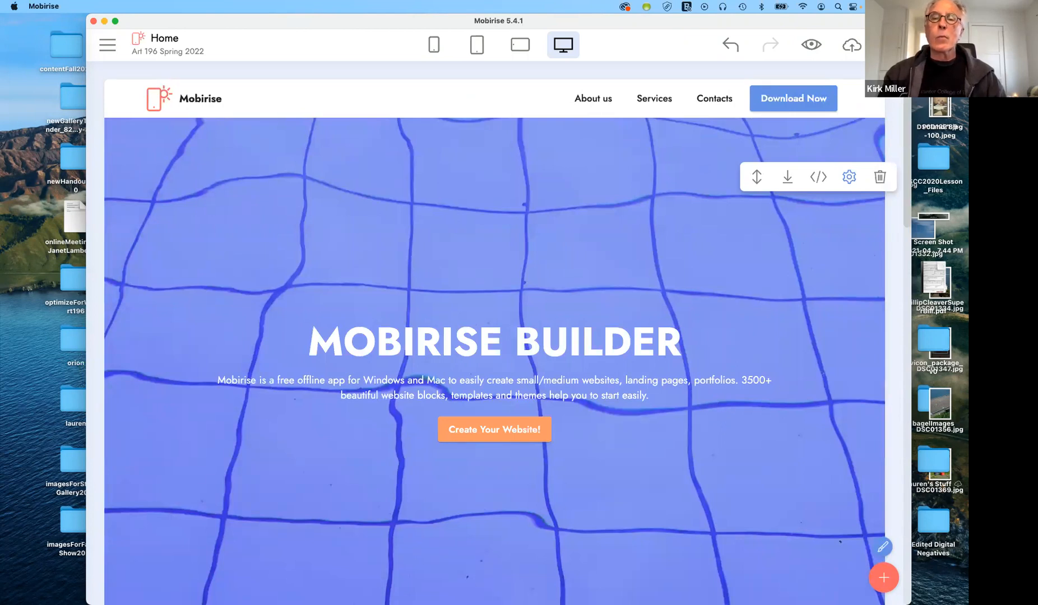
mouse_move(569, 91)
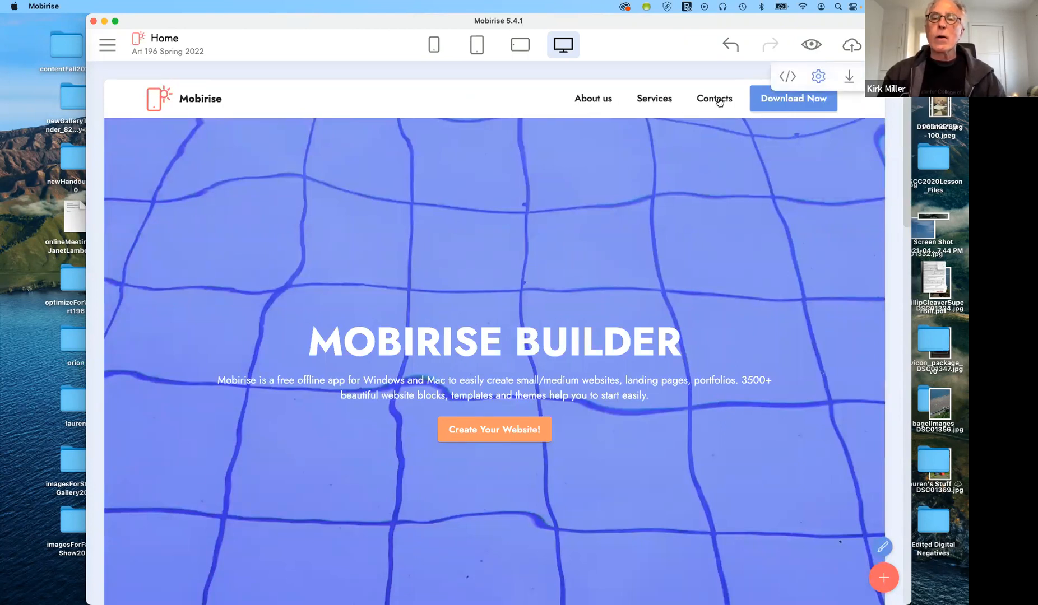
mouse_move(535, 162)
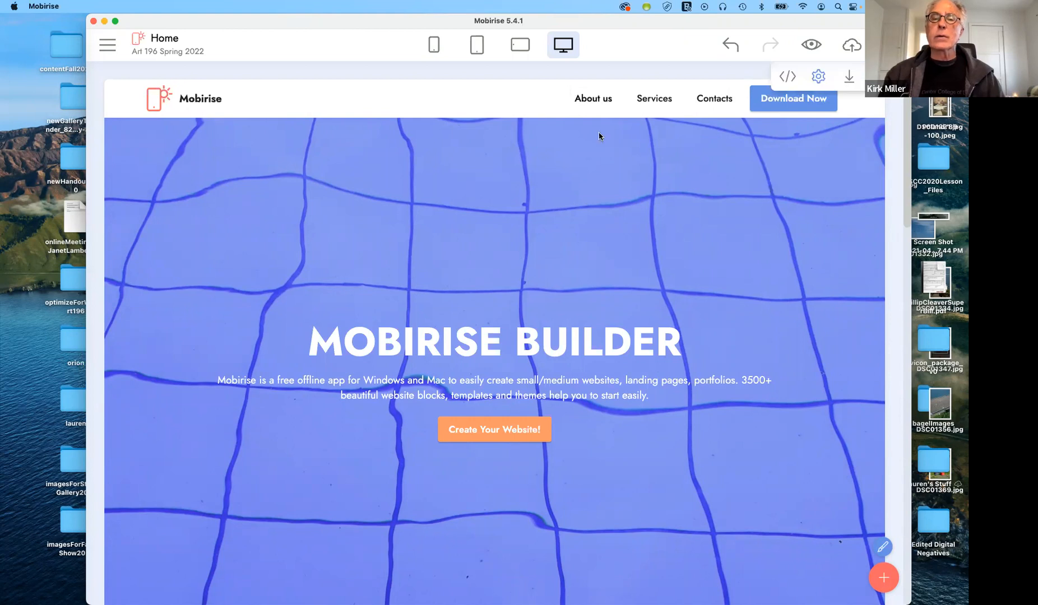
scroll(580, 265, down, 1)
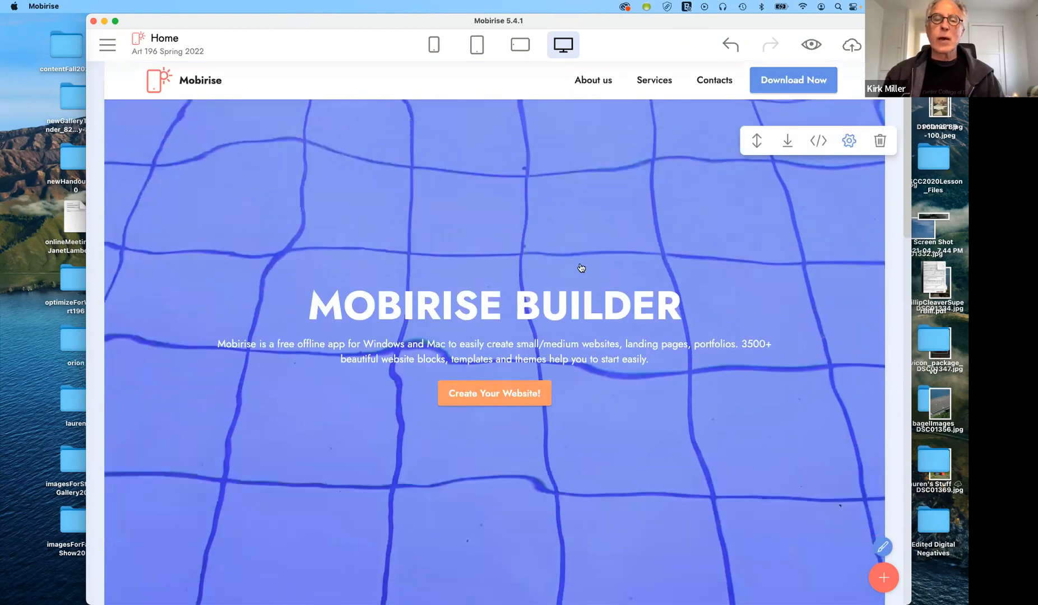
scroll(581, 267, down, 10)
scroll(581, 261, up, 4)
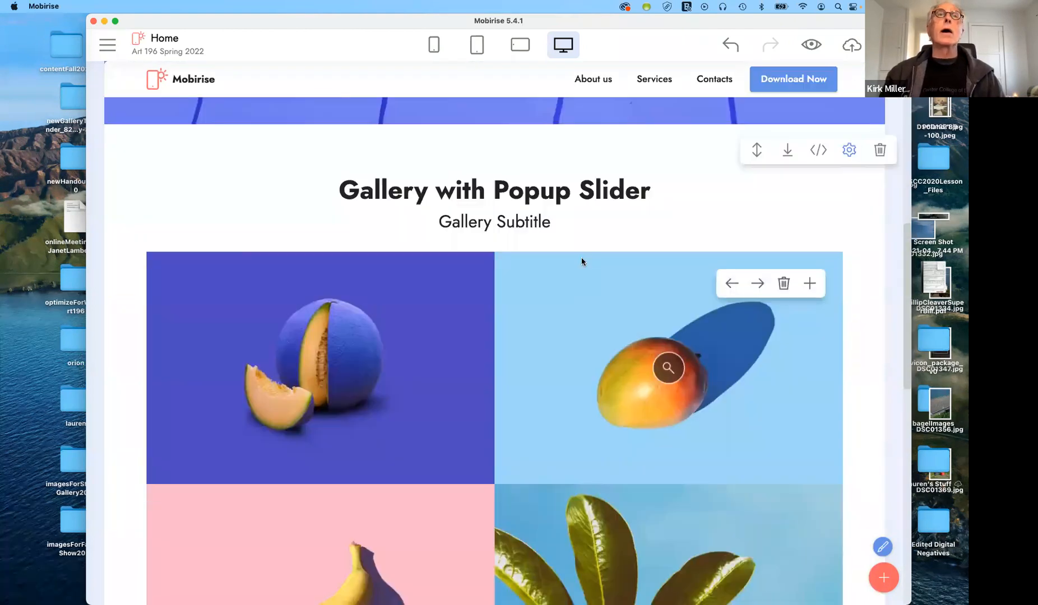
scroll(581, 261, up, 8)
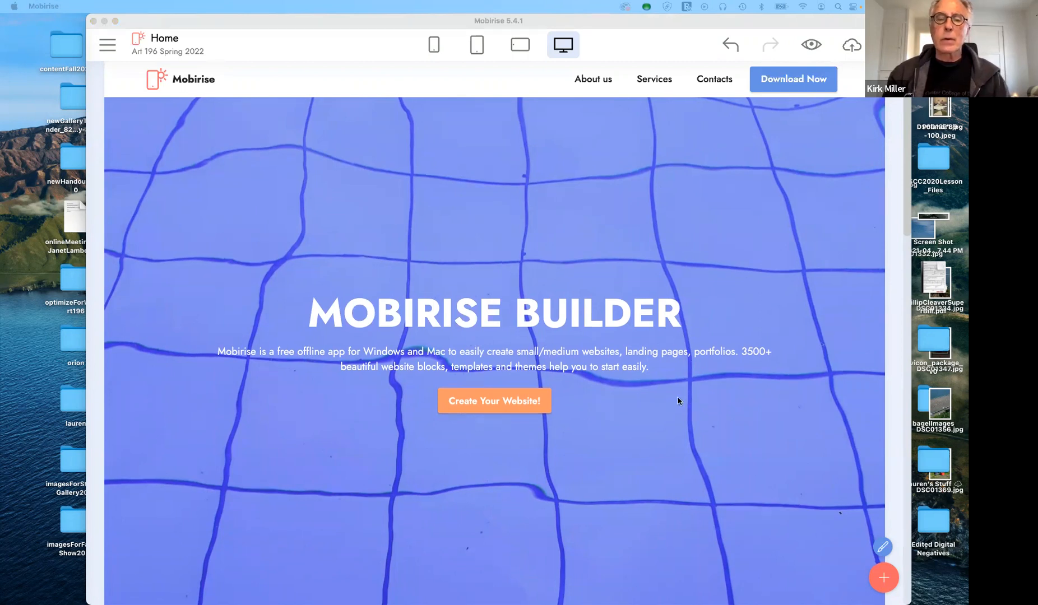
scroll(677, 401, down, 7)
scroll(678, 401, up, 5)
scroll(678, 401, up, 3)
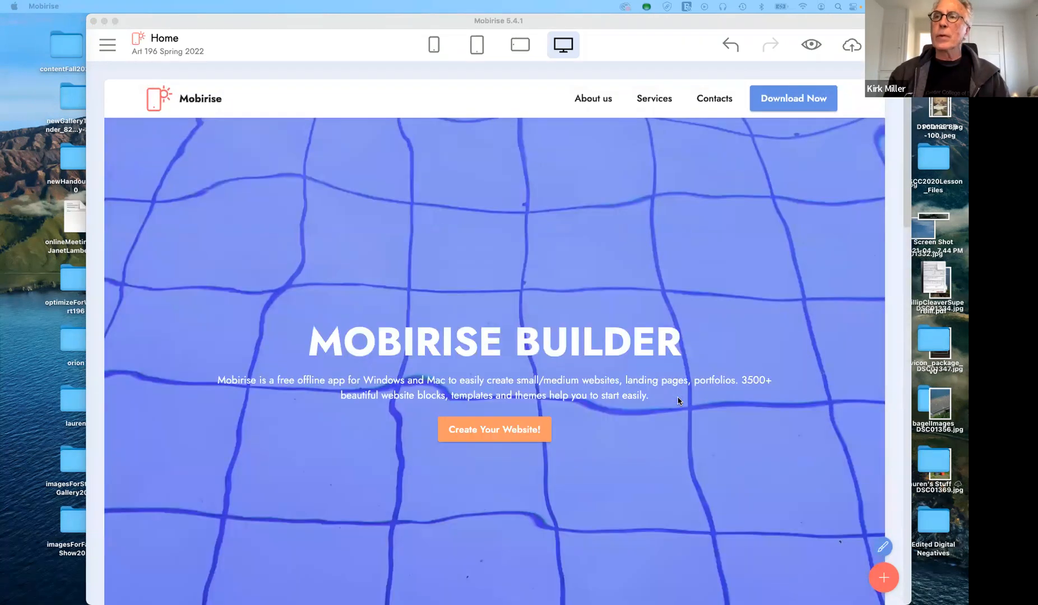
scroll(678, 400, down, 2)
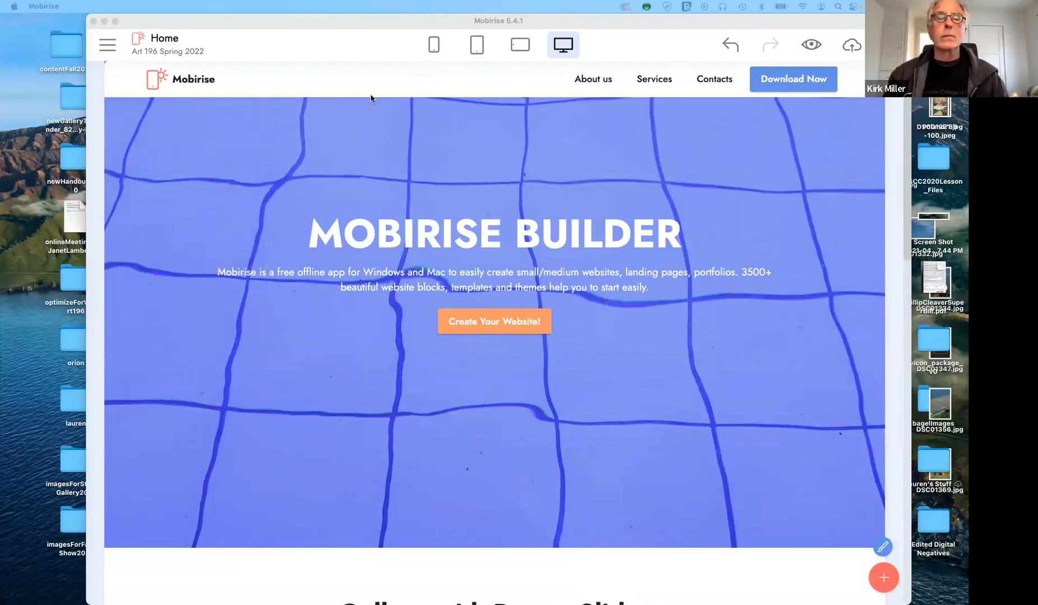
Switch off Logo in the navbar's Block Parameters so only the brand name shows
click(429, 81)
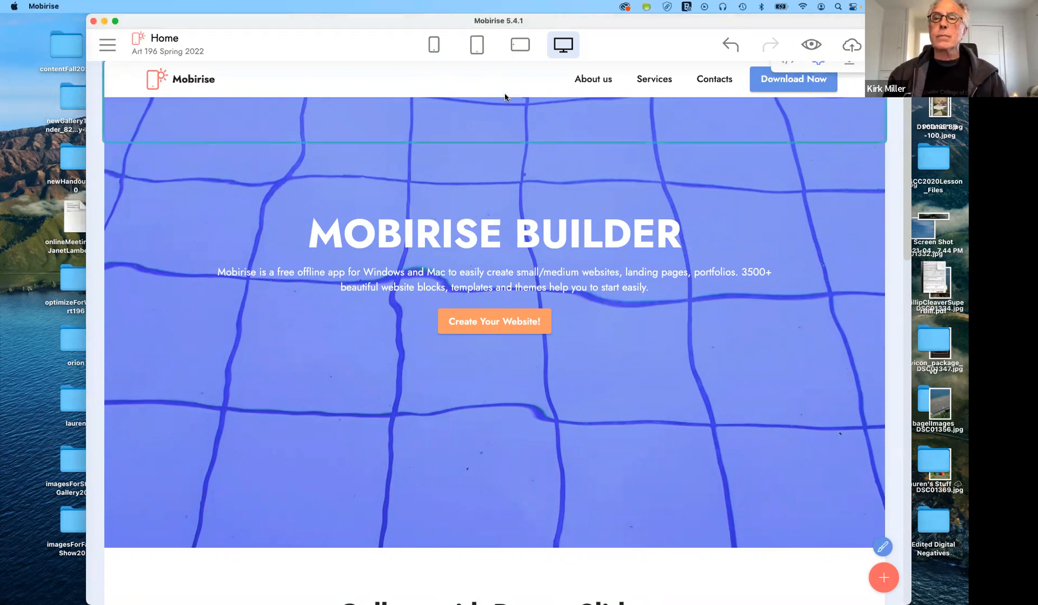
scroll(504, 97, down, 3)
scroll(498, 92, up, 5)
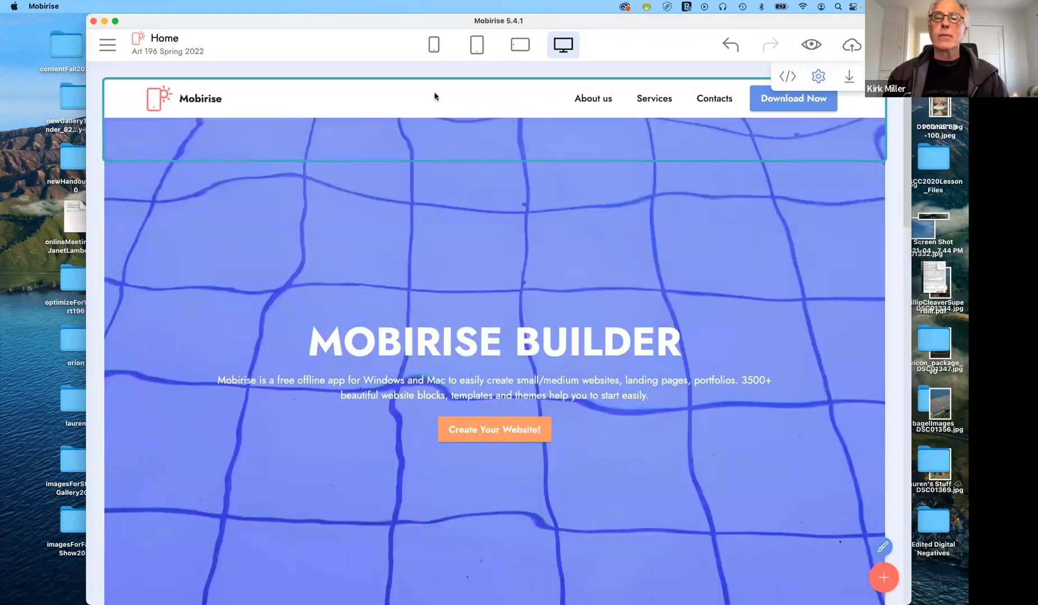
click(819, 73)
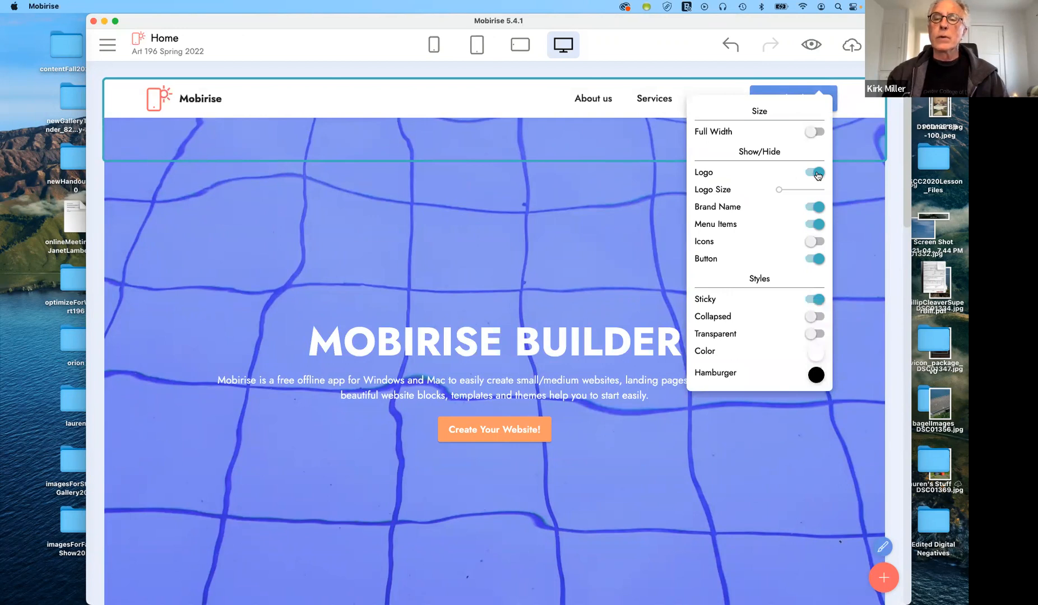
click(816, 174)
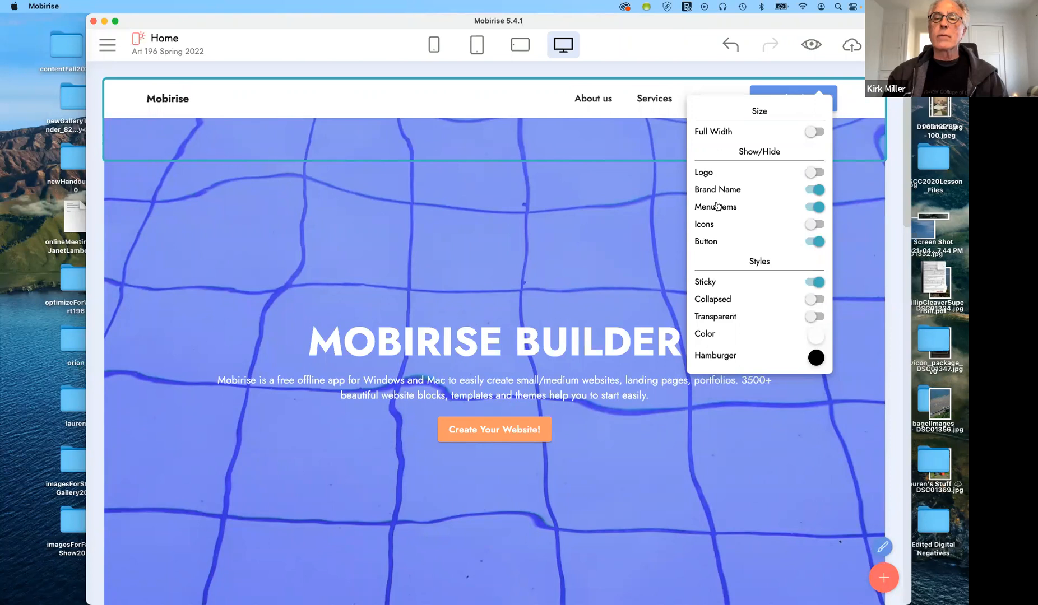
click(107, 45)
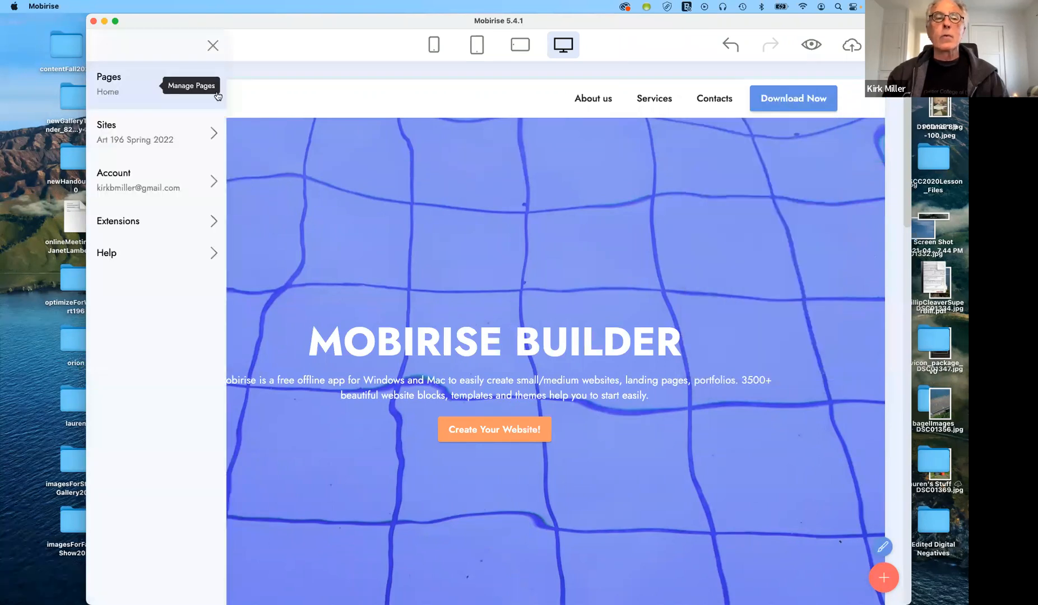
mouse_move(755, 163)
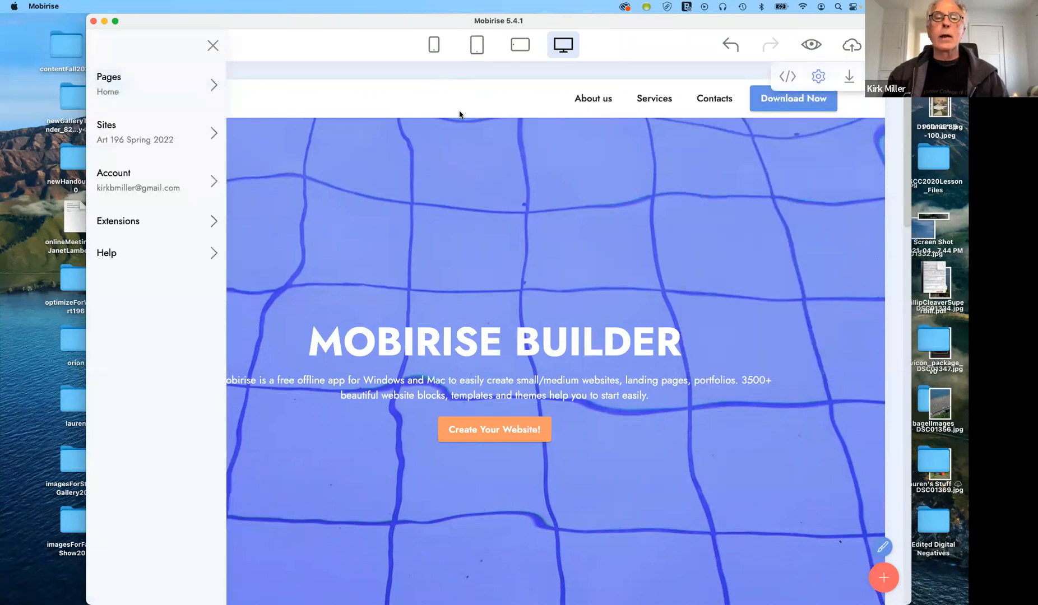
click(213, 46)
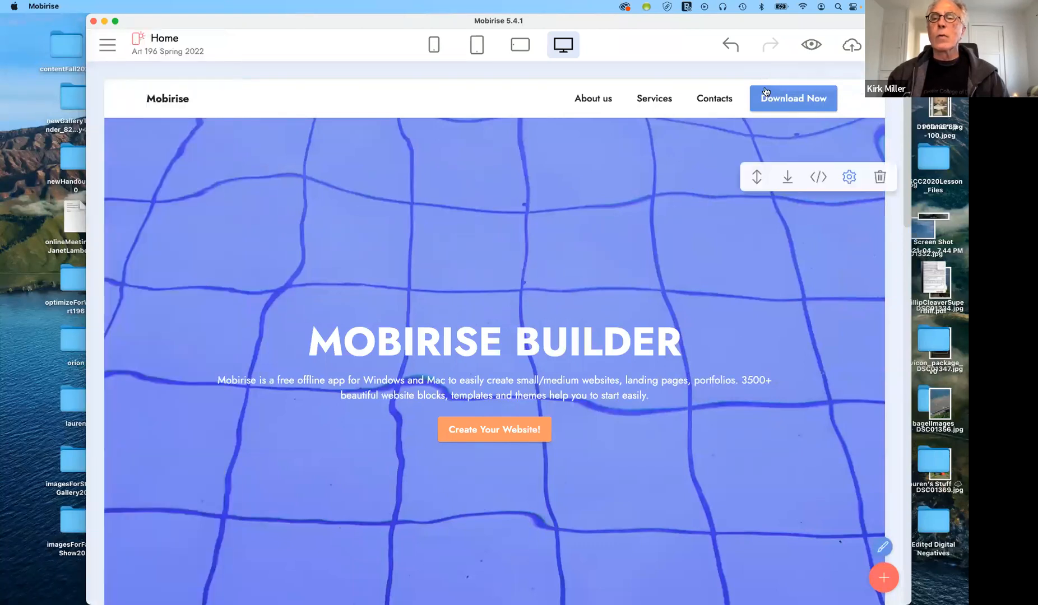
Turn the navbar's social Icons on to preview them, then switch them off again
click(820, 76)
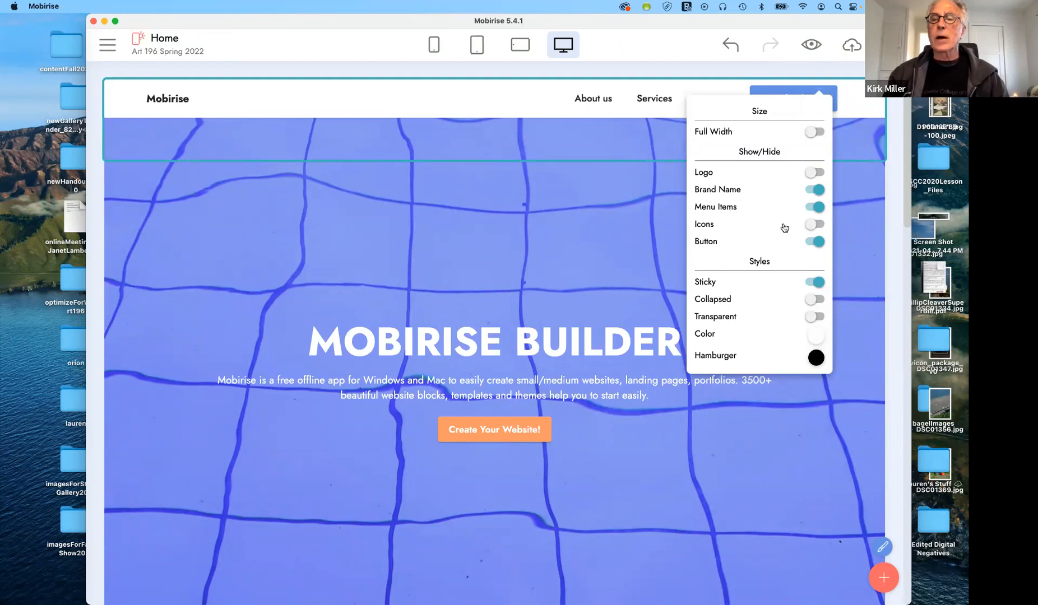
click(810, 226)
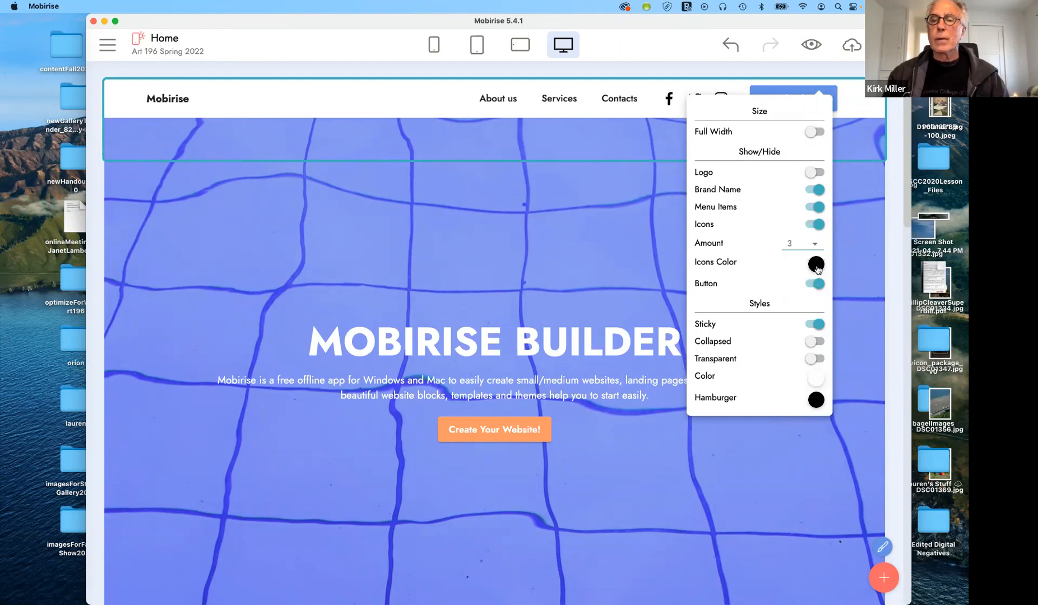
click(664, 139)
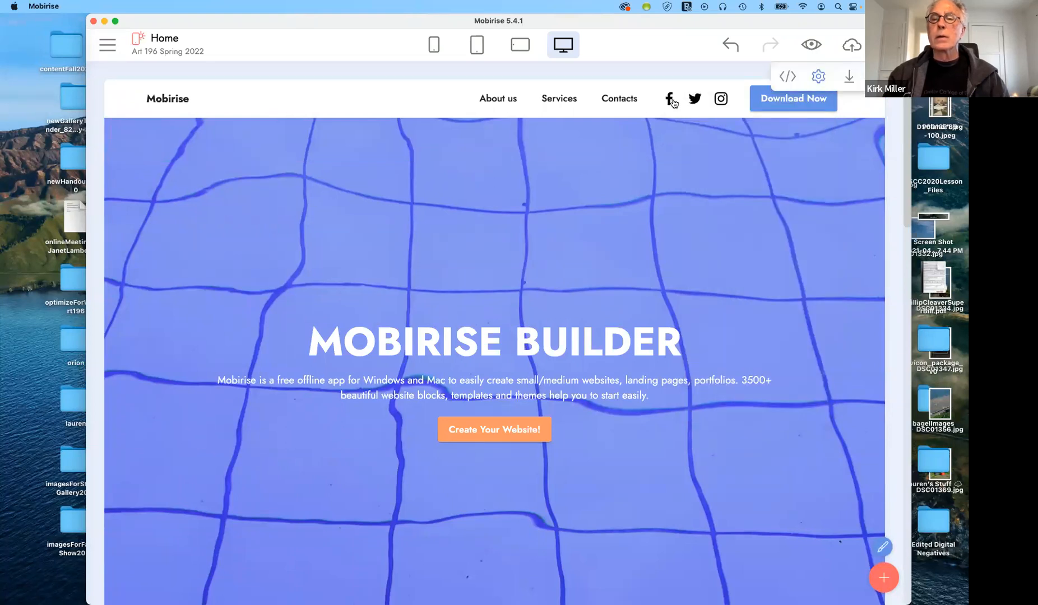
click(817, 77)
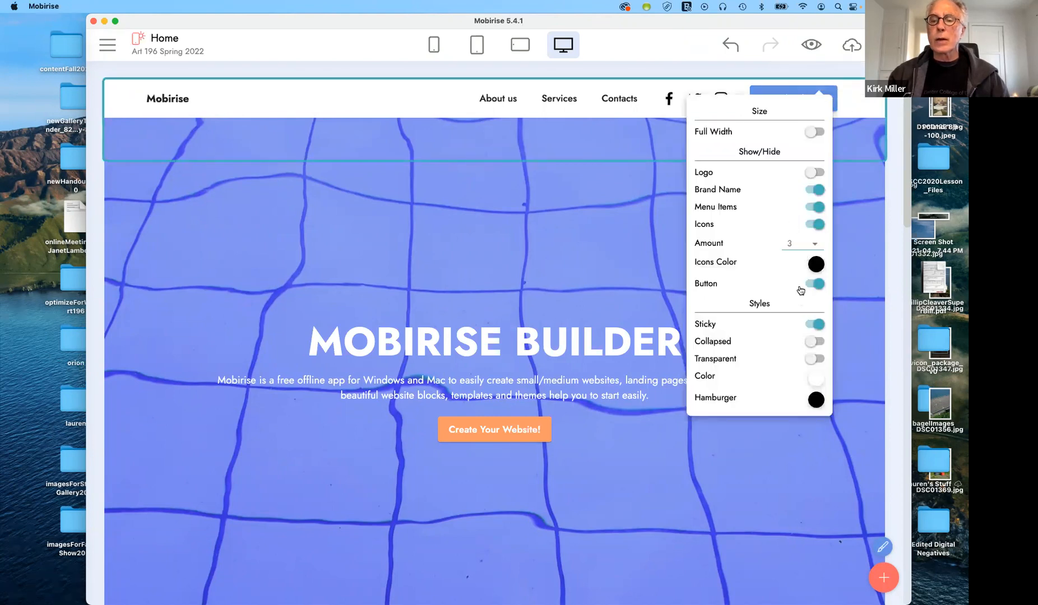
click(817, 225)
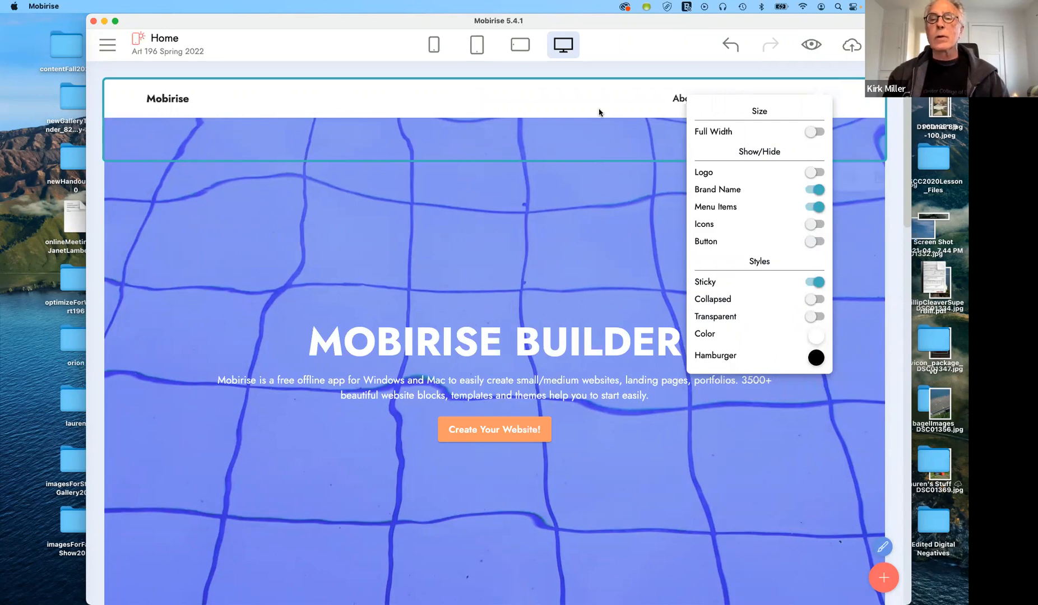
Set the menu bar background to dark blue, briefly trying sky blue and the hamburger layout
click(816, 337)
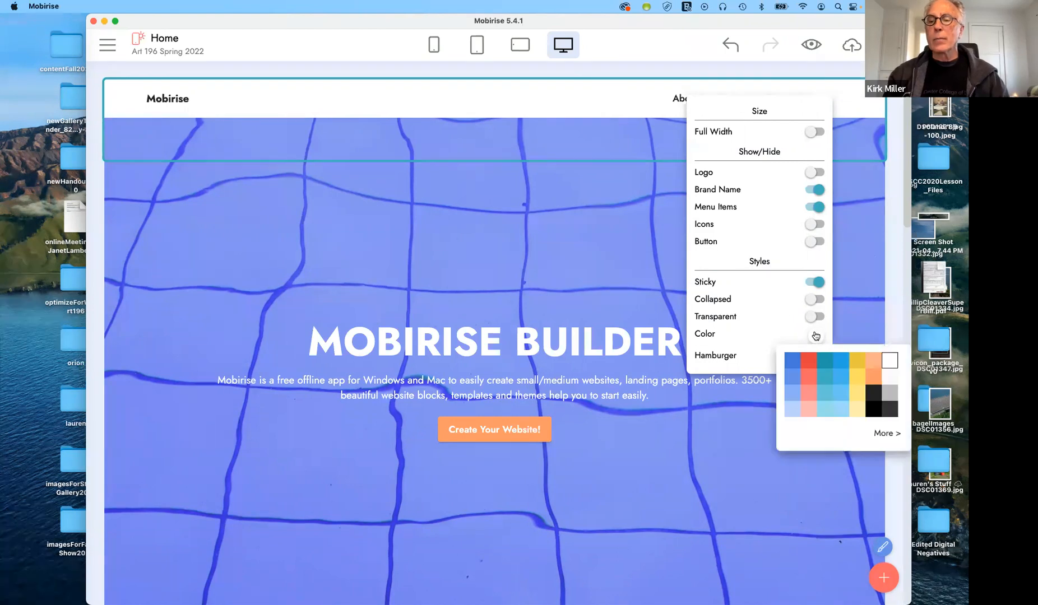
click(790, 363)
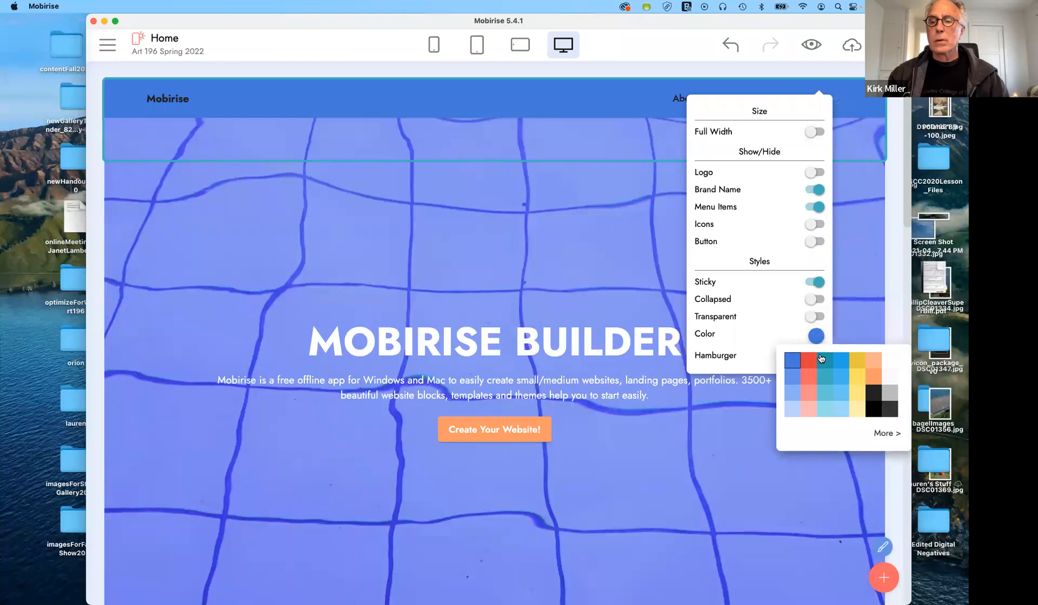
click(841, 360)
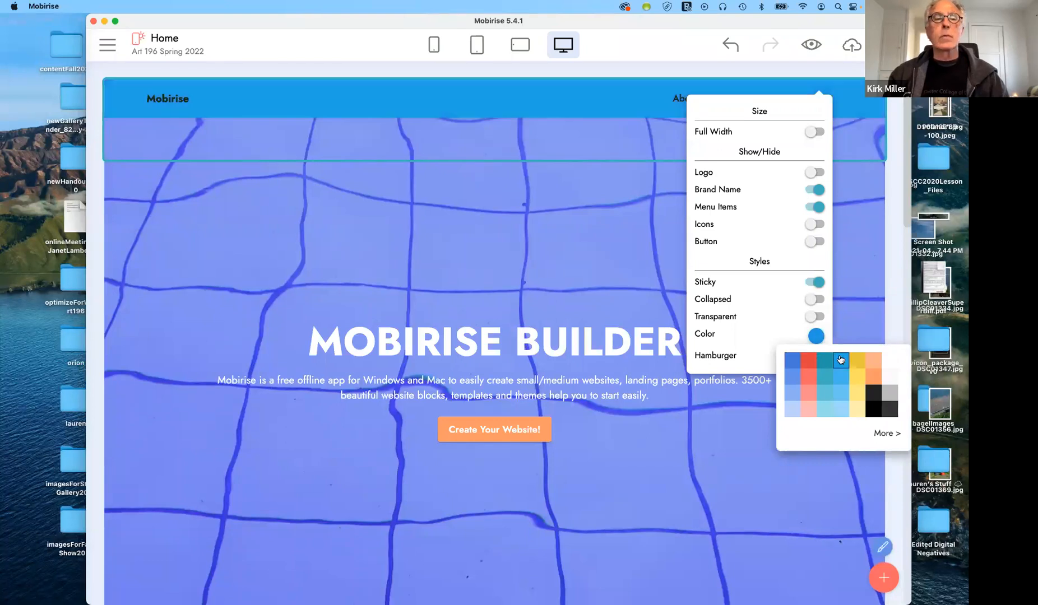
click(792, 359)
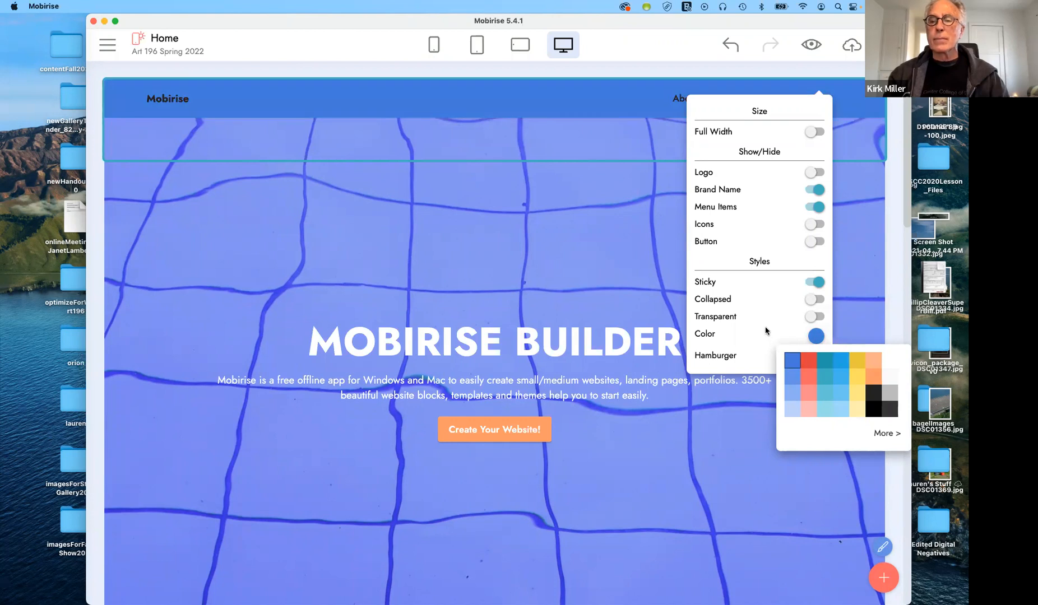
click(813, 301)
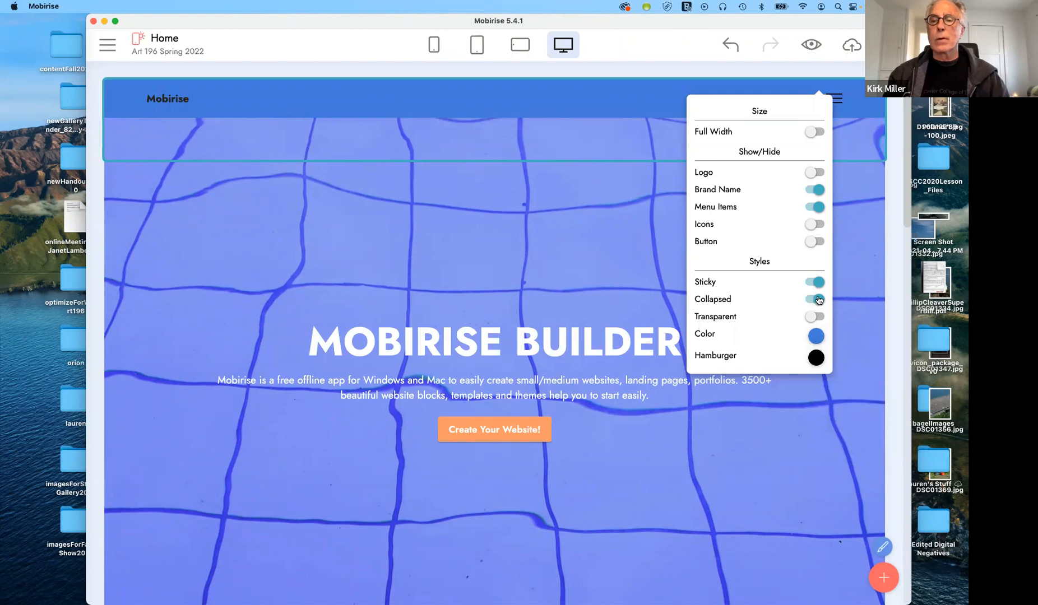
click(817, 299)
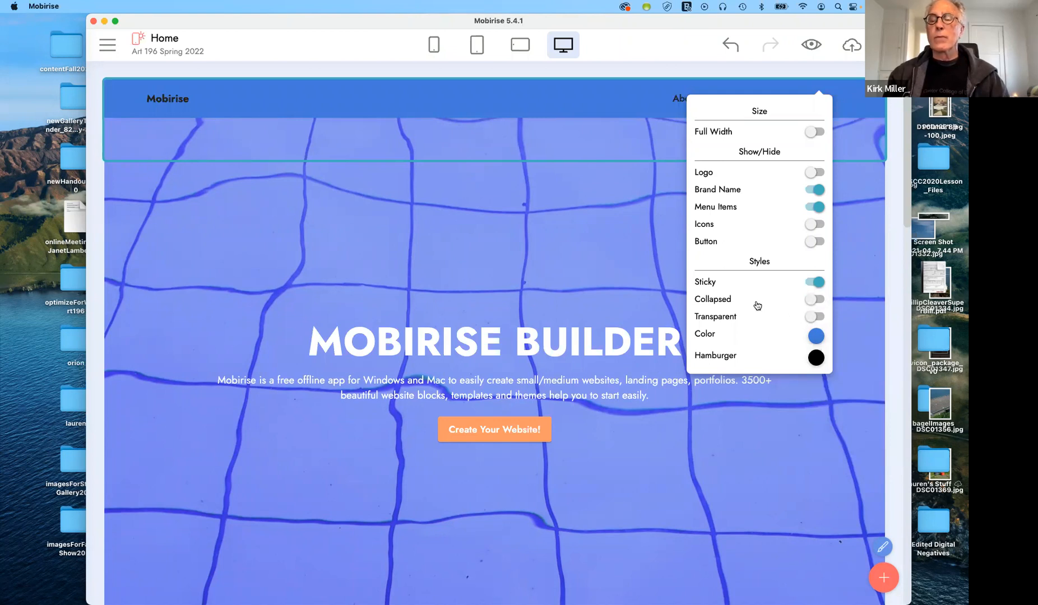
Try the Transparent option and its opacity slider, then return to a solid blue navbar
click(815, 317)
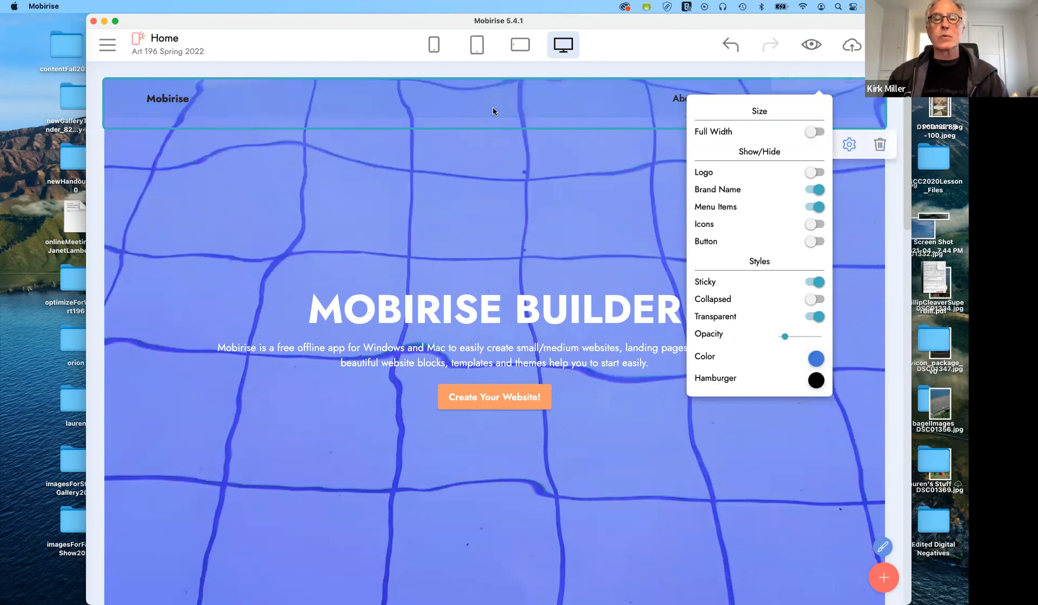
click(816, 318)
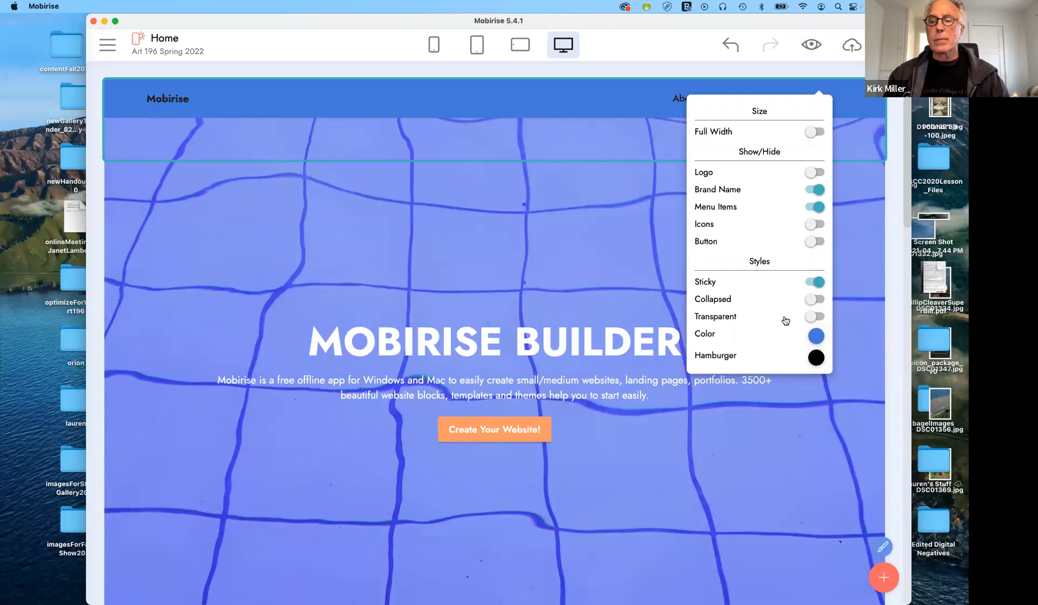
click(813, 317)
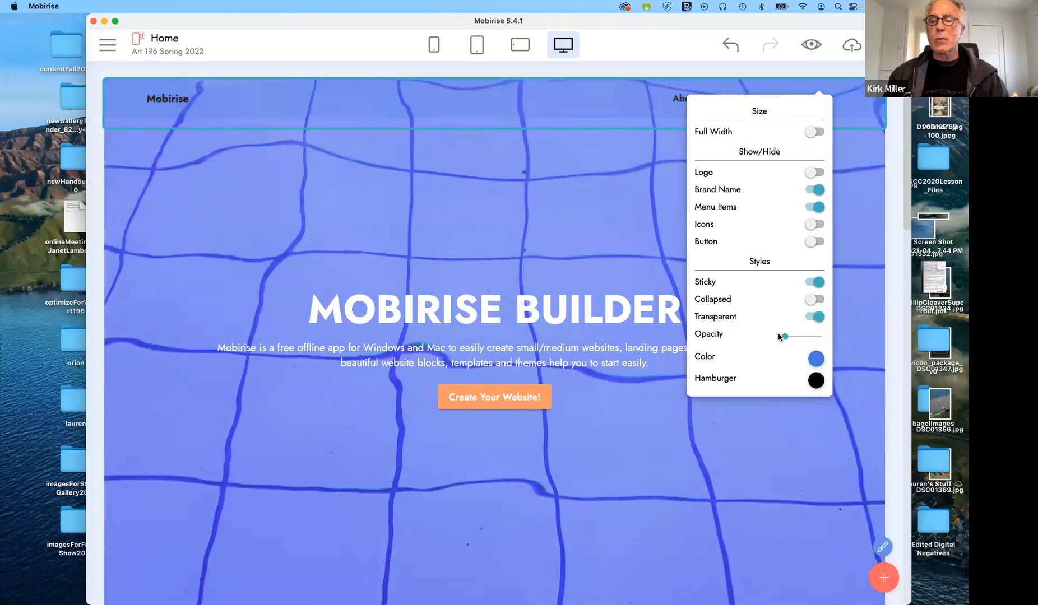
mouse_move(791, 335)
mouse_down()
mouse_move(807, 336)
mouse_move(775, 336)
mouse_up()
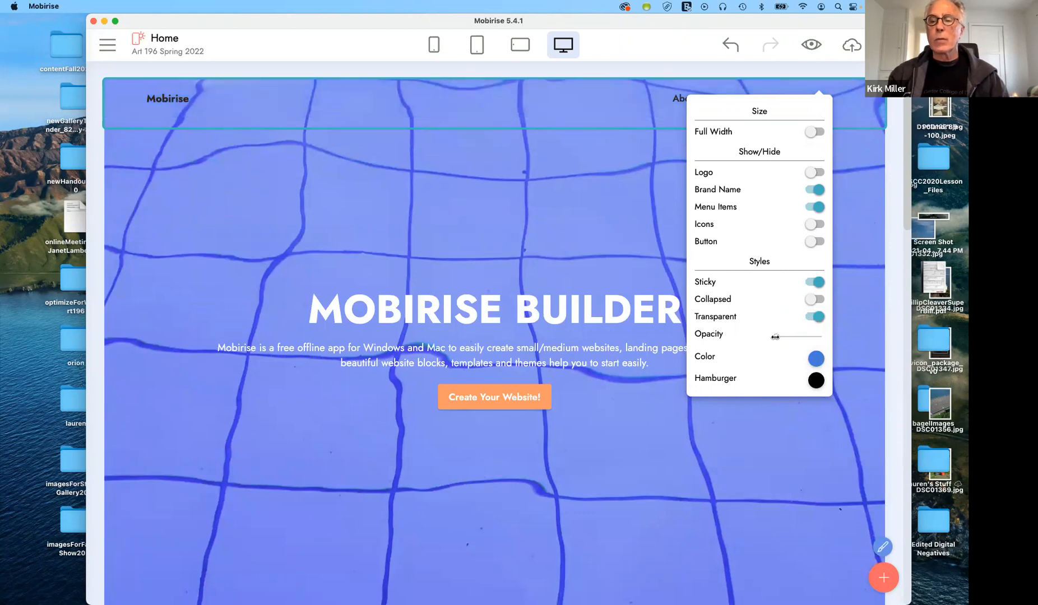
click(812, 318)
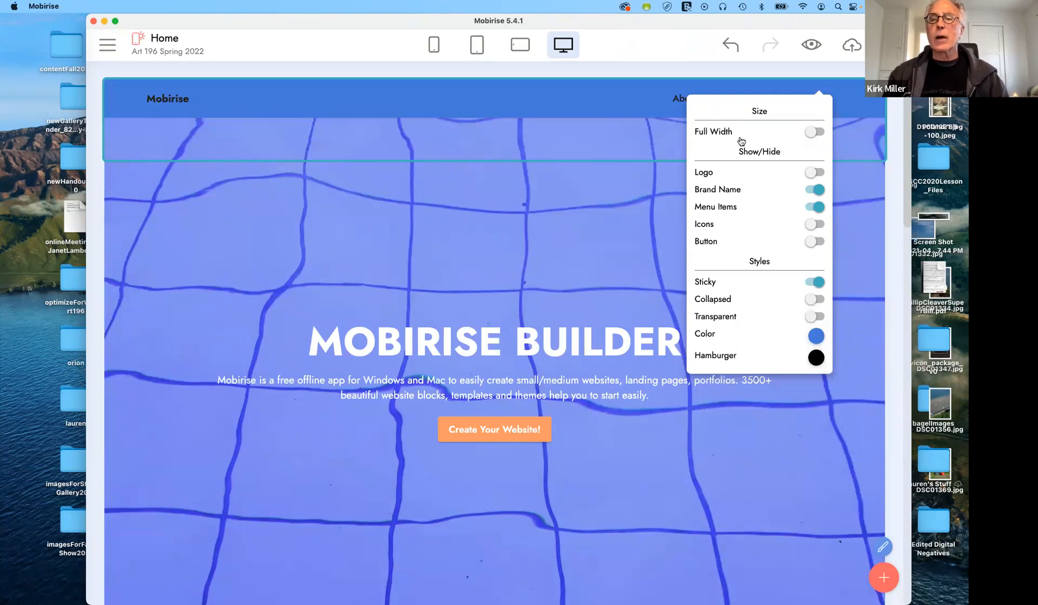
mouse_move(604, 98)
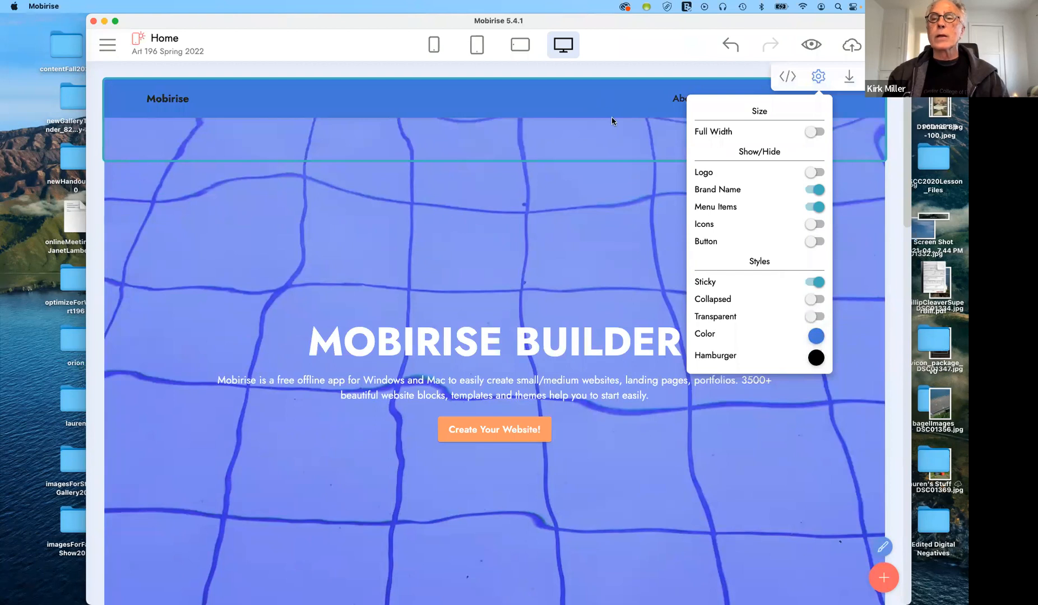
Make the Mobirise brand name in the menu bar white
click(173, 99)
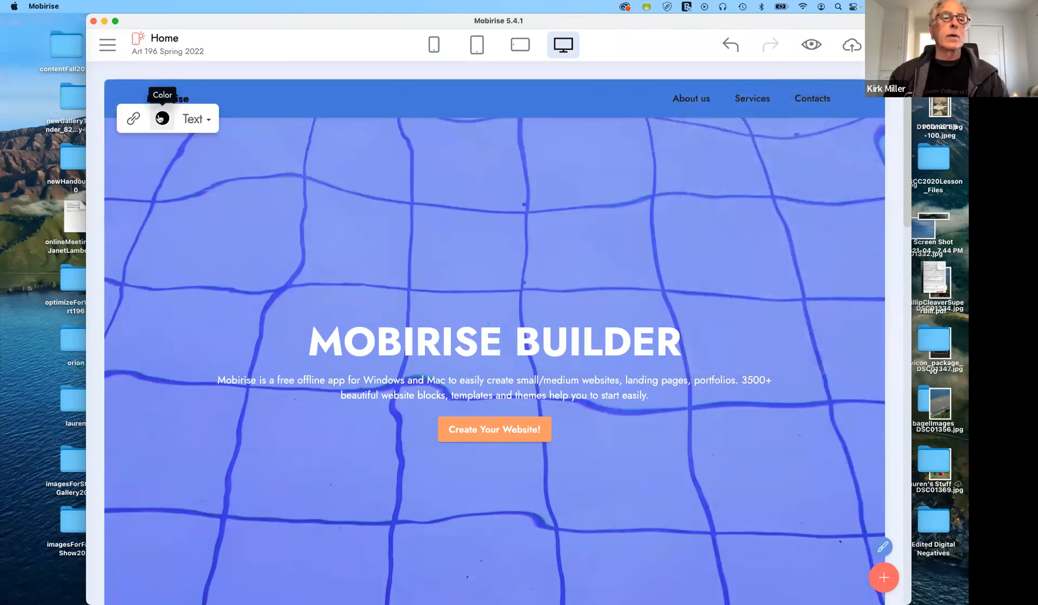
click(162, 118)
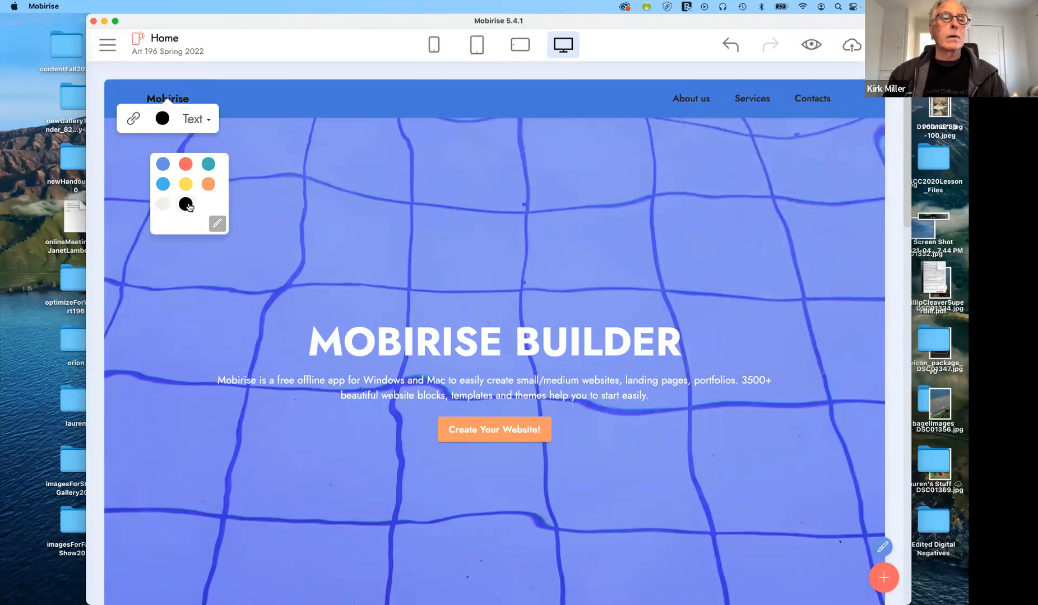
click(165, 208)
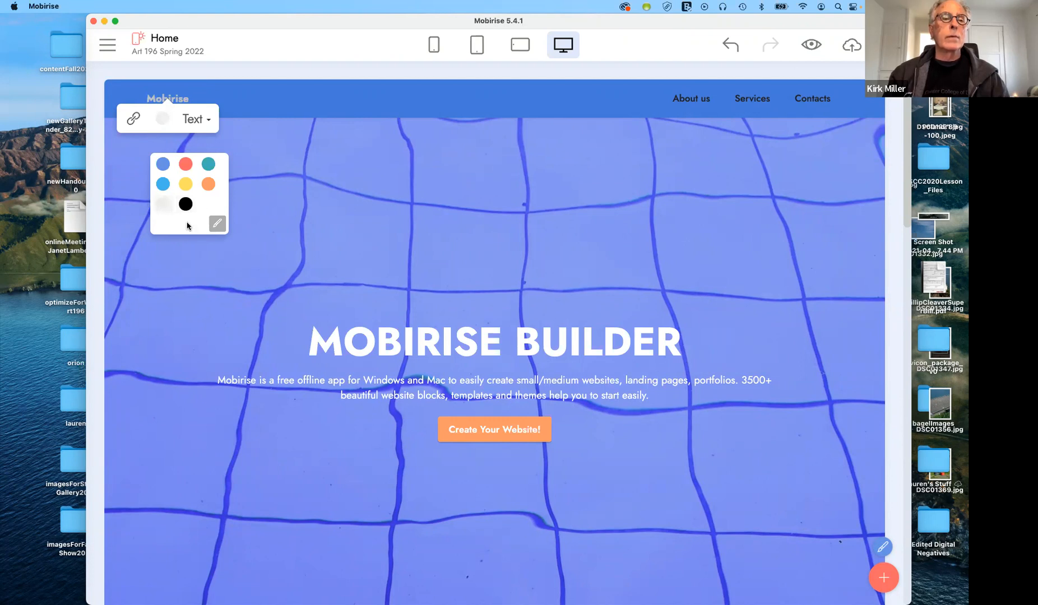
click(275, 106)
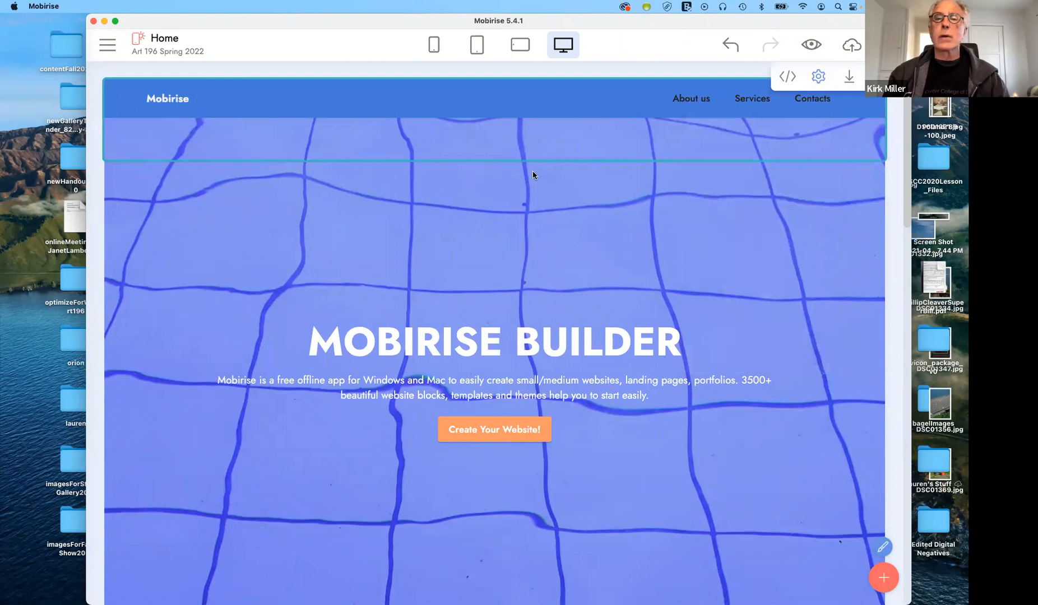
Make the About us menu link text white
click(698, 100)
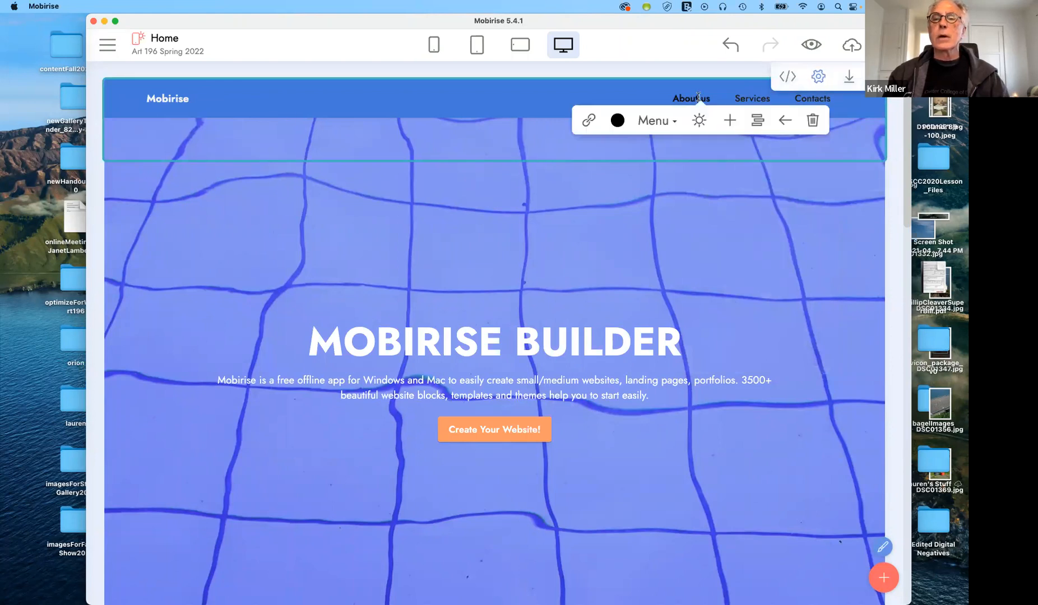
click(617, 120)
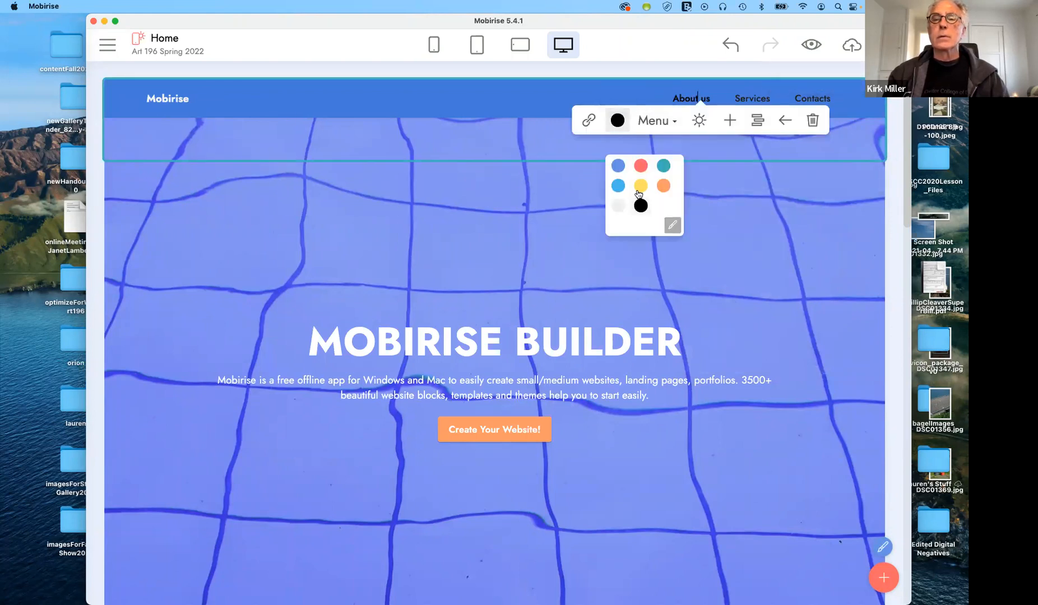
click(616, 207)
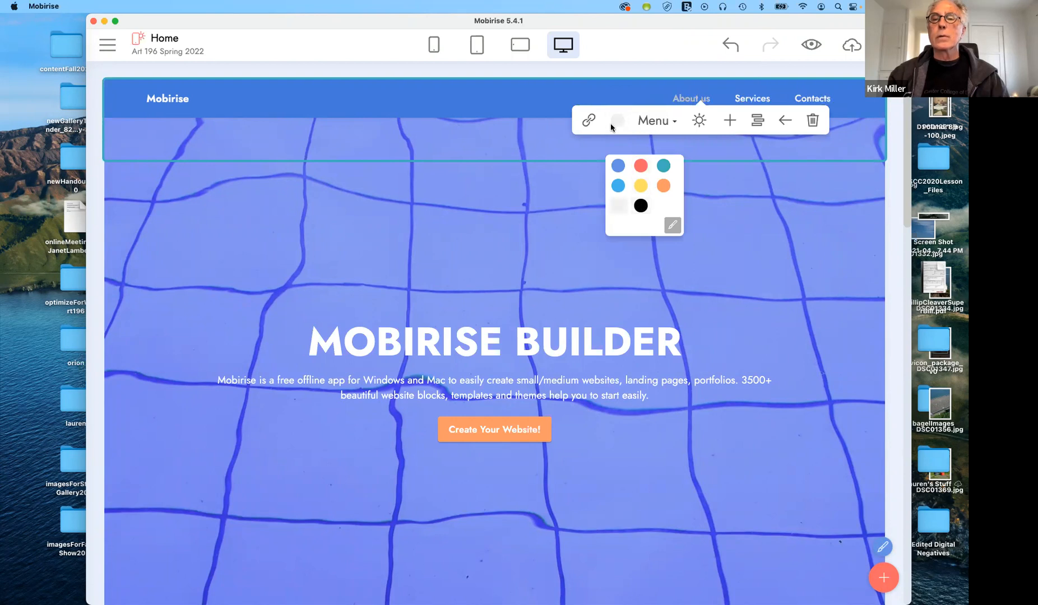
click(557, 109)
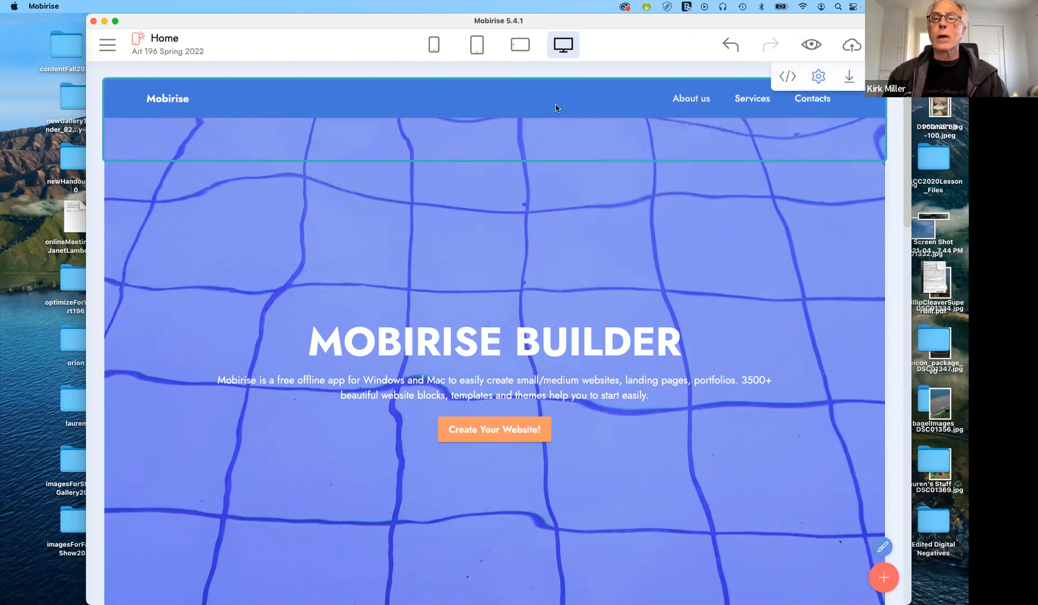
click(697, 102)
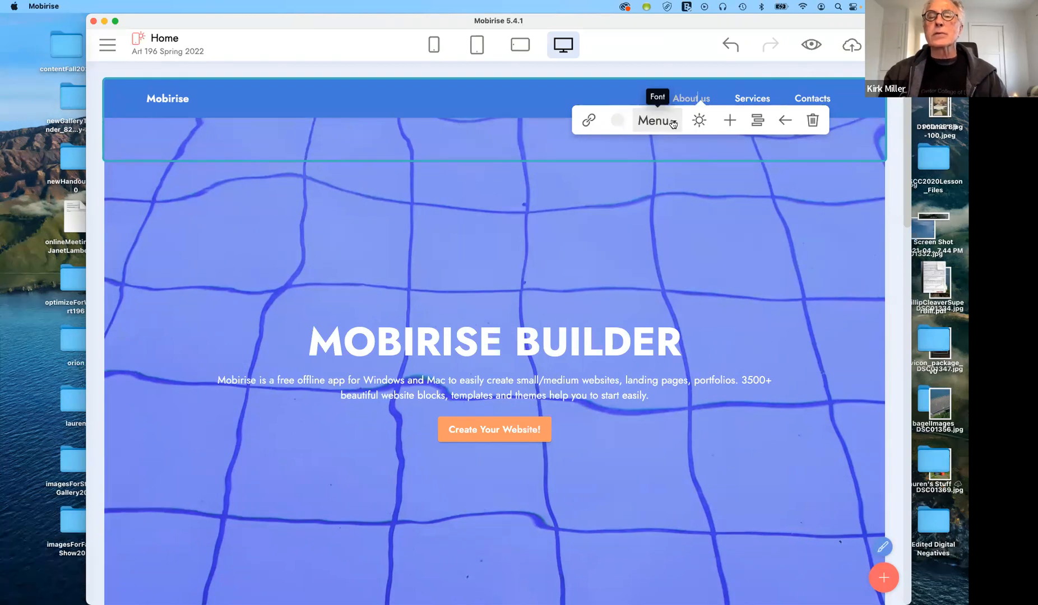
click(655, 120)
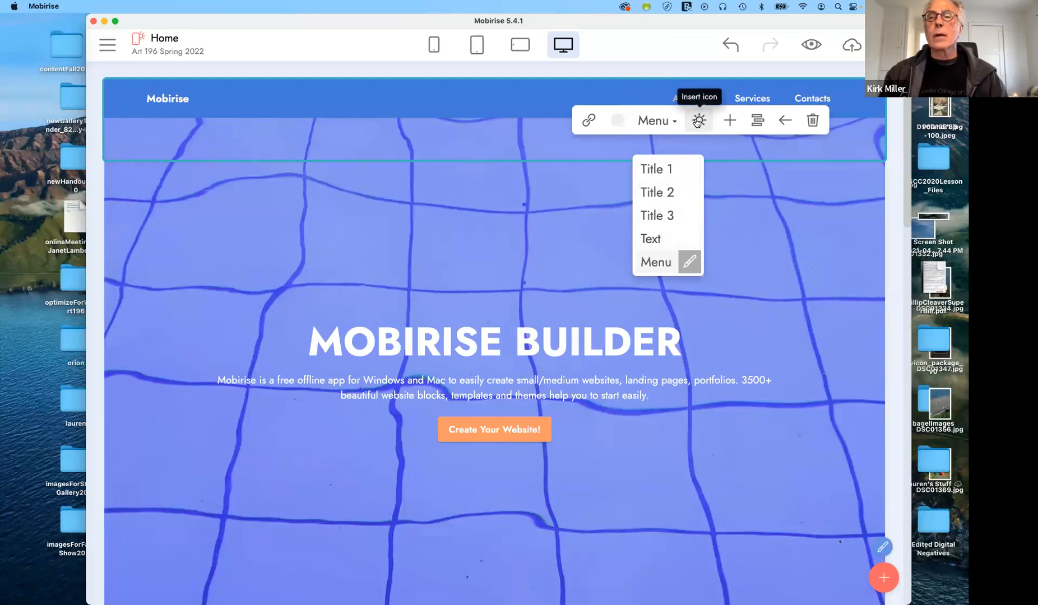
click(696, 122)
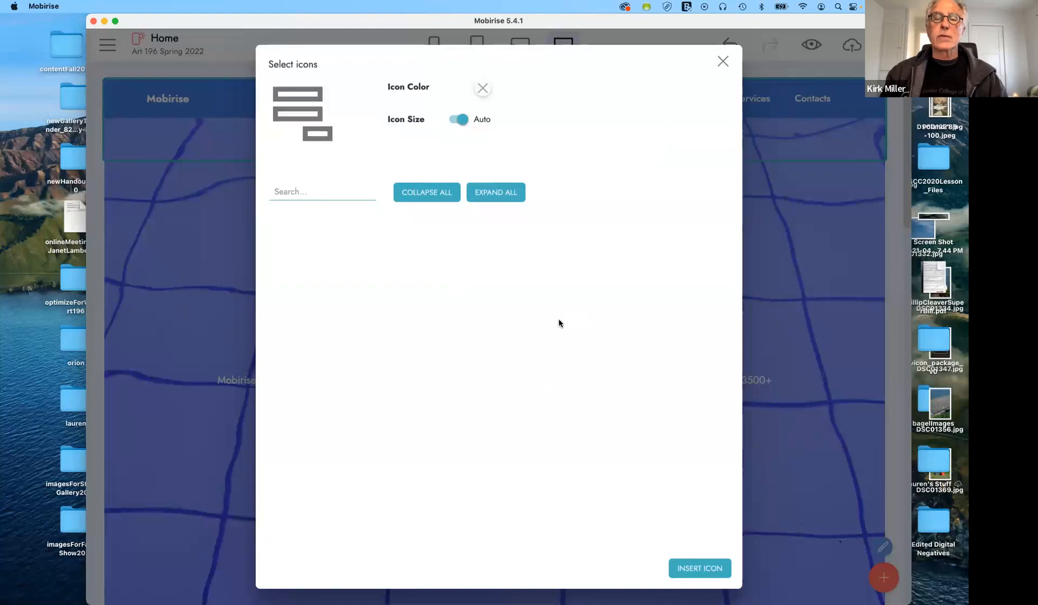
click(722, 61)
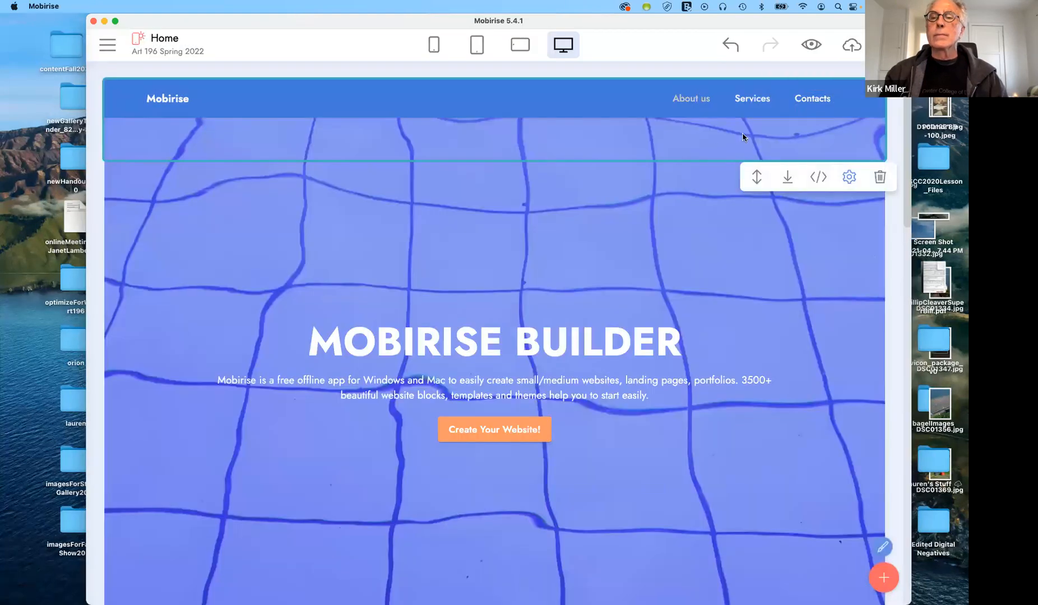
Add a new navigation menu item and rename it to 'Home'
click(698, 98)
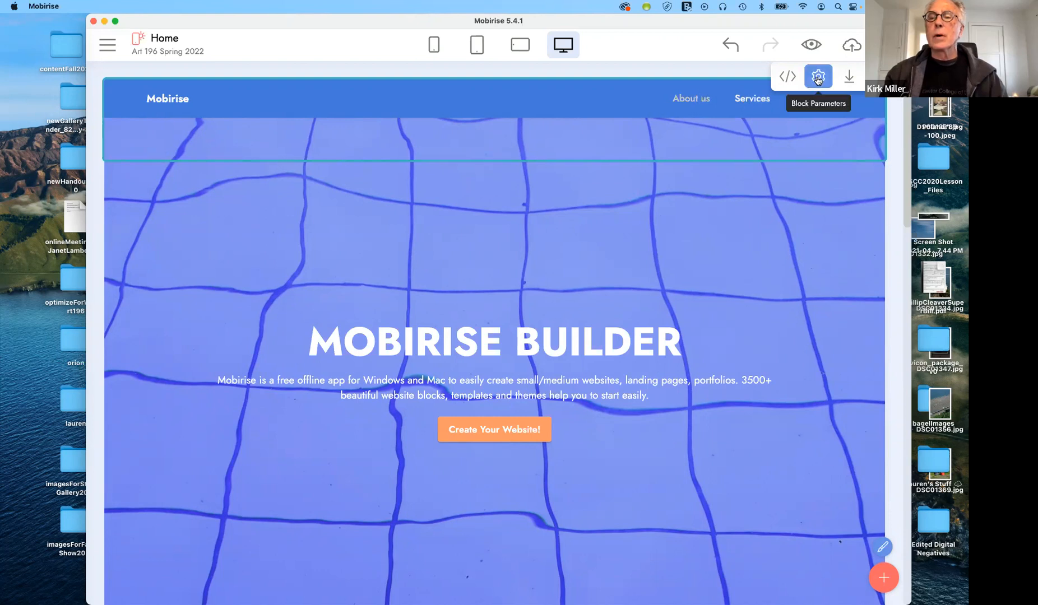
click(740, 98)
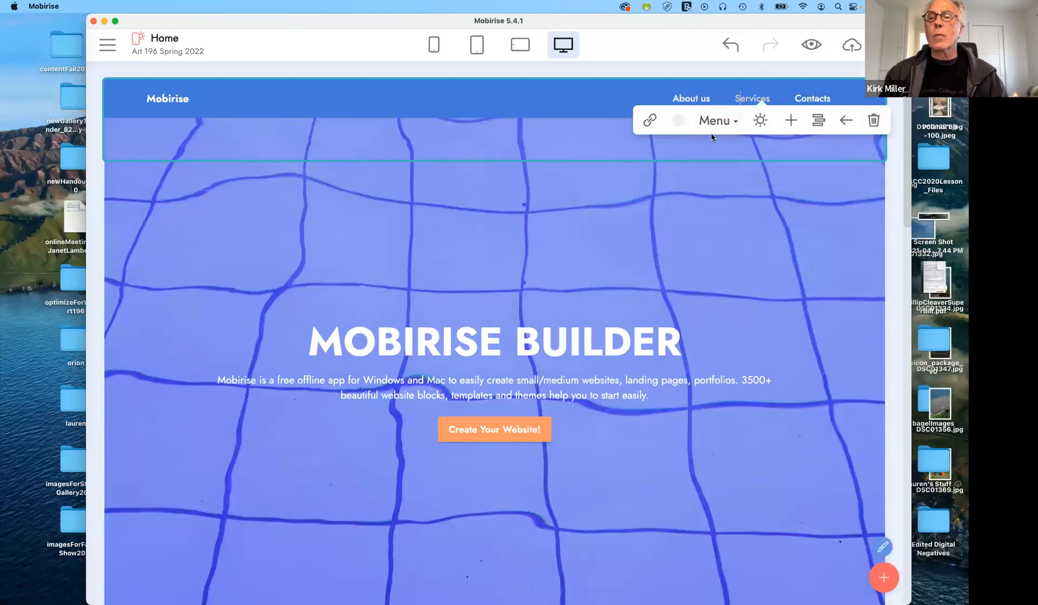
click(790, 123)
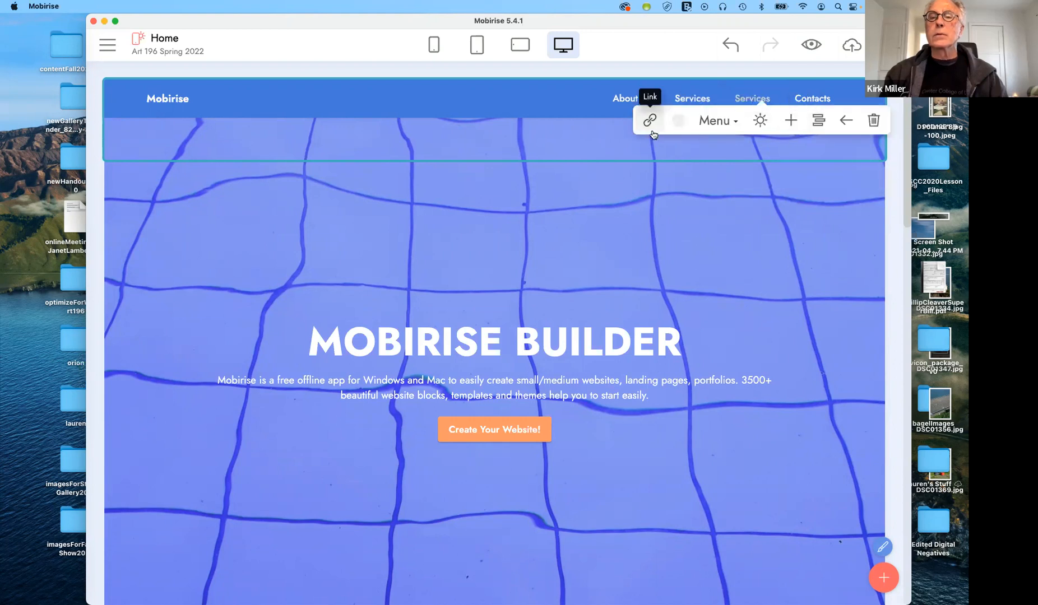
click(625, 96)
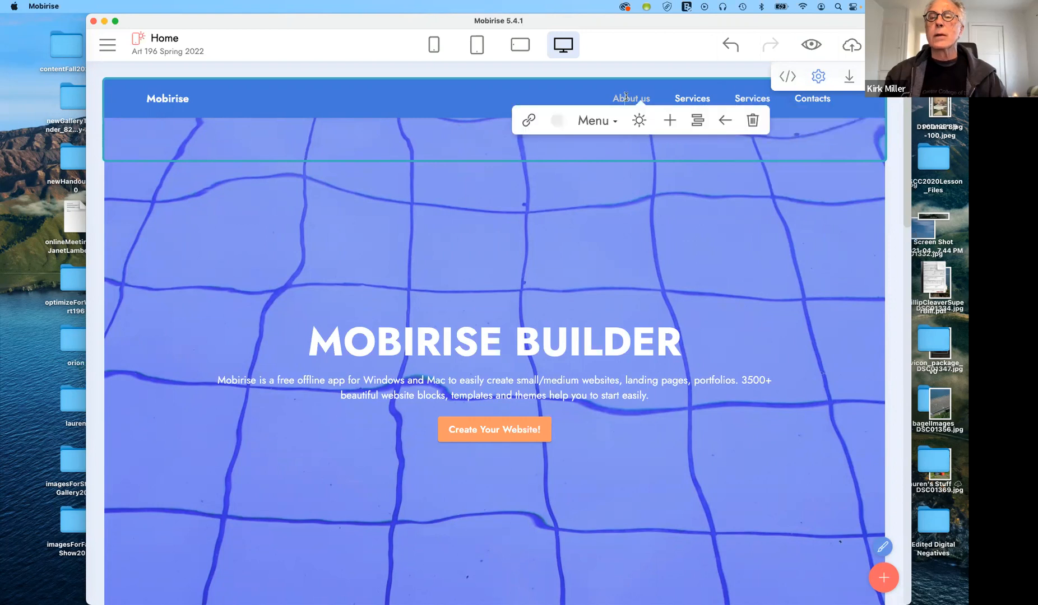
click(693, 98)
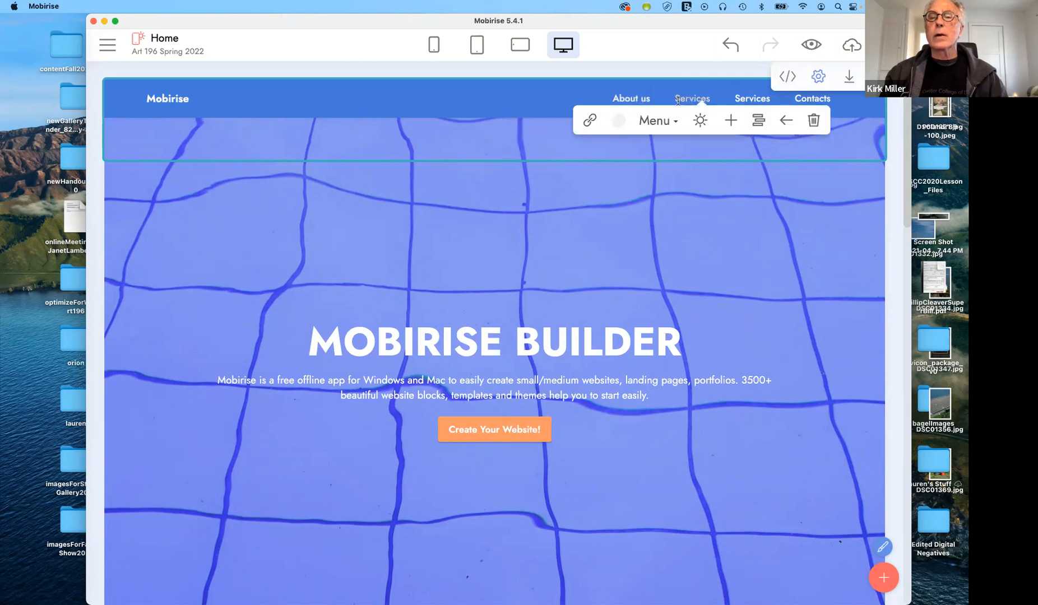
drag(676, 98, 698, 95)
text(Home)
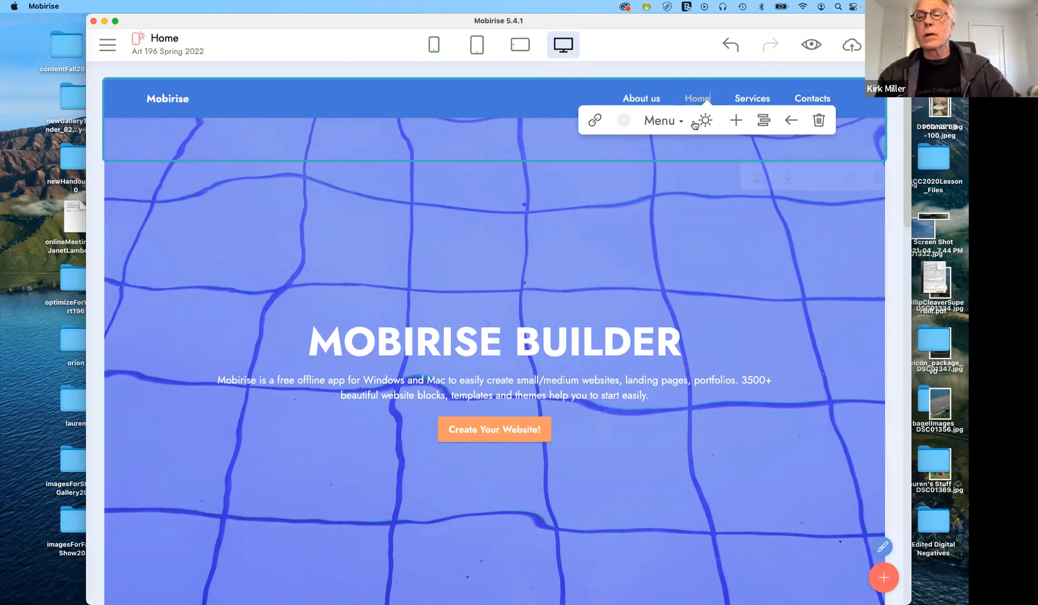
Rename the Services link to 'Portfolio' and shorten Contacts to 'Contact'
click(752, 100)
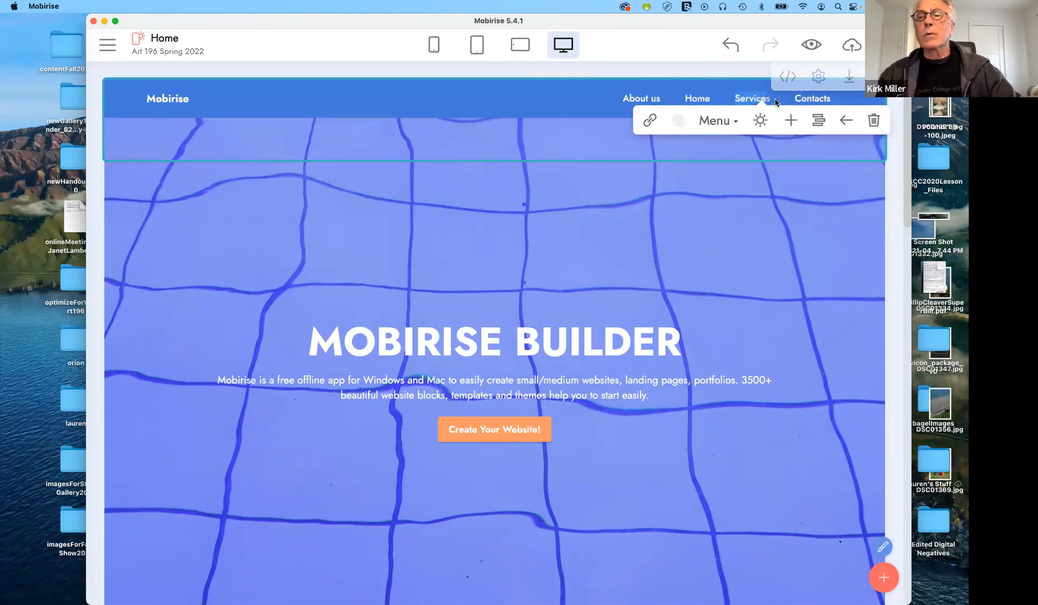
text(Pr)
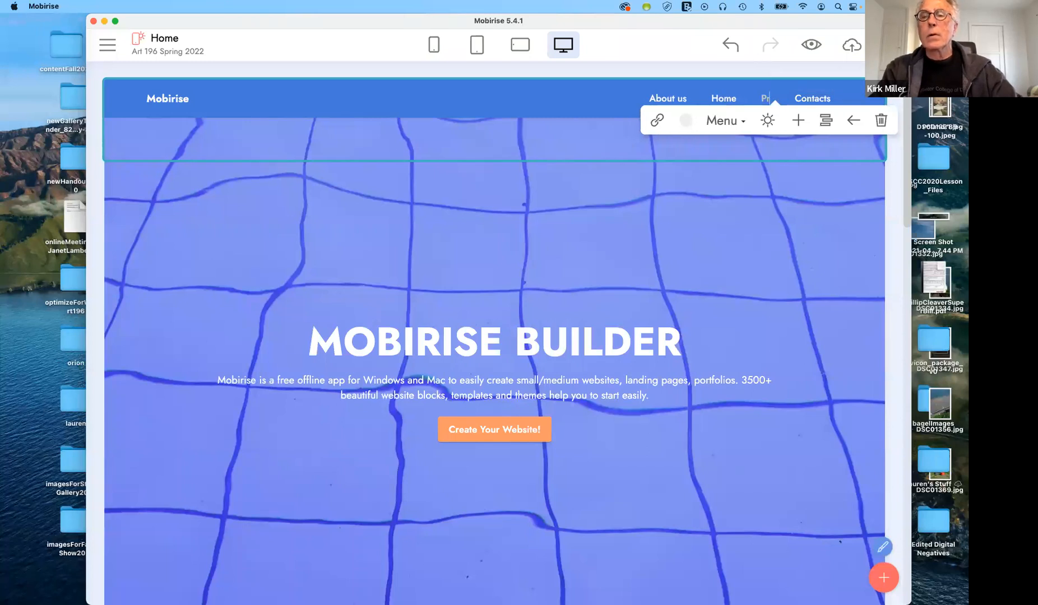
key(BackSpace)
text(ortfolio)
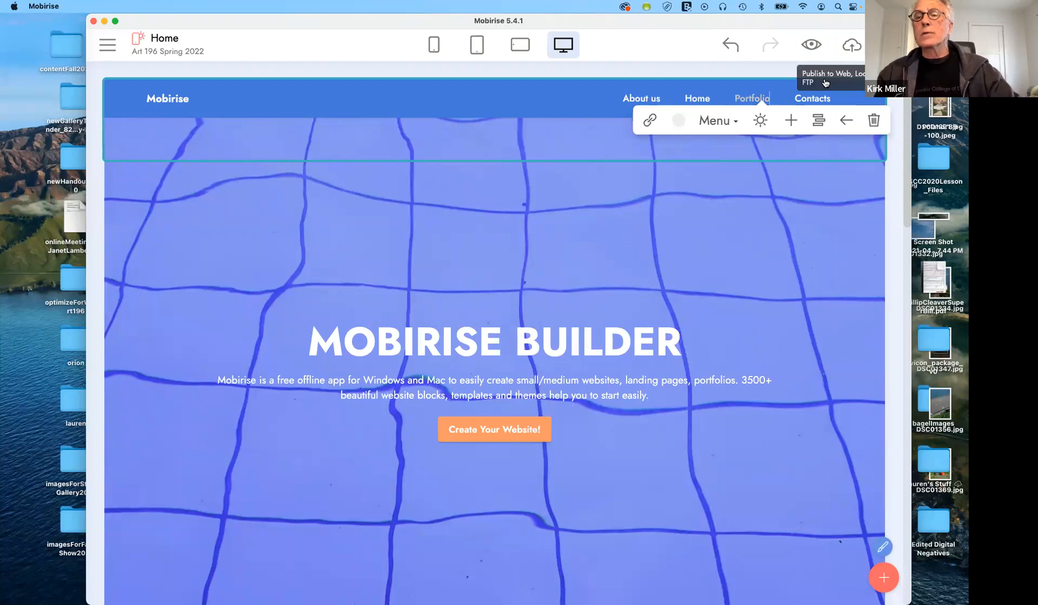
click(831, 101)
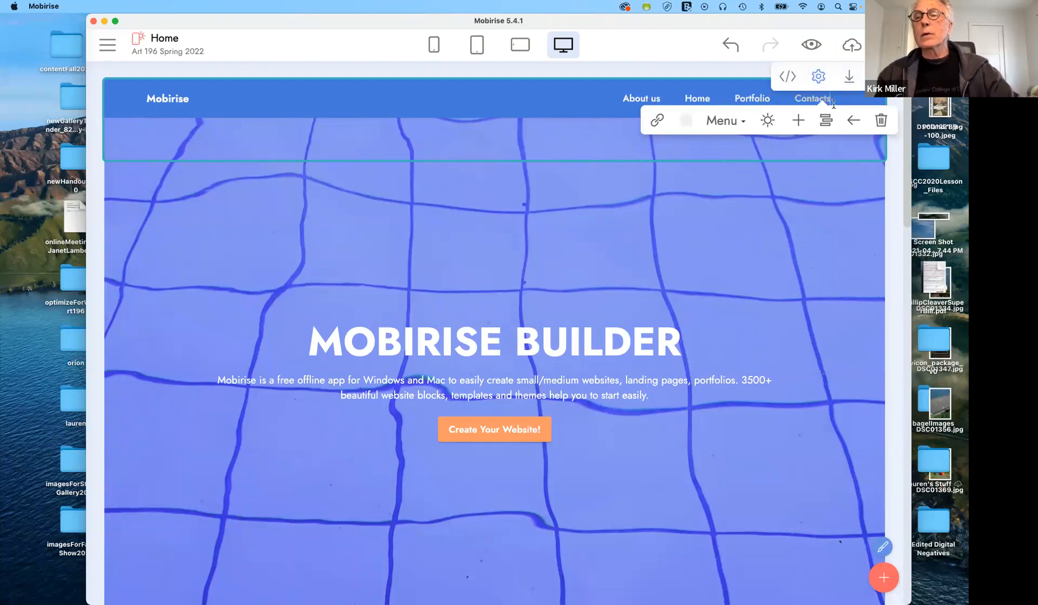
key(BackSpace)
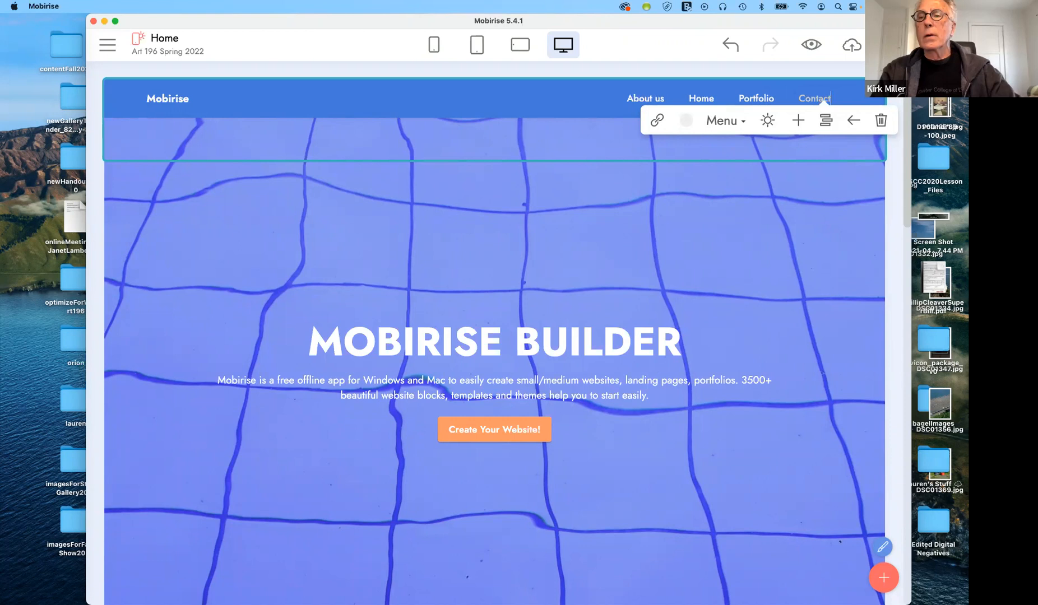
mouse_move(866, 178)
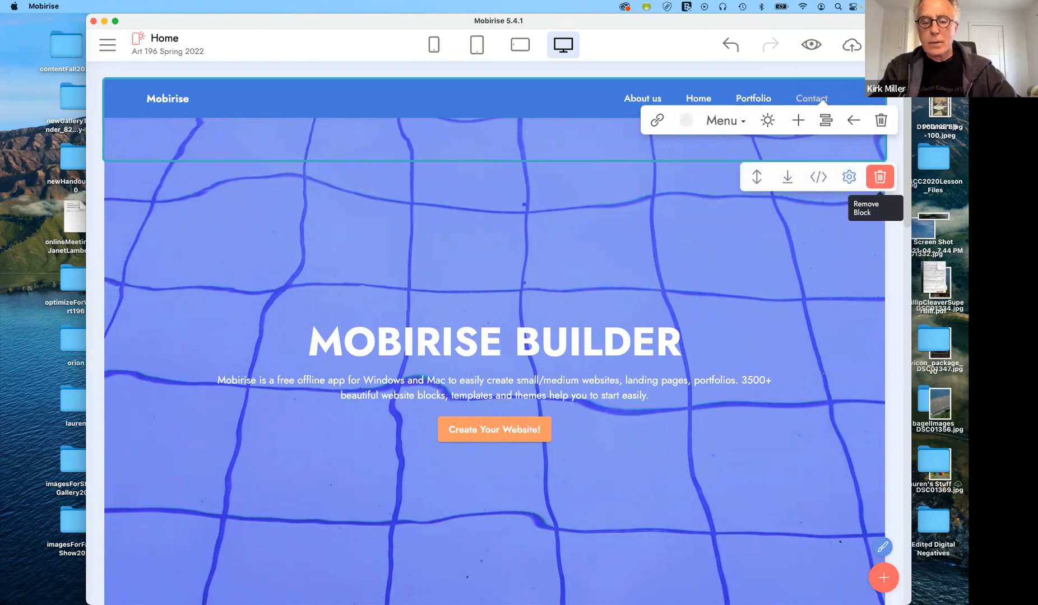
scroll(832, 255, down, 3)
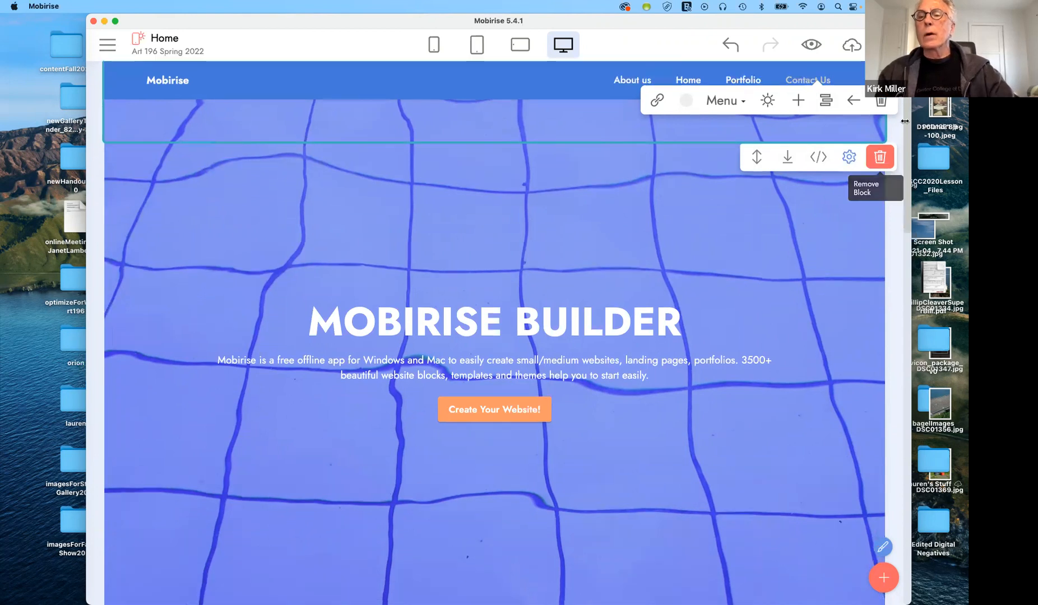
scroll(531, 226, up, 3)
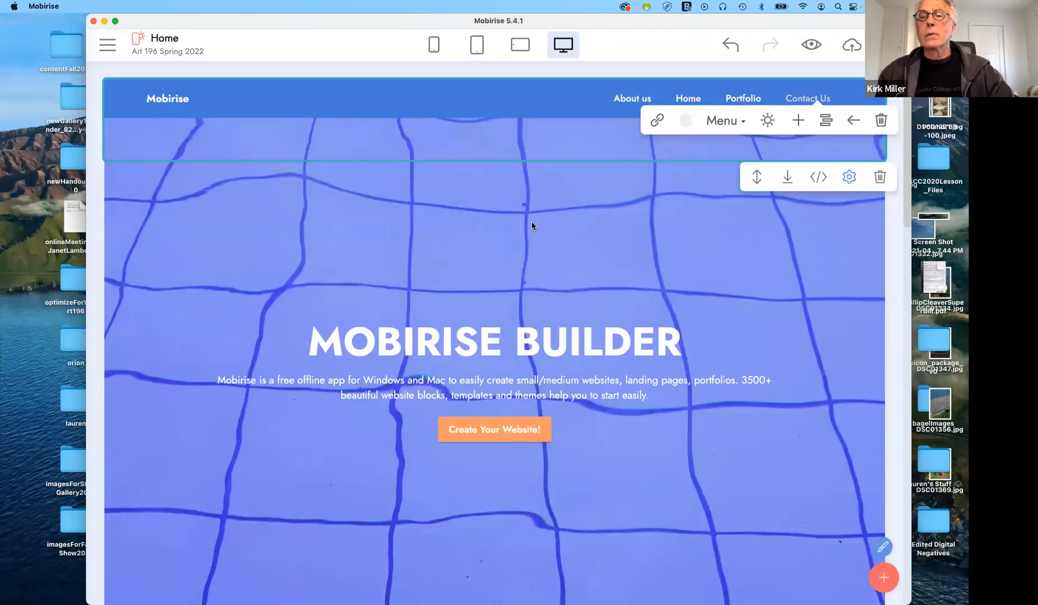
click(560, 203)
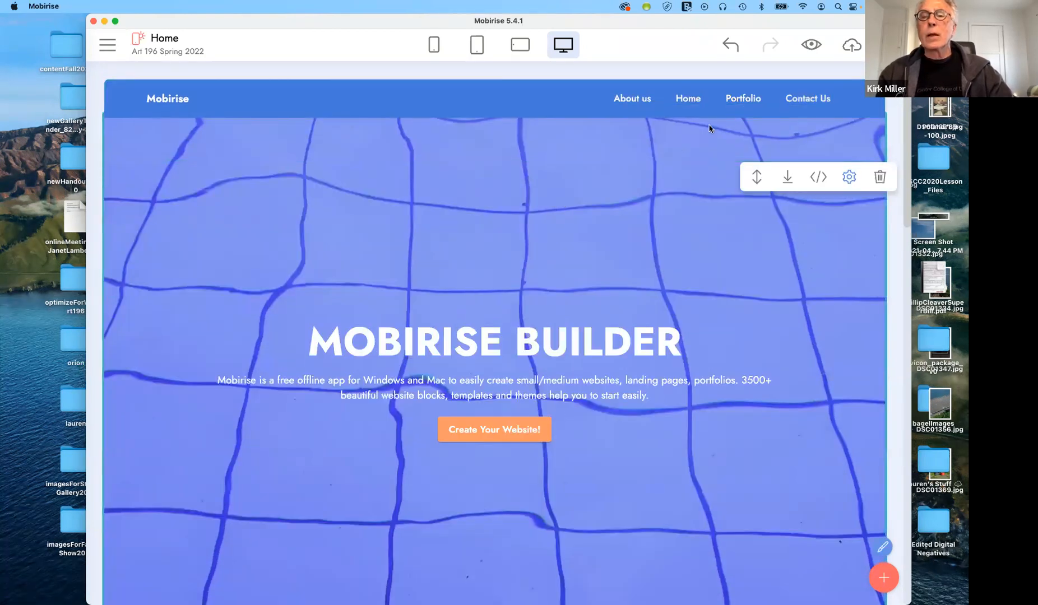
Move the Home link to the front of the menu, ahead of About us
mouse_move(696, 110)
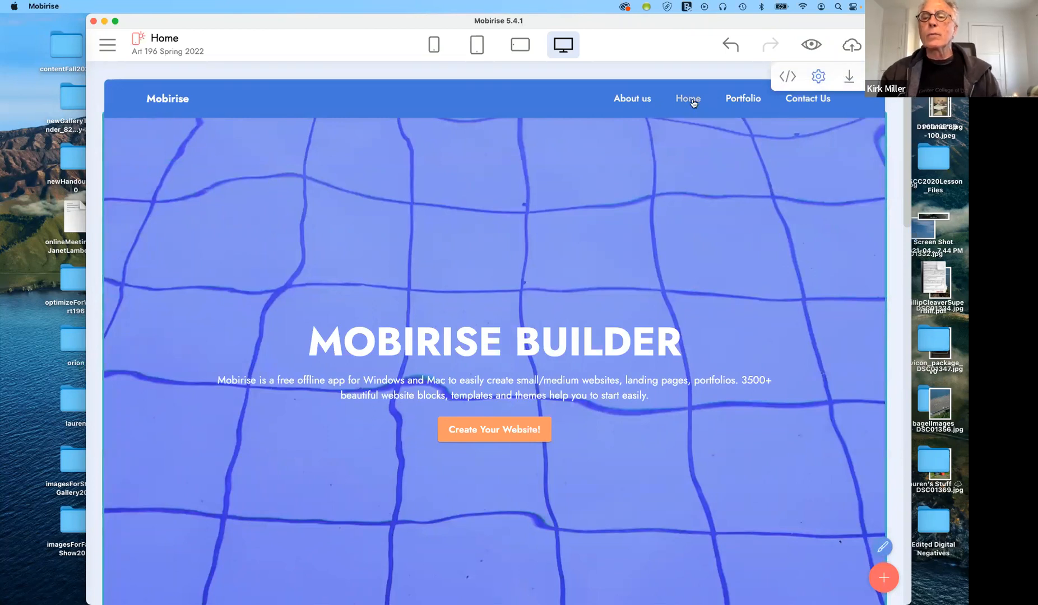
click(693, 104)
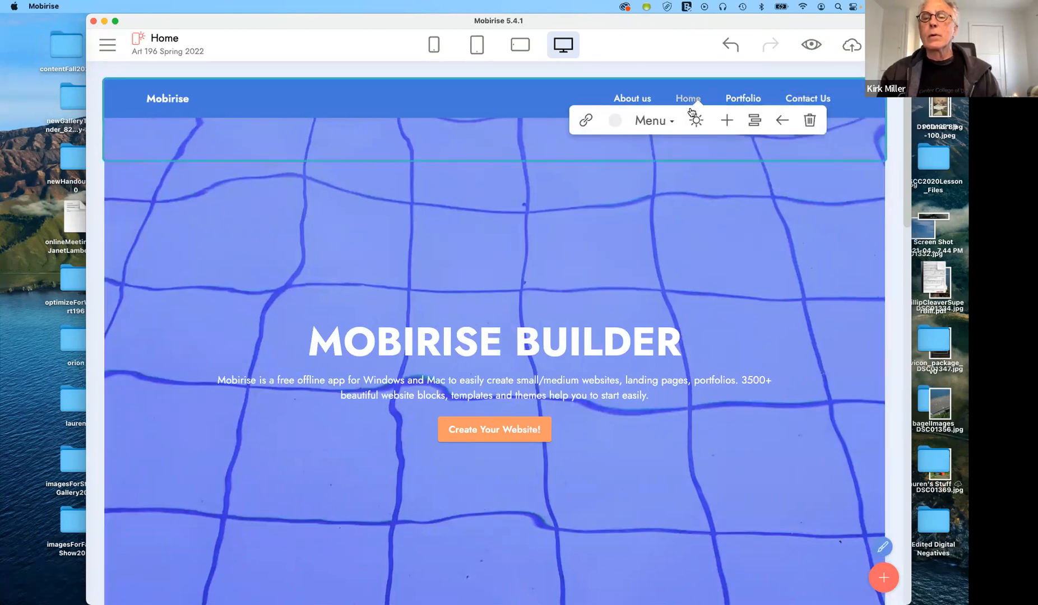
click(780, 121)
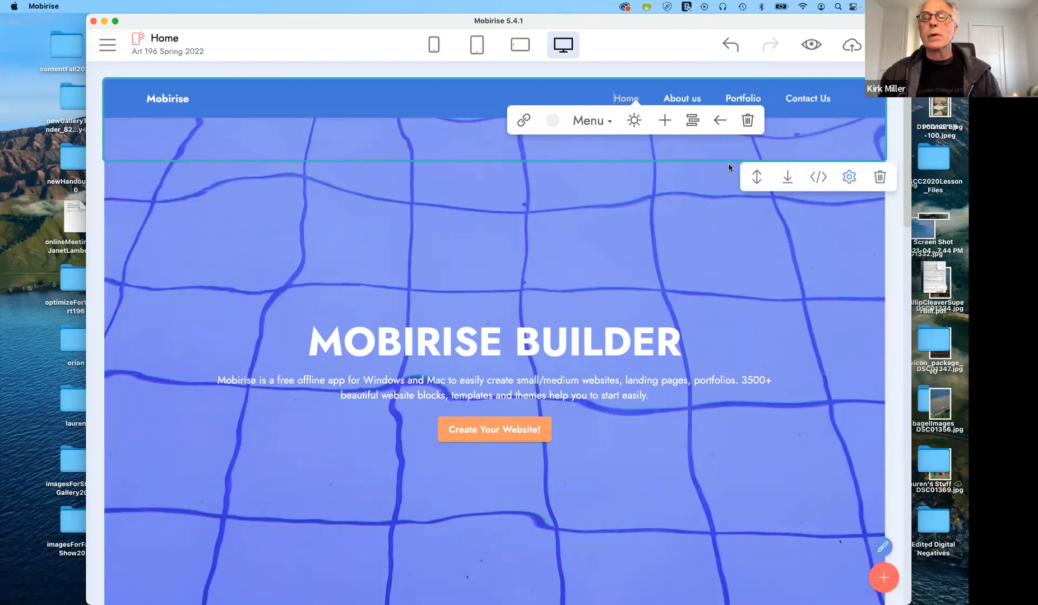
click(707, 173)
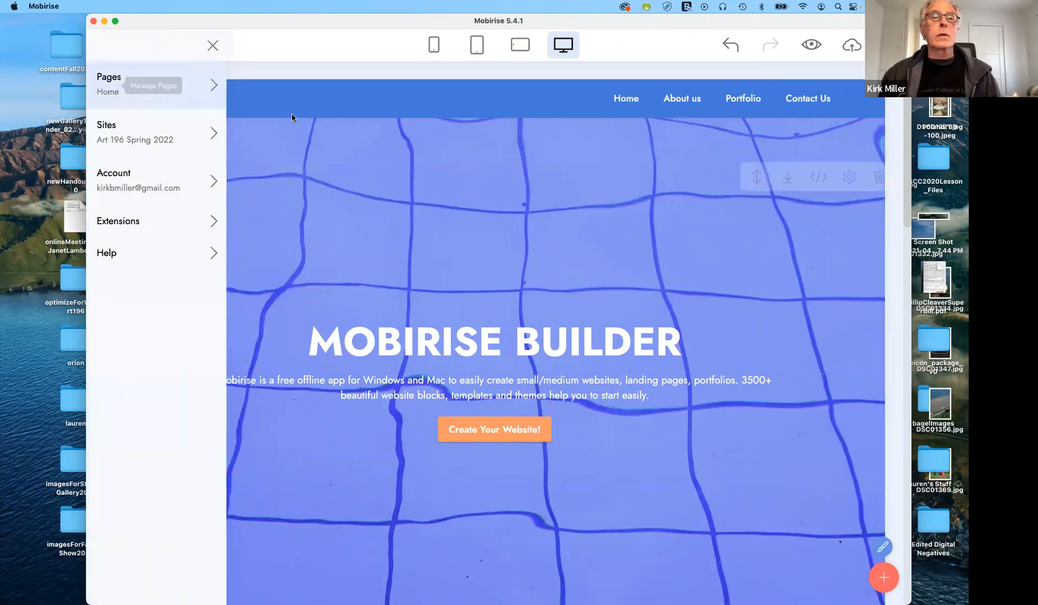
click(214, 44)
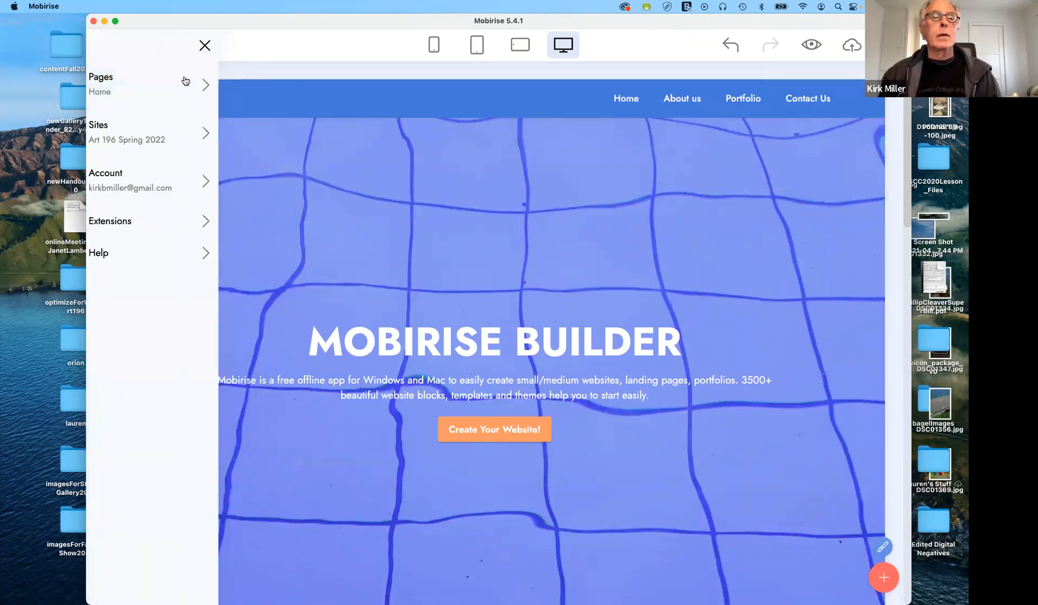
click(177, 100)
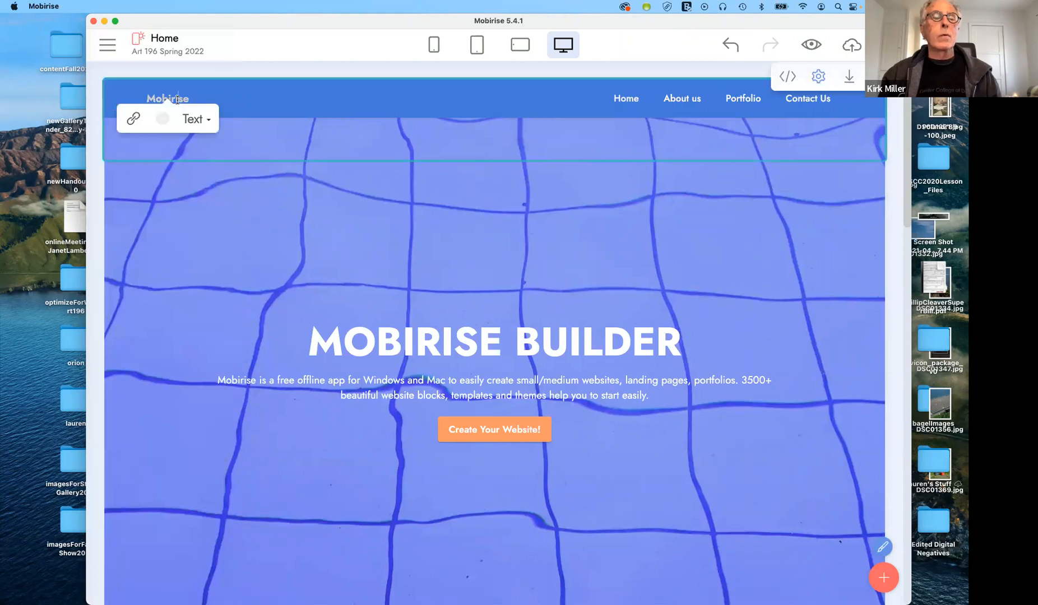
click(107, 45)
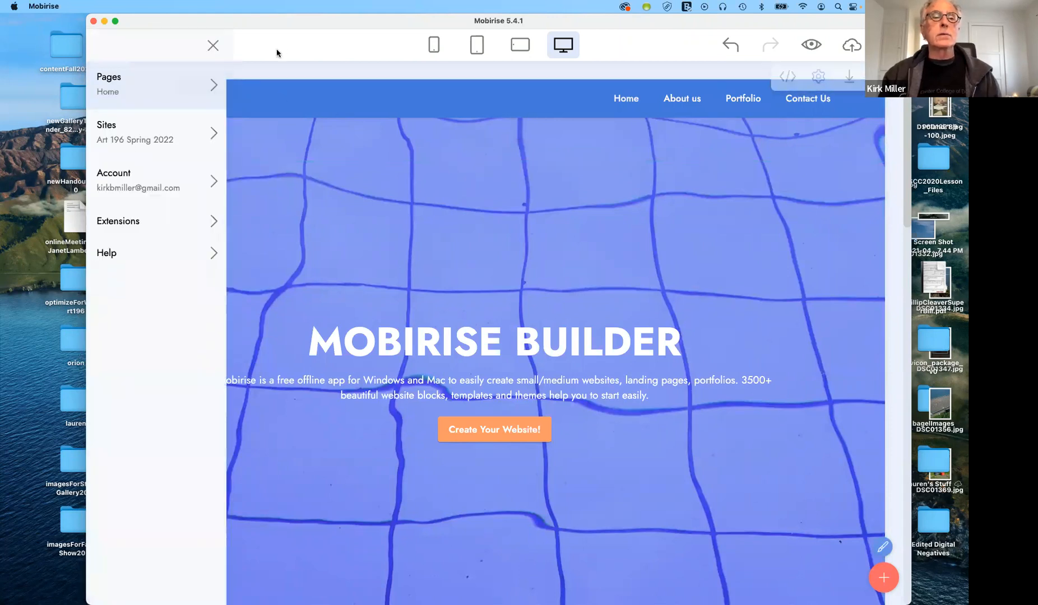
click(213, 45)
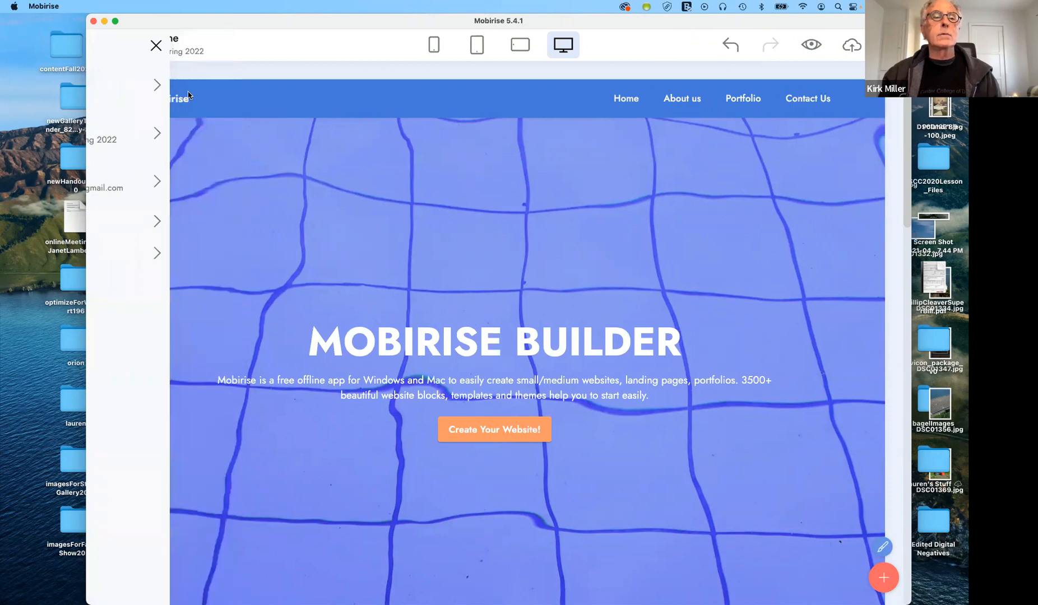
click(173, 99)
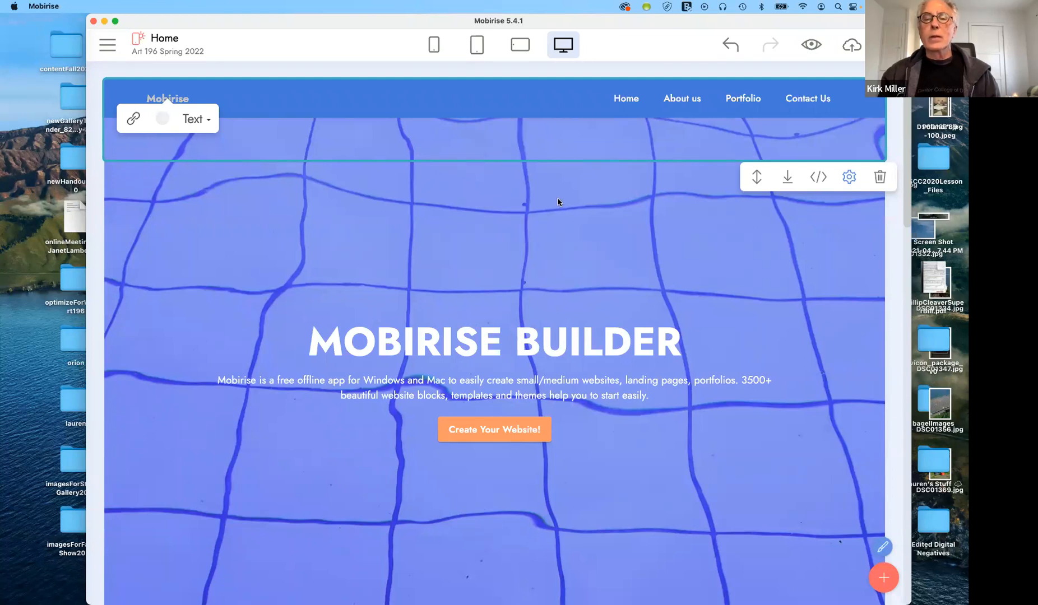
click(610, 234)
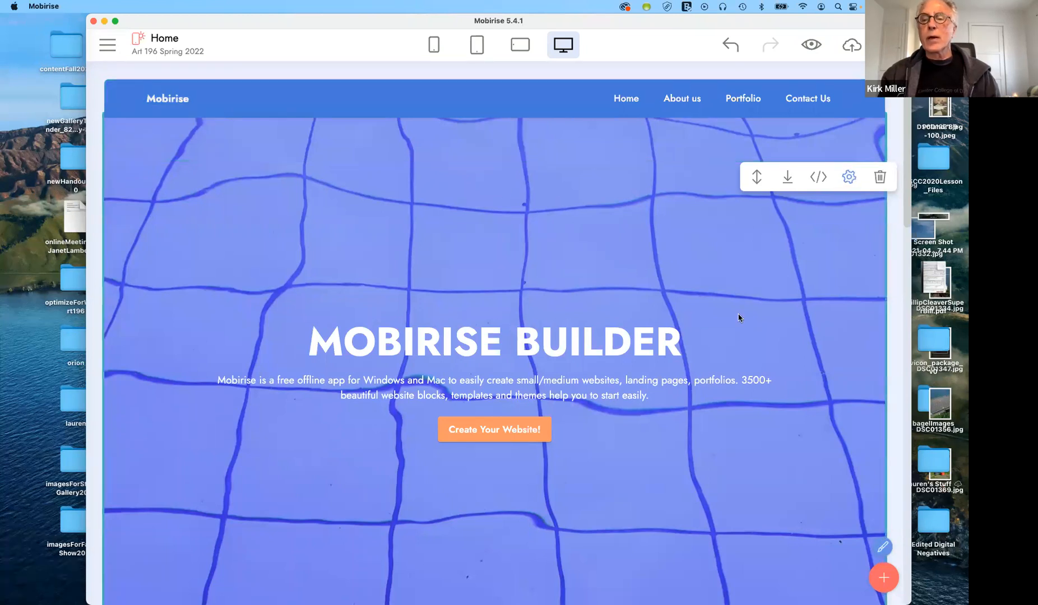
In the hero's Block Parameters, toggle Full Width on and off, then narrow the Width slider
scroll(757, 328, down, 5)
scroll(757, 324, up, 4)
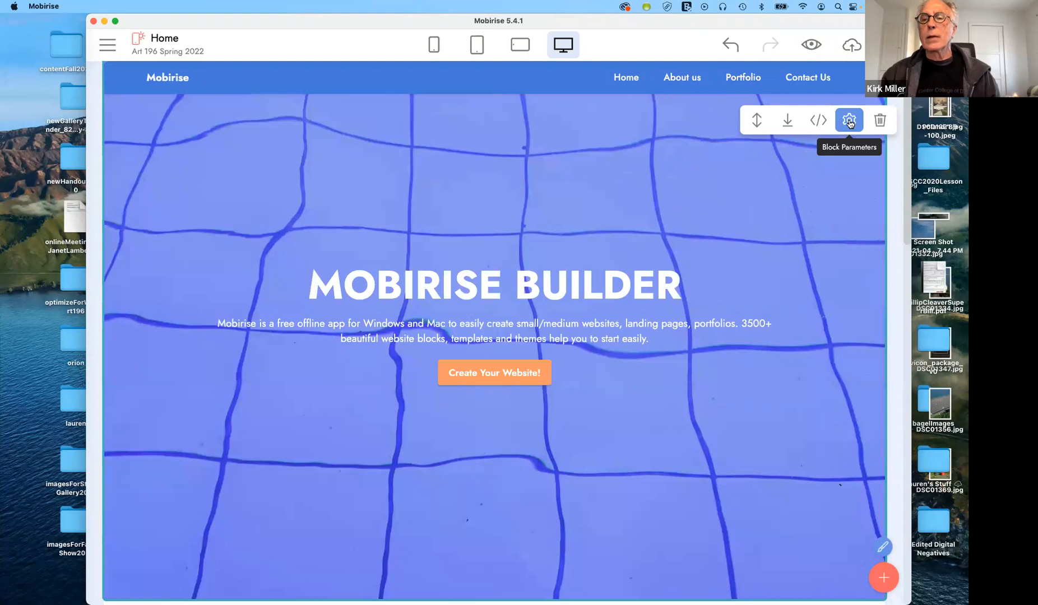
click(848, 120)
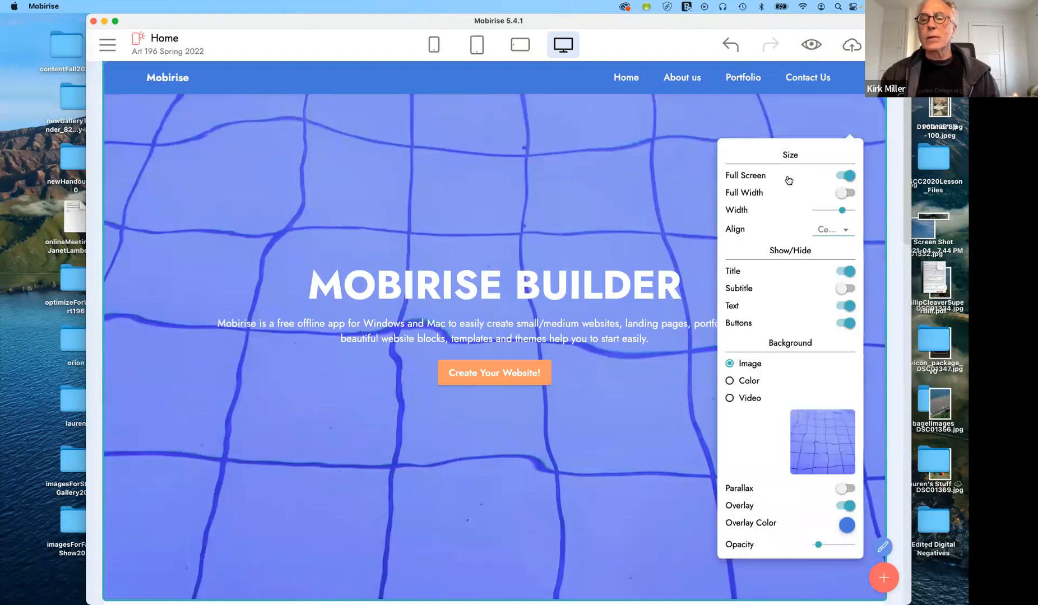
click(842, 193)
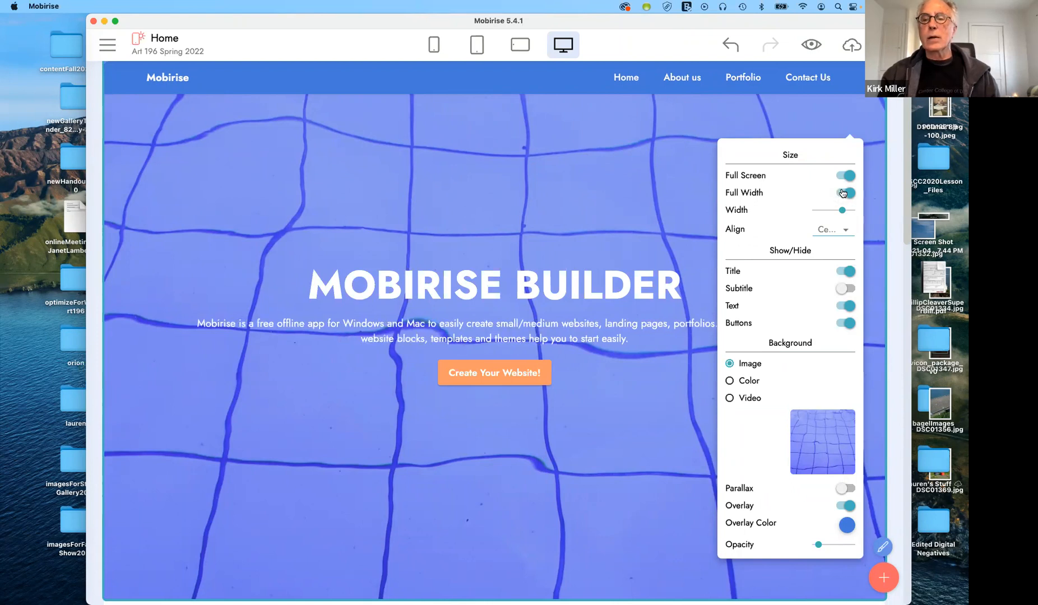
click(842, 193)
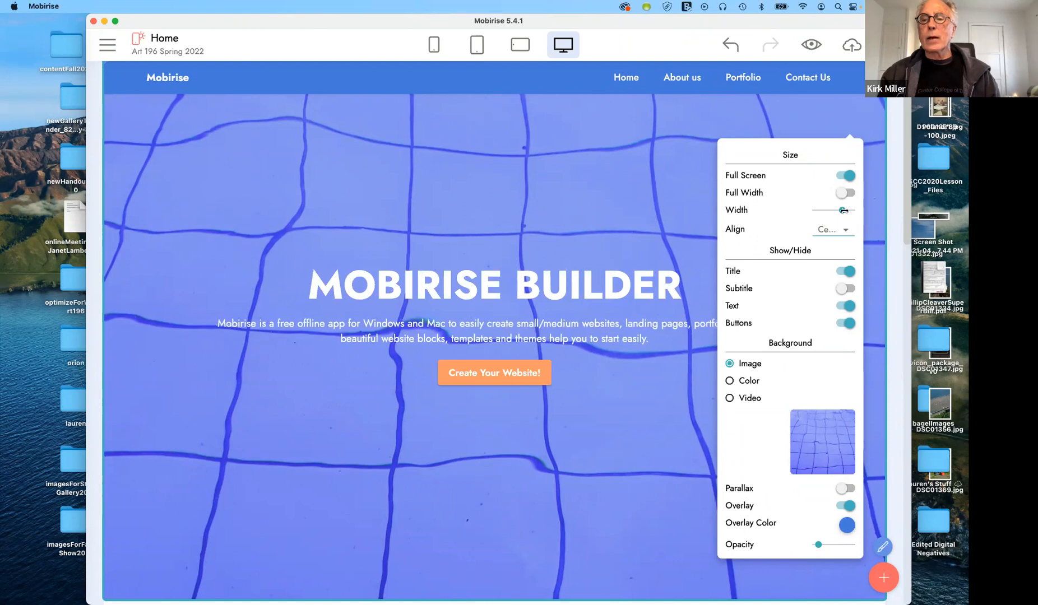
mouse_move(833, 211)
mouse_down()
mouse_move(823, 210)
mouse_move(837, 209)
mouse_up()
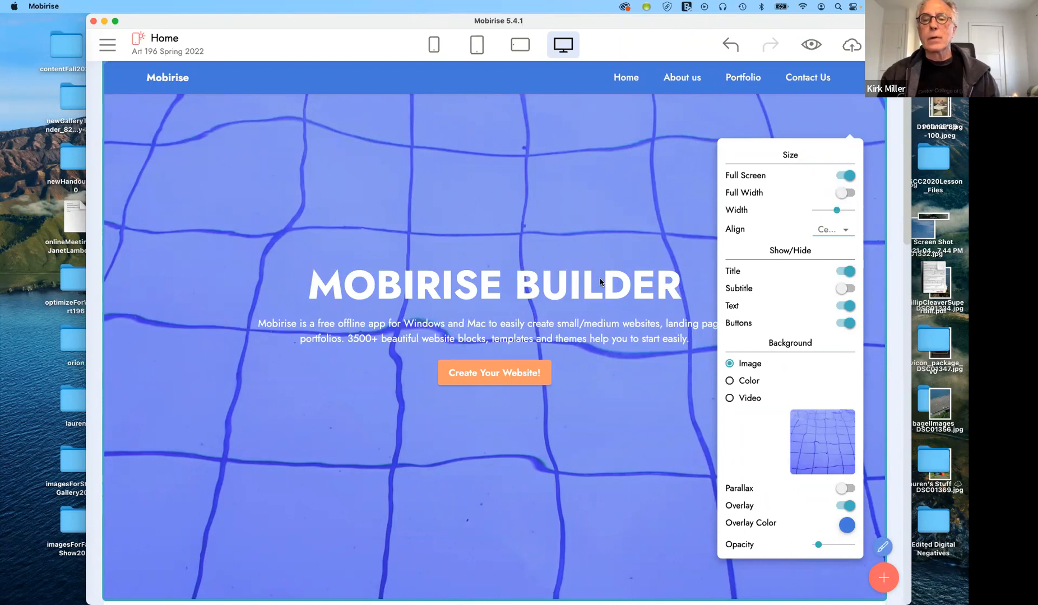
Replace the hero title with 'Moving Forward'
double_click(482, 284)
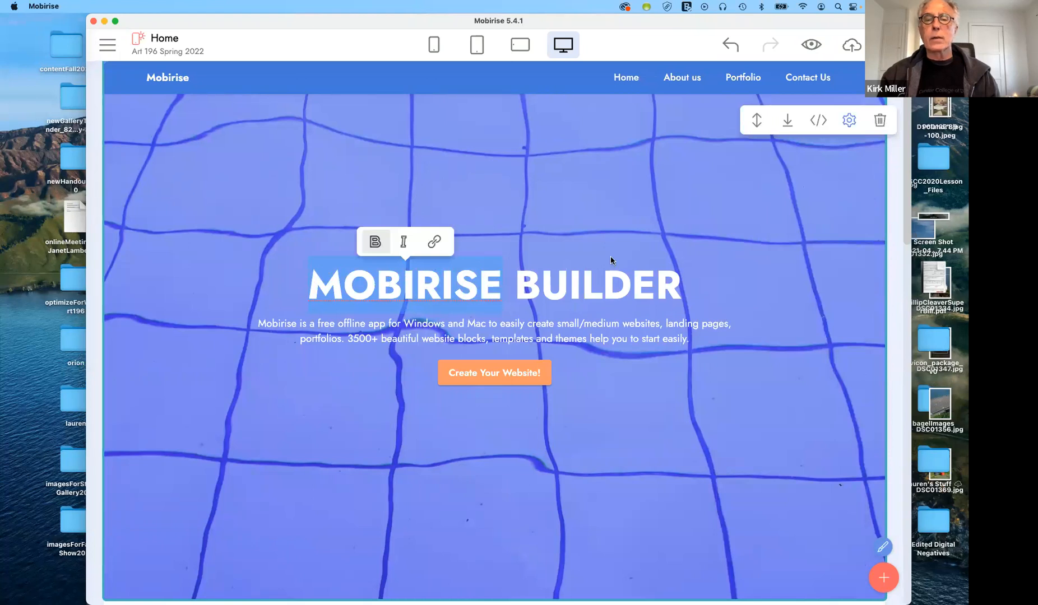
drag(683, 285, 247, 238)
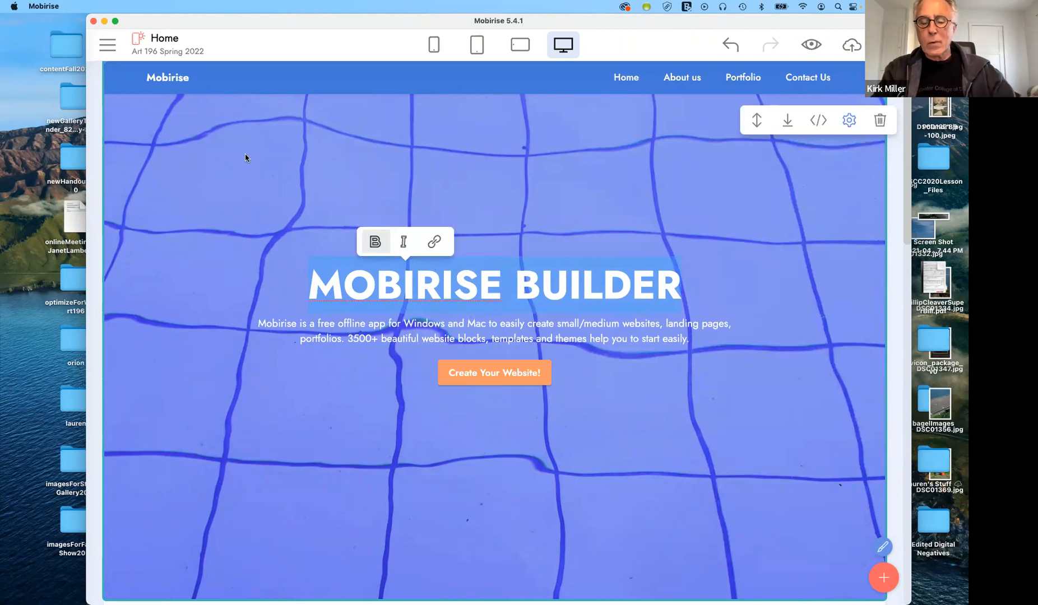
text(M)
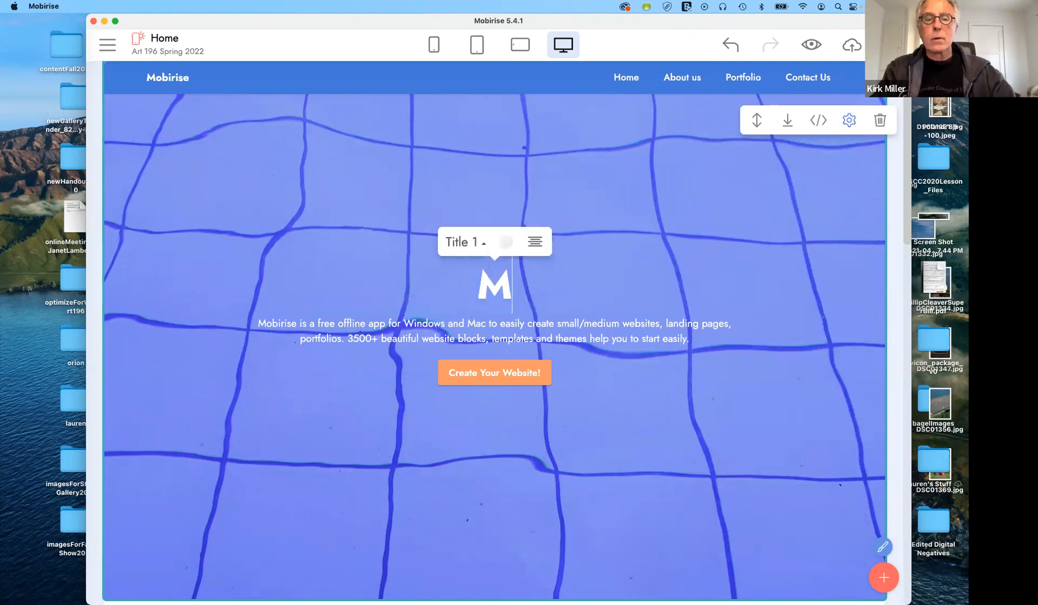
text(oving Forward)
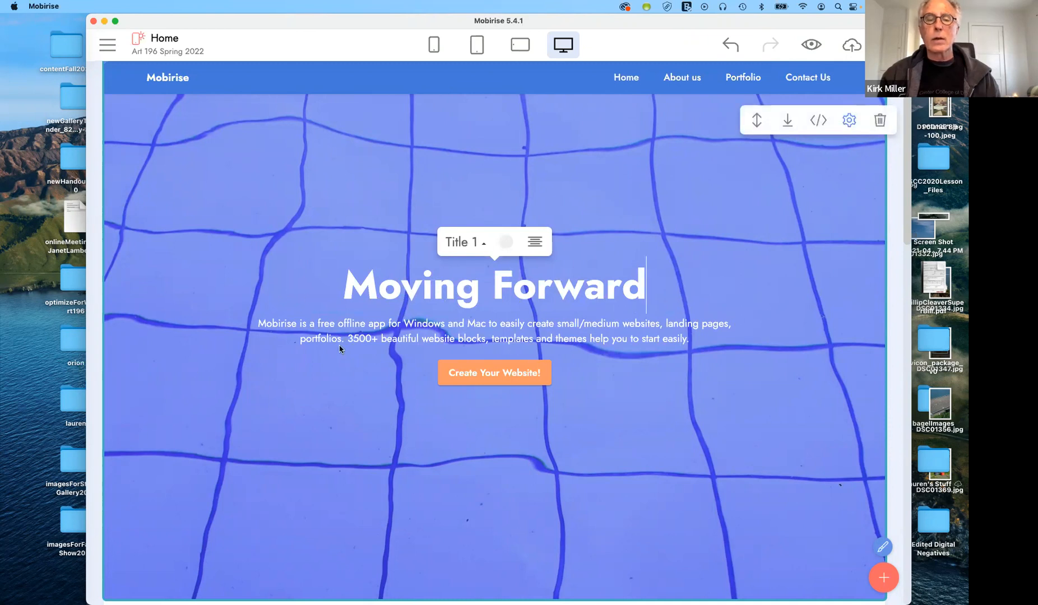
Replace the hero paragraph with 'From LA to Morro Bay'
click(520, 324)
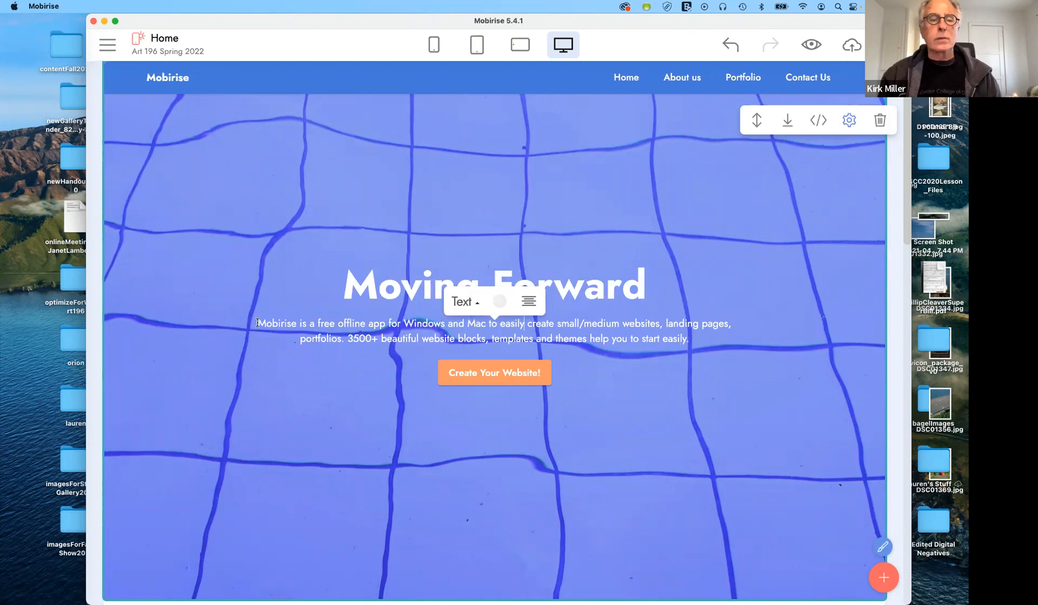
triple_click(496, 321)
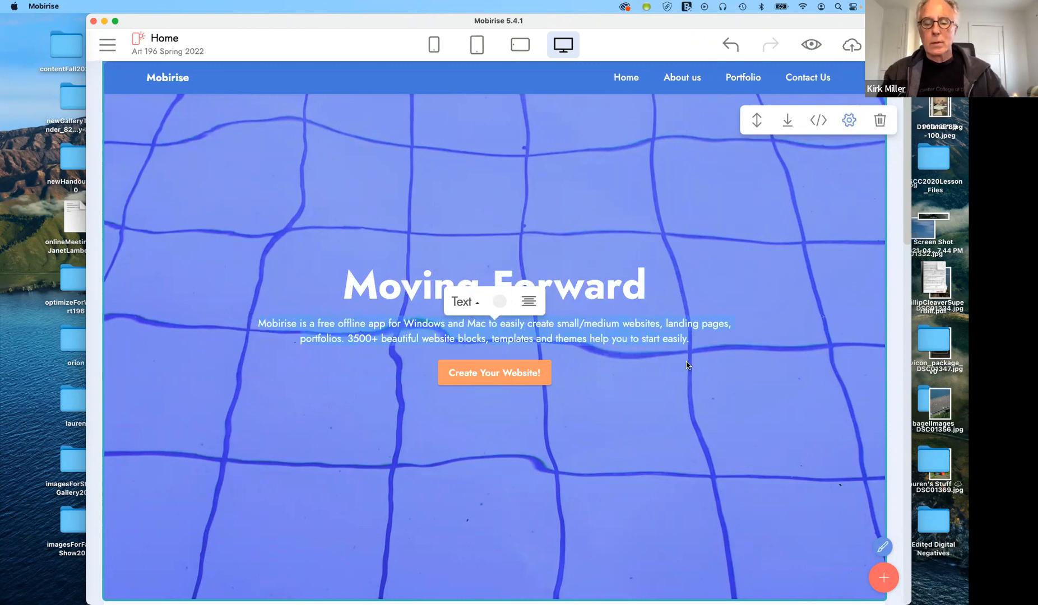
key(BackSpace)
text(From LA)
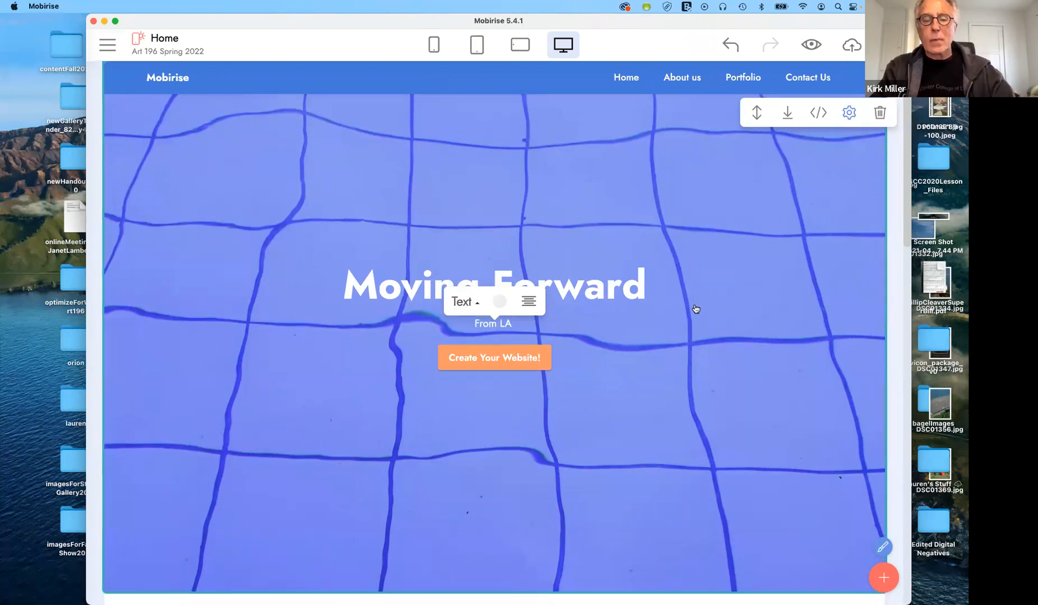
text( to M)
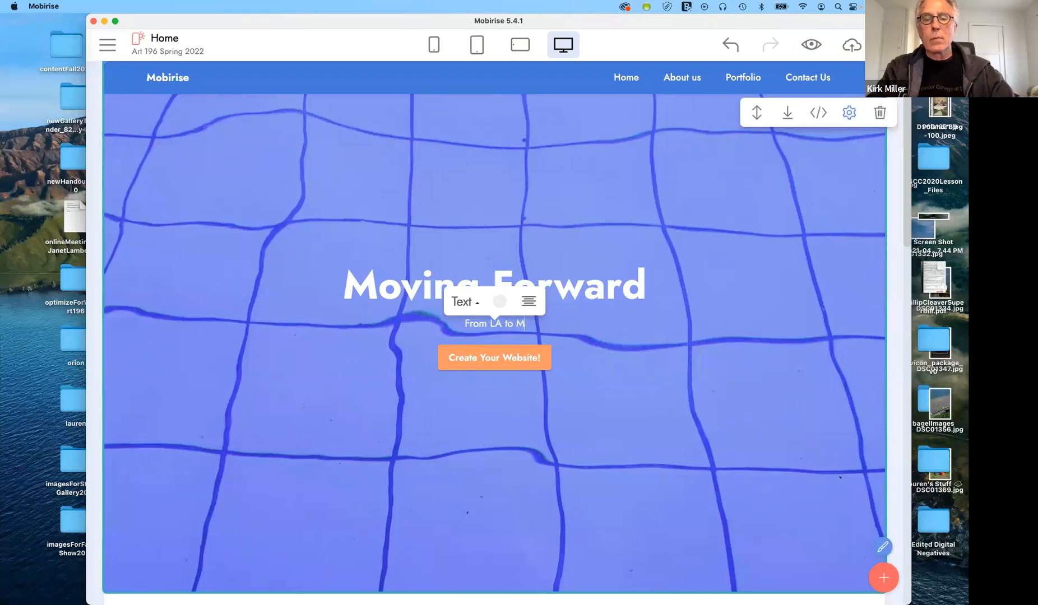
text(orrow)
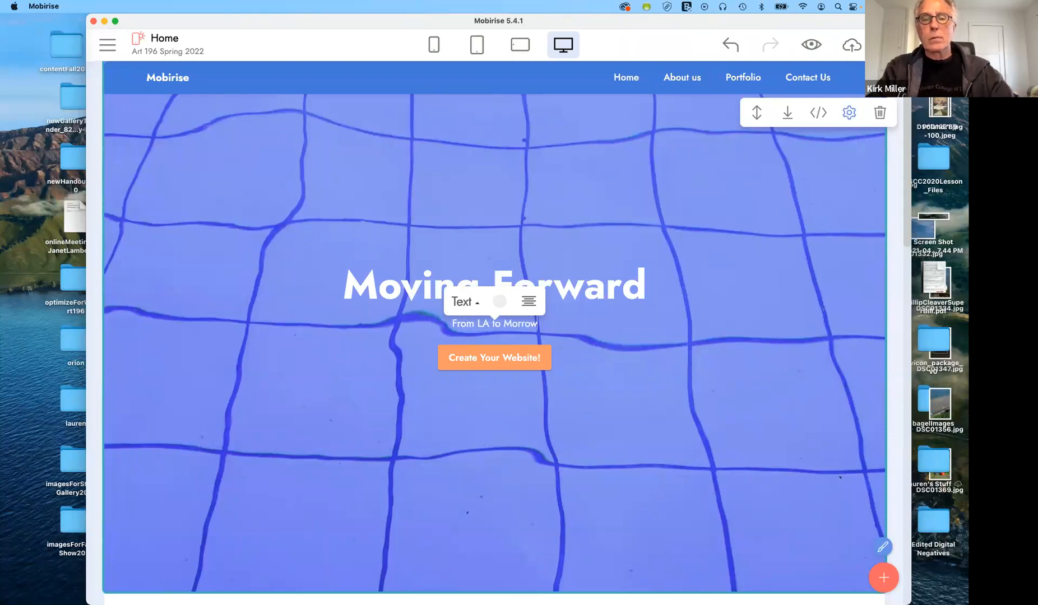
key(BackSpace)
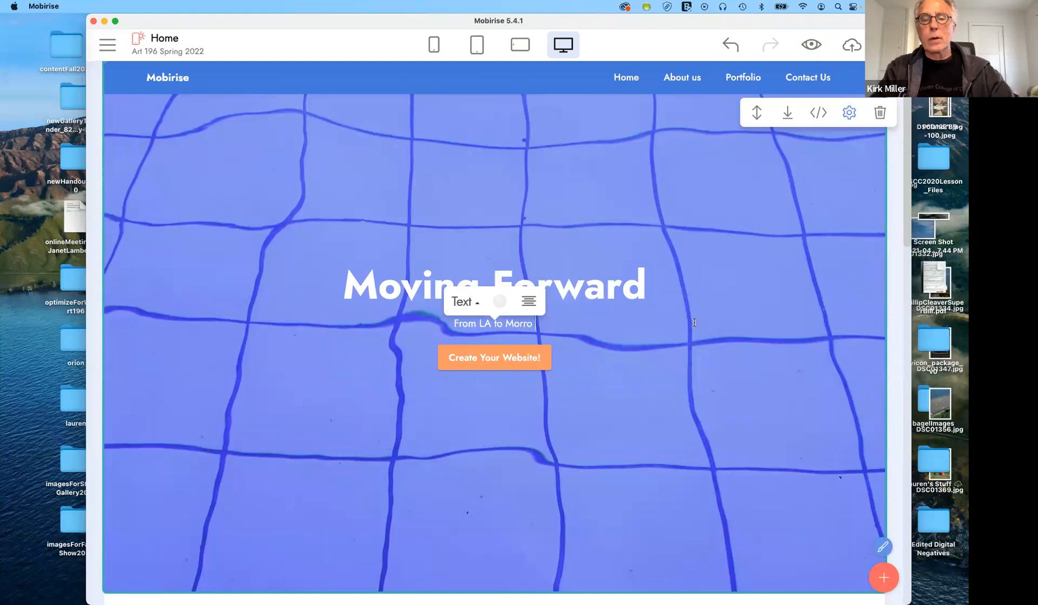
text(Bay)
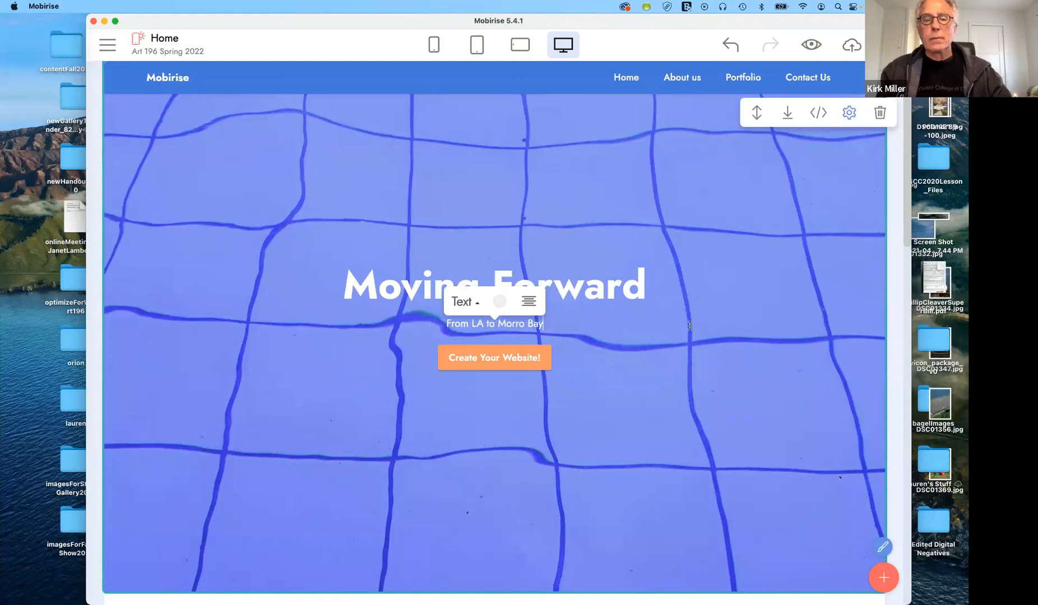
right_click(651, 367)
click(538, 357)
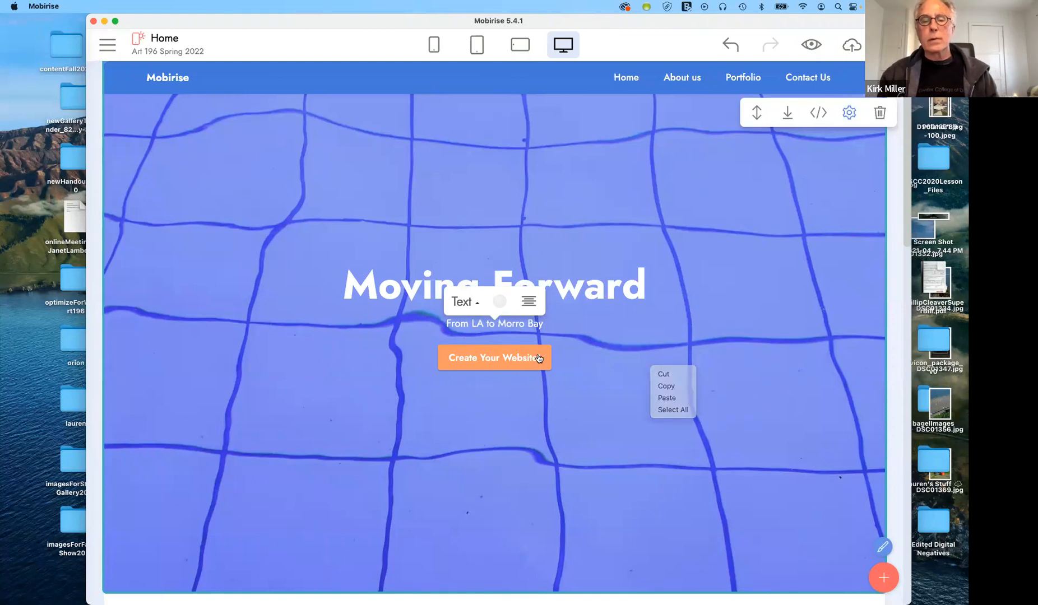
In the hero's parameters, show the subtitle and hide the paragraph and the Create Your Website! button
click(849, 113)
click(848, 112)
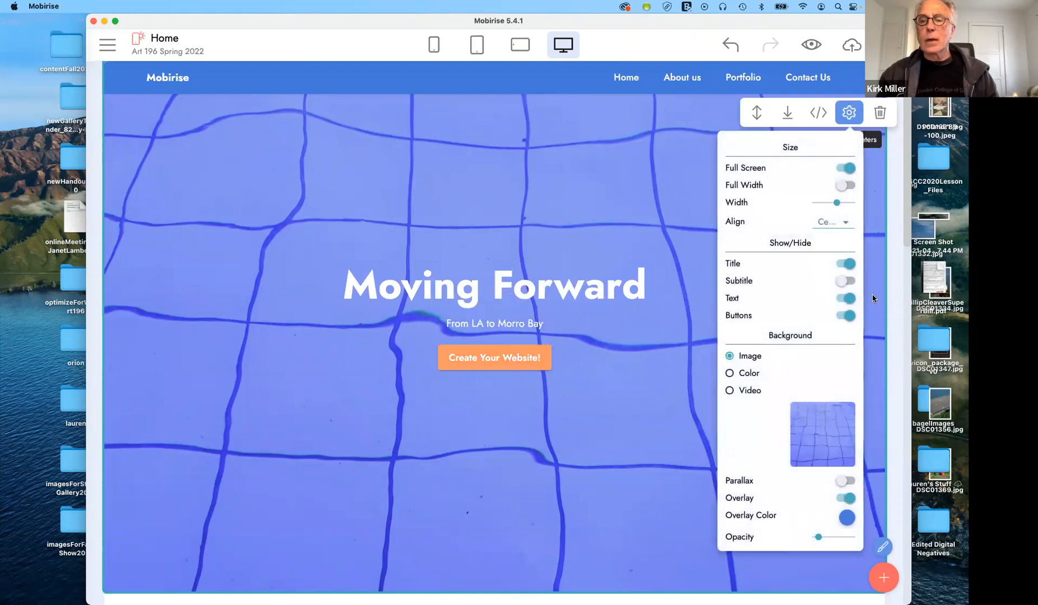
click(842, 281)
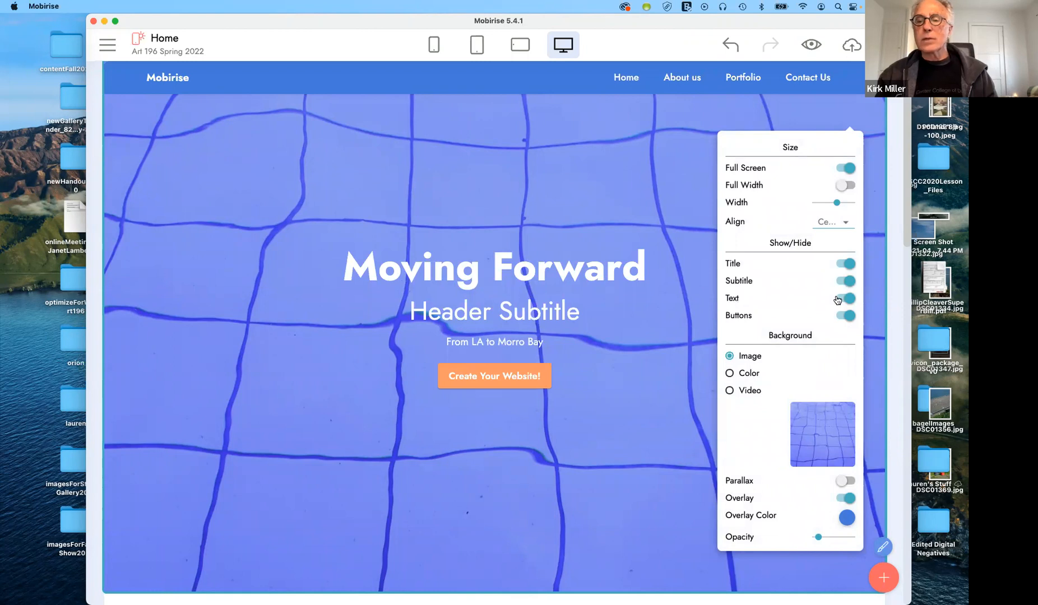
click(844, 297)
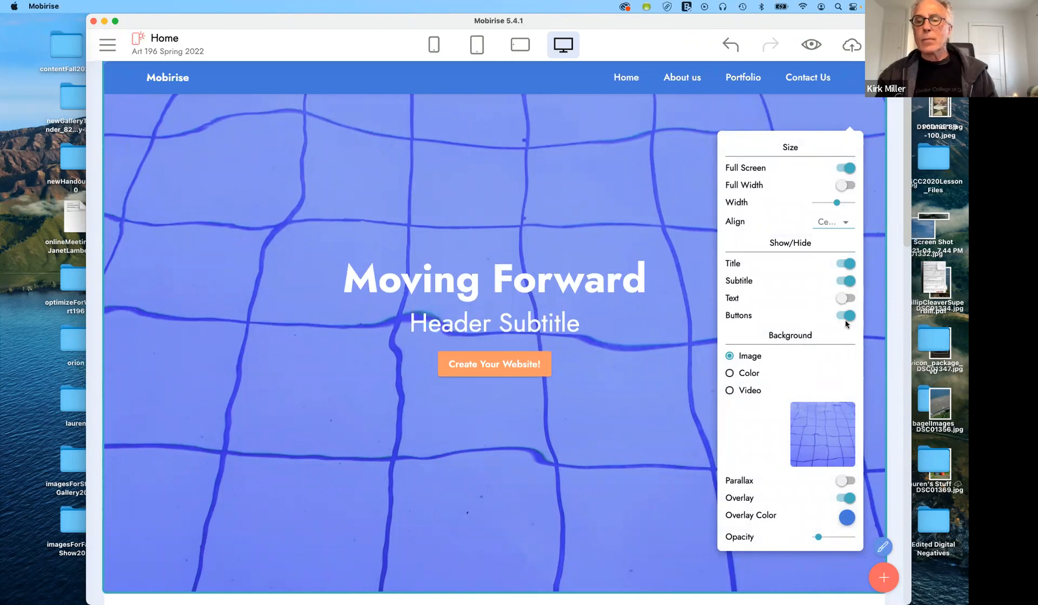
click(847, 317)
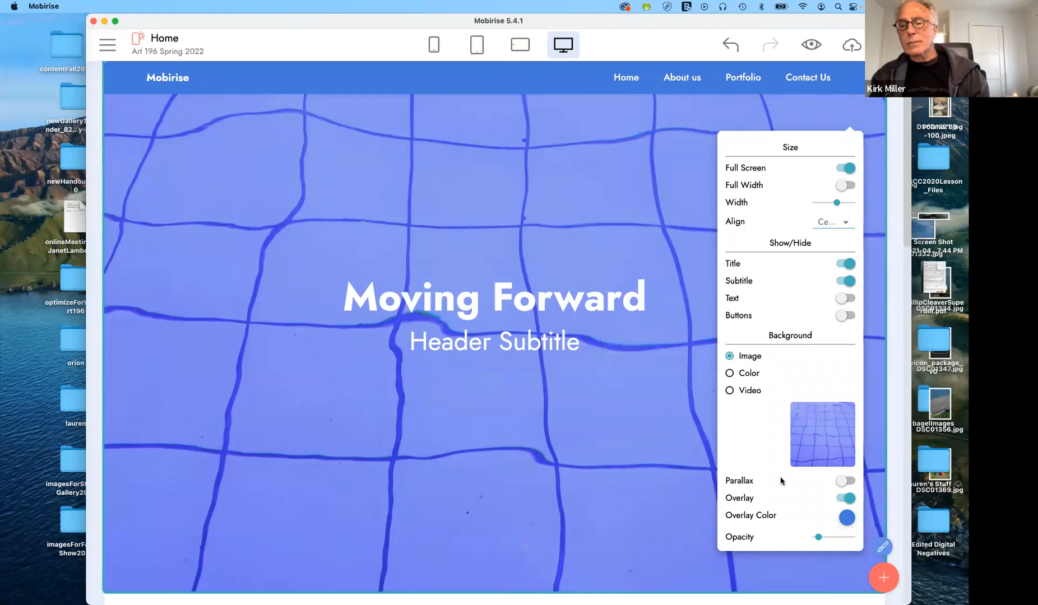
Set the header background to the mango image features2.jpg from the Site Library
click(819, 438)
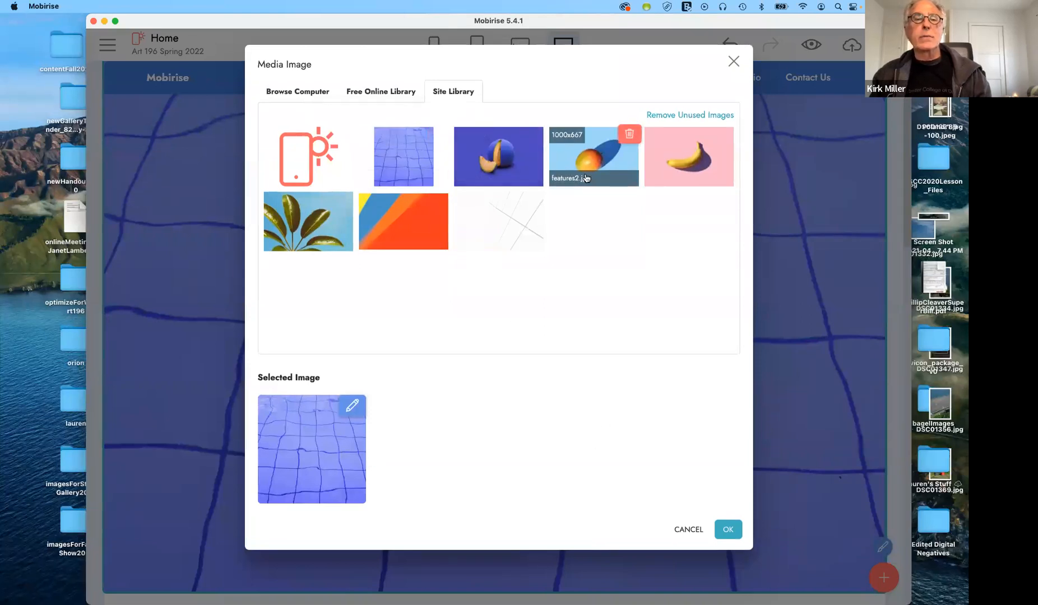
click(386, 92)
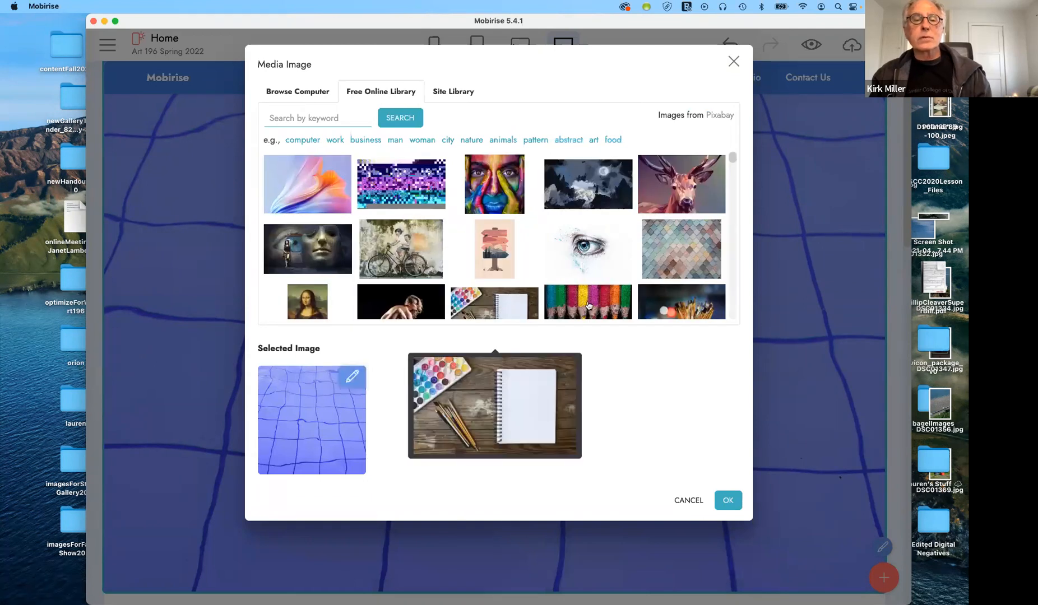
mouse_move(592, 304)
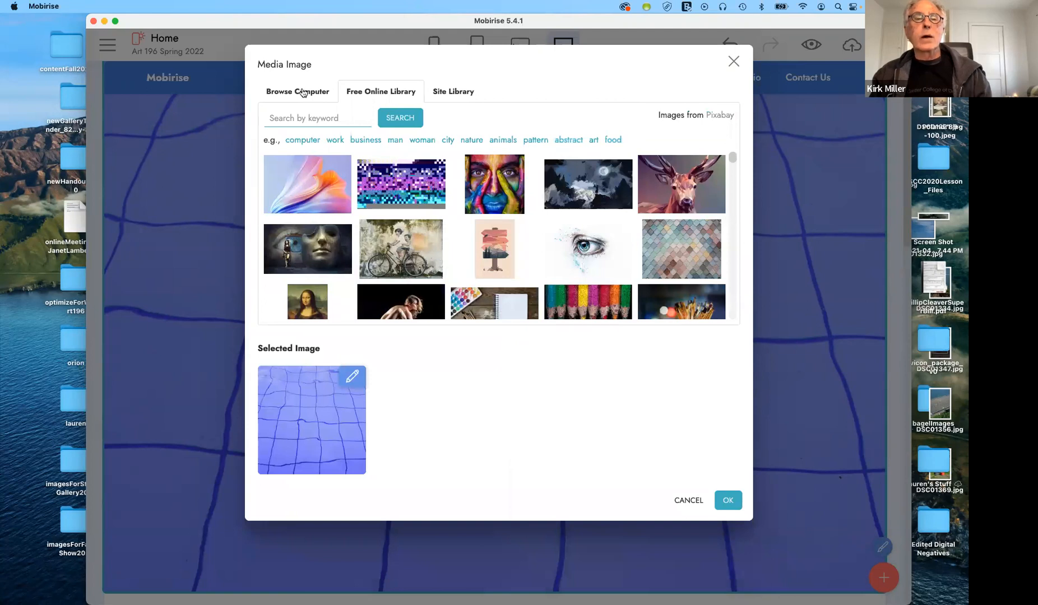
click(453, 93)
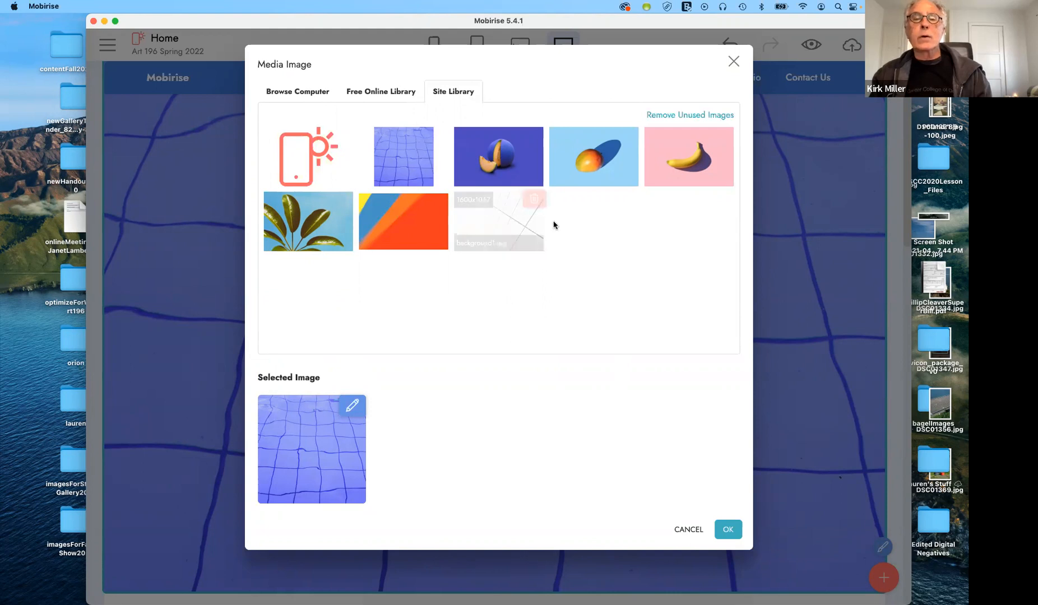
click(580, 167)
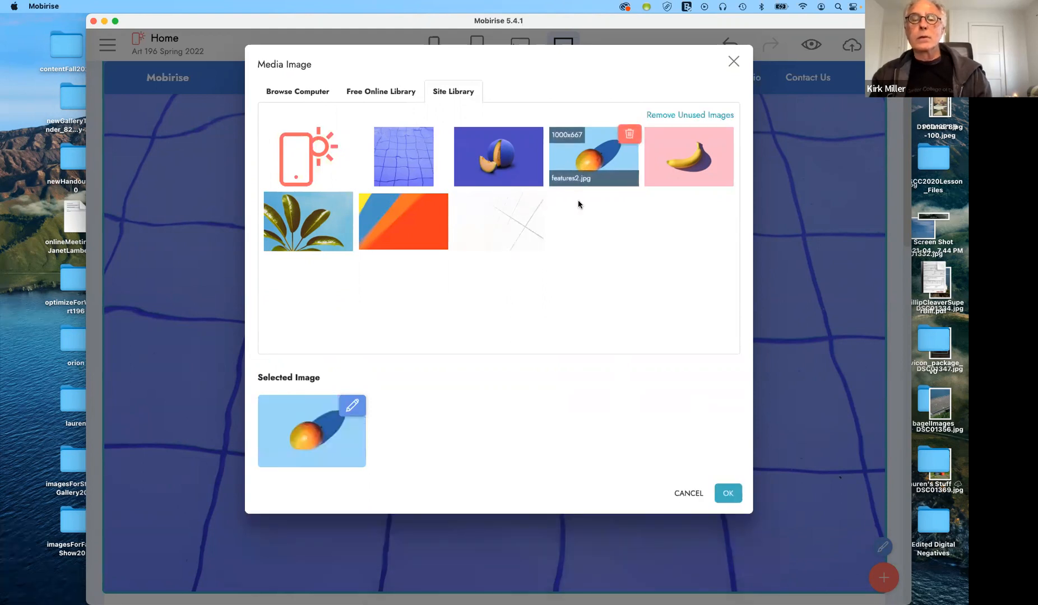
click(726, 494)
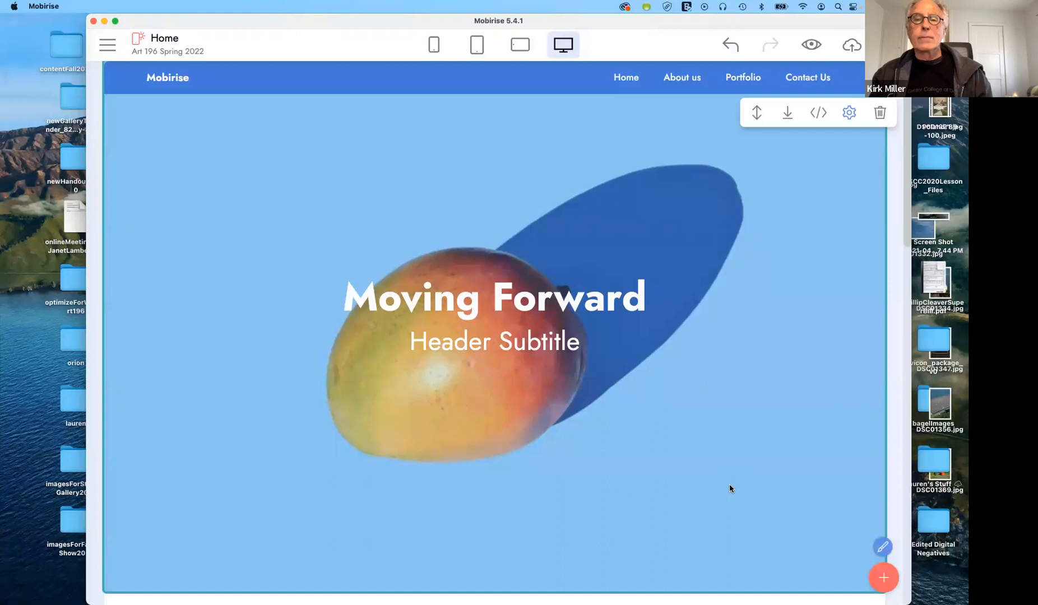
Scroll down the page and select the dark footer block
scroll(729, 487, down, 6)
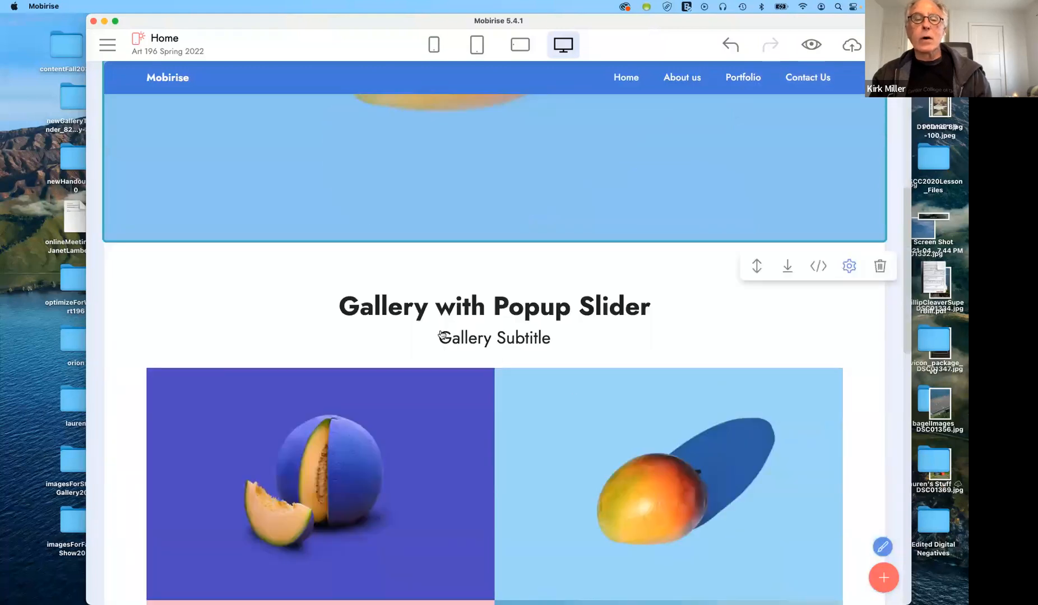
scroll(441, 335, down, 6)
scroll(441, 335, up, 4)
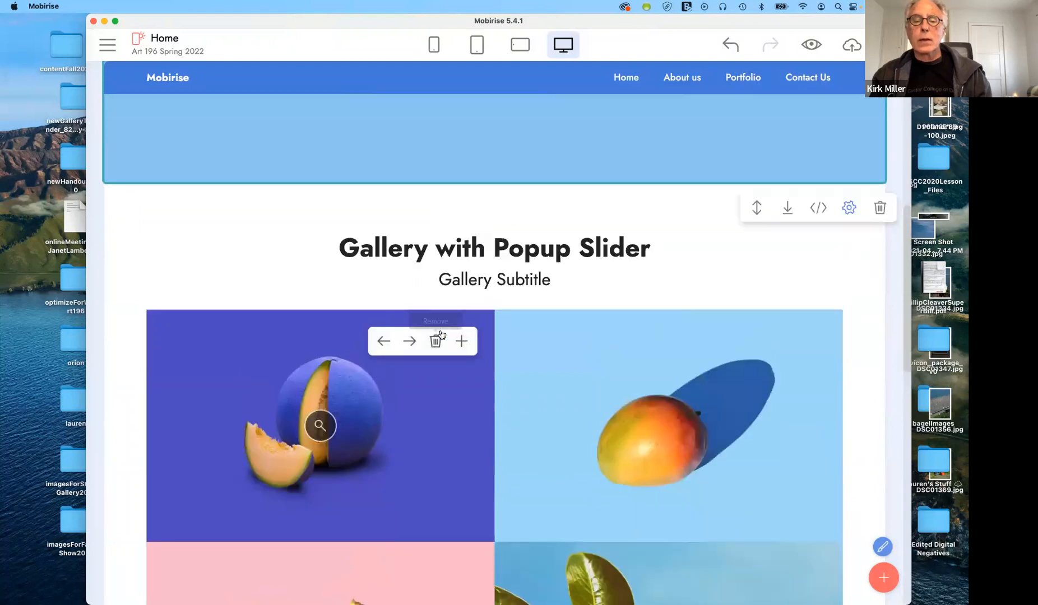
scroll(441, 335, down, 5)
scroll(439, 333, down, 5)
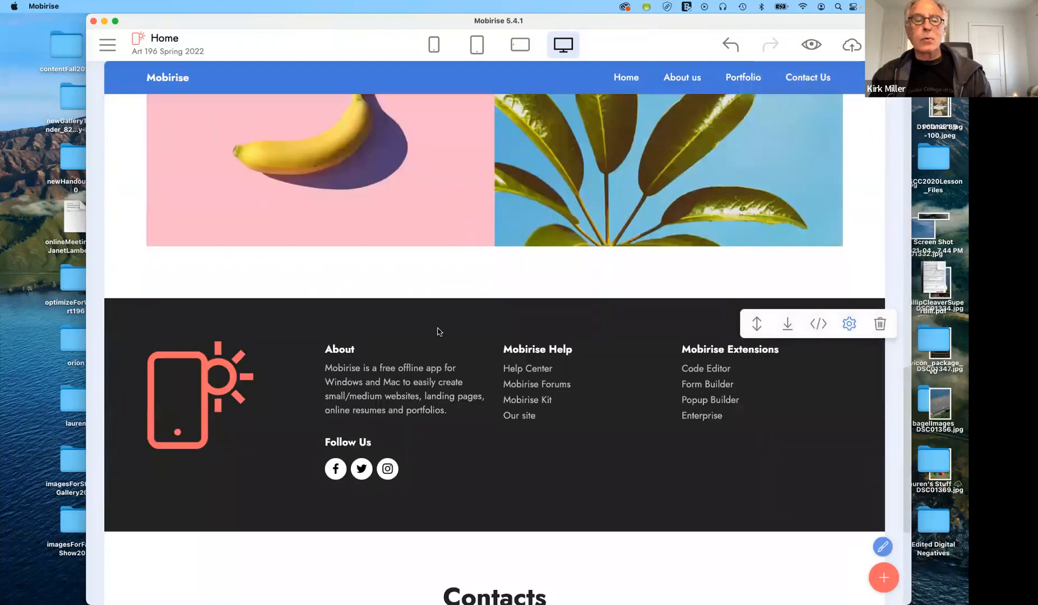
click(819, 461)
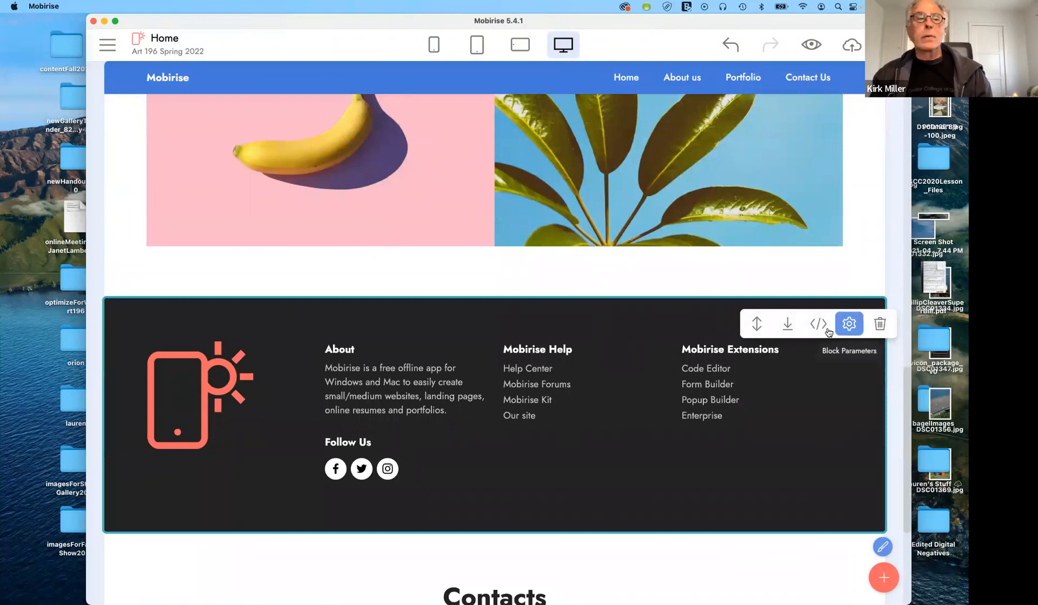
Switch to the art196Fall2021 site from the Sites list, confirming the current site's closure
click(107, 44)
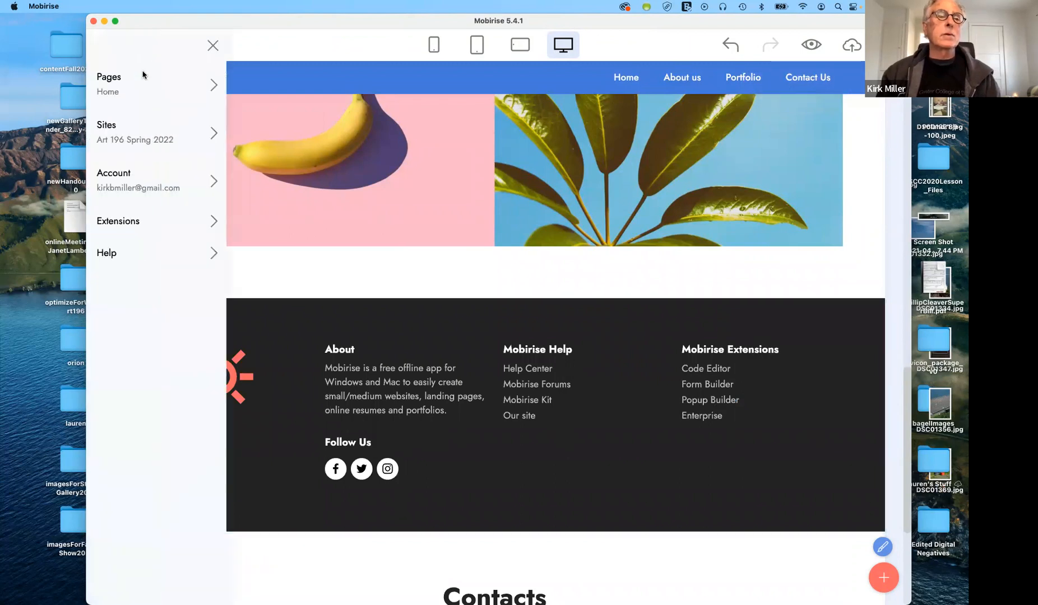
click(144, 133)
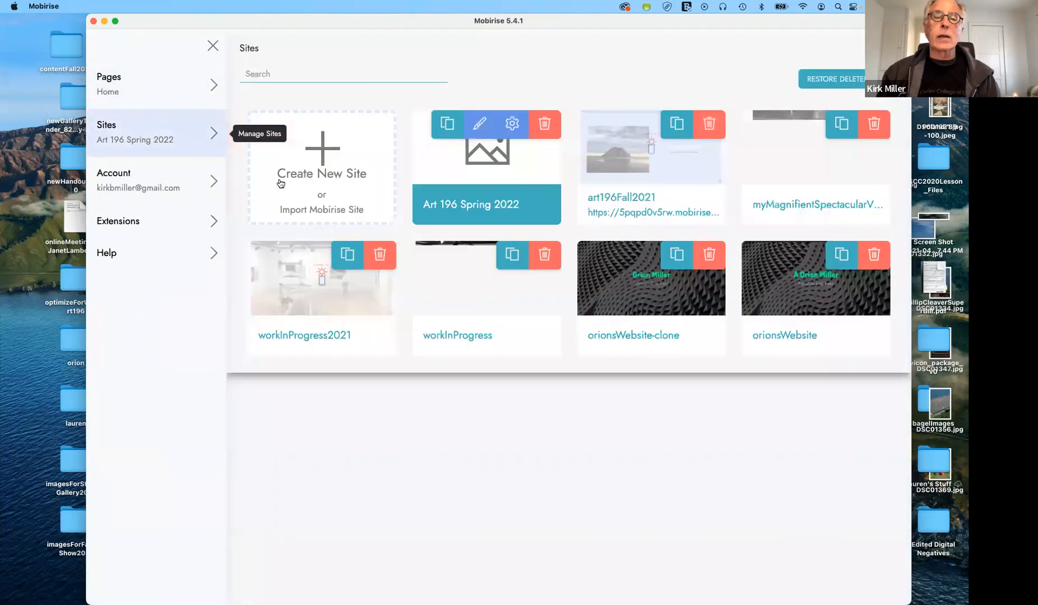
click(648, 162)
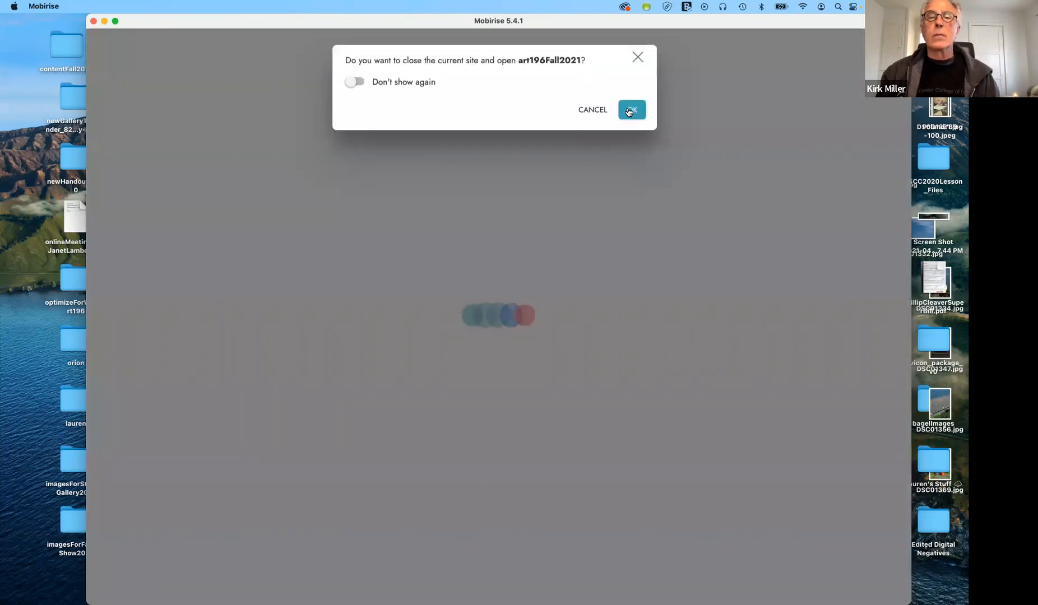
click(629, 111)
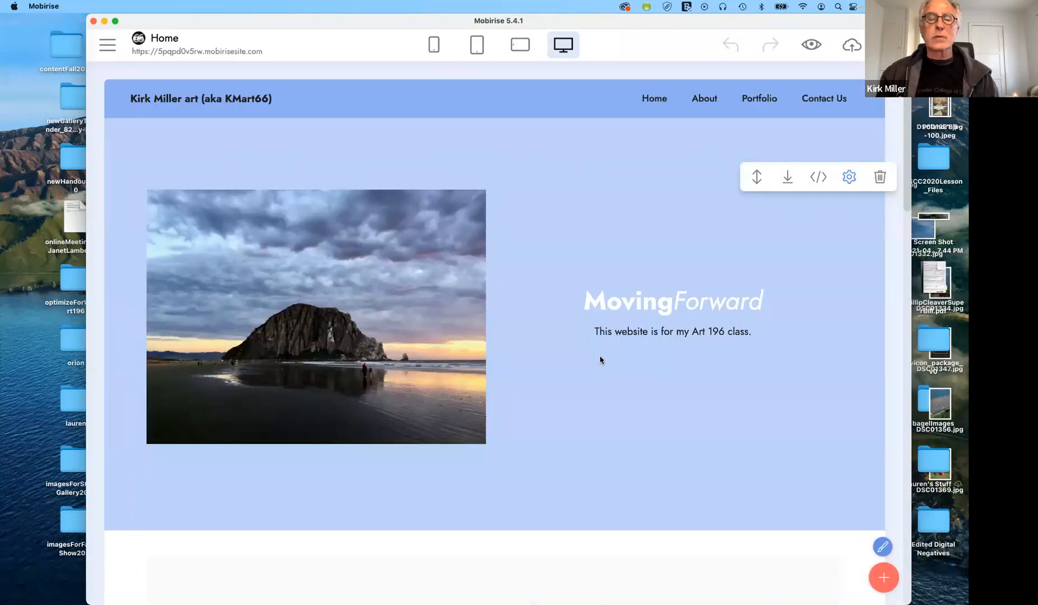
Scroll through the art196Fall2021 home page and place the caret in the MovingForward heading
scroll(600, 359, down, 12)
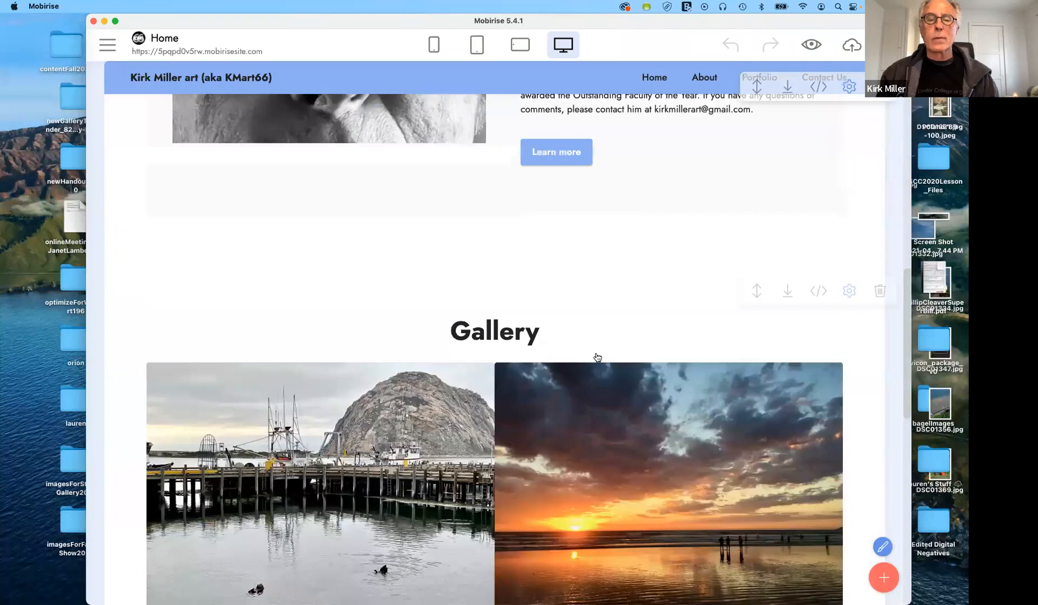
scroll(597, 358, down, 3)
scroll(597, 357, down, 10)
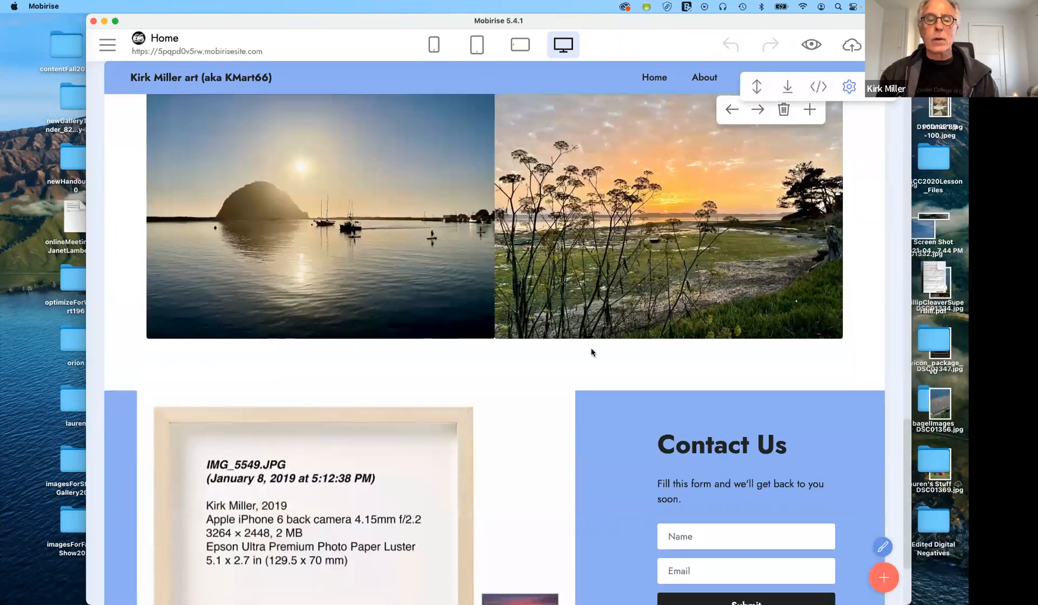
scroll(593, 354, up, 20)
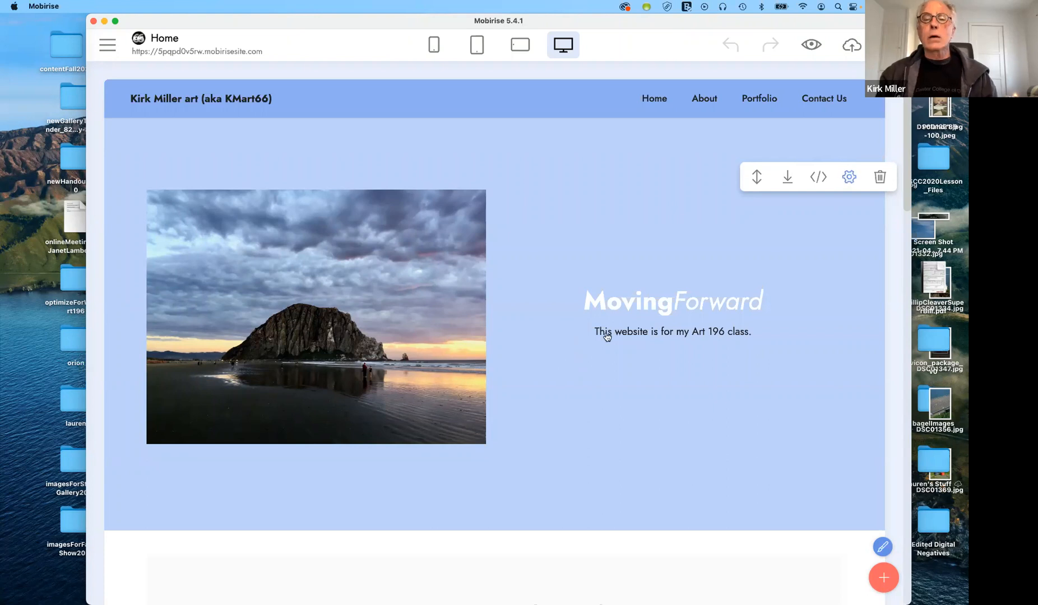
click(642, 306)
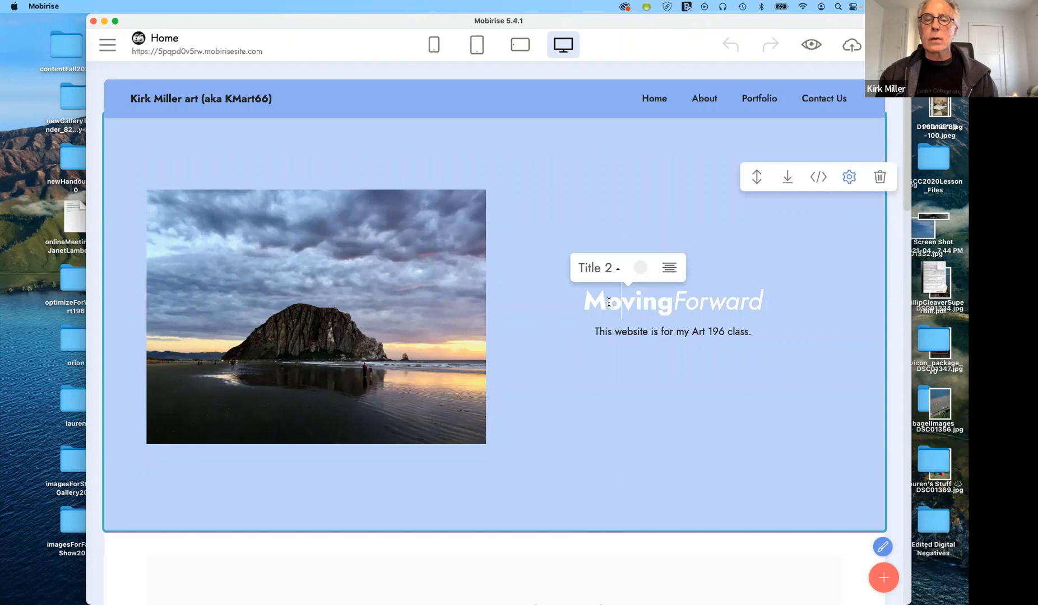
click(586, 304)
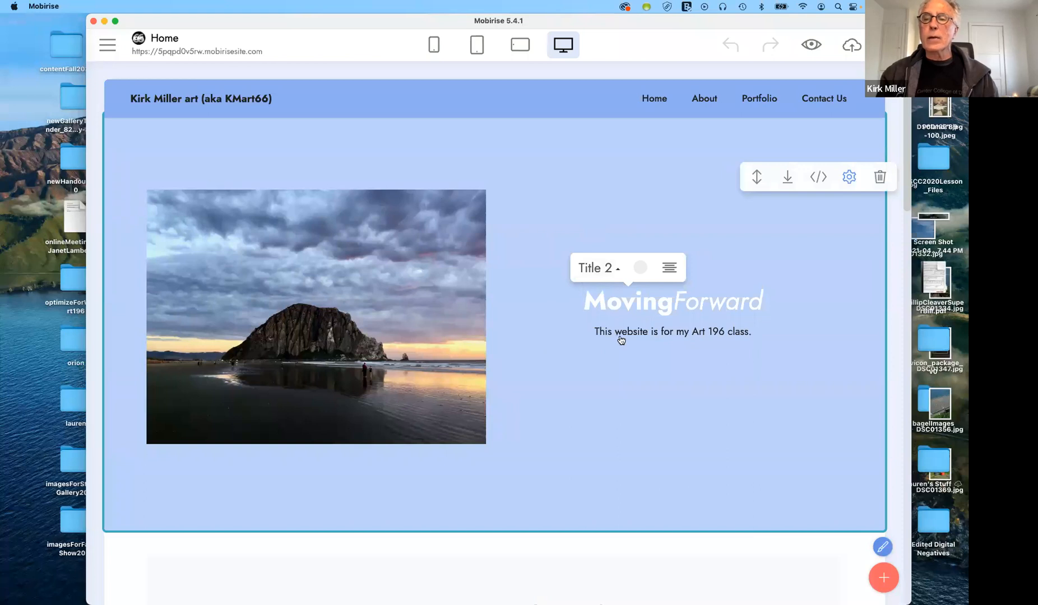
Toggle the hero settings, select and deselect the MovingForward heading, then open the main menu
click(850, 179)
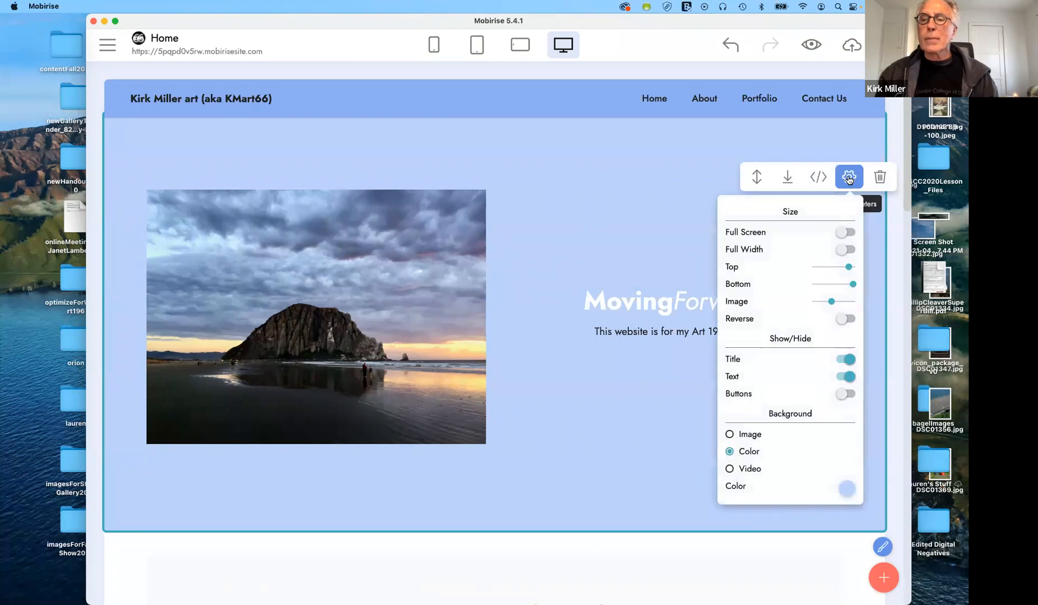
click(849, 178)
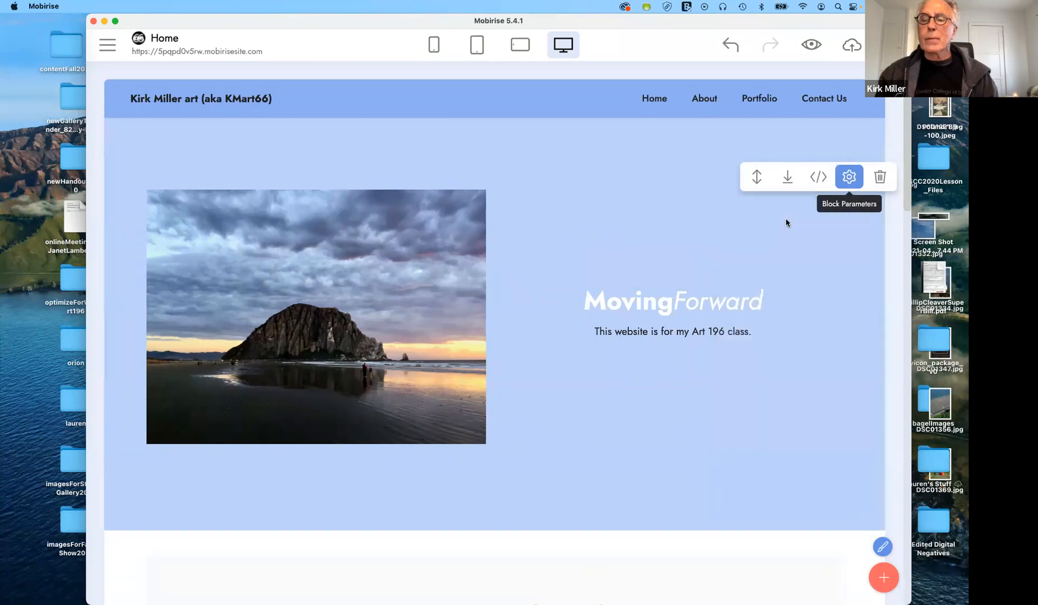
click(708, 305)
drag(588, 297, 771, 304)
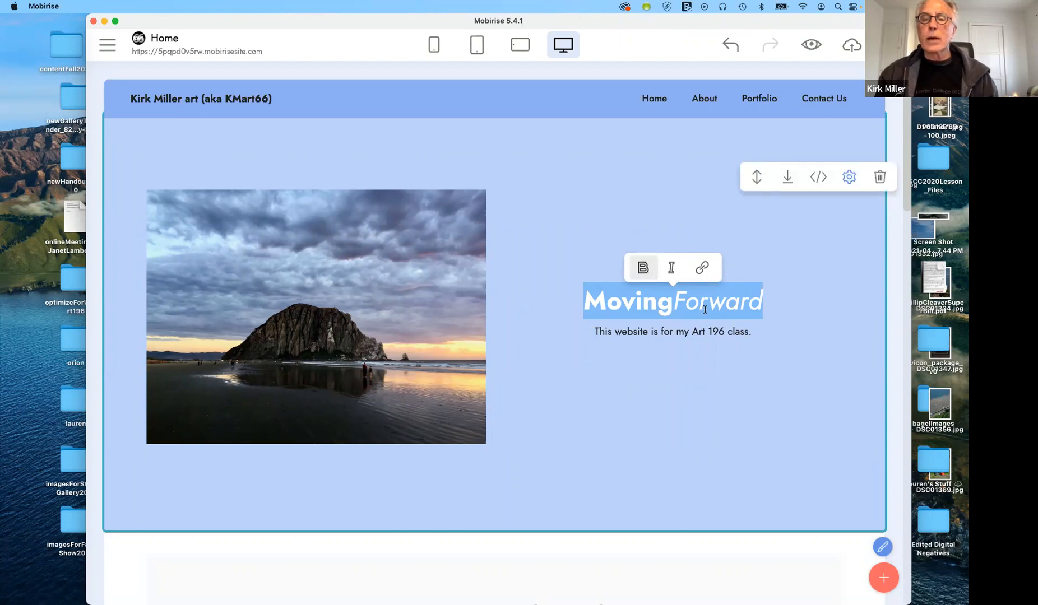
click(535, 205)
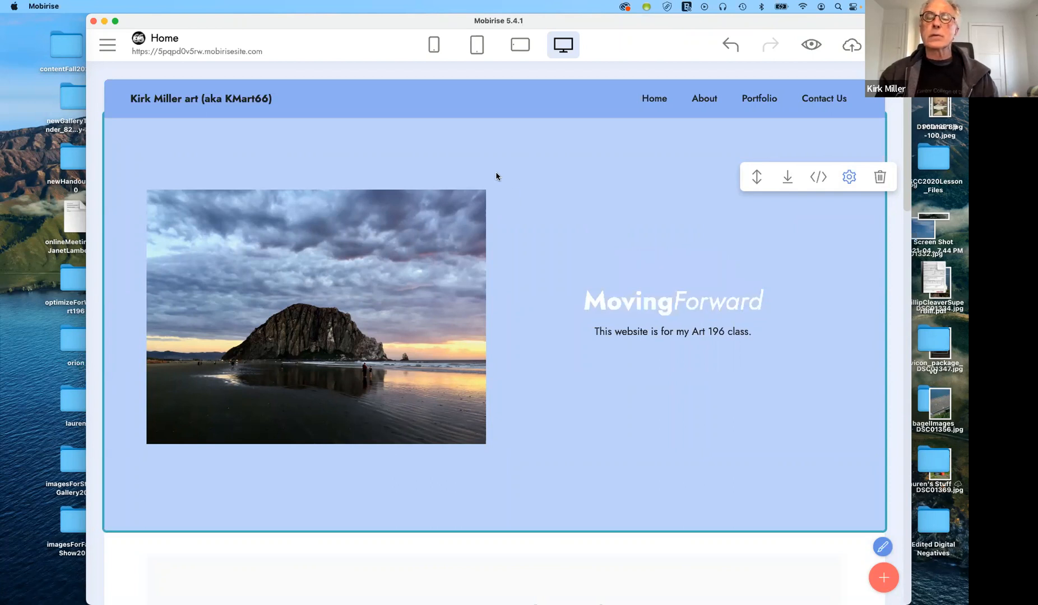
click(111, 47)
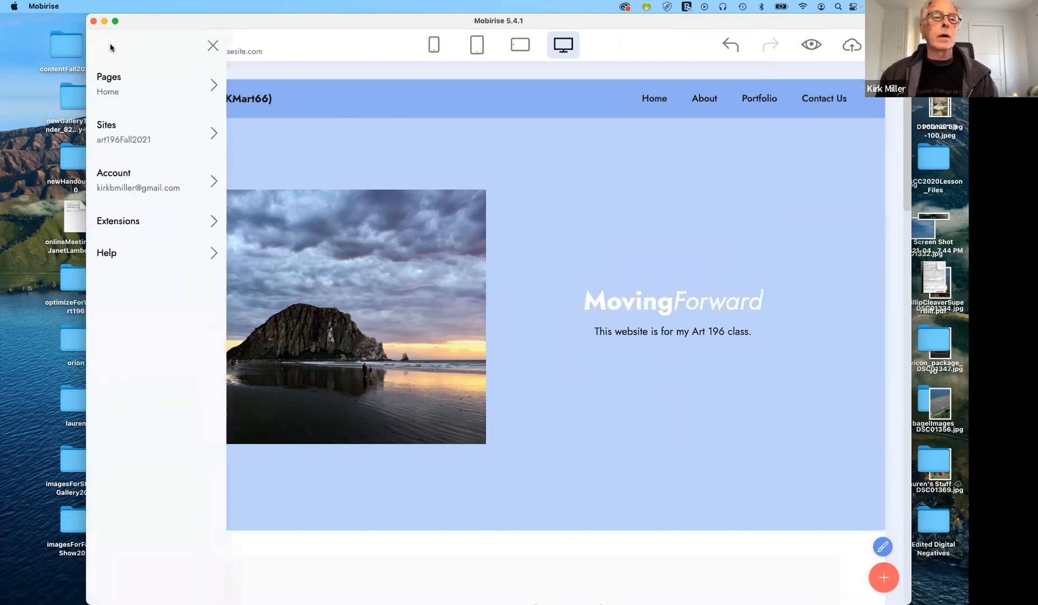
Open art196Fall2021's Site Styles and browse Title 1's More Fonts, adding Source Sans Pro
click(143, 129)
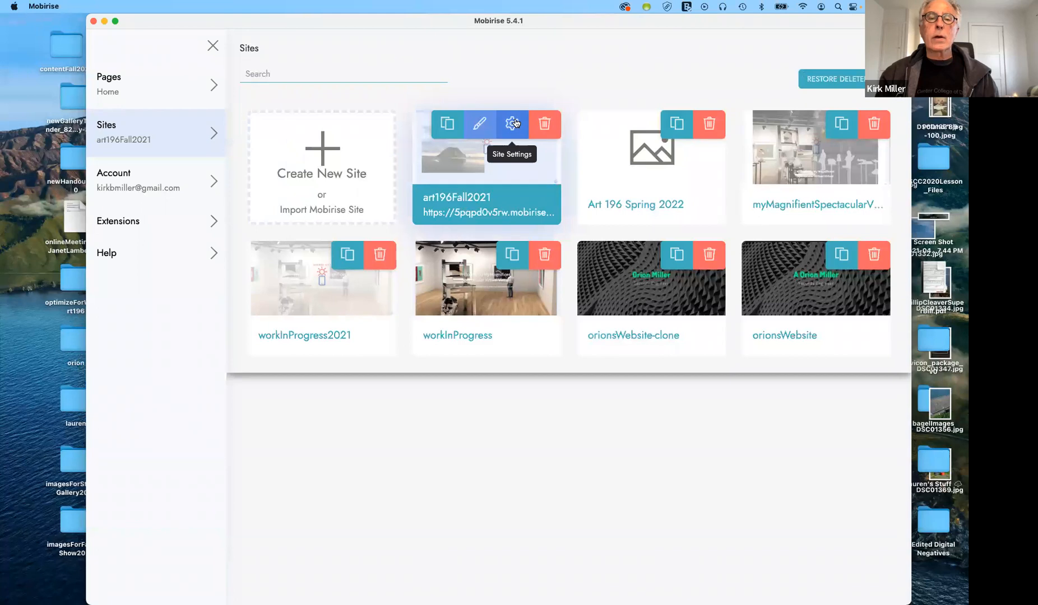
click(480, 122)
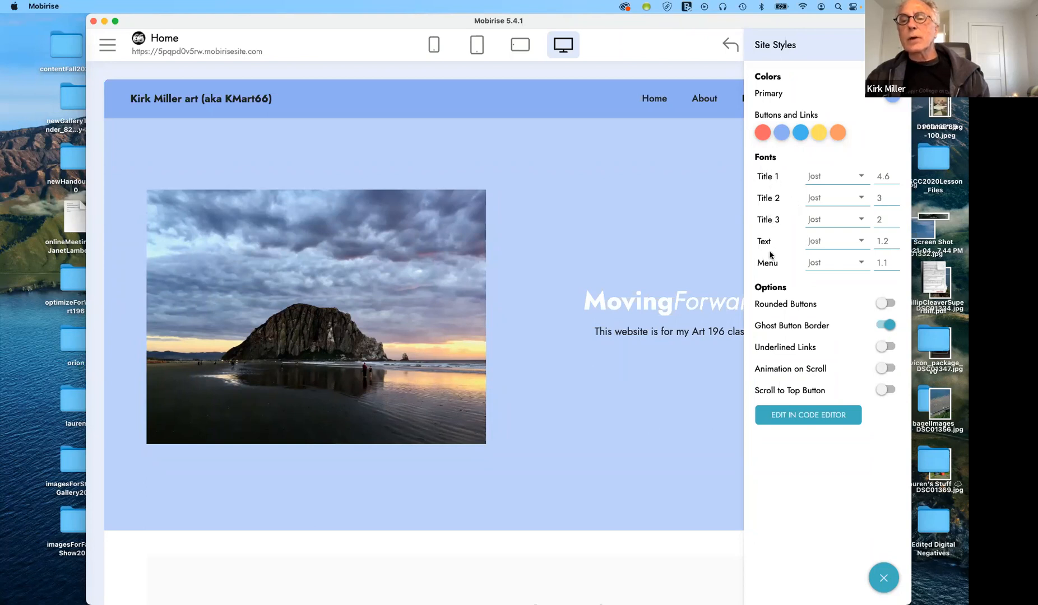
click(862, 177)
click(818, 224)
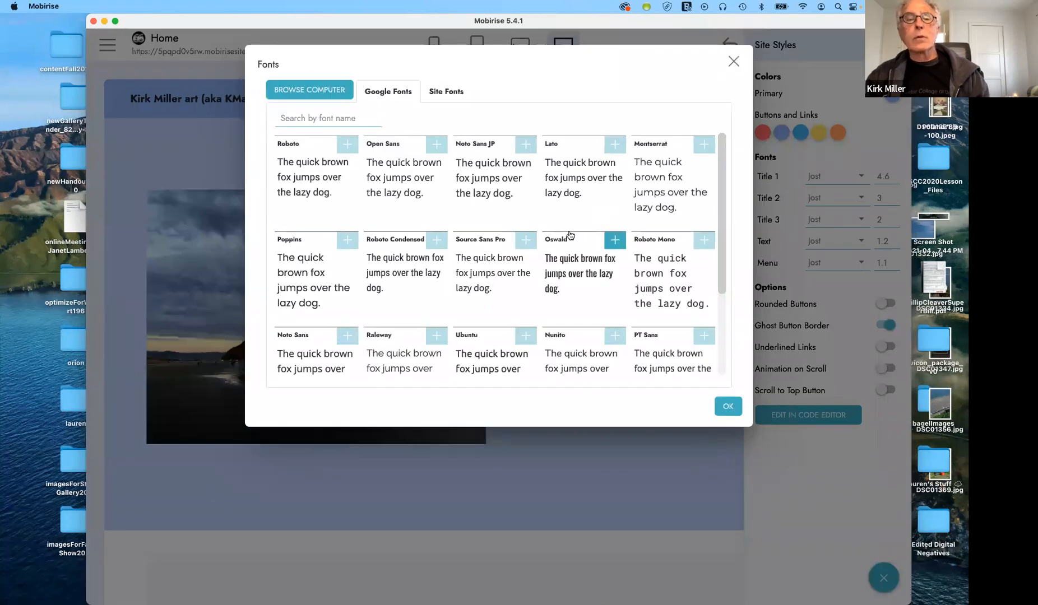
click(491, 241)
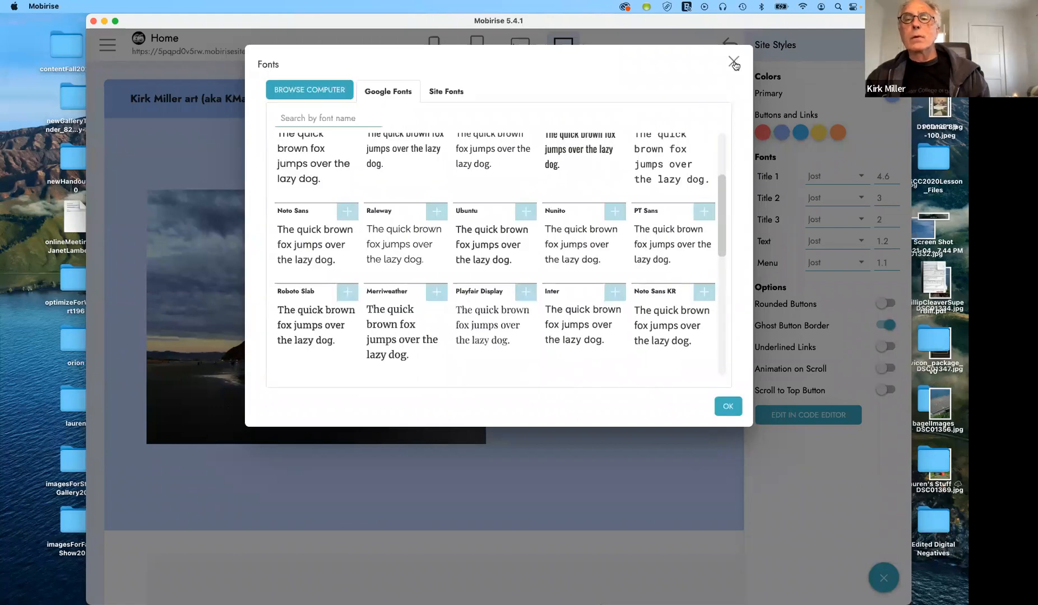
click(733, 62)
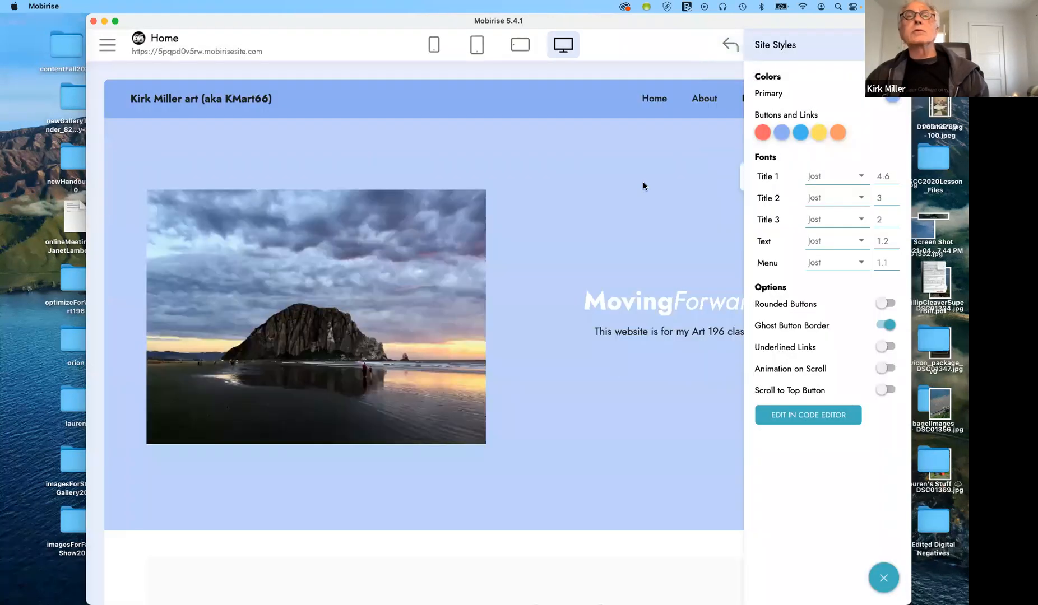
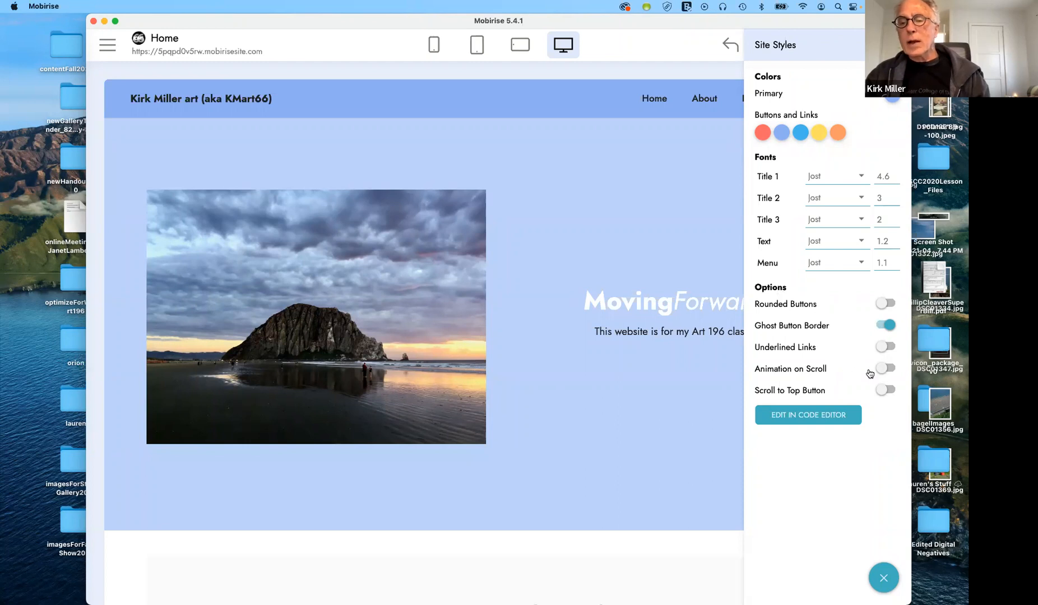
Switch on Animation on Scroll in Site Styles and open the Mobirise side menu
click(885, 369)
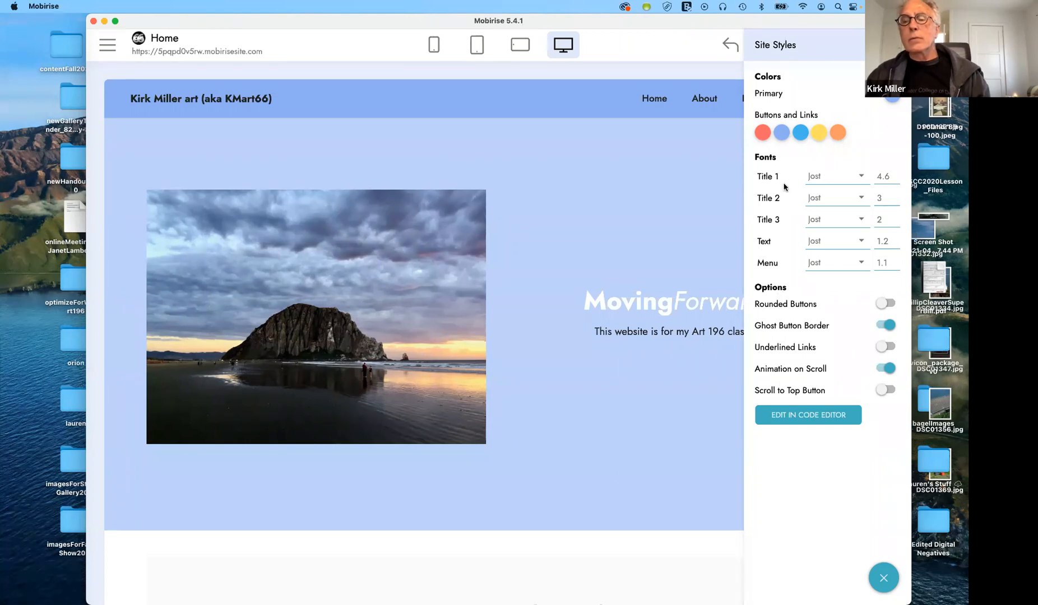
click(115, 48)
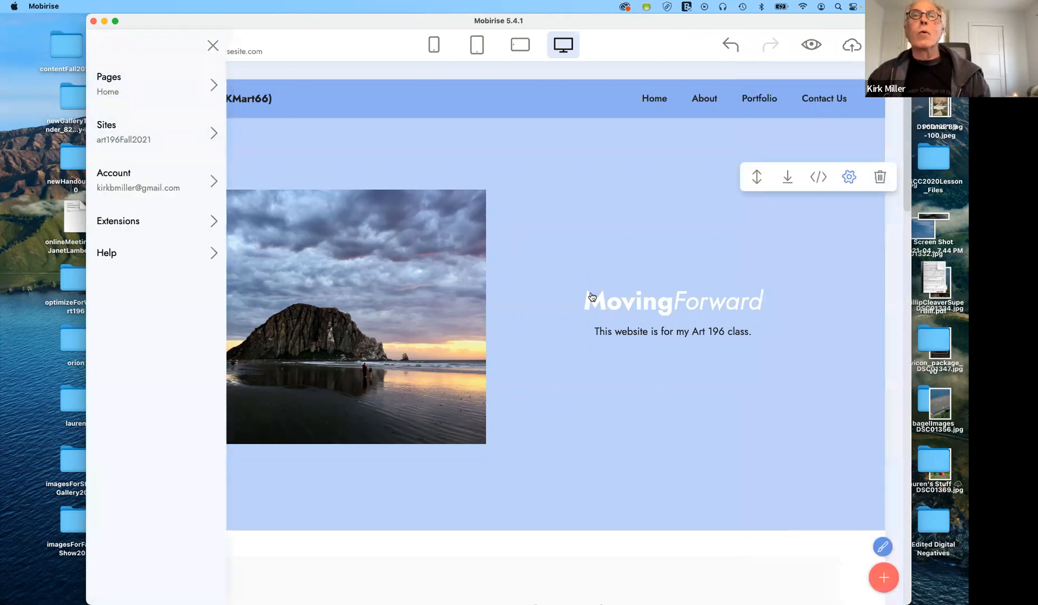
Close the side menu, select 'Moving' in the MovingForward hero title, then deselect it
click(635, 306)
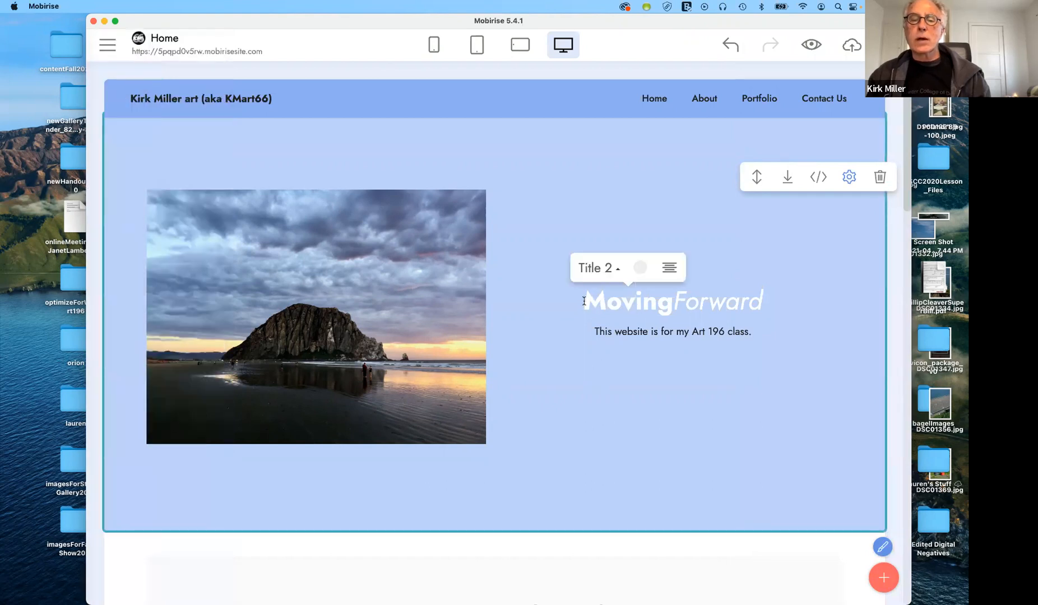
mouse_move(621, 303)
mouse_down()
mouse_move(671, 303)
mouse_move(639, 301)
mouse_up()
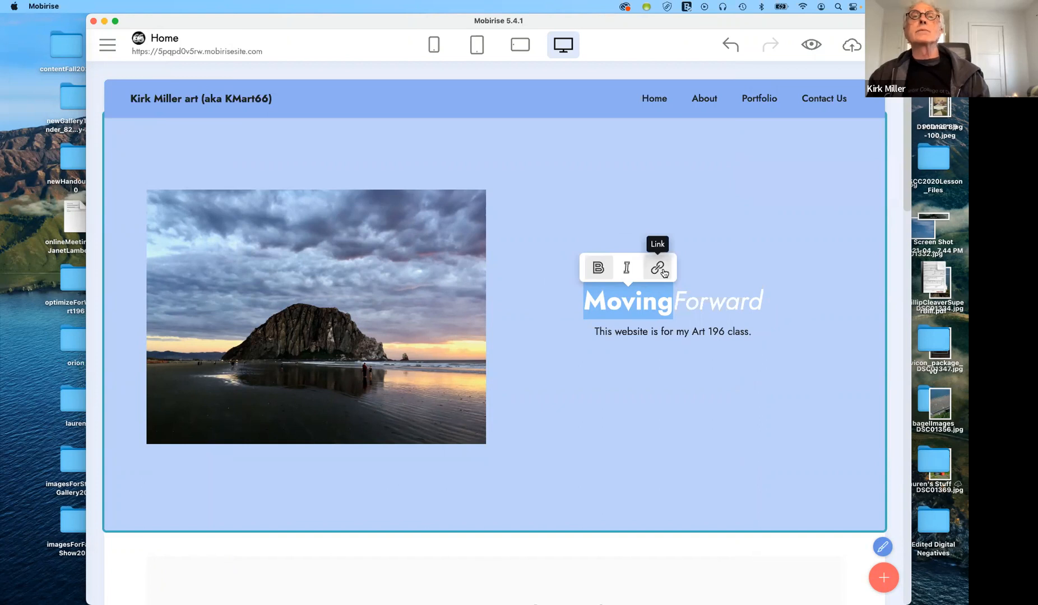
click(765, 292)
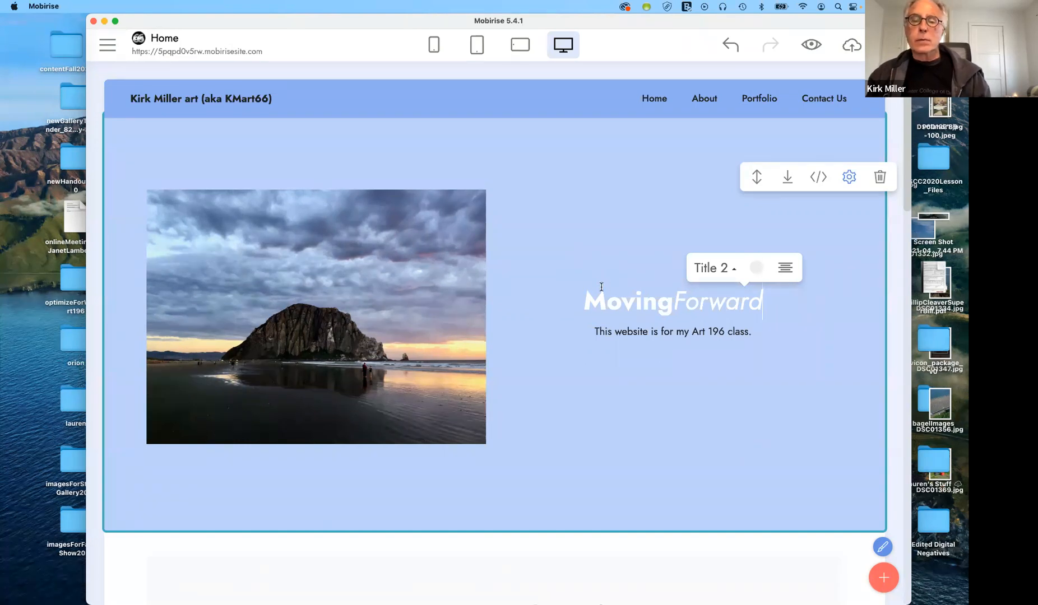
scroll(601, 287, down, 1)
scroll(601, 289, down, 10)
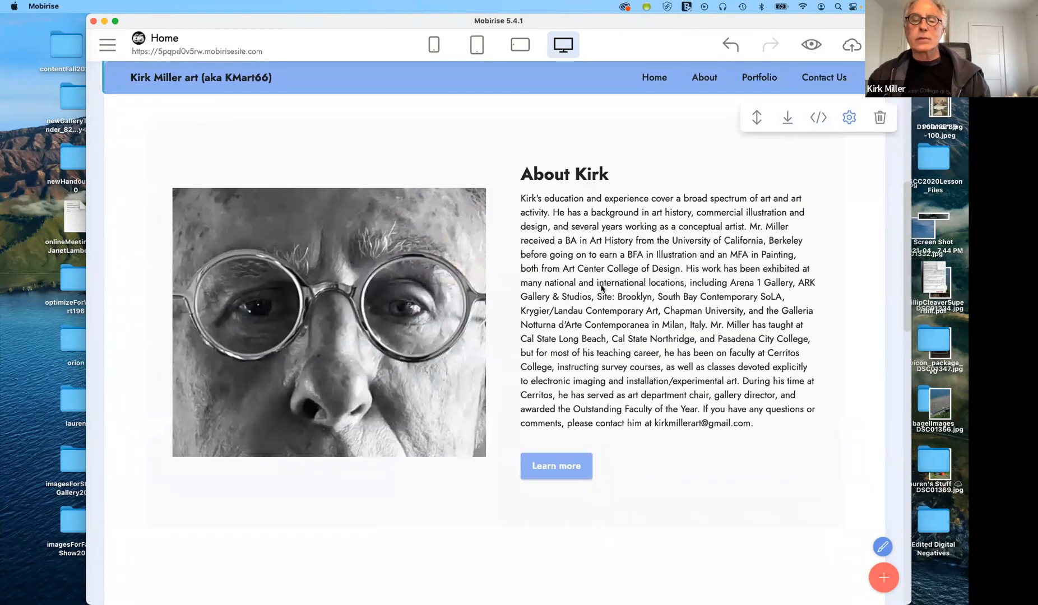
scroll(599, 286, down, 10)
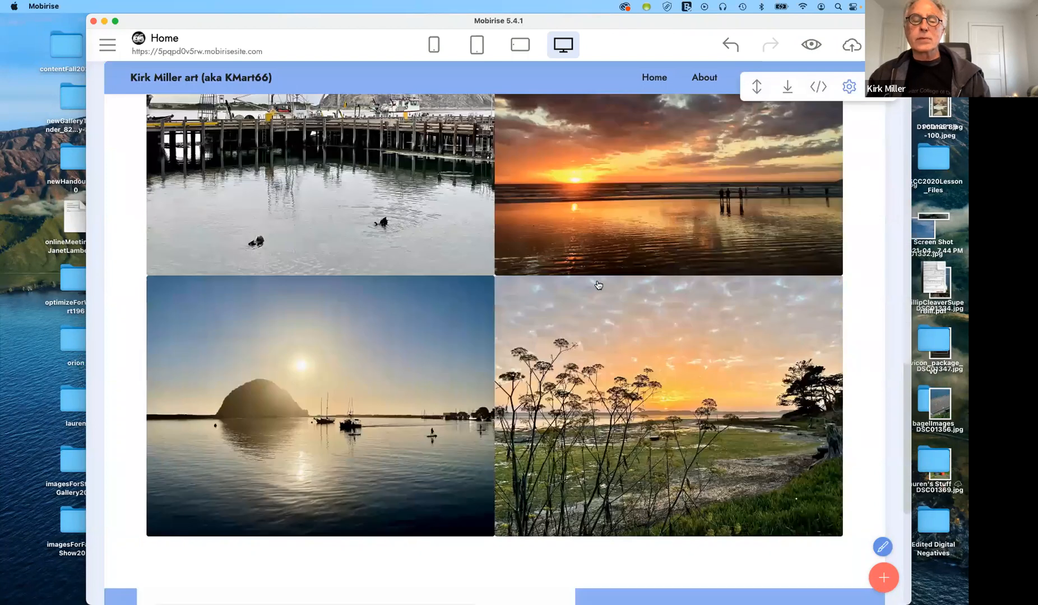
scroll(598, 284, down, 5)
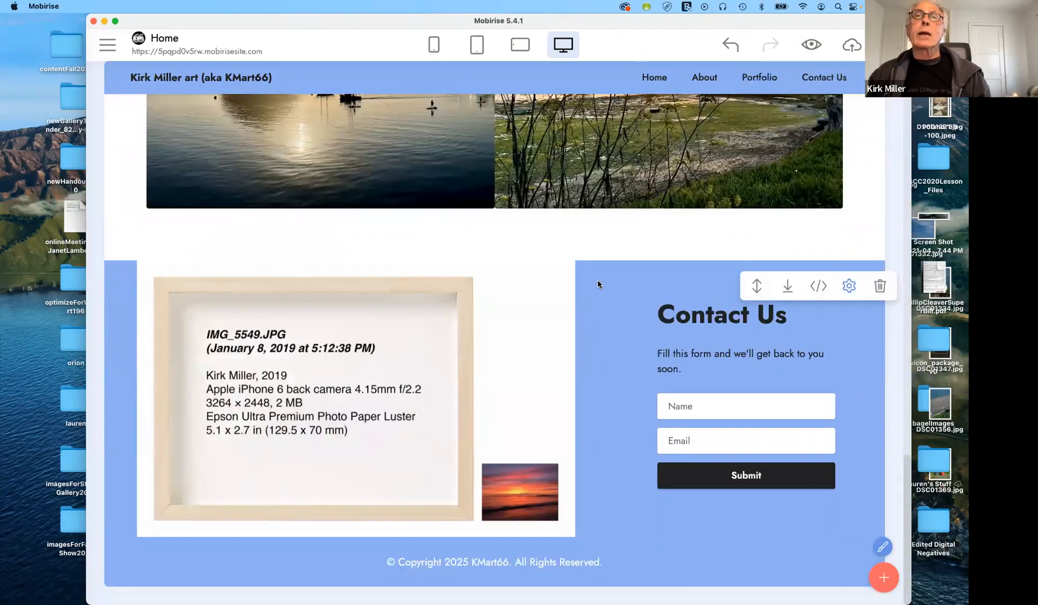
scroll(598, 284, up, 15)
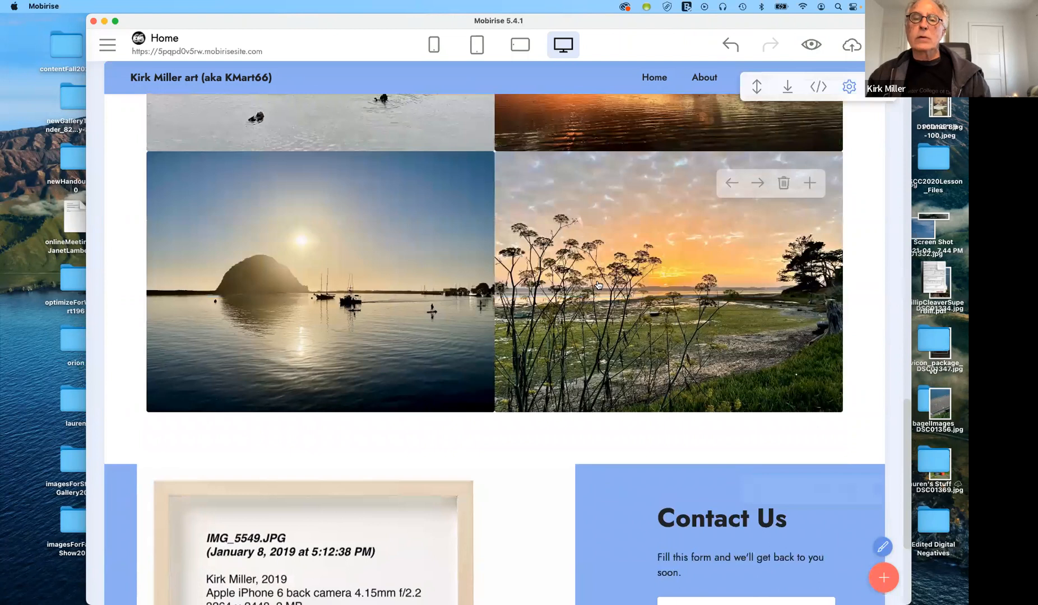
scroll(598, 285, up, 10)
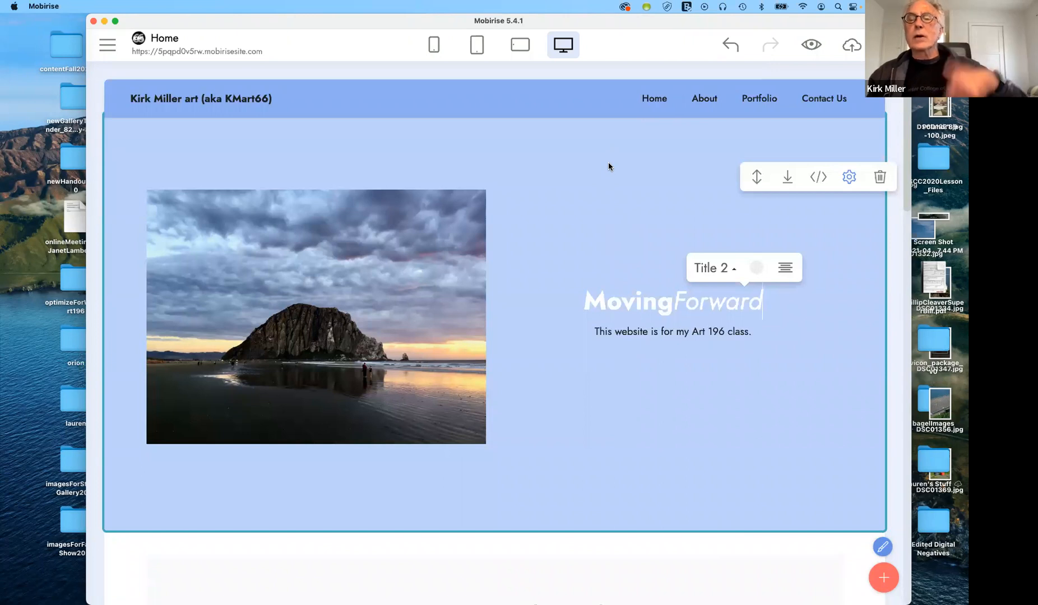
click(107, 44)
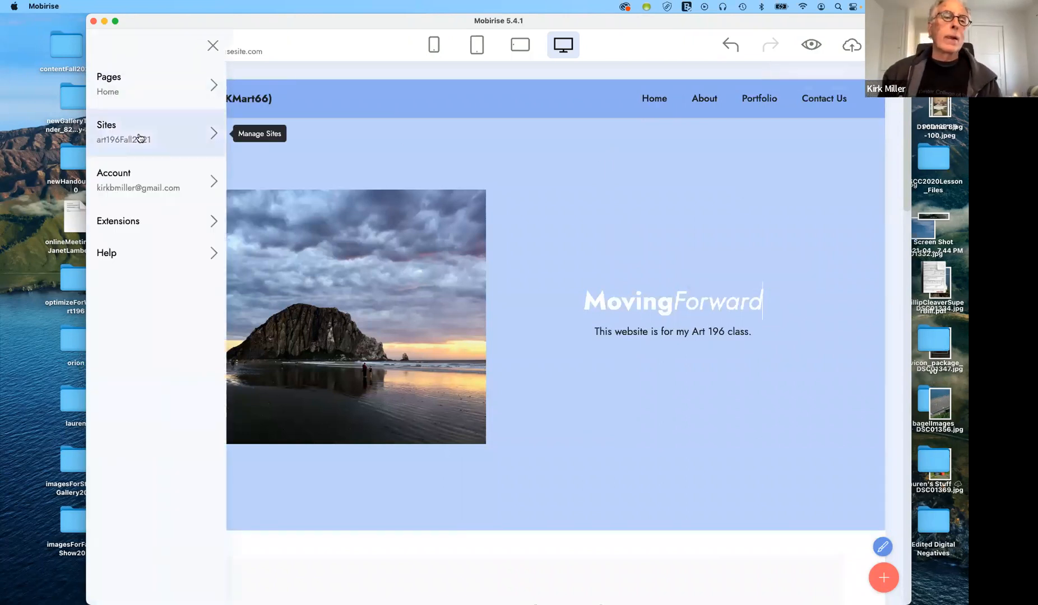
click(206, 92)
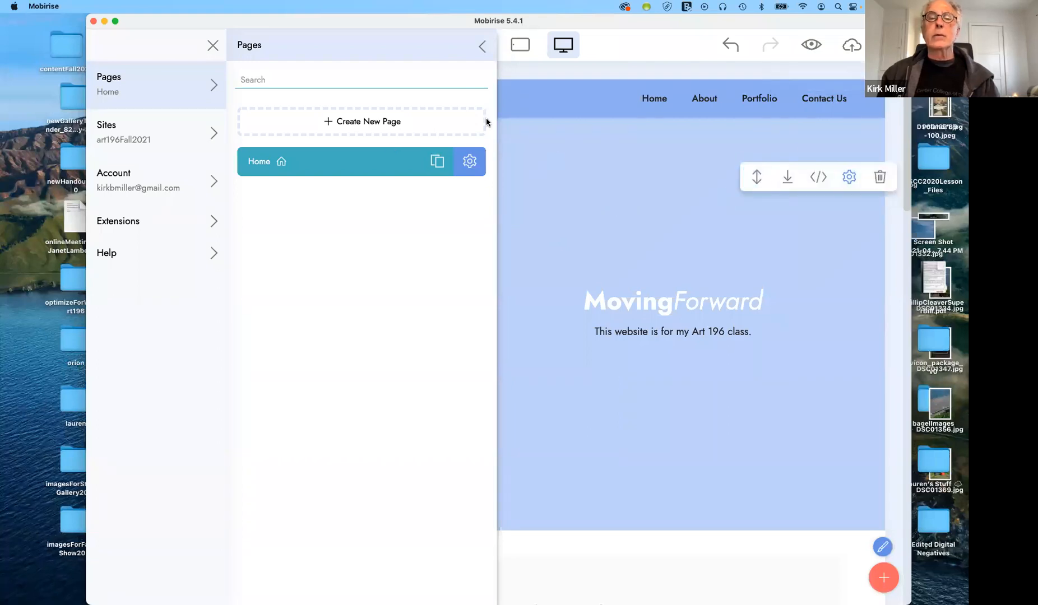
click(481, 46)
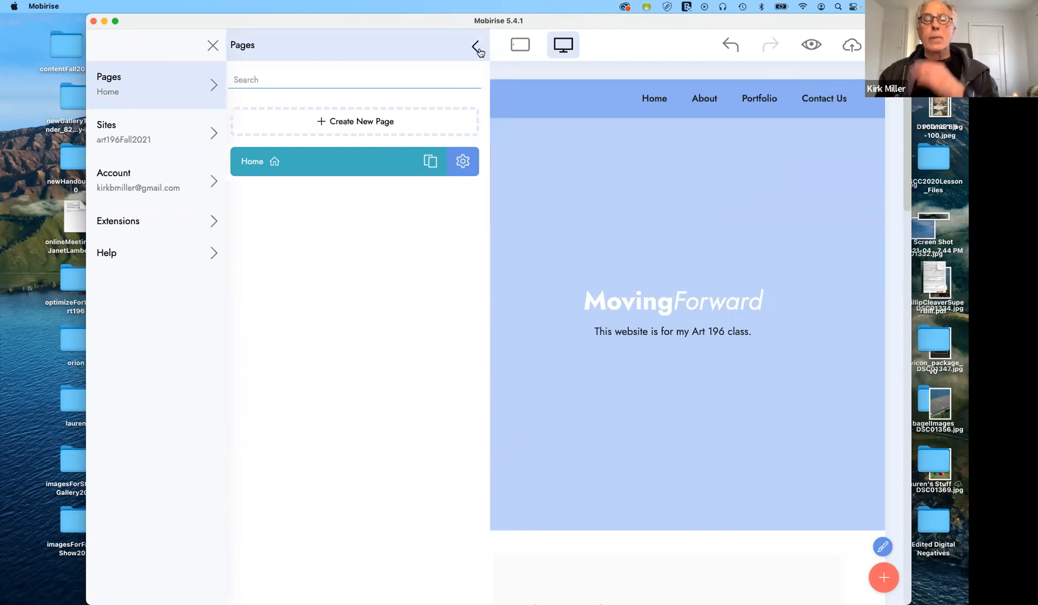
mouse_move(648, 213)
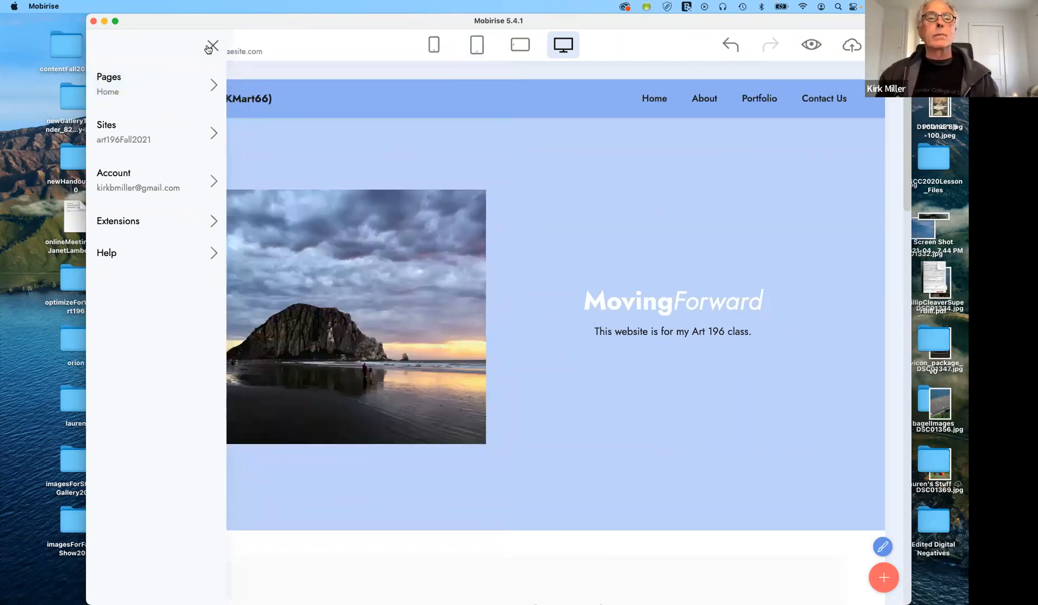
click(213, 46)
mouse_move(628, 229)
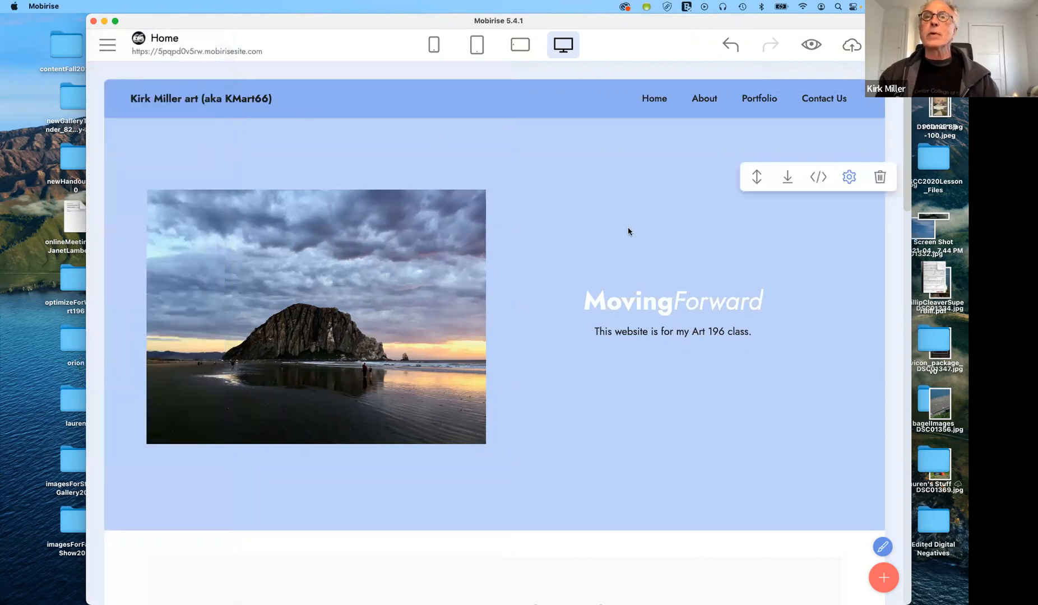
scroll(639, 238, down, 15)
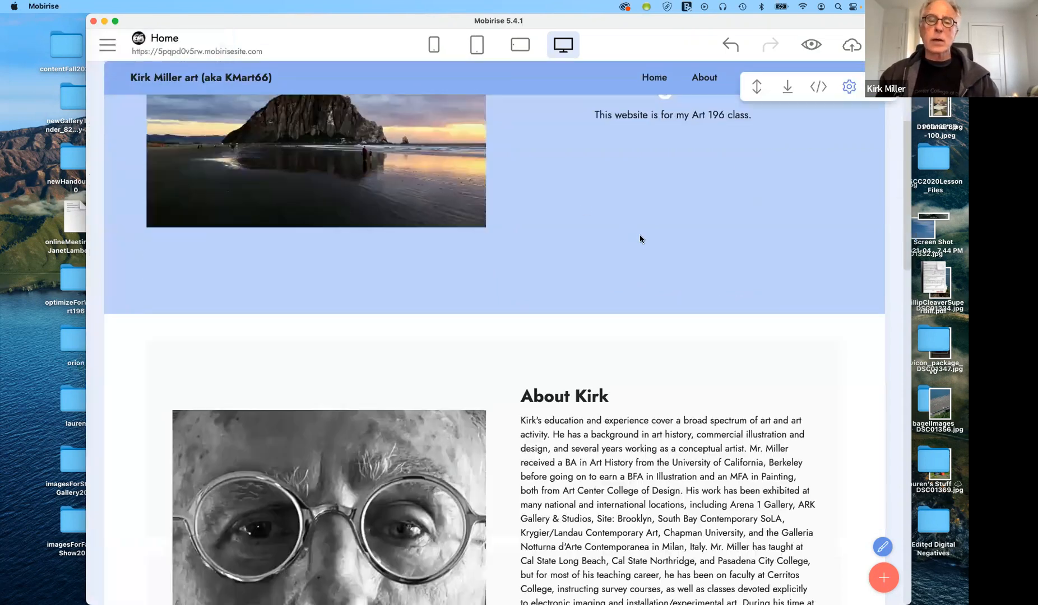
scroll(637, 229, down, 12)
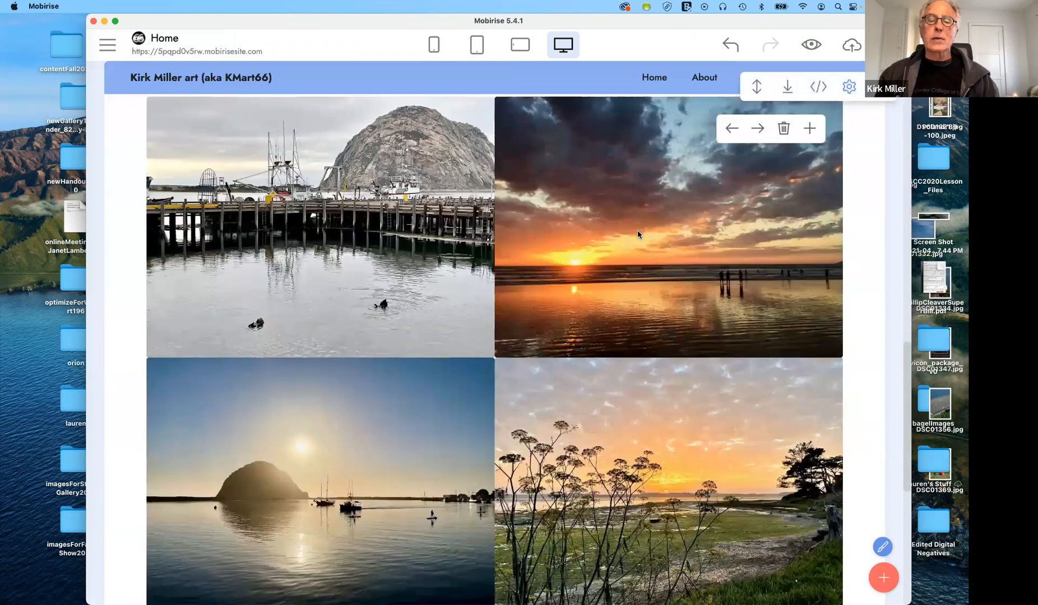
scroll(635, 231, up, 15)
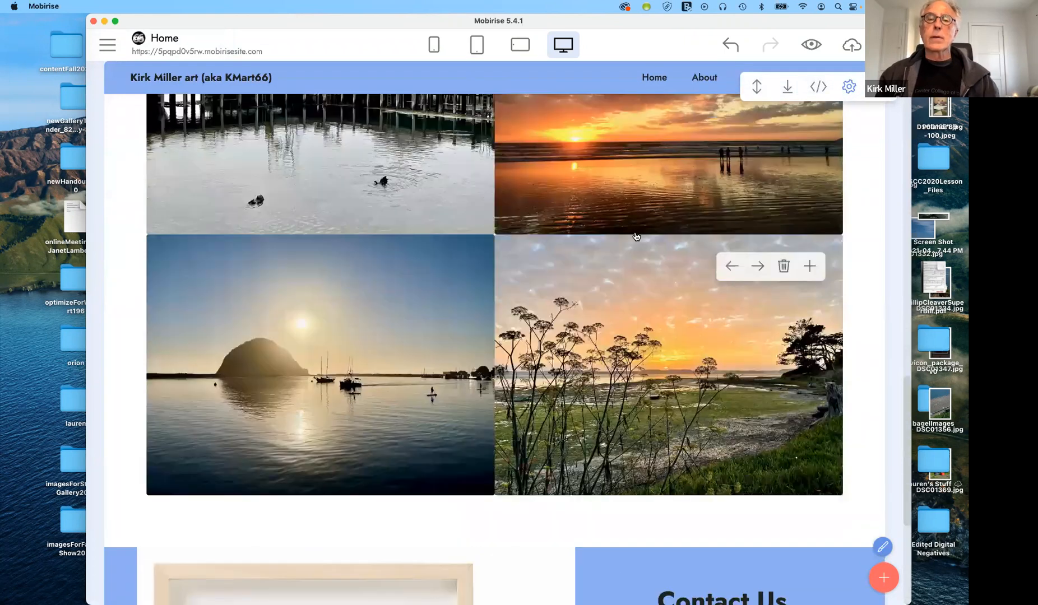
scroll(635, 231, up, 5)
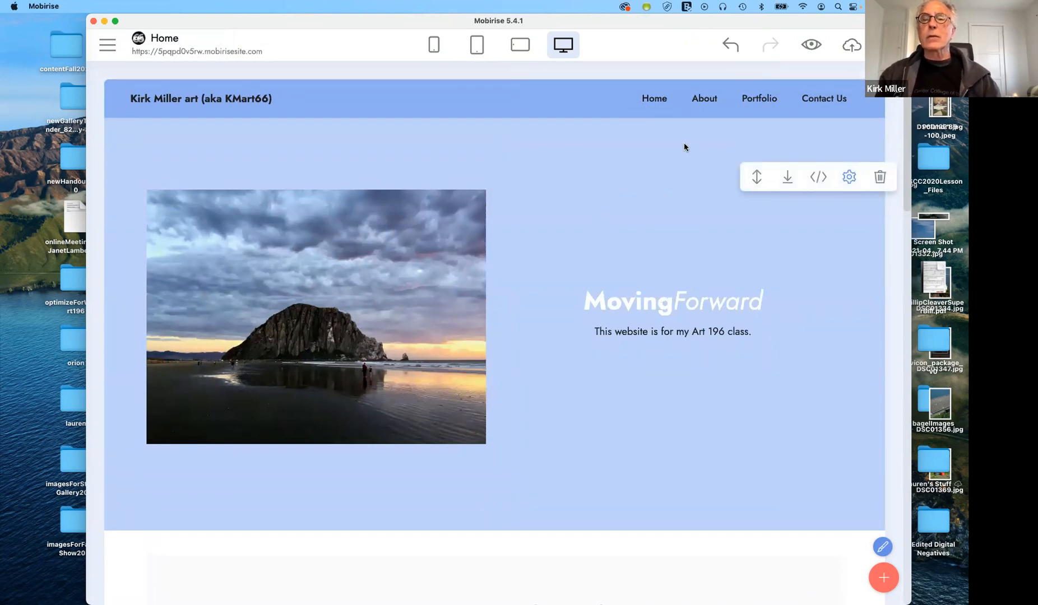
Browse the Home menu item's link targets (Web, Email, Phone, File, Page blocks) and close unchanged
click(654, 99)
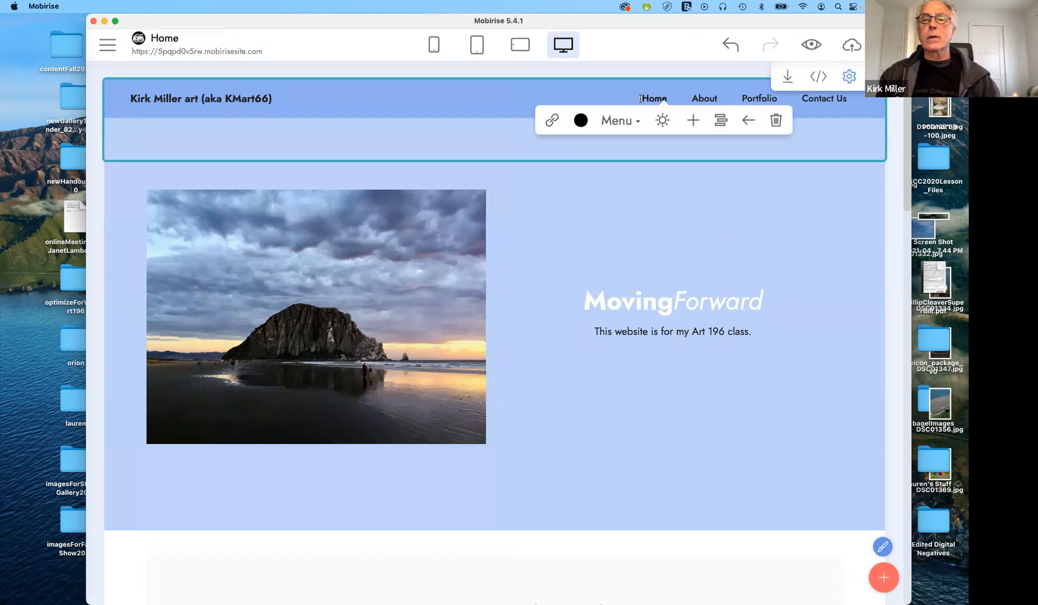
click(552, 119)
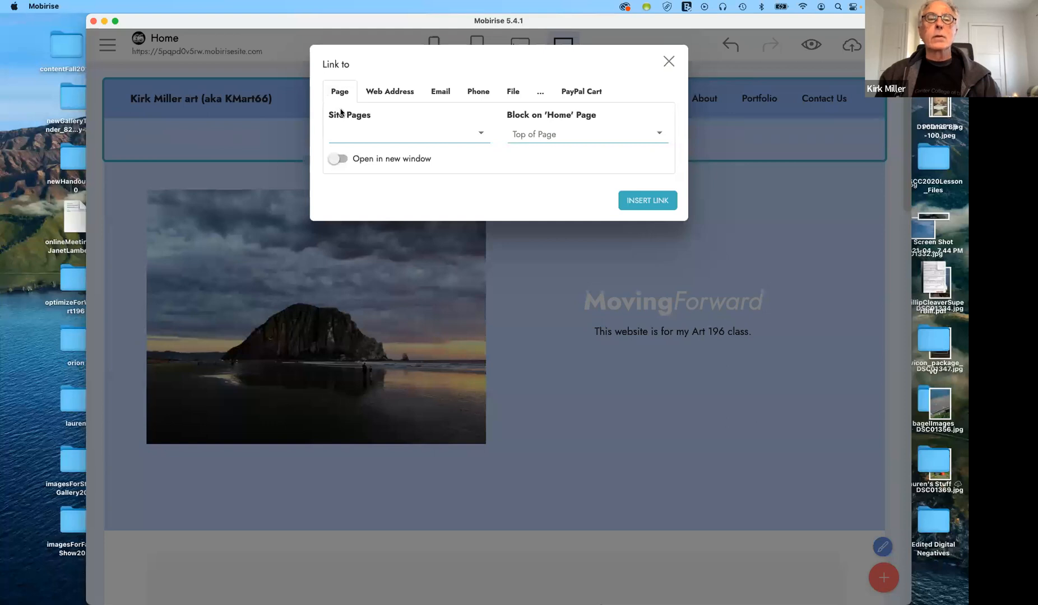
click(402, 94)
click(441, 94)
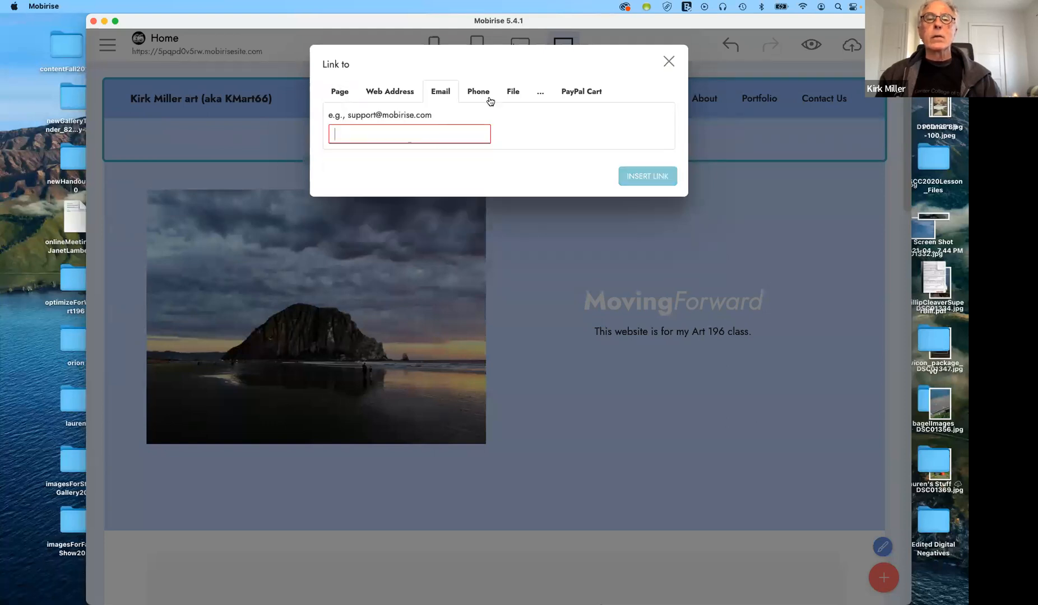
click(479, 93)
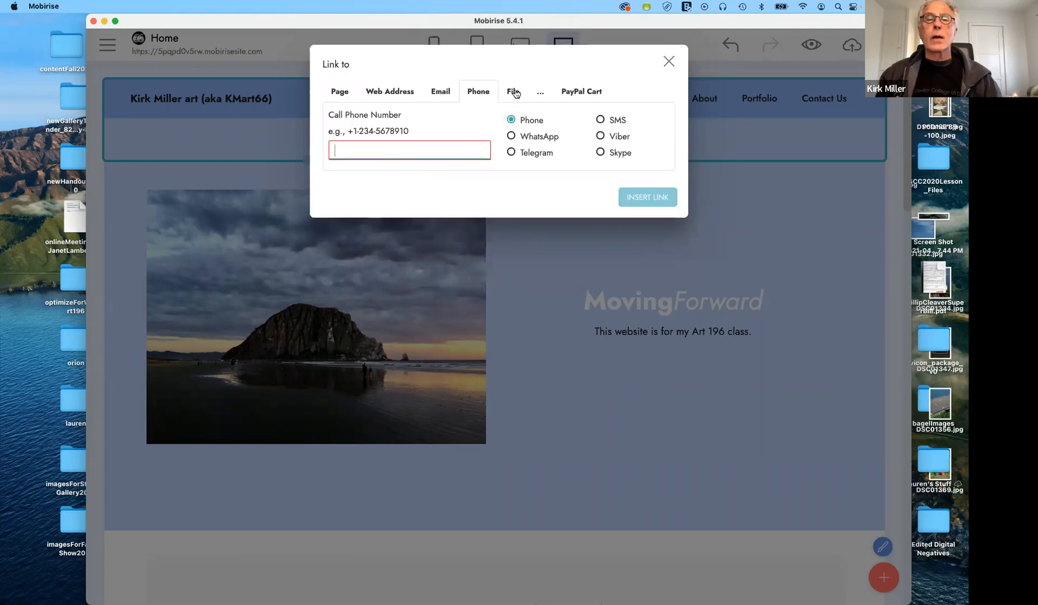
click(513, 93)
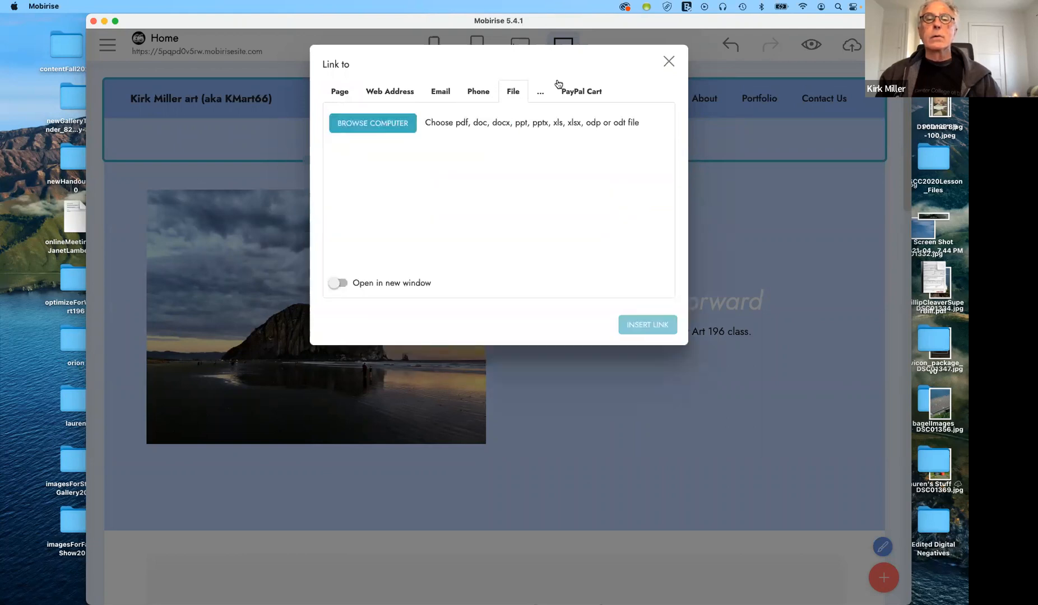
click(344, 94)
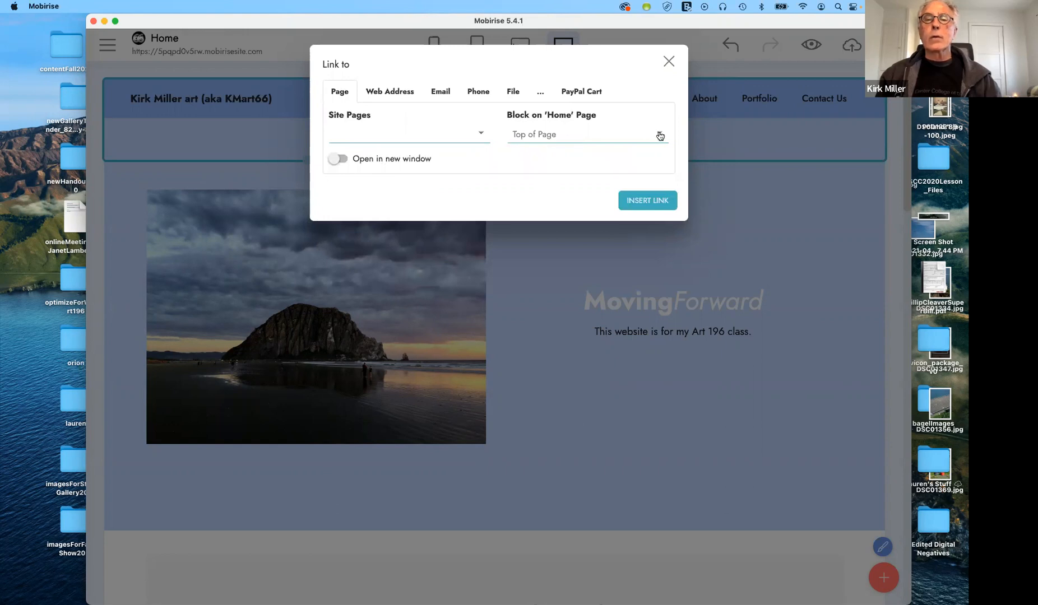
click(660, 136)
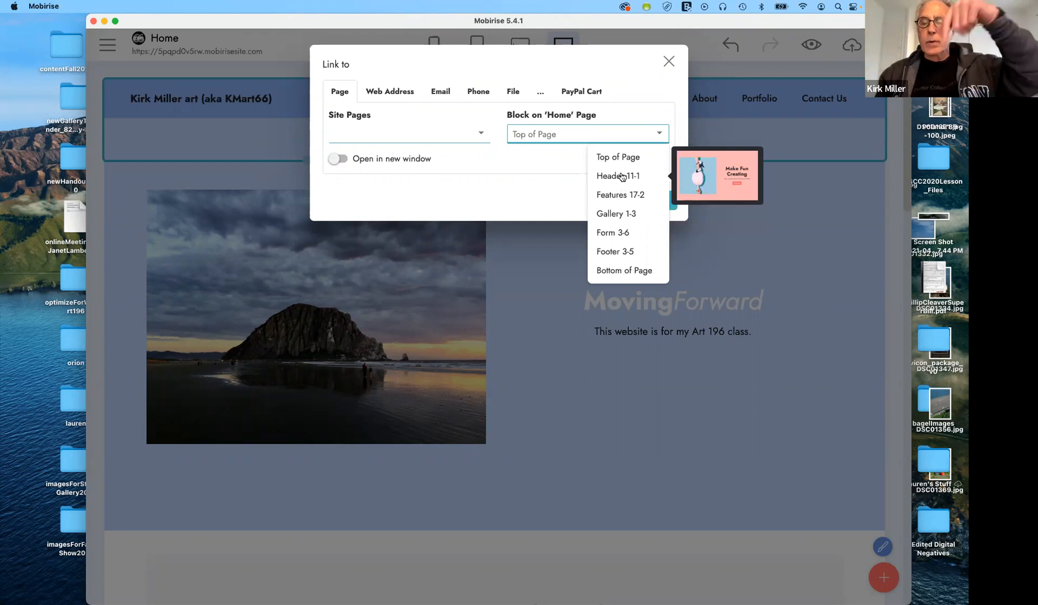
click(668, 61)
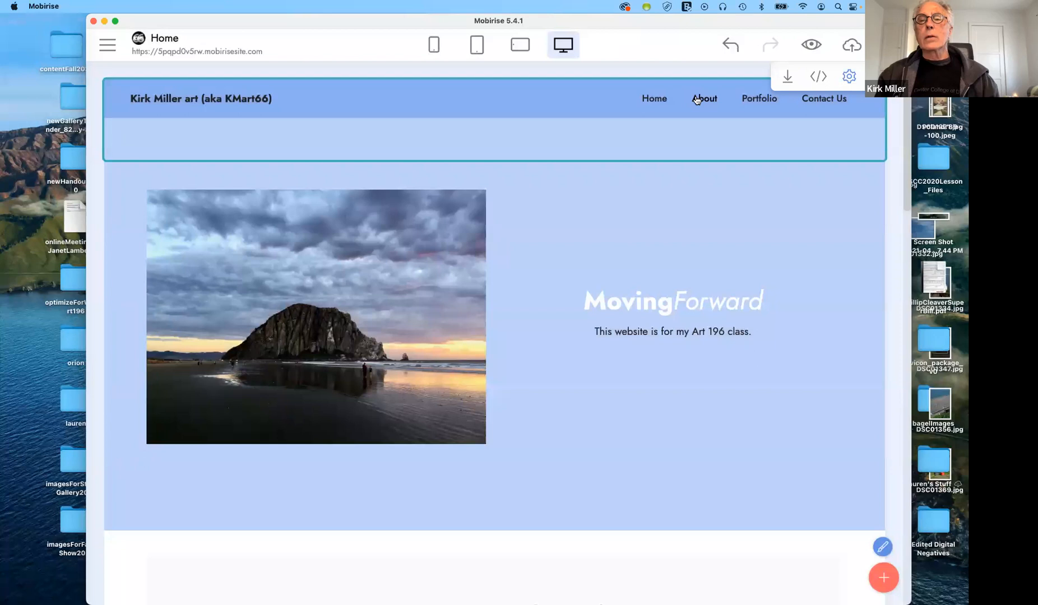
Link the About menu item to the Features 17-2 block on the Home page
click(696, 98)
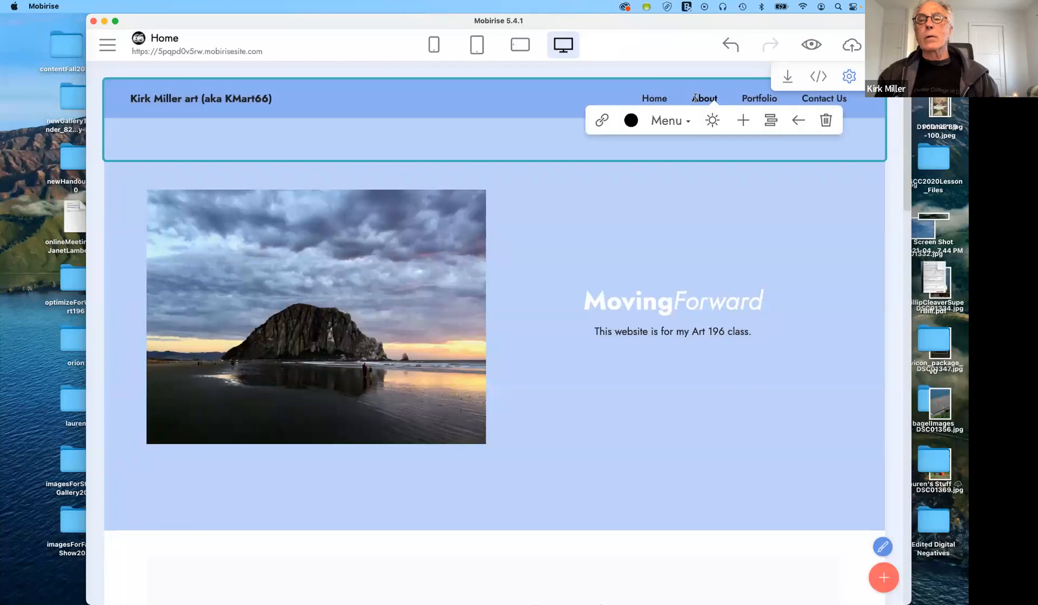
click(600, 121)
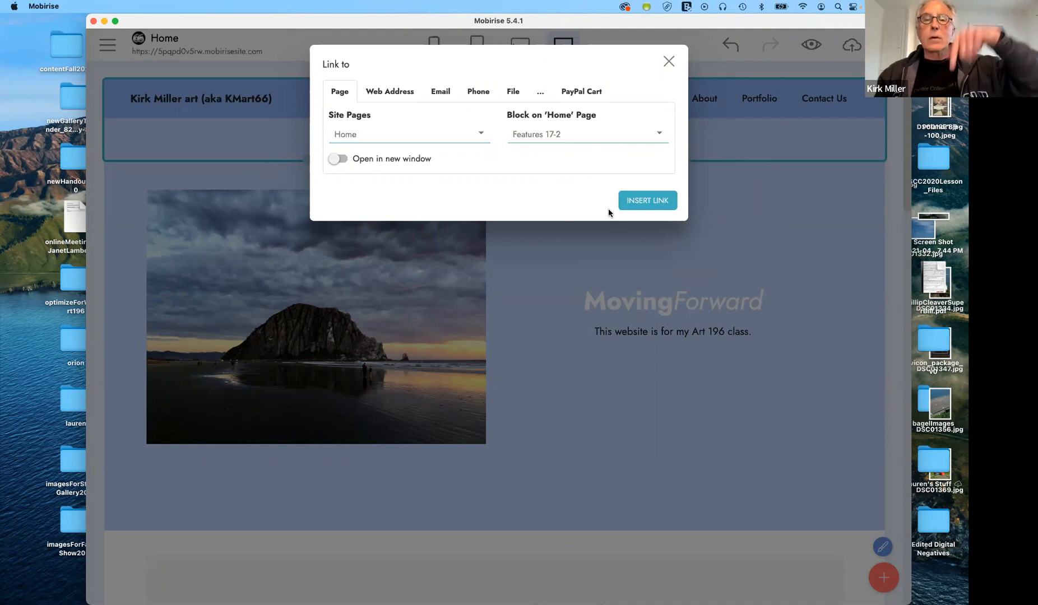
click(622, 138)
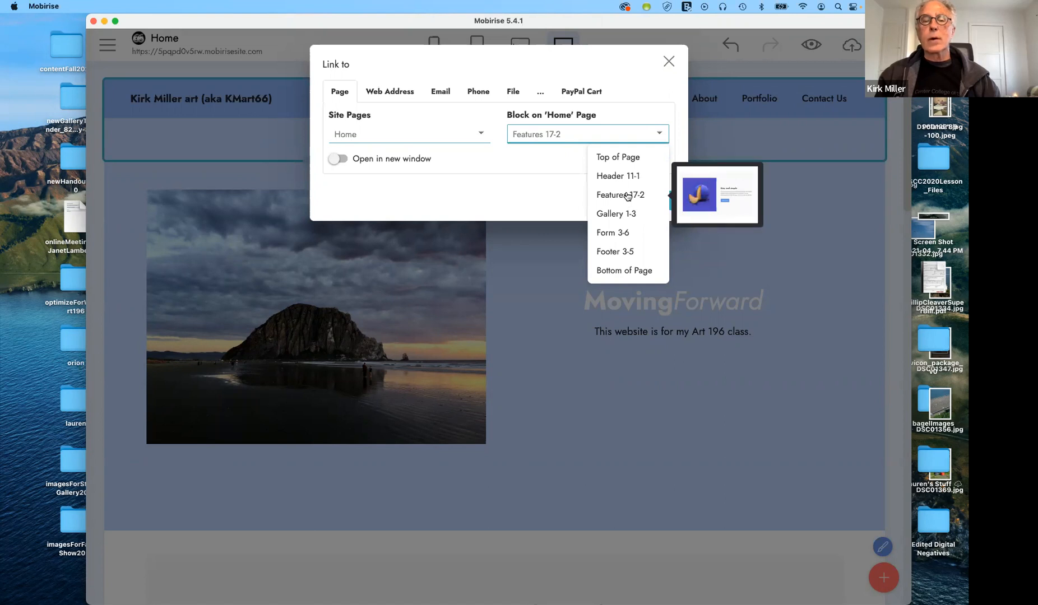
click(596, 194)
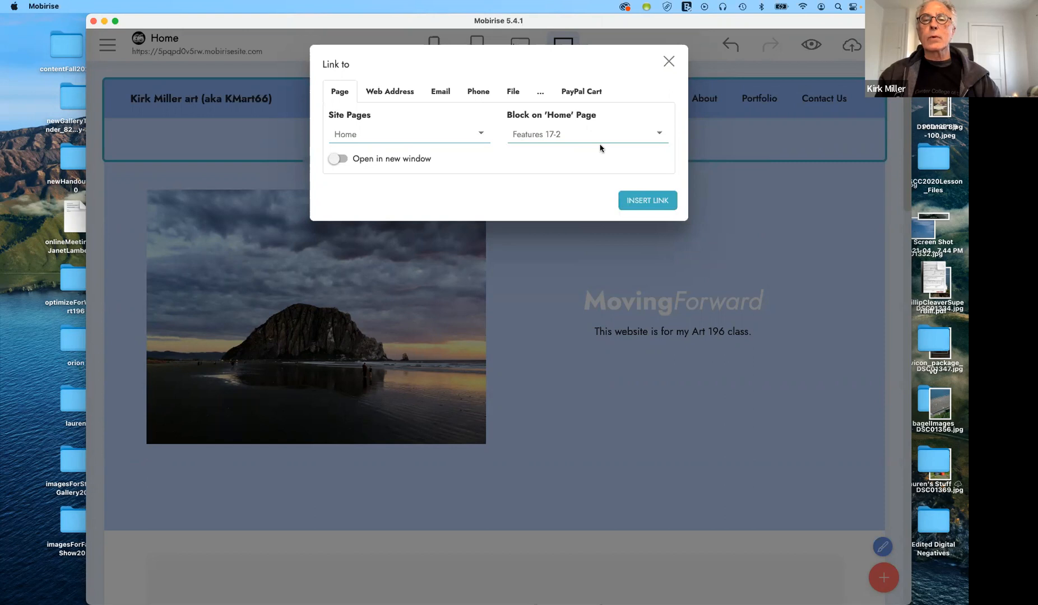
click(669, 61)
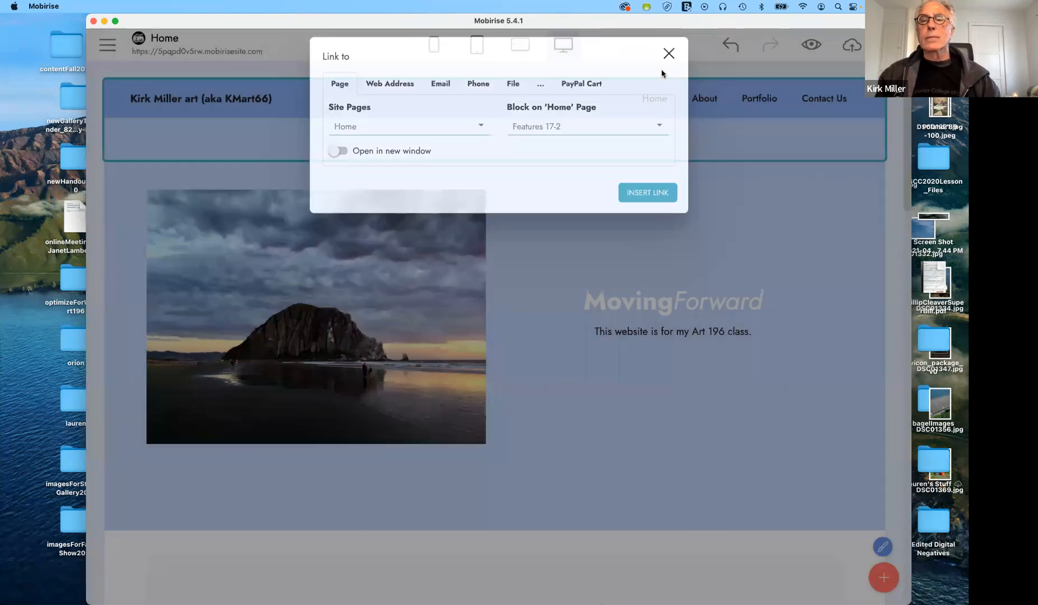
Link the Portfolio menu item to the Gallery 1-3 block on Home
click(750, 98)
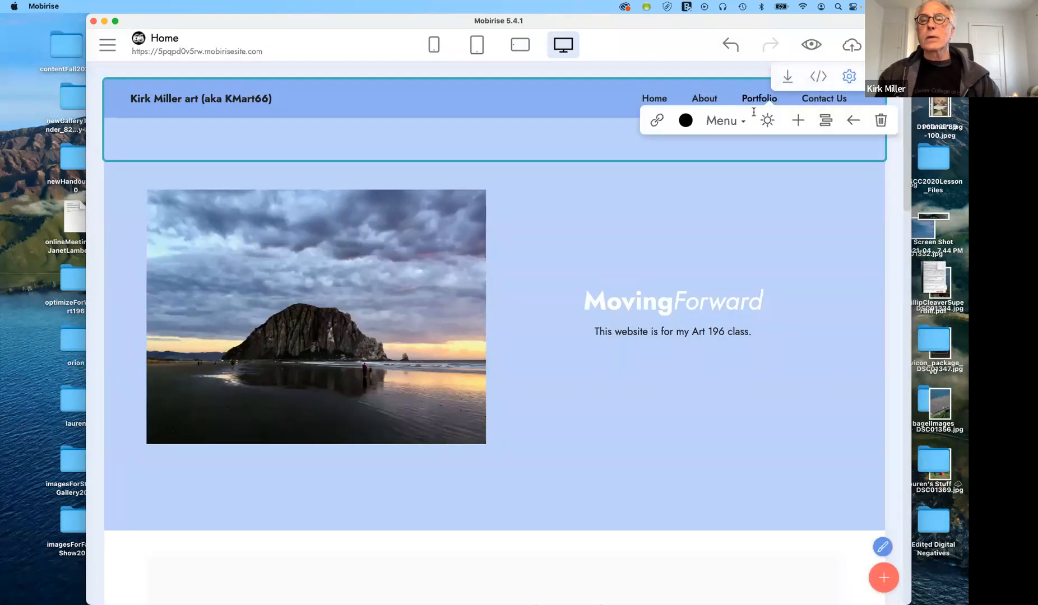
click(654, 120)
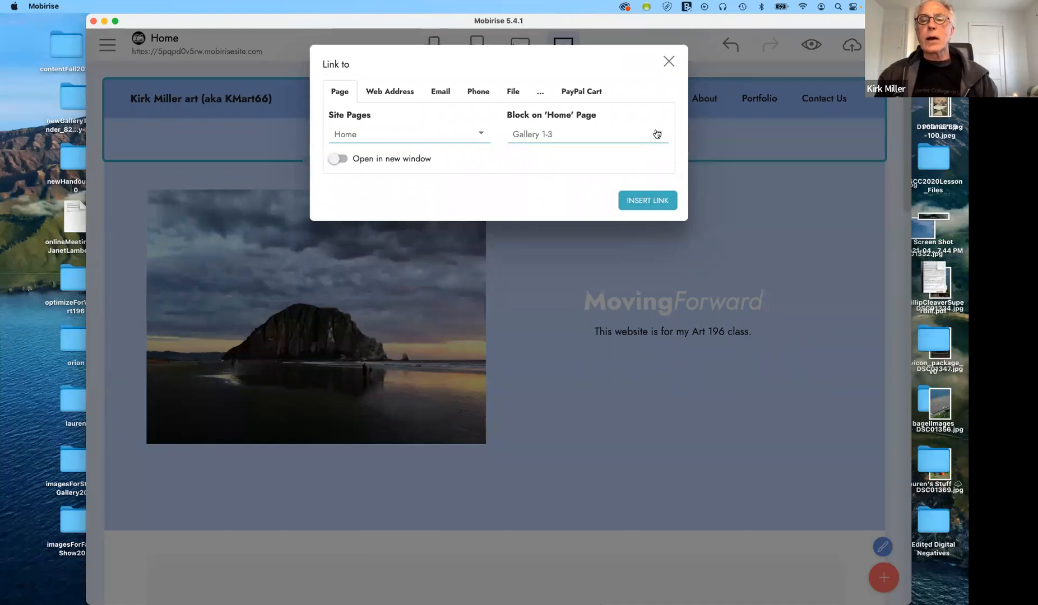
click(668, 62)
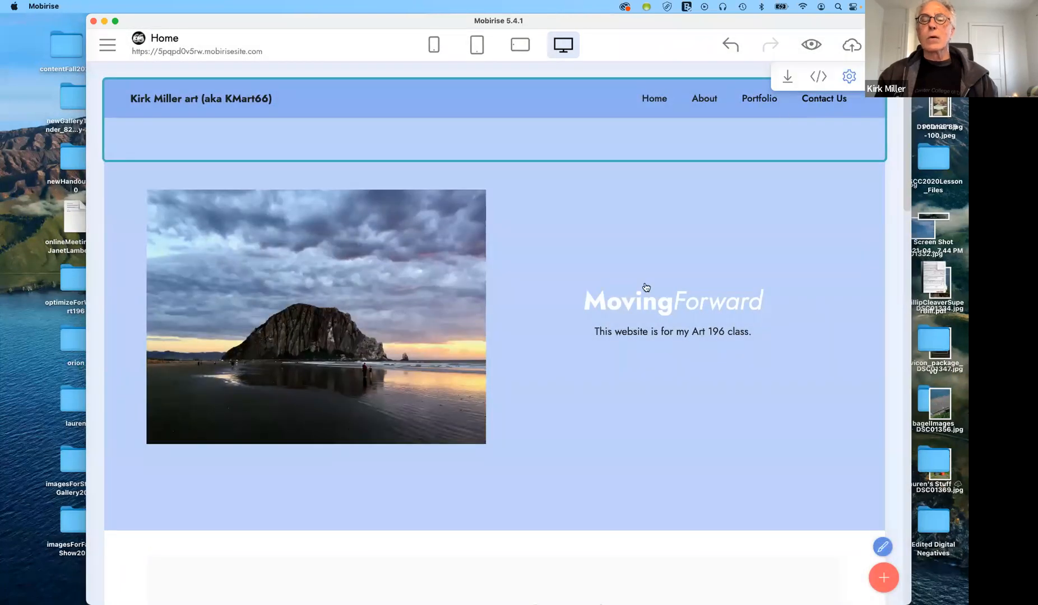
scroll(673, 345, down, 10)
scroll(674, 343, up, 8)
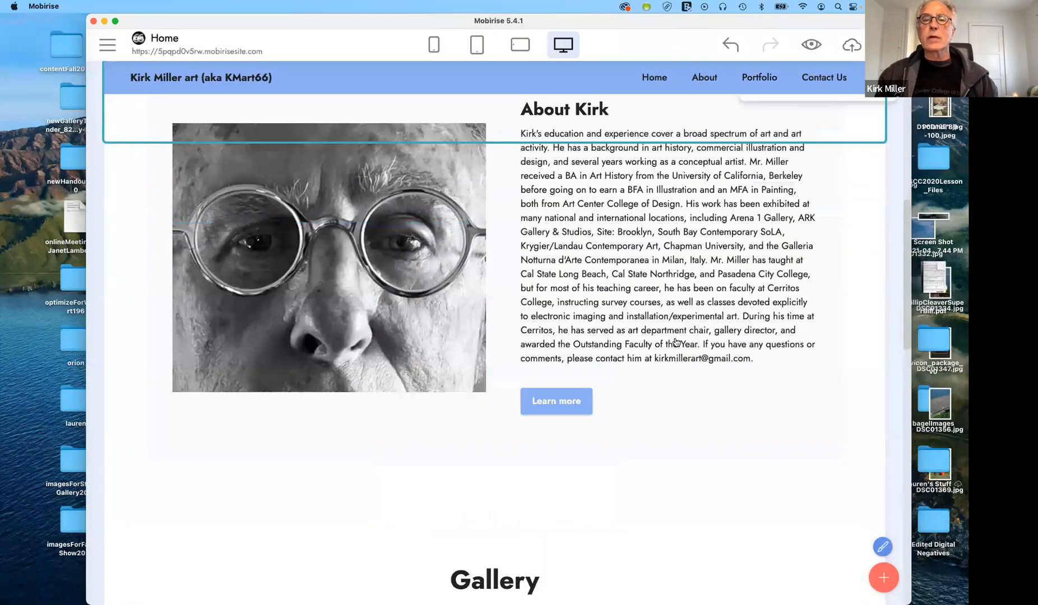
scroll(682, 218, up, 2)
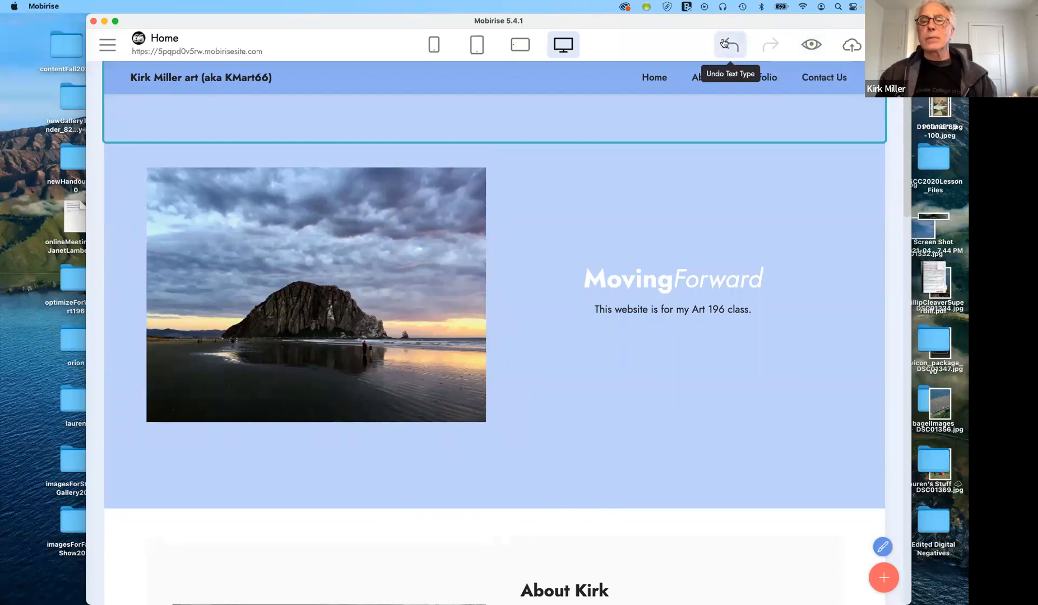
Preview in Firefox, test the Home, About, Portfolio and Contact Us links, then move the window aside
click(812, 46)
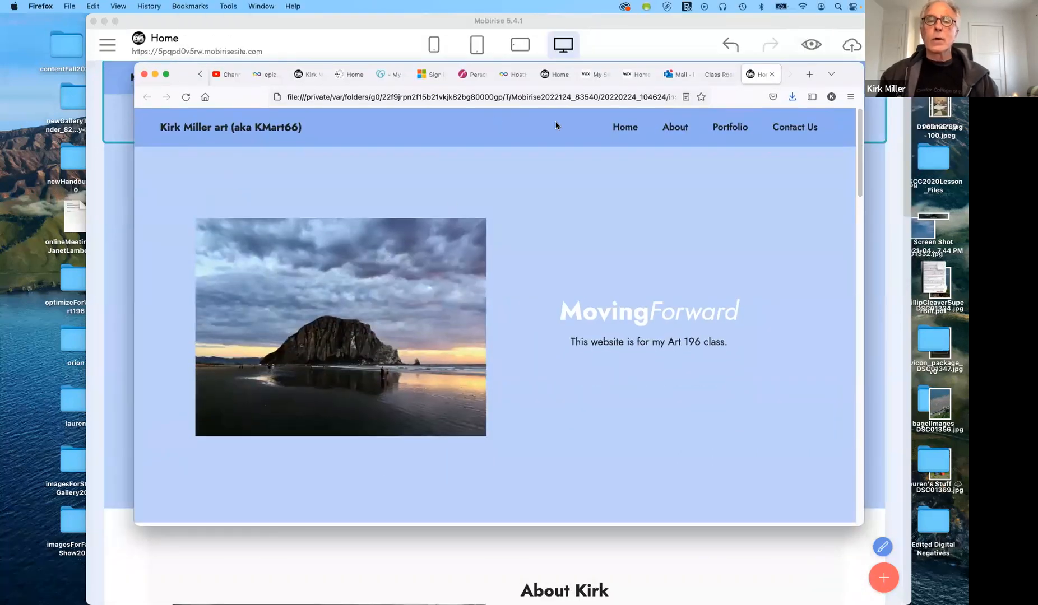
click(630, 130)
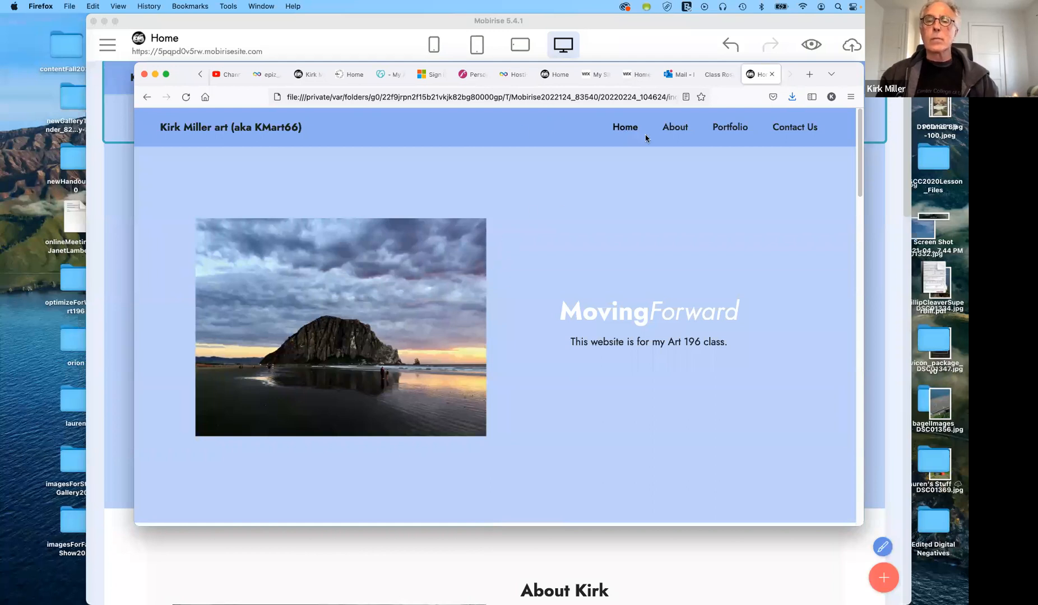
click(675, 129)
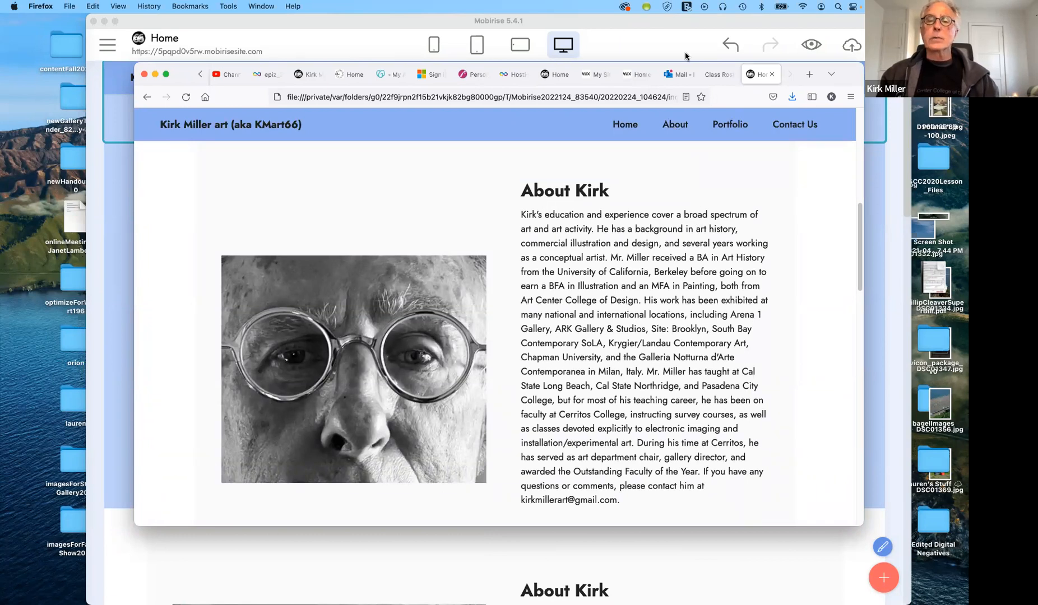
click(724, 125)
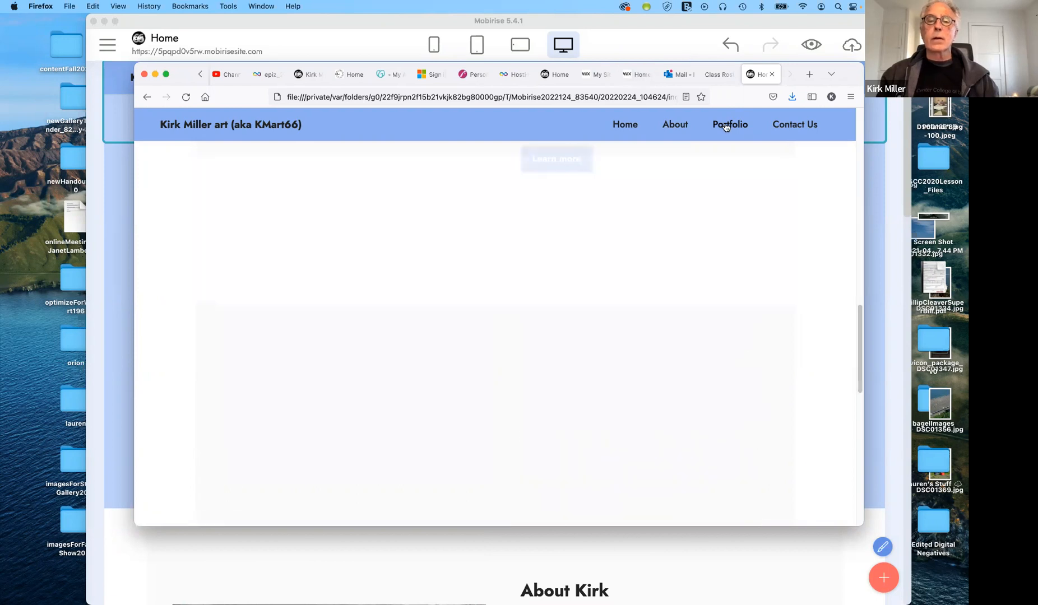
click(792, 126)
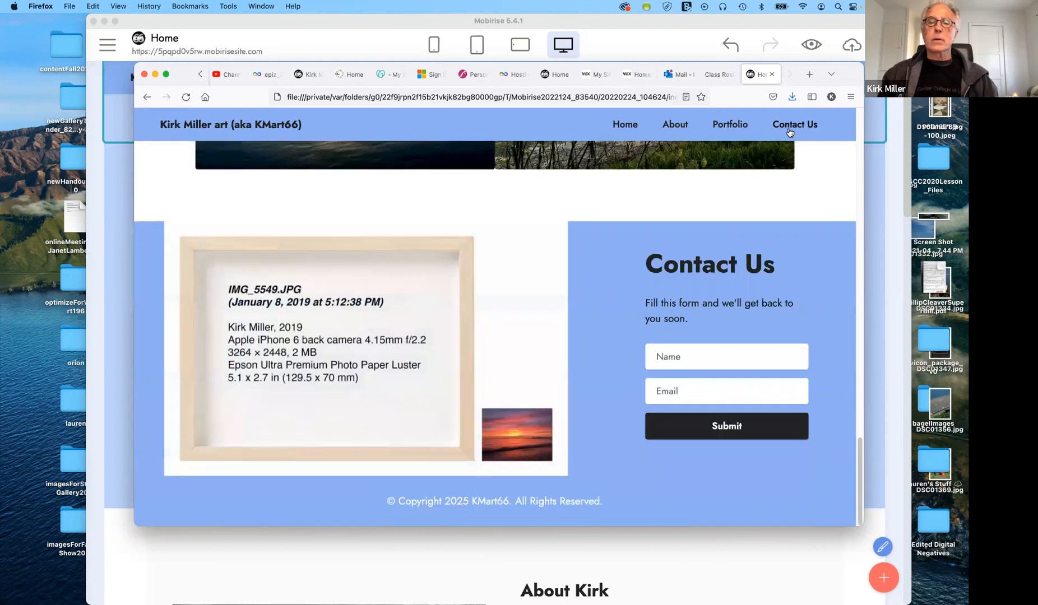
click(629, 128)
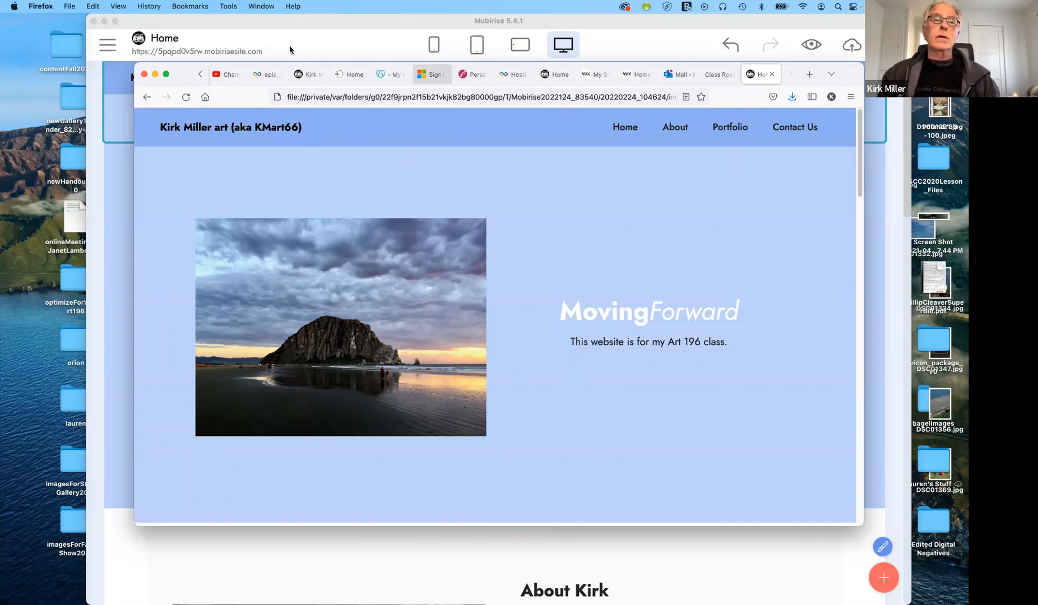
drag(182, 75, 199, 127)
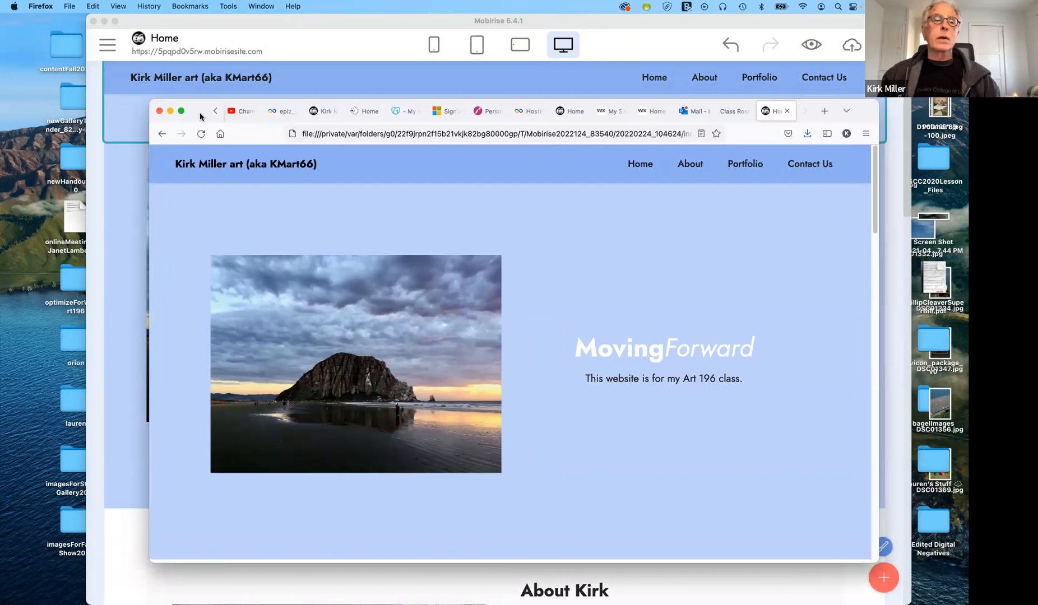
drag(197, 115, 291, 1)
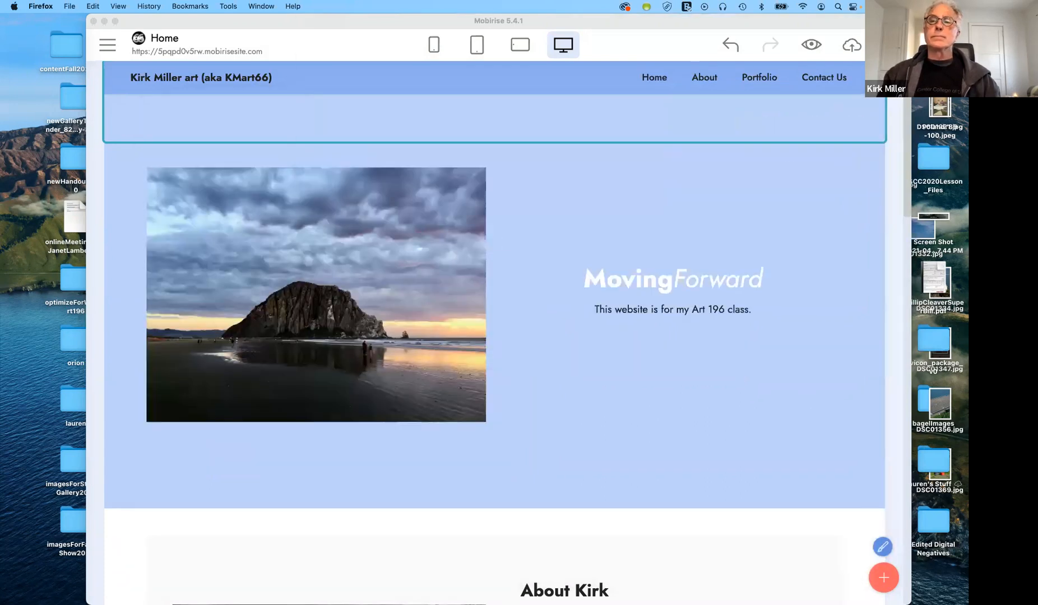
Publish the site to the Desktop folder art196MobiriseFall2021 via Local drive, not FTP
click(775, 199)
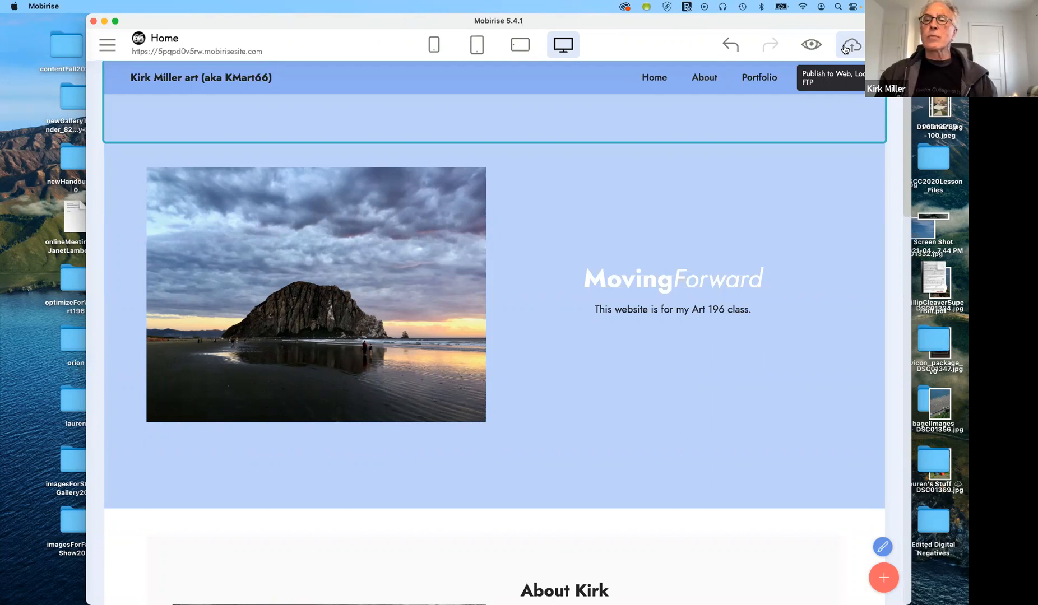
click(846, 47)
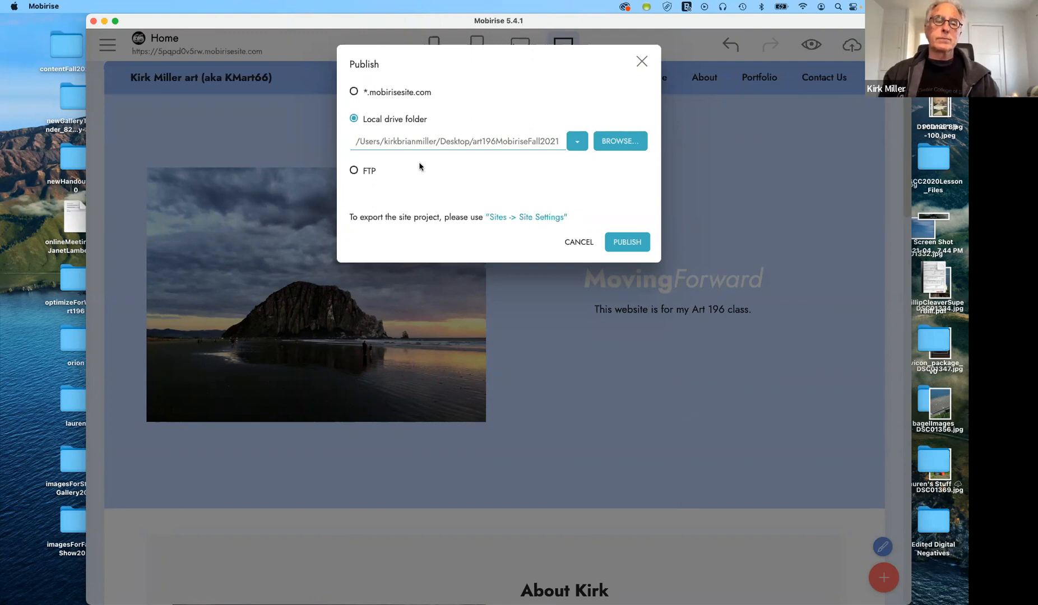
click(354, 173)
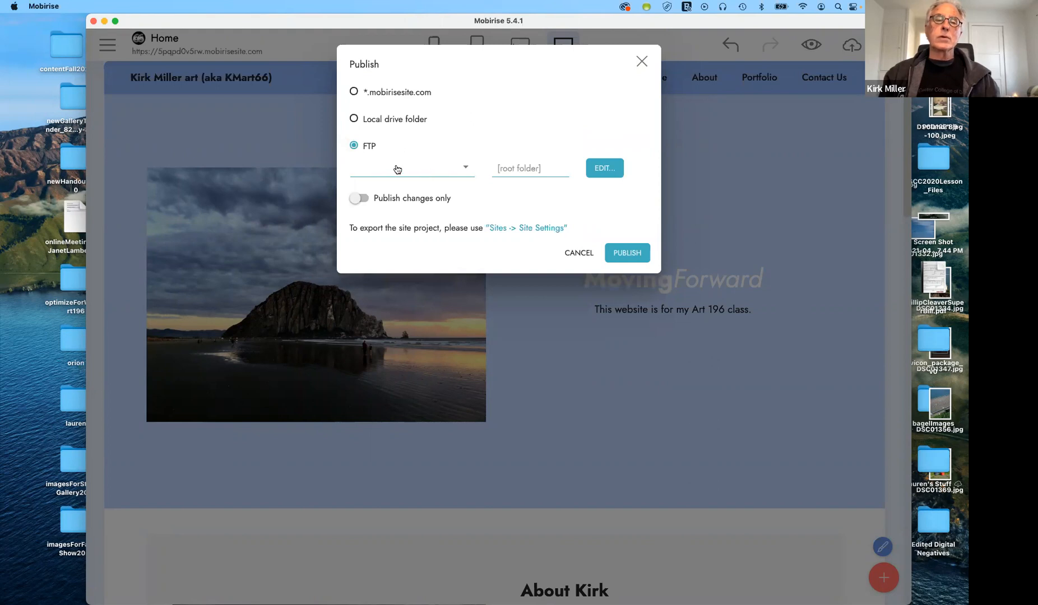
click(355, 120)
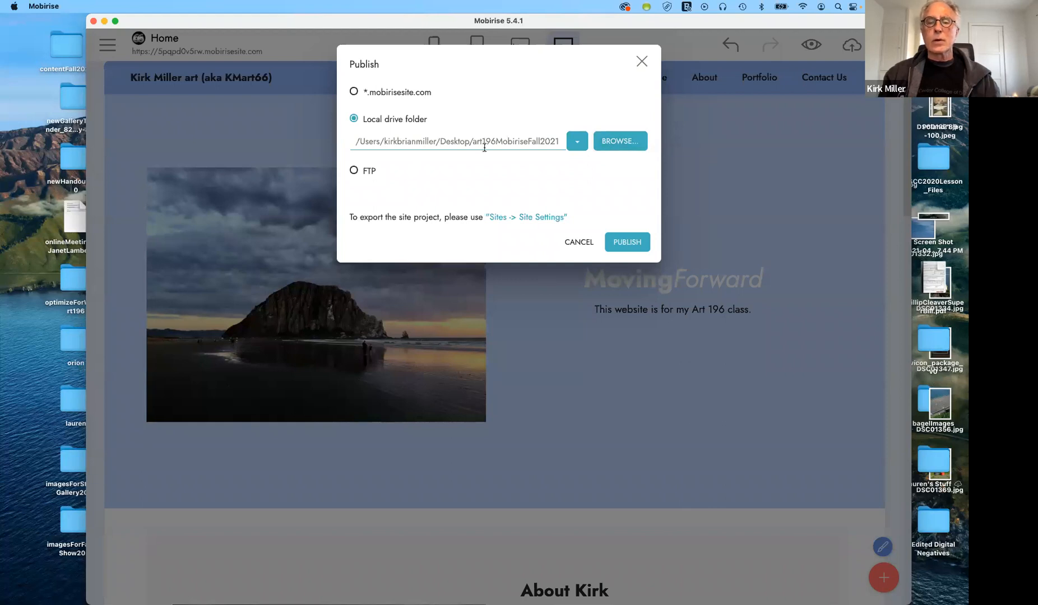
click(629, 242)
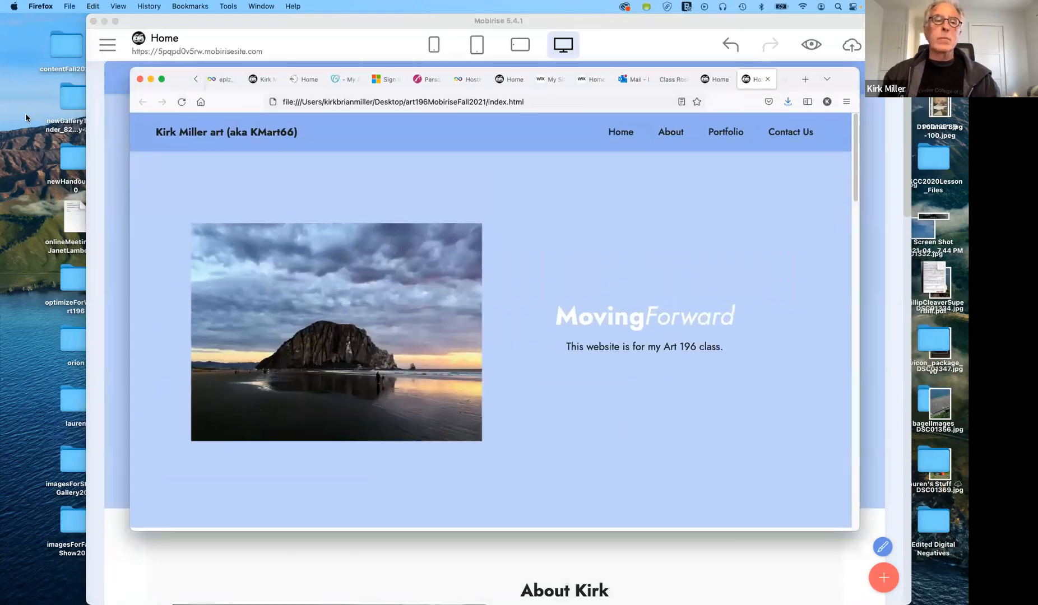
Test the published page's title, About, Portfolio, Contact Us and Home links, then shift Firefox aside
click(251, 133)
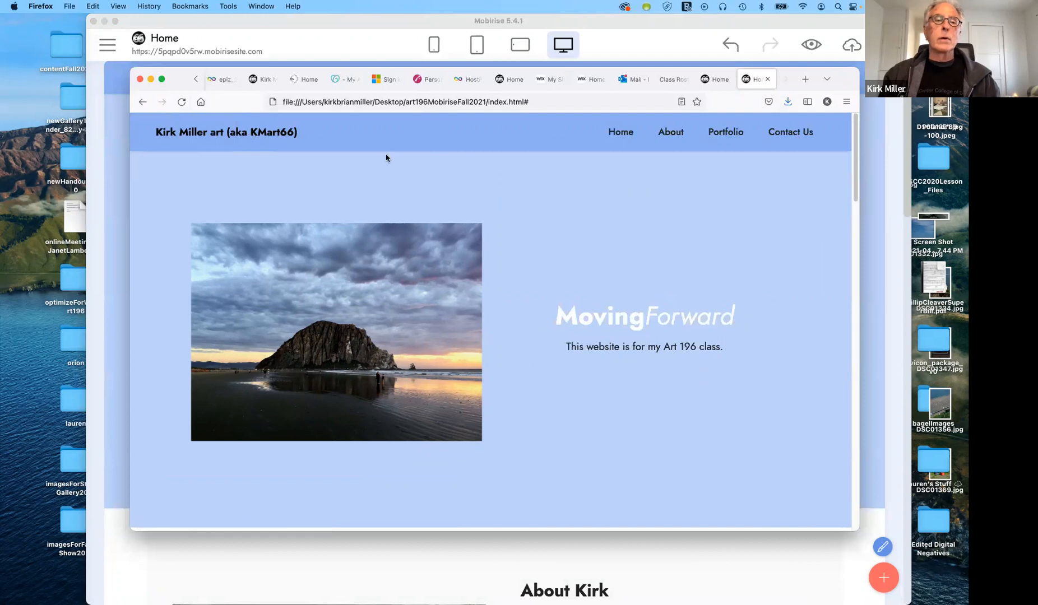
click(662, 132)
click(734, 134)
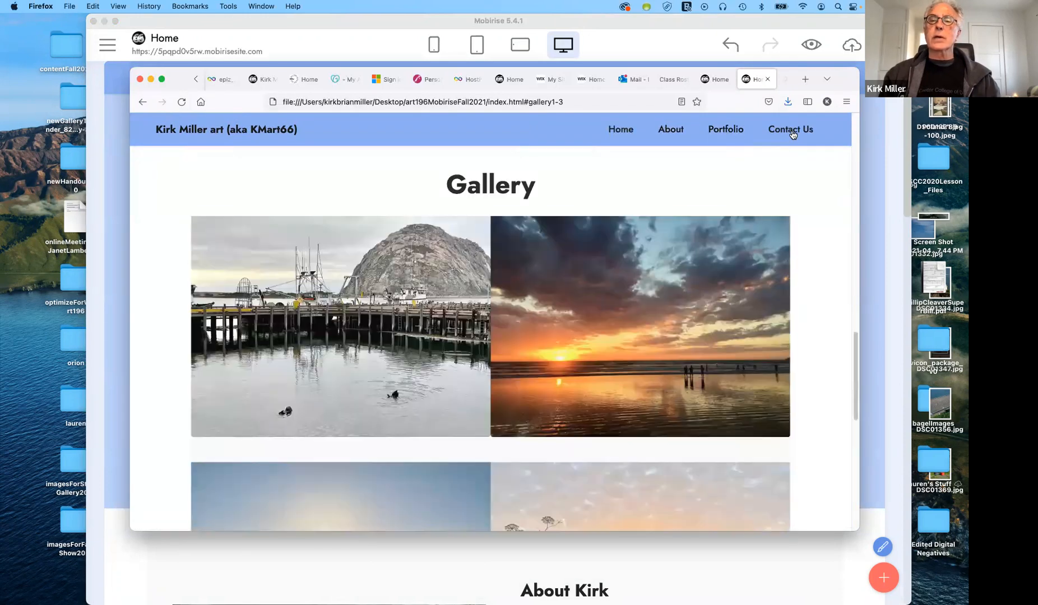
click(791, 133)
click(626, 136)
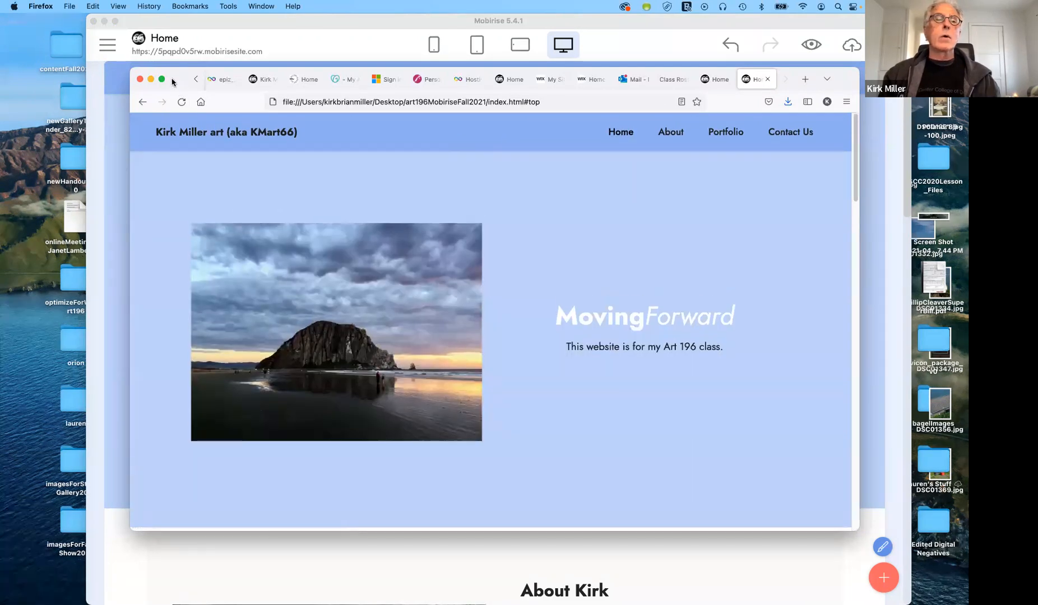
drag(174, 76, 252, 0)
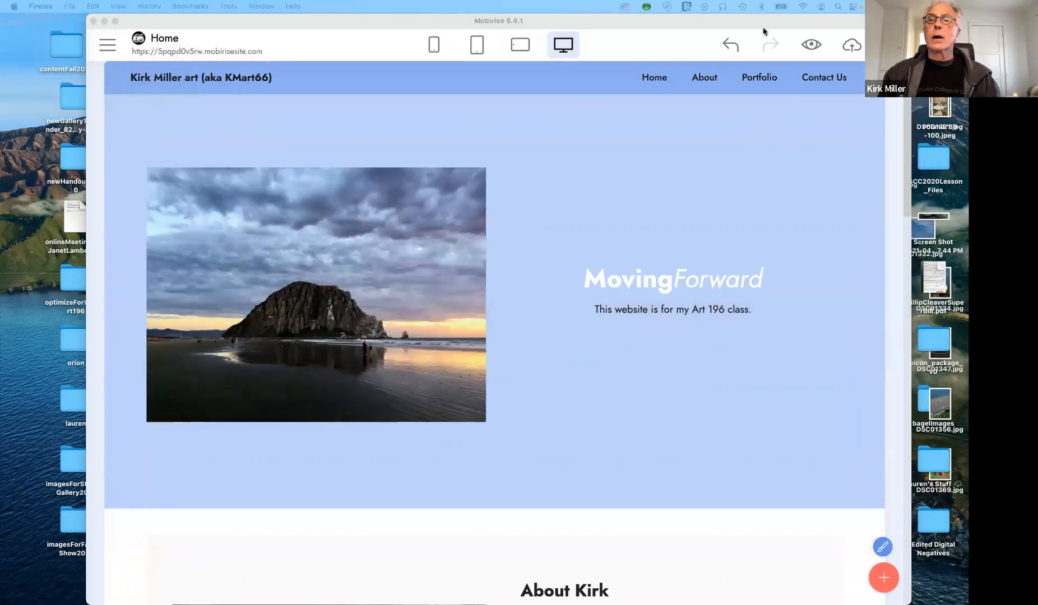
Reposition Mobirise, scroll the Home page down and back up, then switch to the Dreamweaver desktop space
drag(761, 20, 752, 39)
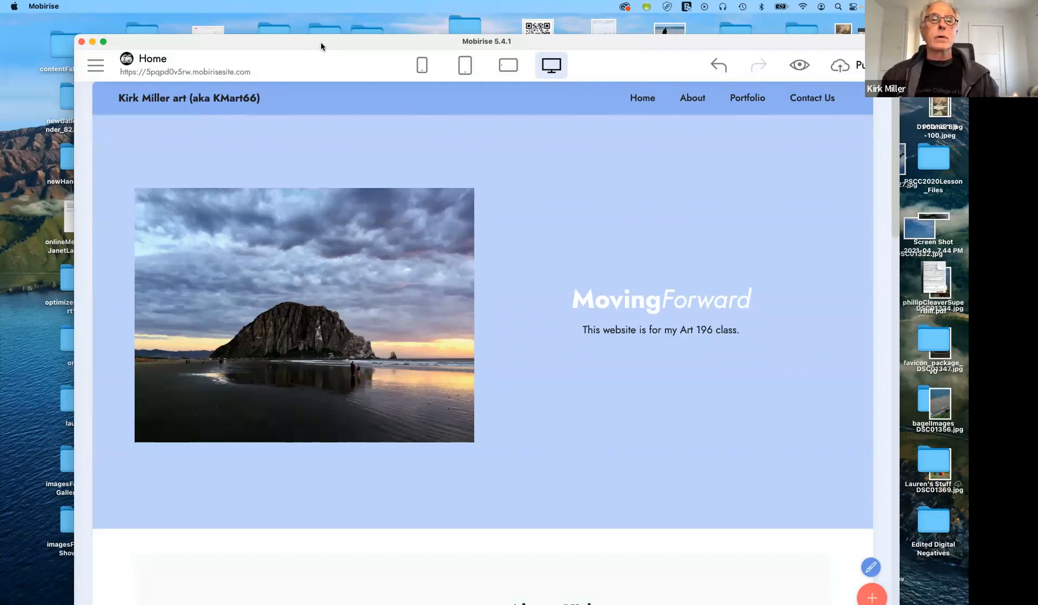
drag(320, 42, 320, 29)
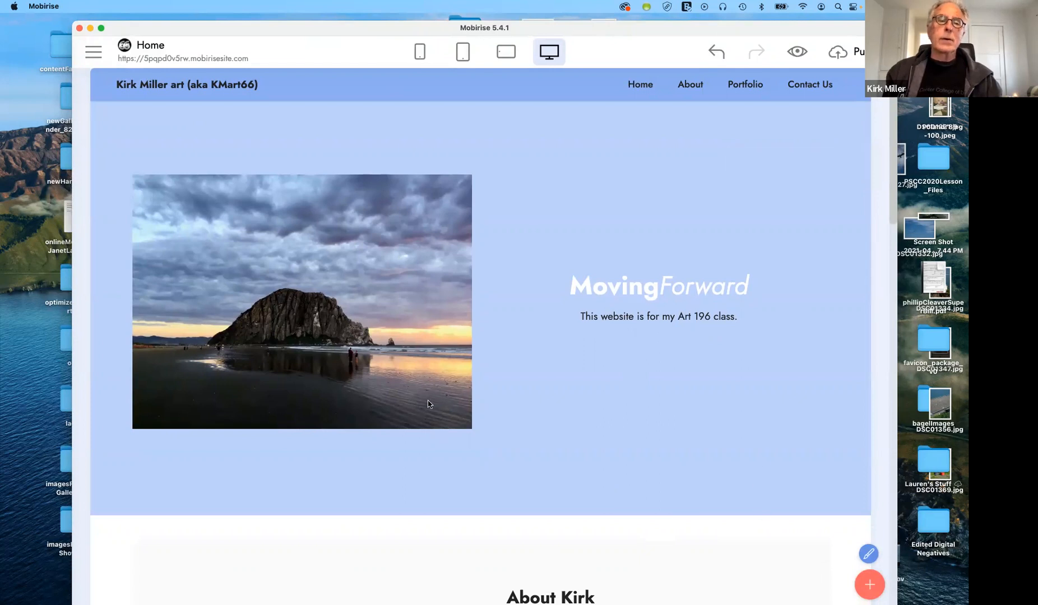
scroll(559, 447, down, 10)
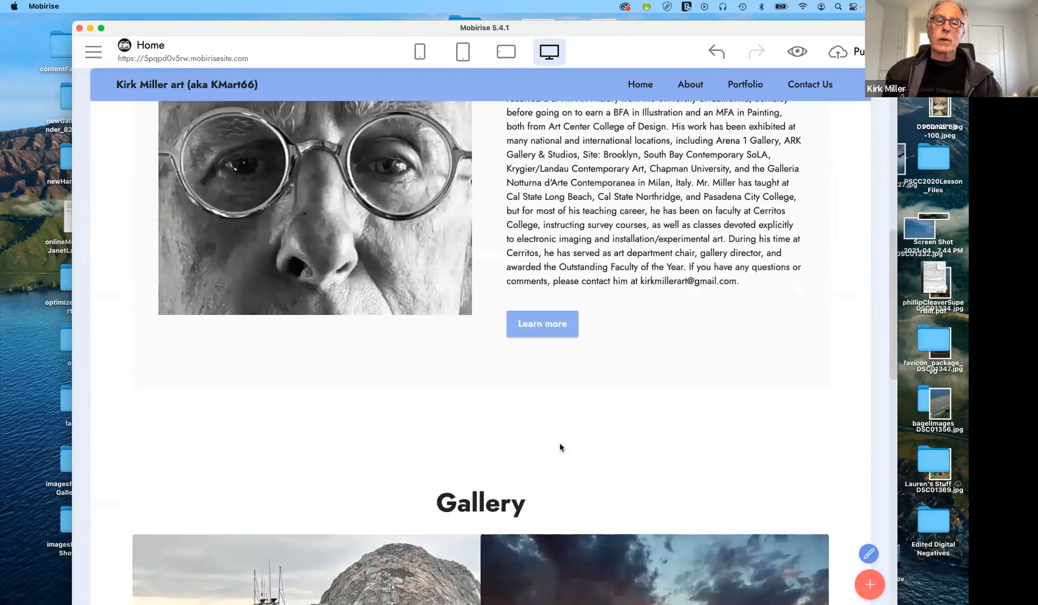
scroll(560, 447, down, 6)
scroll(558, 445, down, 8)
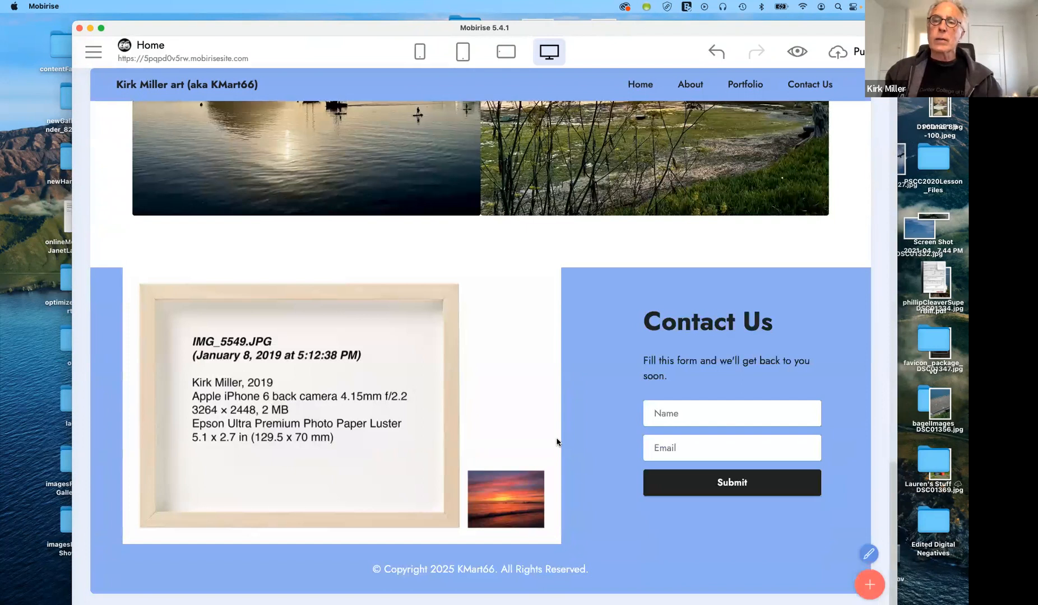
scroll(556, 442, up, 8)
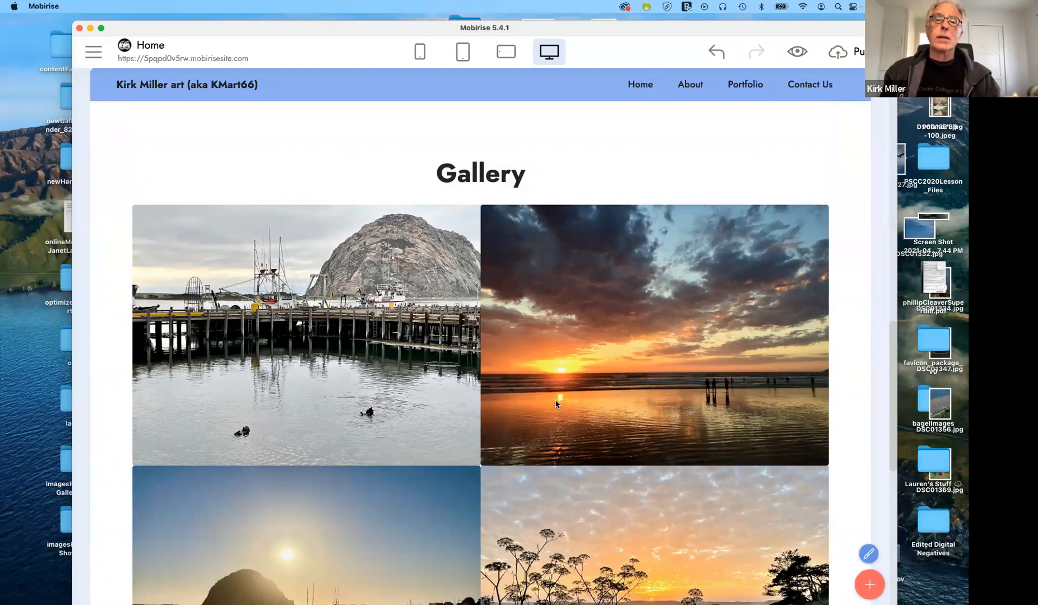
scroll(556, 403, up, 3)
scroll(556, 403, up, 8)
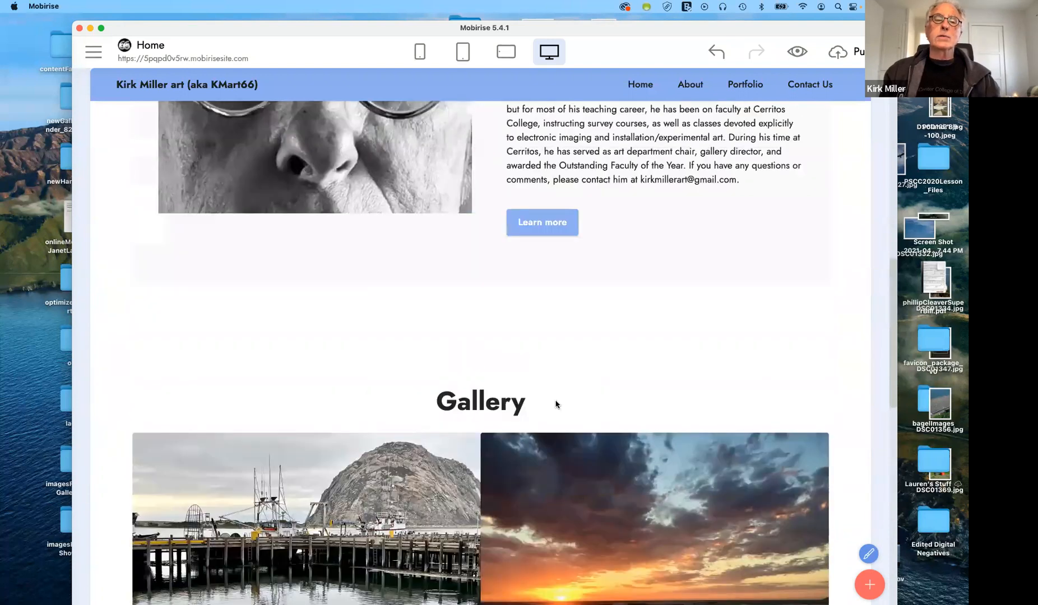
scroll(555, 404, up, 5)
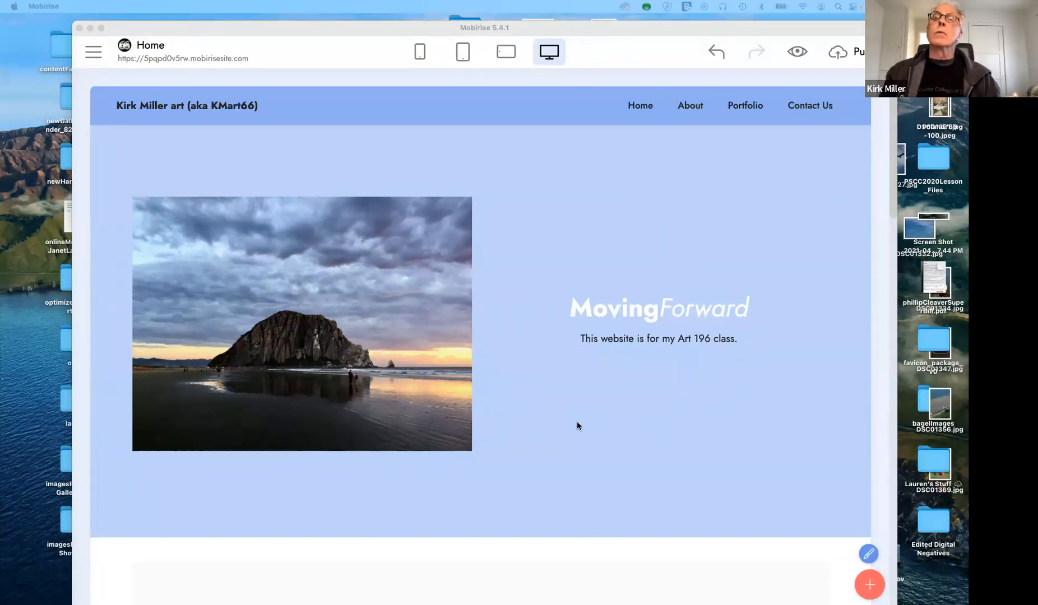
key(ctrl+Left)
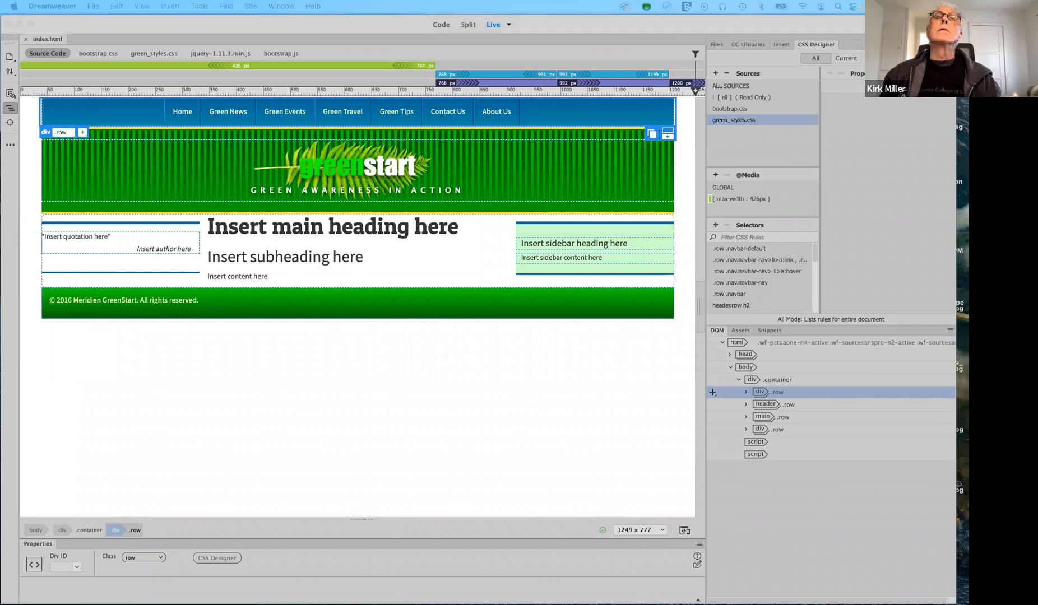
drag(158, 1, 142, 137)
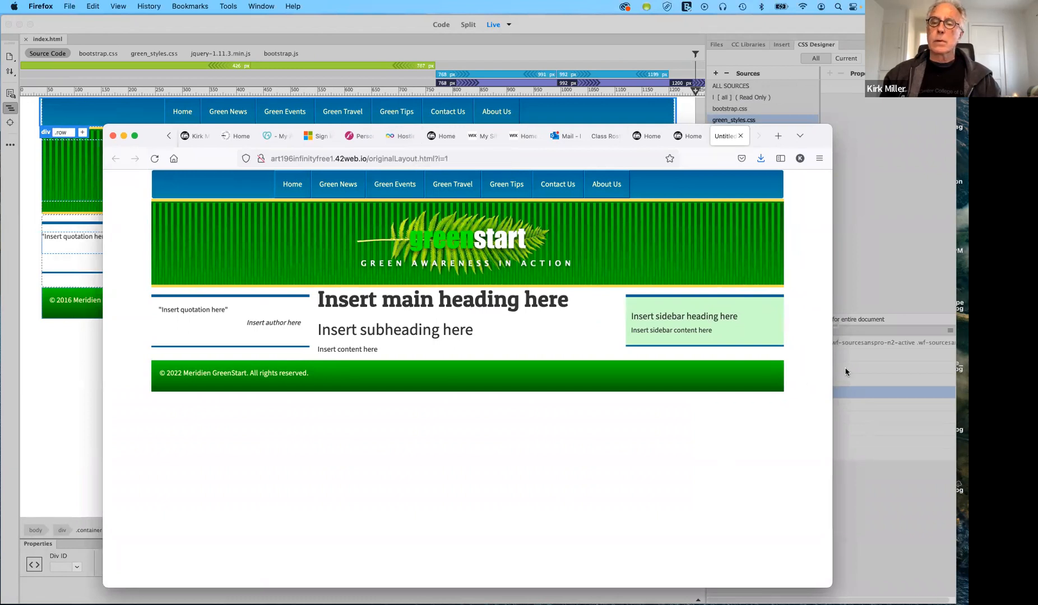
drag(717, 373, 566, 364)
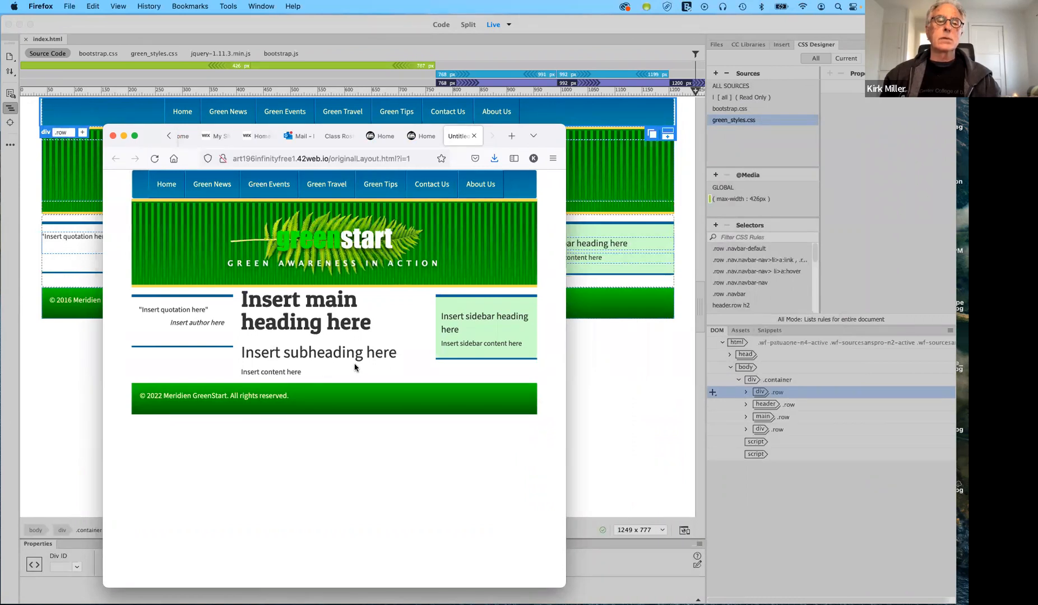
drag(566, 374, 773, 376)
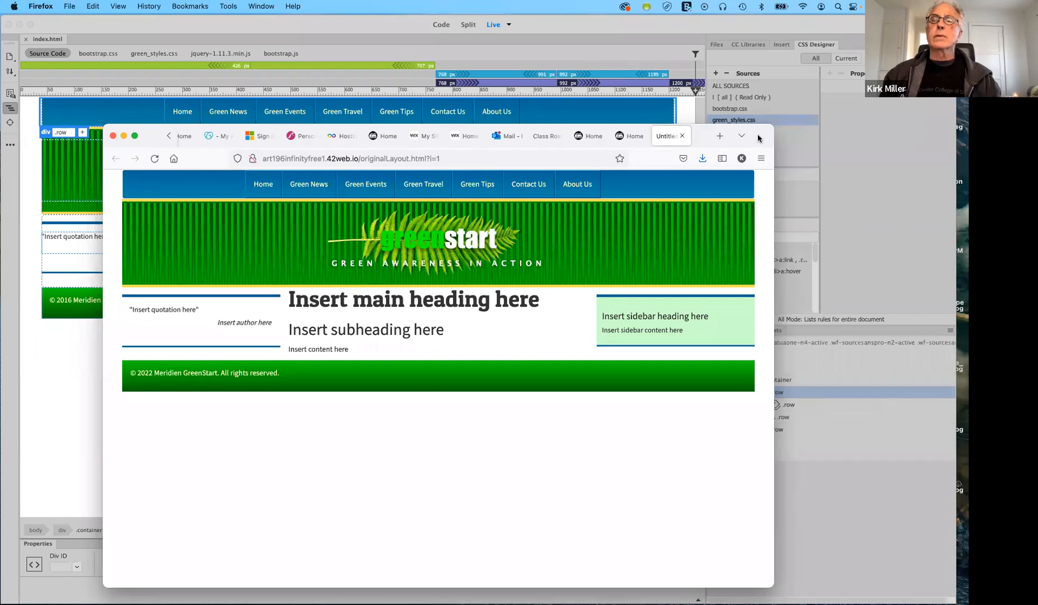
drag(760, 135, 750, 0)
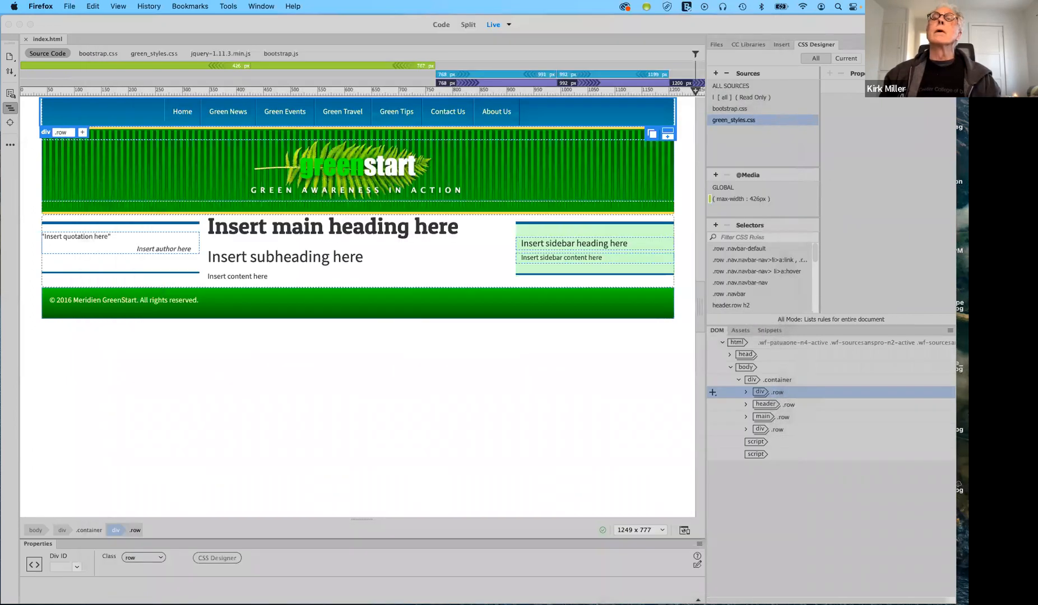